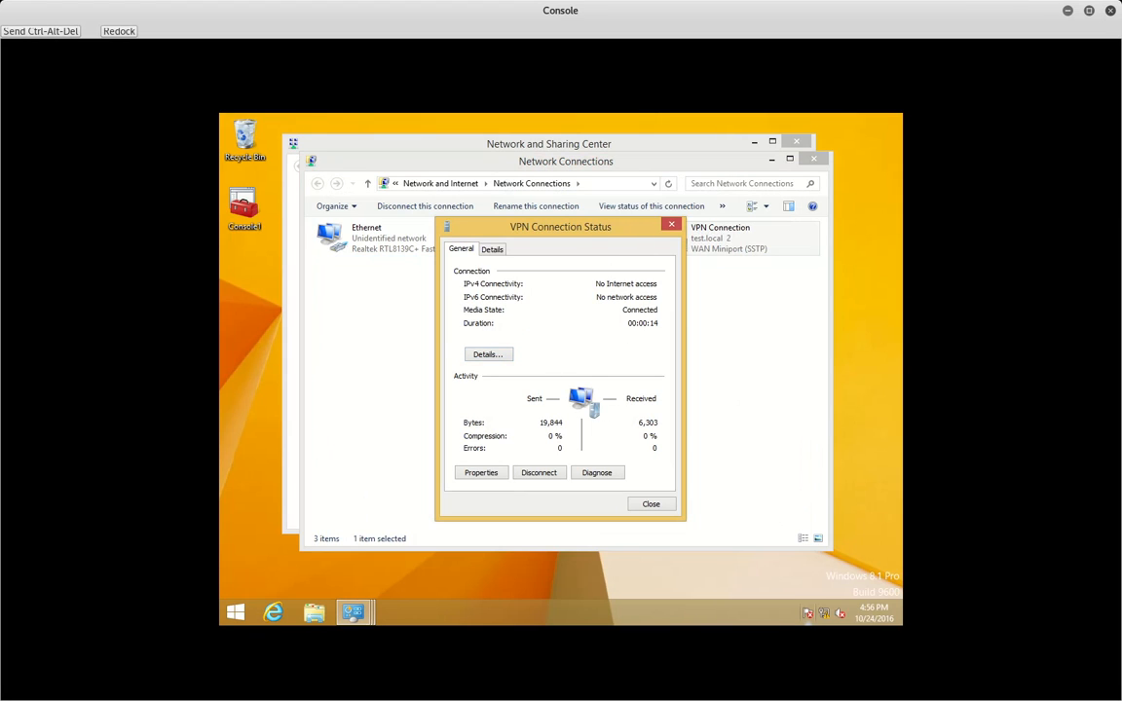
# - Set the VPN Connection's security to EAP 'Smart Card or other certificate' trusting test-AD01-CA, and save
pyautogui.click(650, 505)
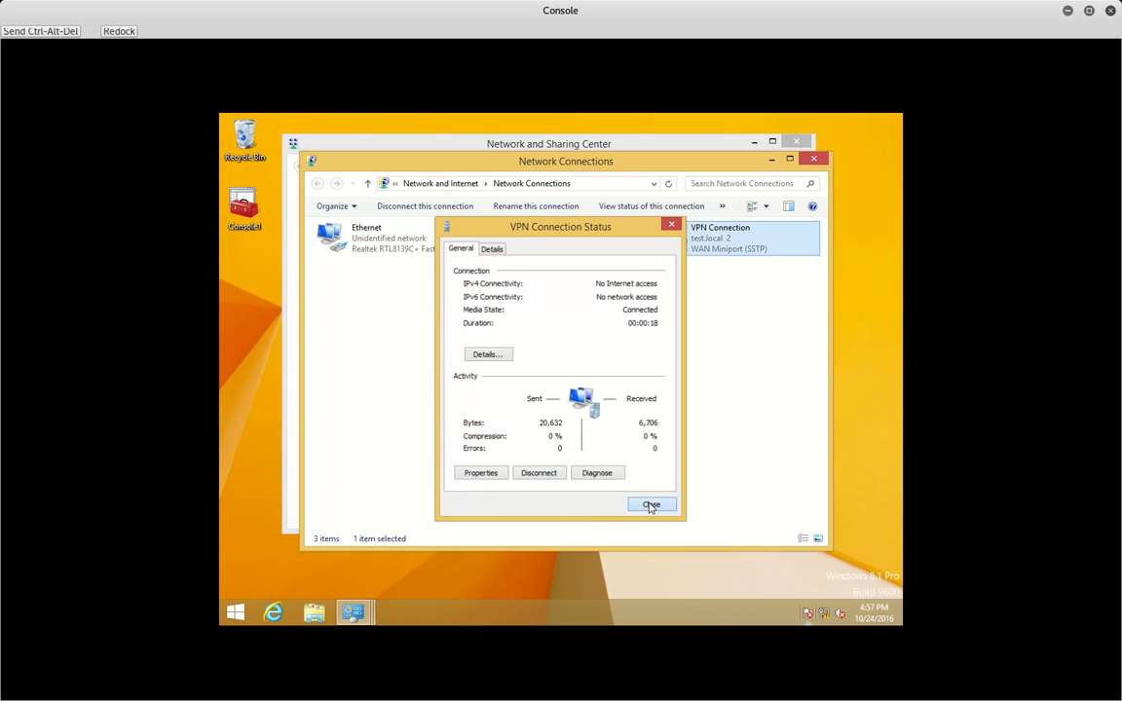
pyautogui.rightClick(698, 234)
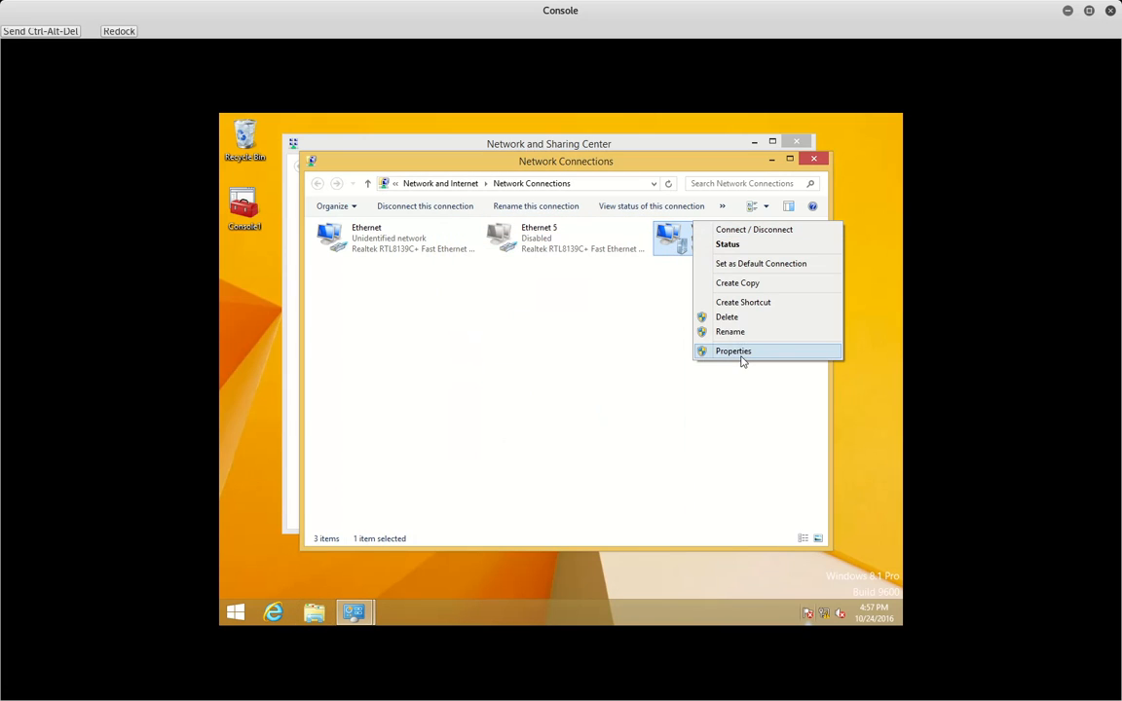
pyautogui.click(737, 351)
pyautogui.click(532, 223)
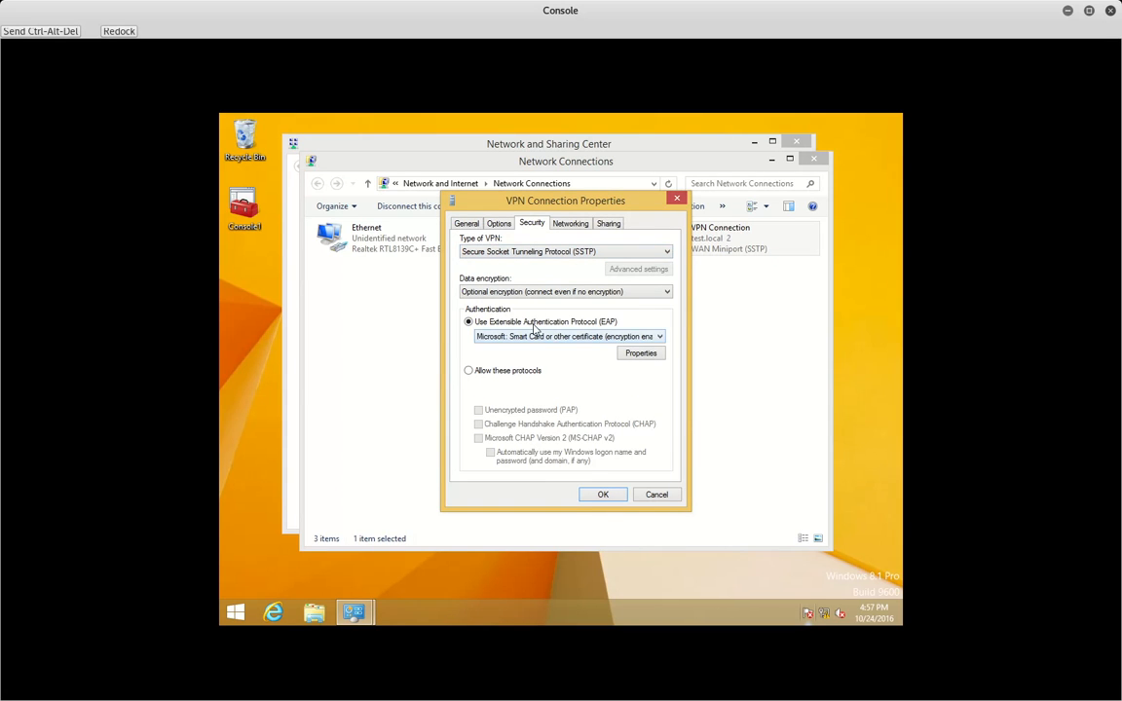
pyautogui.click(634, 352)
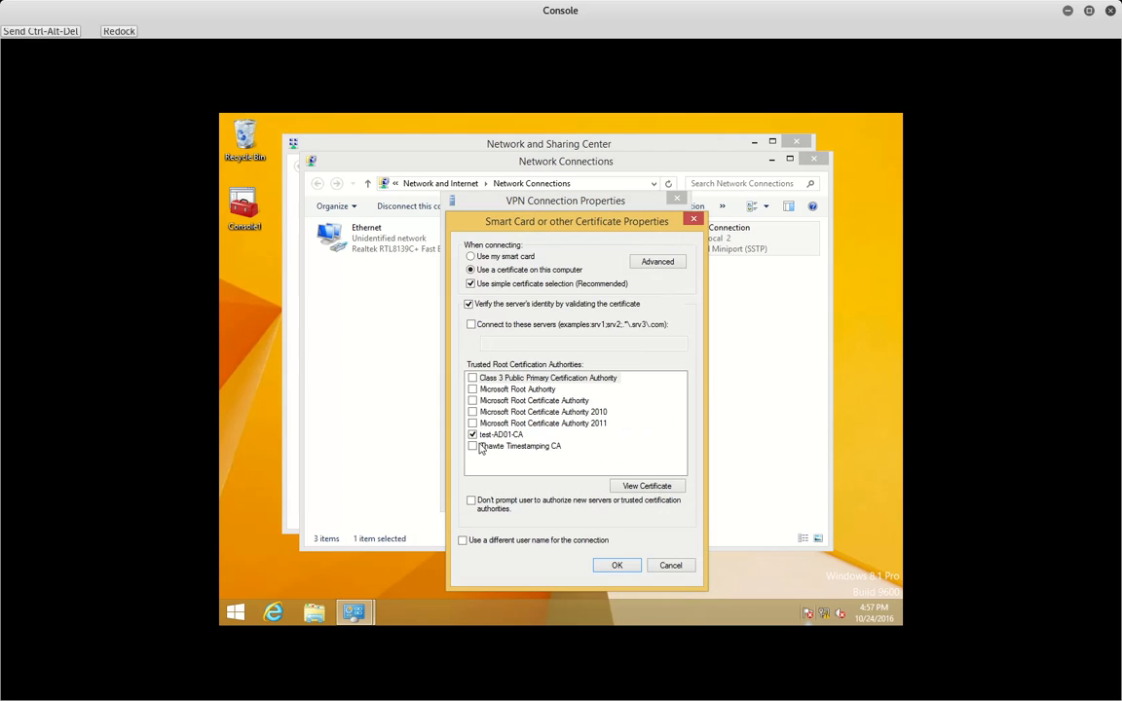
pyautogui.click(618, 567)
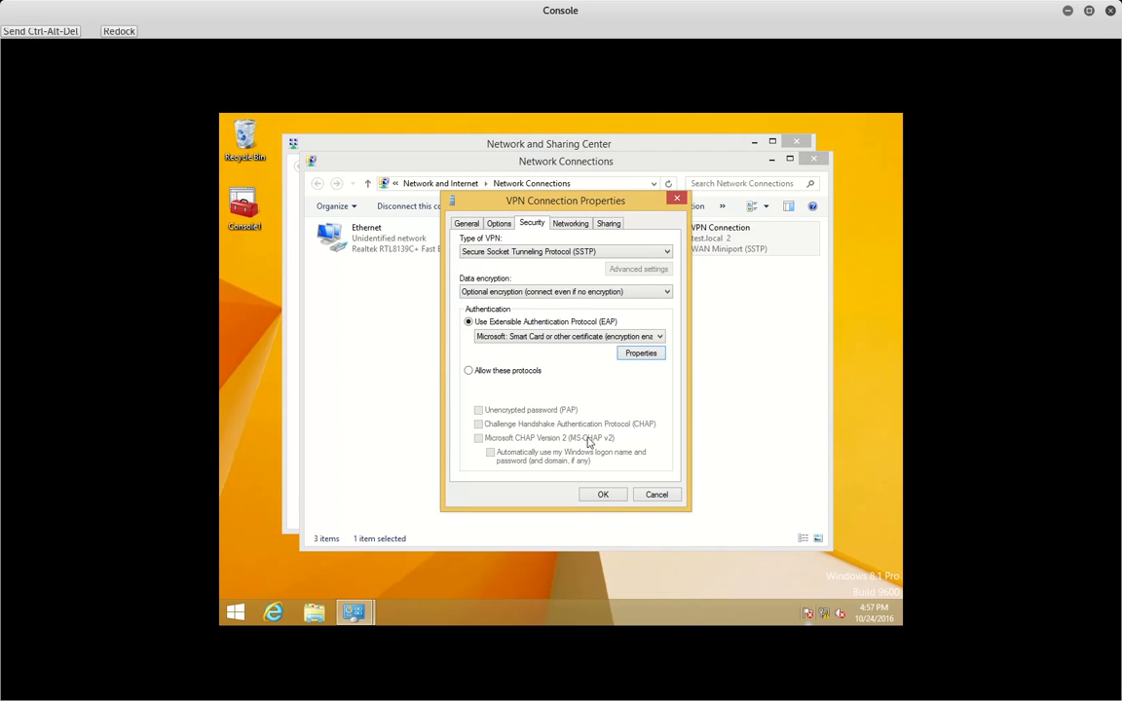
pyautogui.click(603, 496)
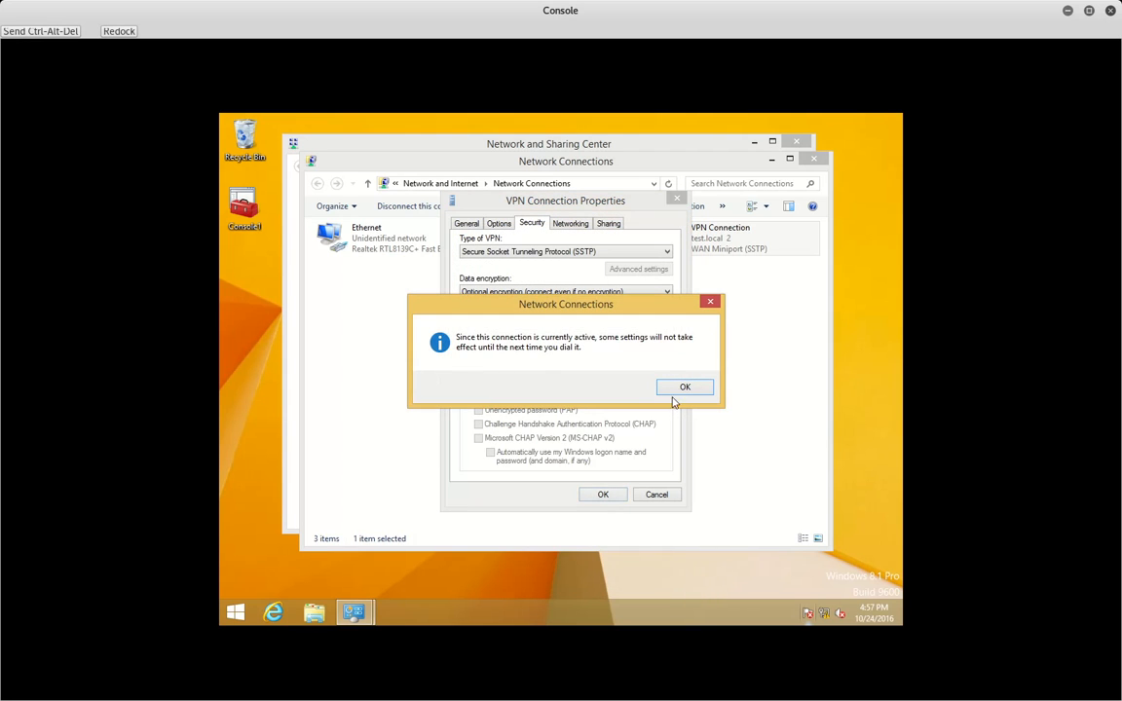
pyautogui.click(683, 386)
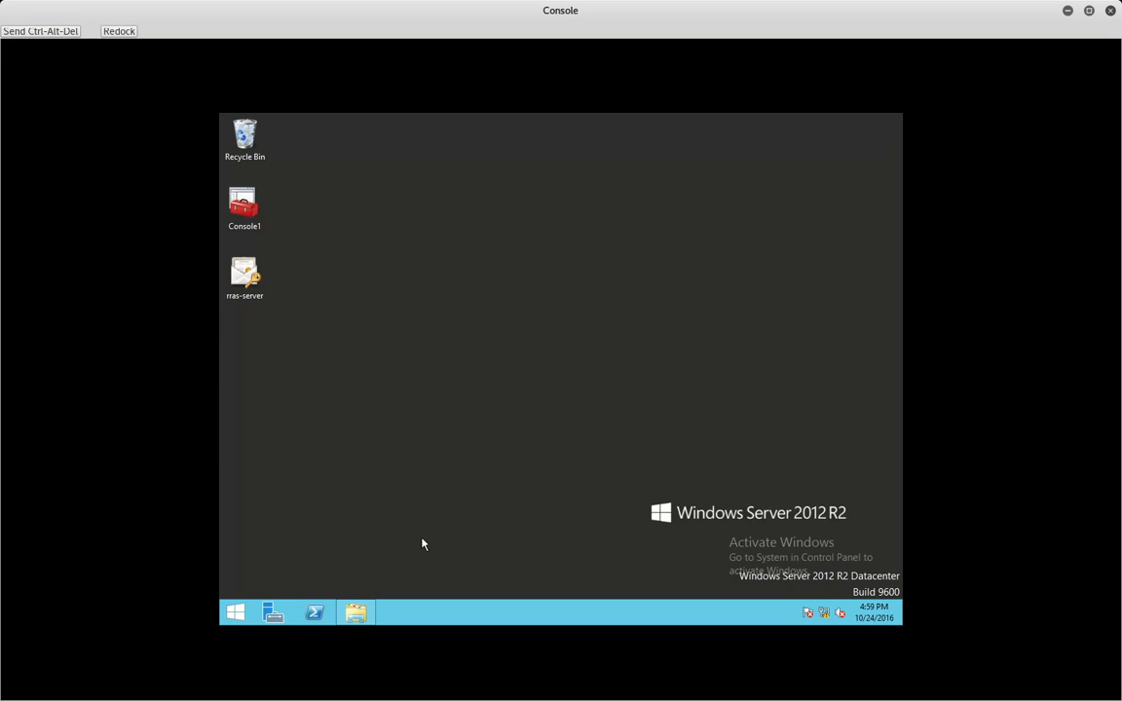
# - Launch Server Manager and start the Add Roles and Features wizard, reaching the server roles page
pyautogui.rightClick(274, 614)
pyautogui.click(274, 615)
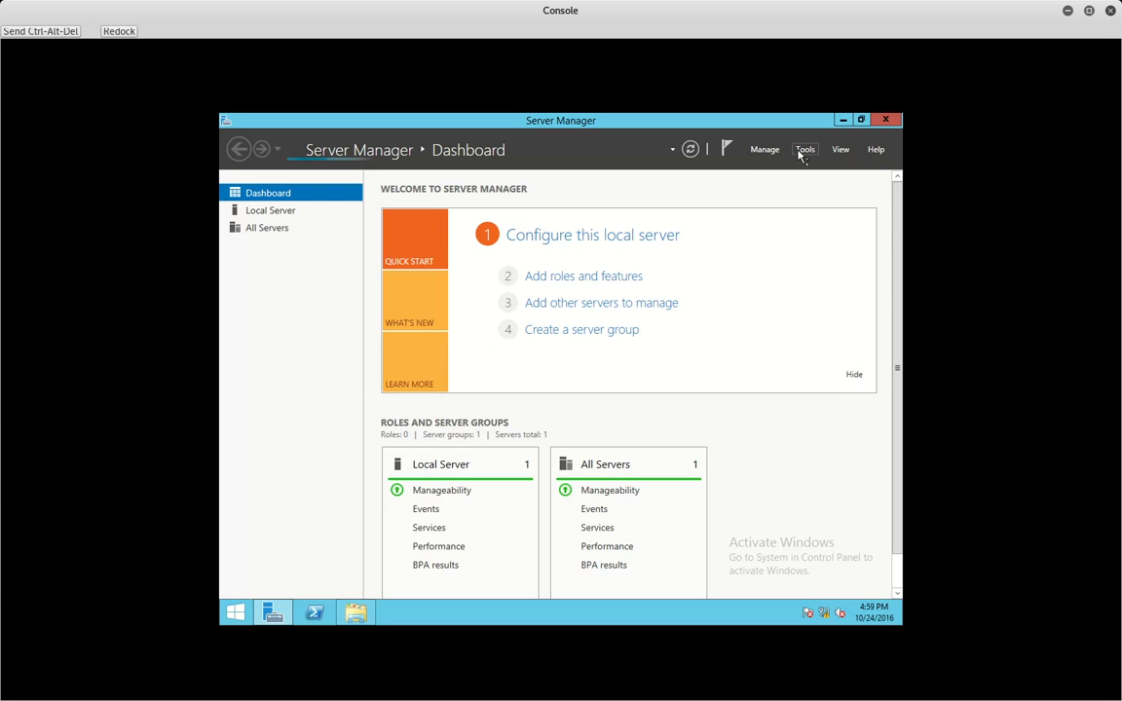
pyautogui.click(765, 149)
pyautogui.click(745, 162)
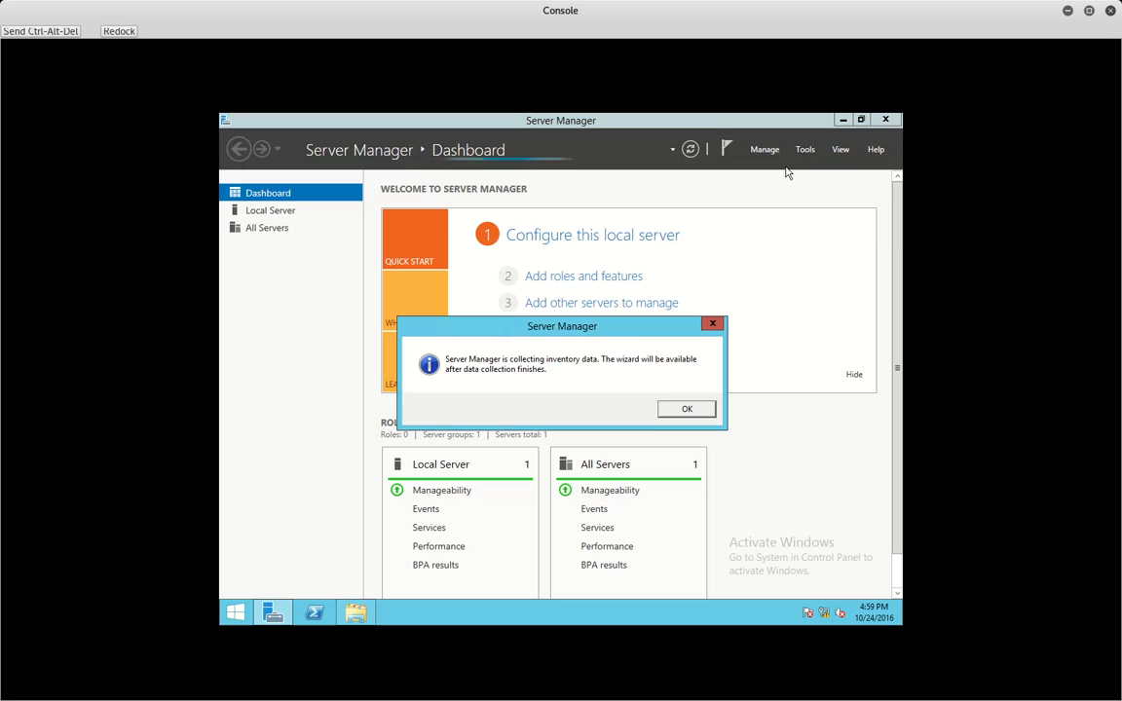
pyautogui.click(662, 409)
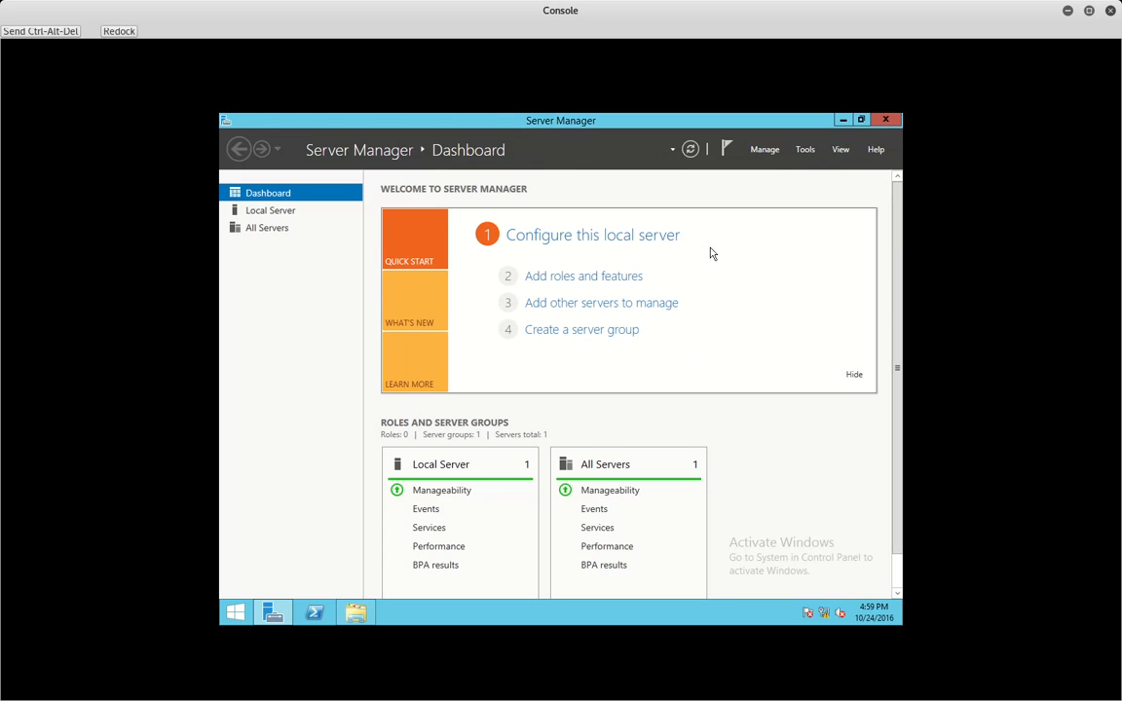
pyautogui.click(769, 149)
pyautogui.click(774, 166)
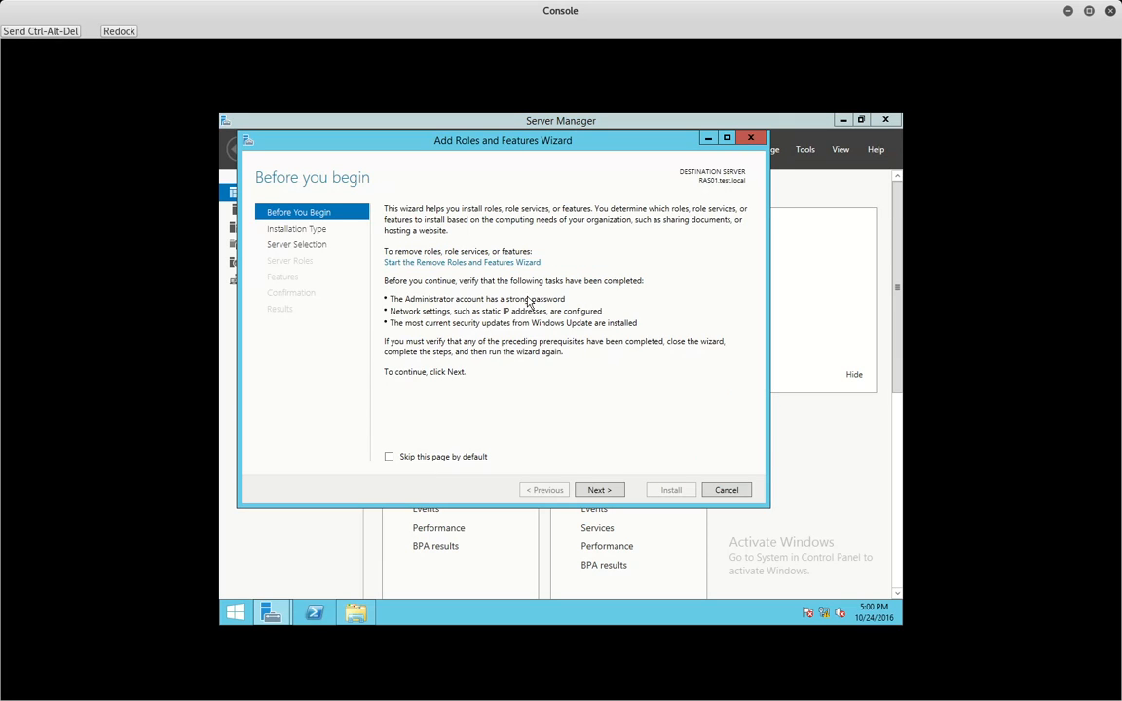
pyautogui.click(598, 489)
pyautogui.click(598, 489)
pyautogui.click(598, 488)
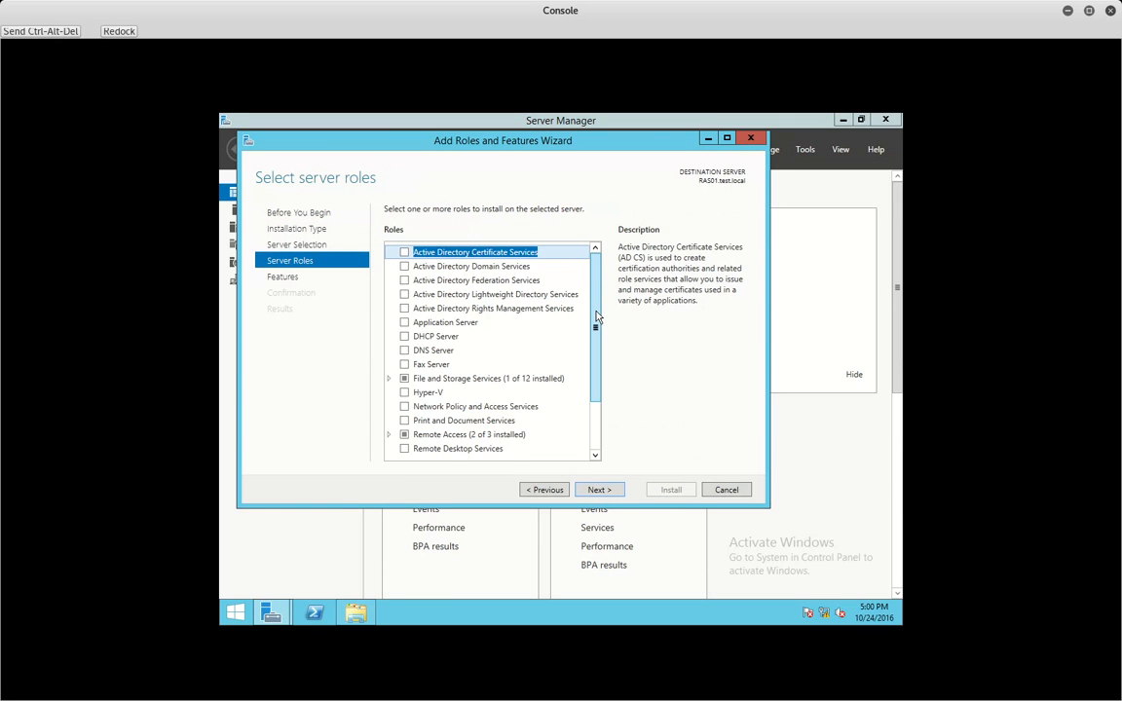
# - Install Network Policy and Access Services with Network Policy Server and management tools, allowing automatic restart
pyautogui.scroll(-1, 597, 316)
pyautogui.scroll(1, 593, 326)
pyautogui.scroll(-1, 592, 312)
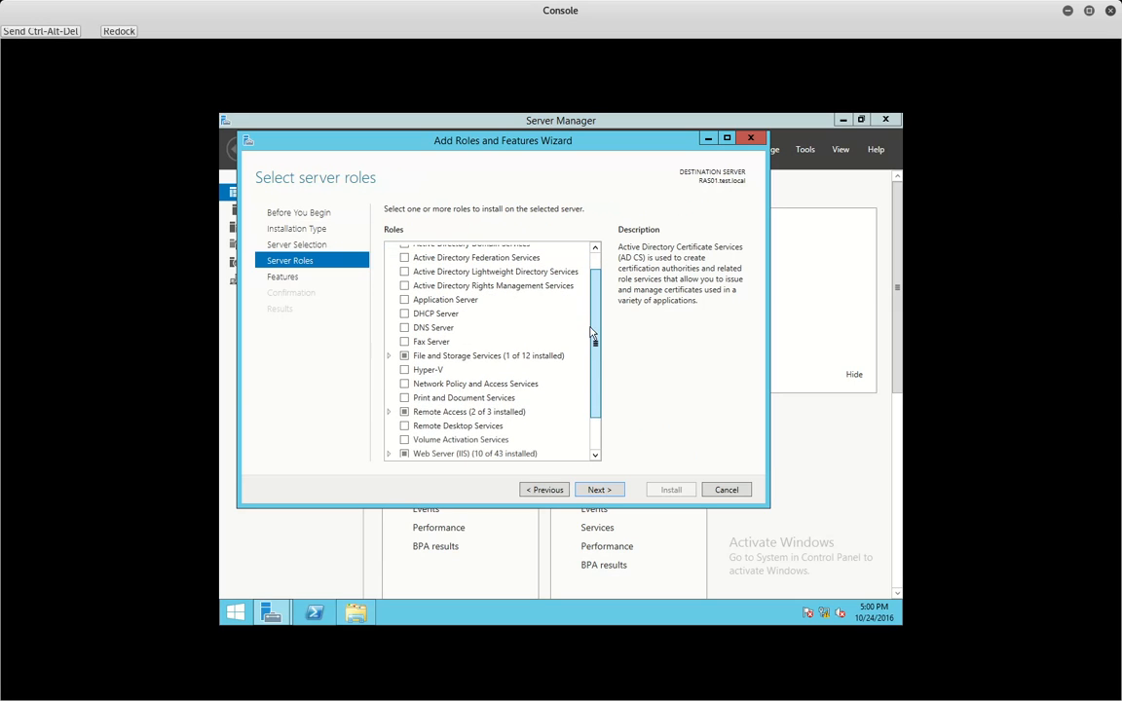
pyautogui.click(406, 387)
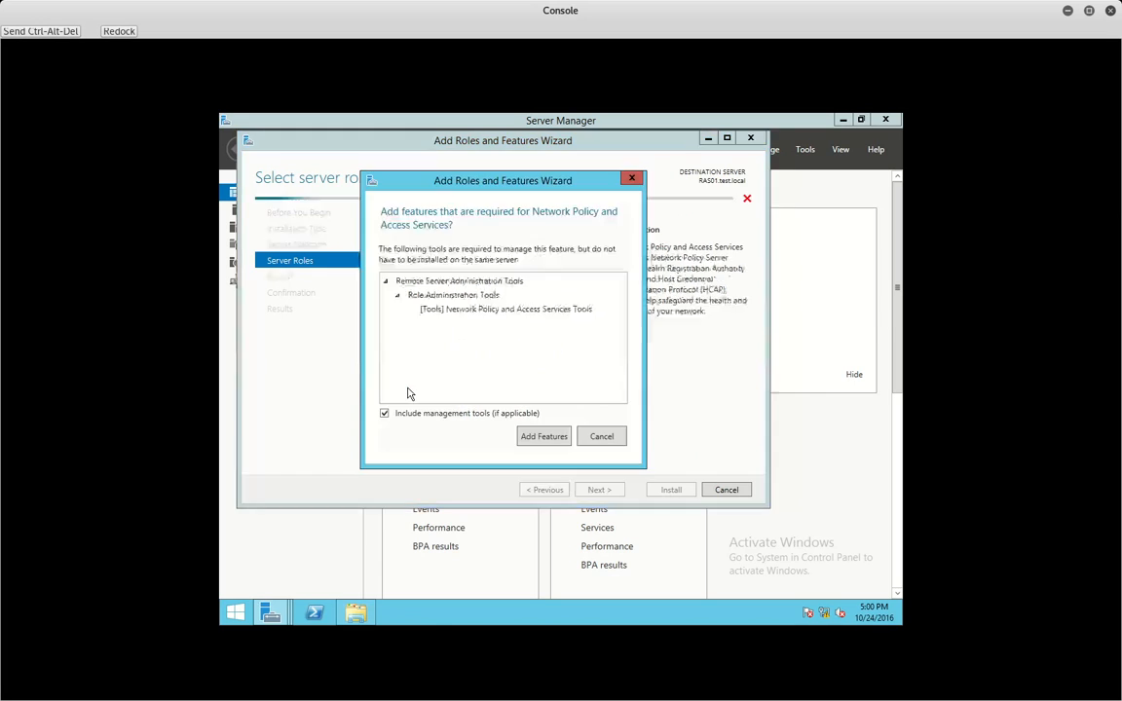
pyautogui.click(546, 437)
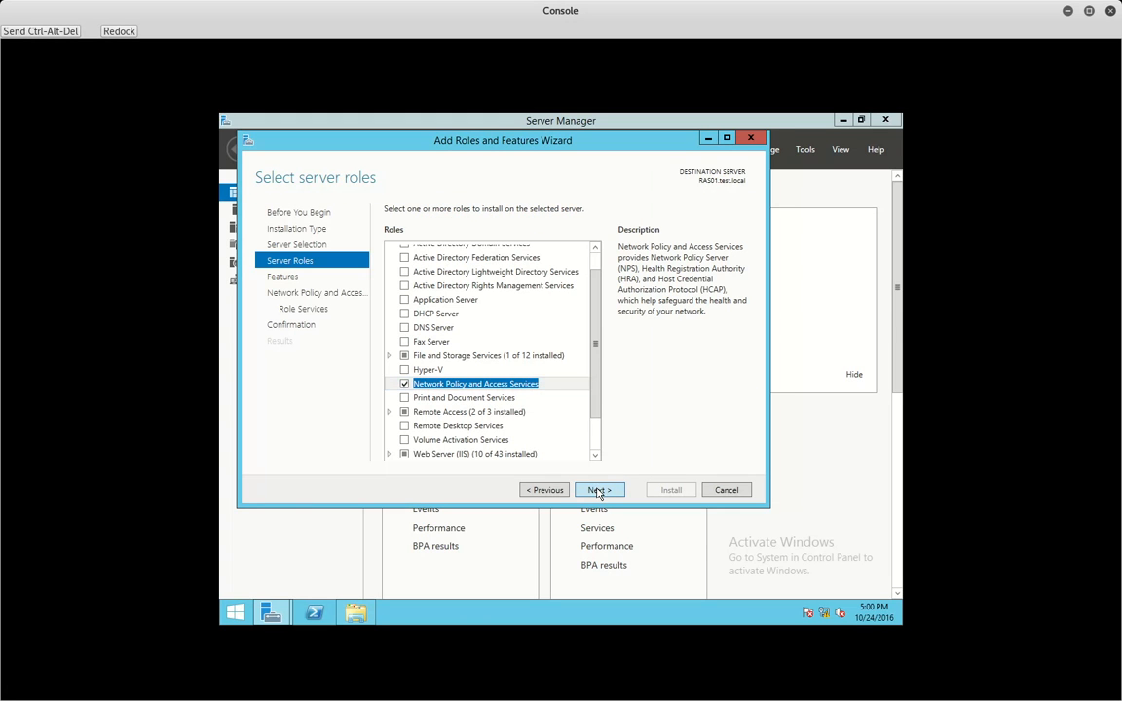
pyautogui.click(598, 492)
pyautogui.click(597, 490)
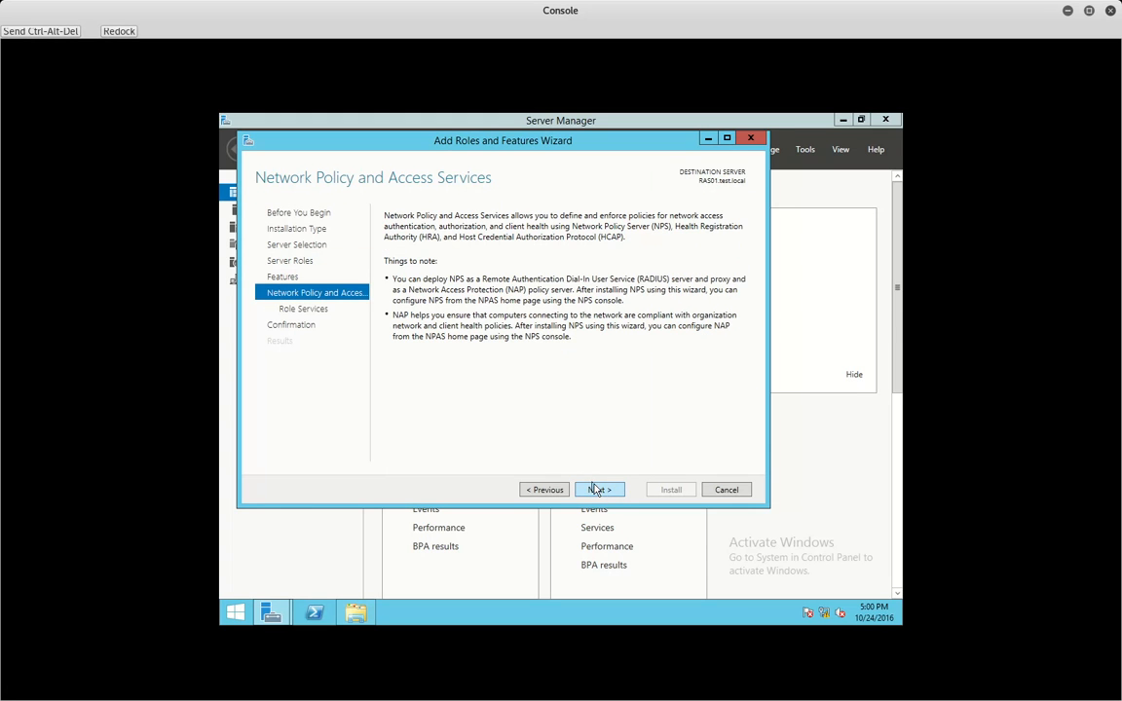
pyautogui.click(599, 489)
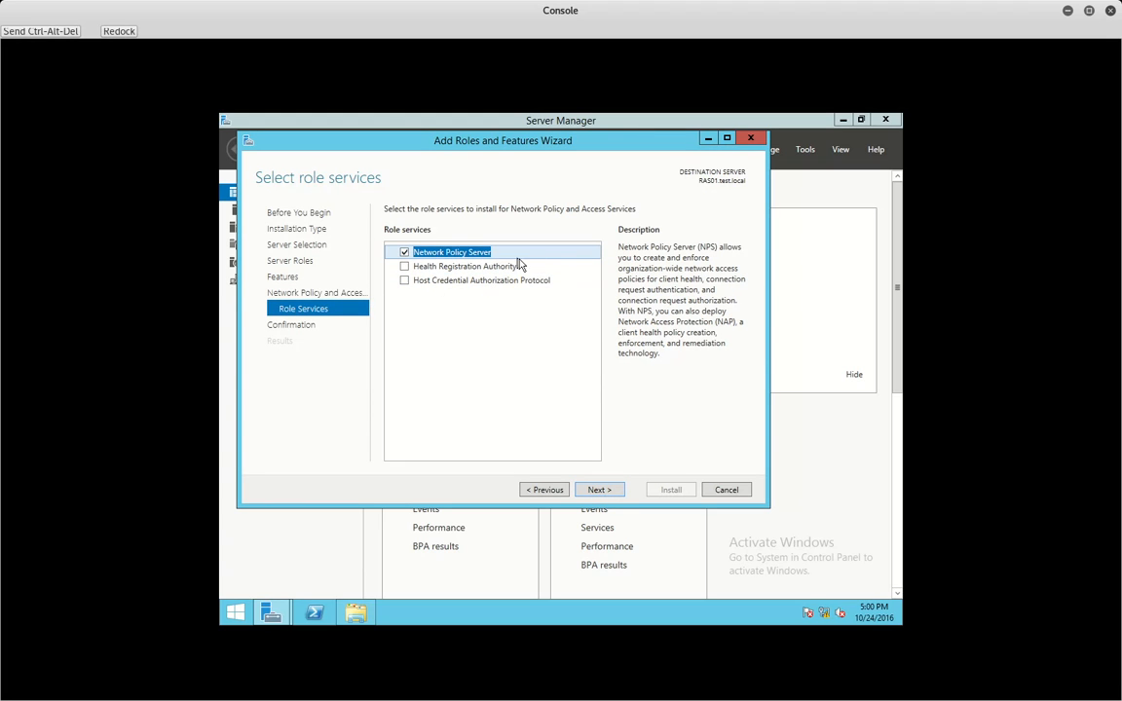
pyautogui.click(597, 488)
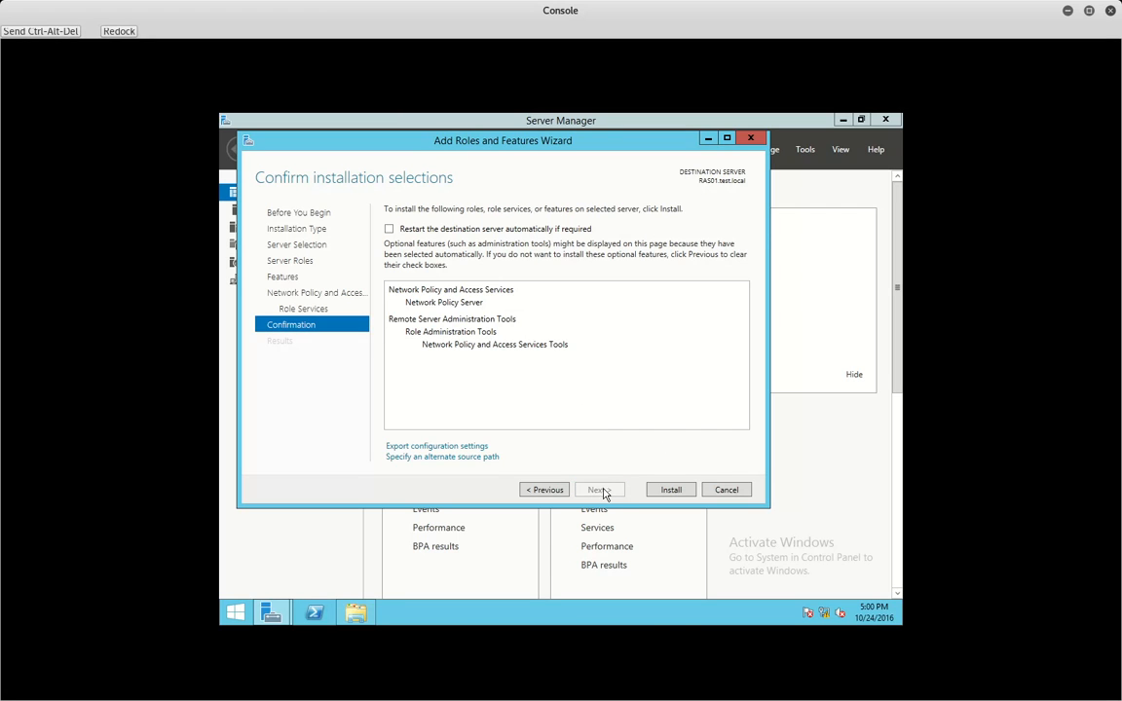
pyautogui.click(448, 227)
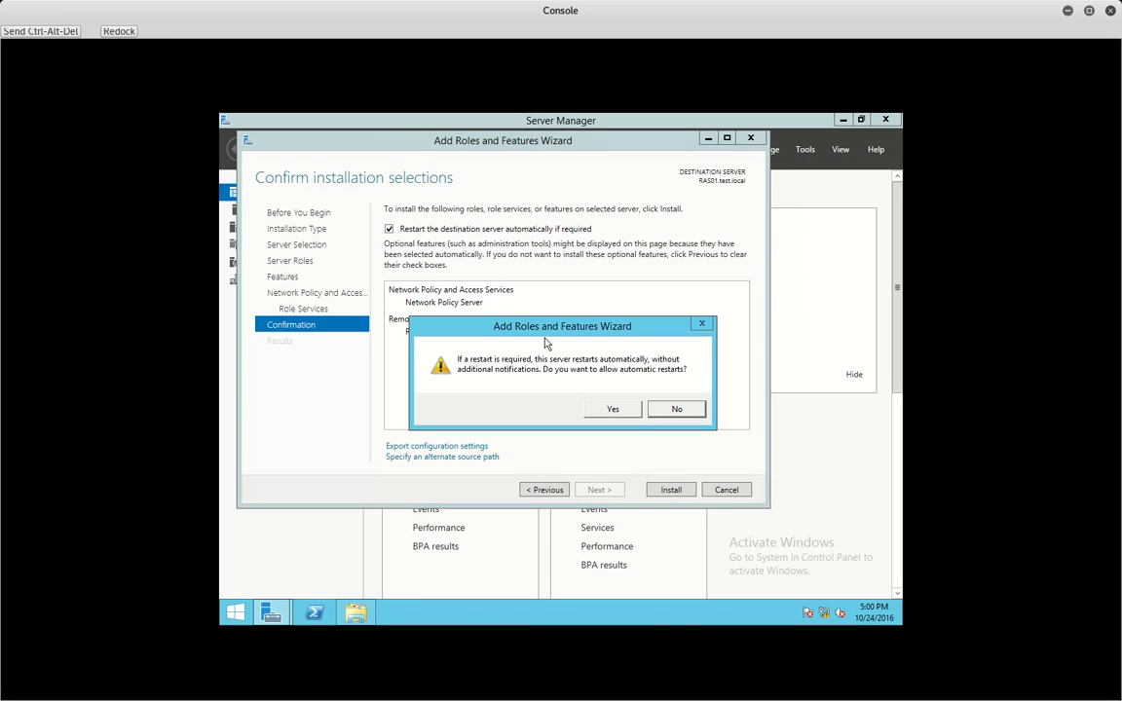
pyautogui.click(624, 410)
pyautogui.click(671, 489)
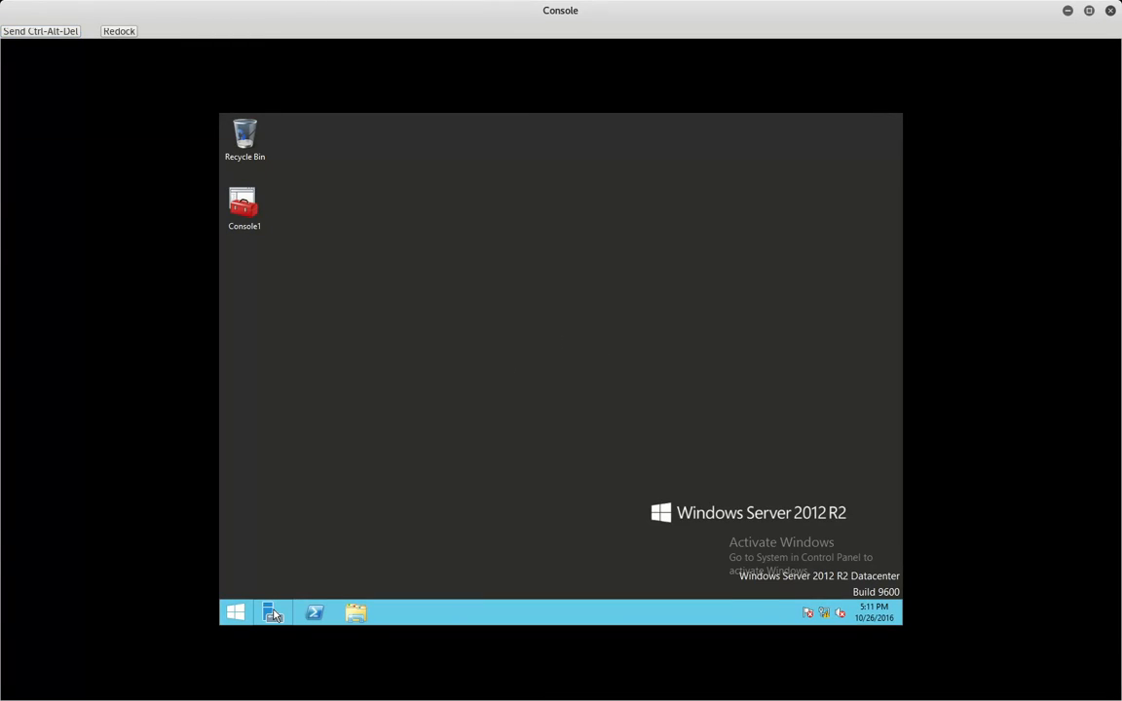
# - Set the Administrator account's Dial-in permission to 'Control access through NPS Network Policy' and save it
pyautogui.click(274, 614)
pyautogui.click(804, 150)
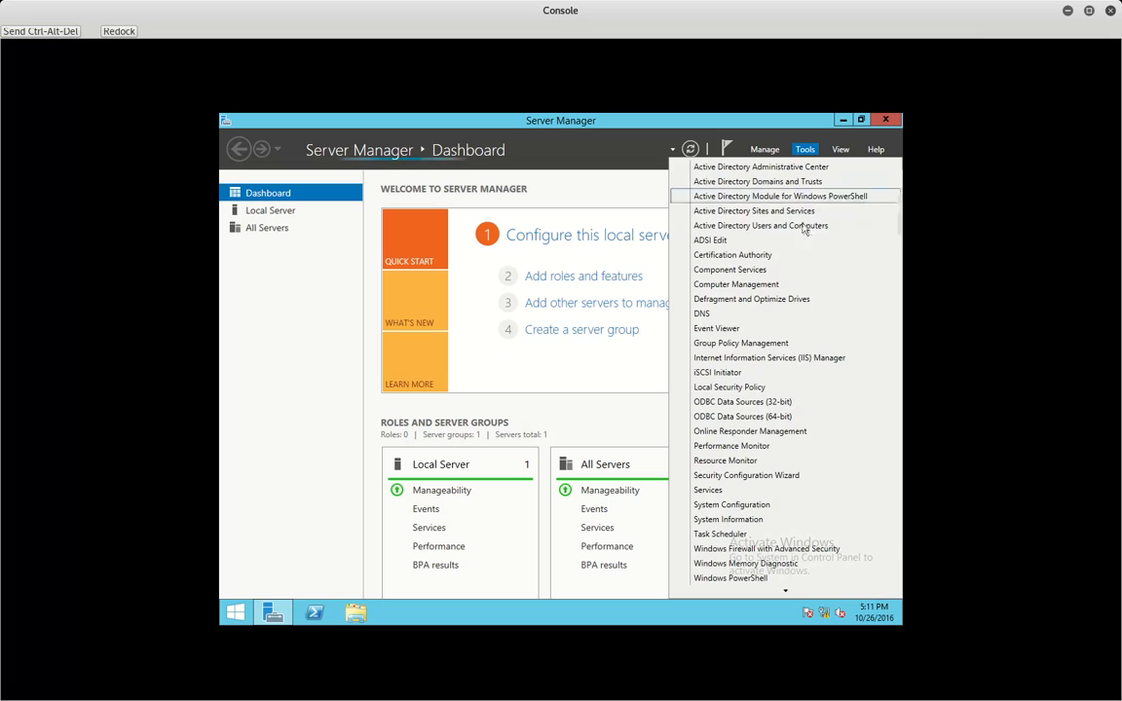
pyautogui.click(794, 226)
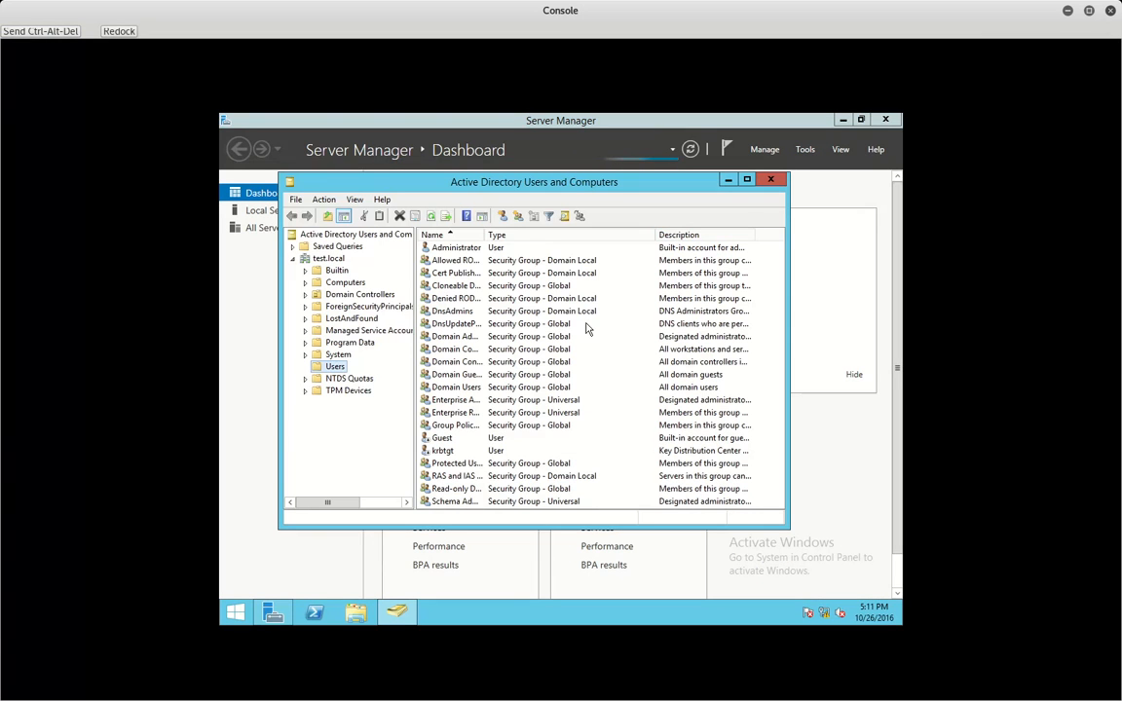
pyautogui.rightClick(462, 251)
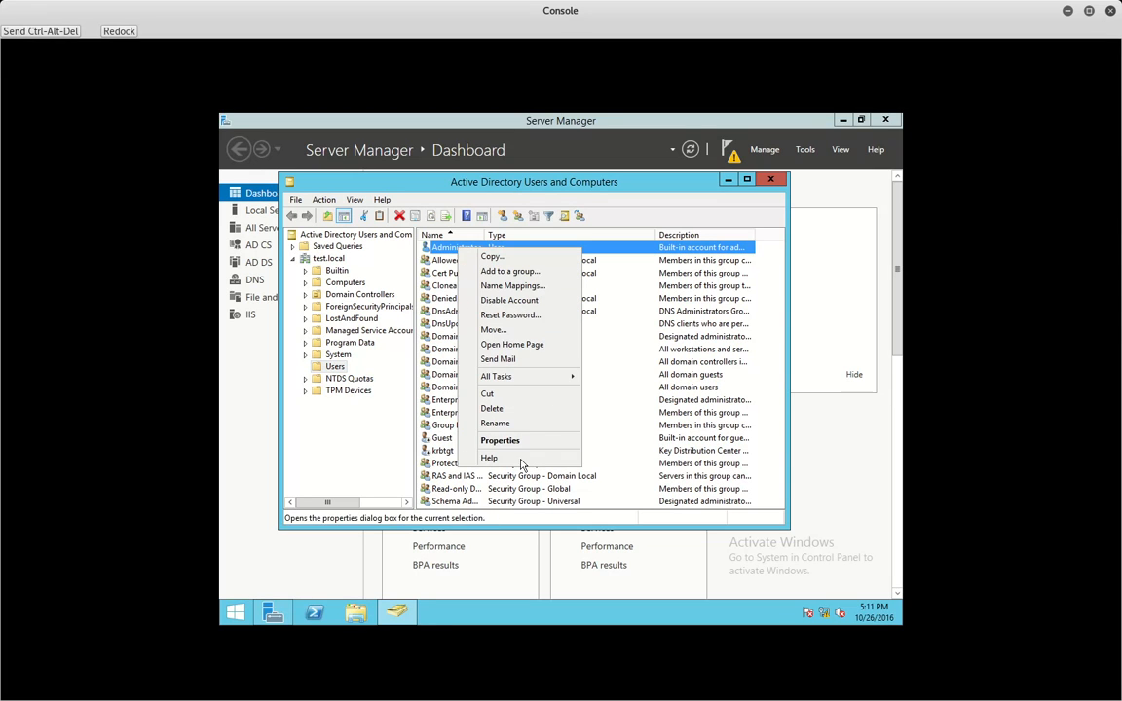
pyautogui.click(510, 443)
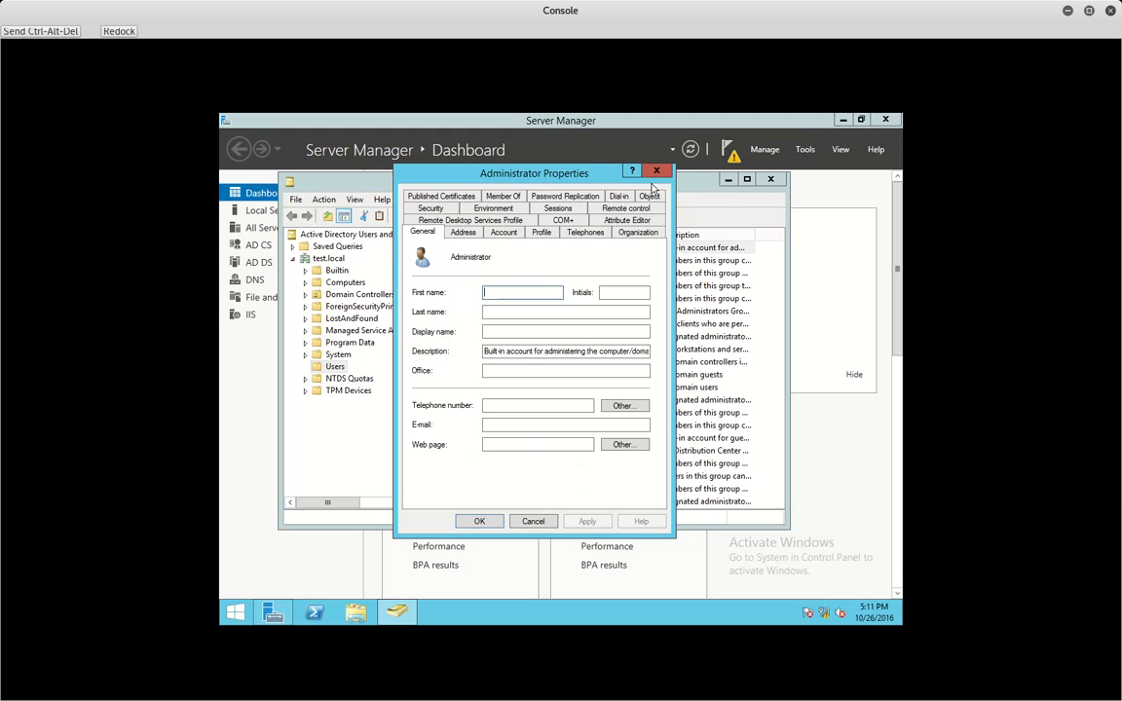
pyautogui.click(620, 197)
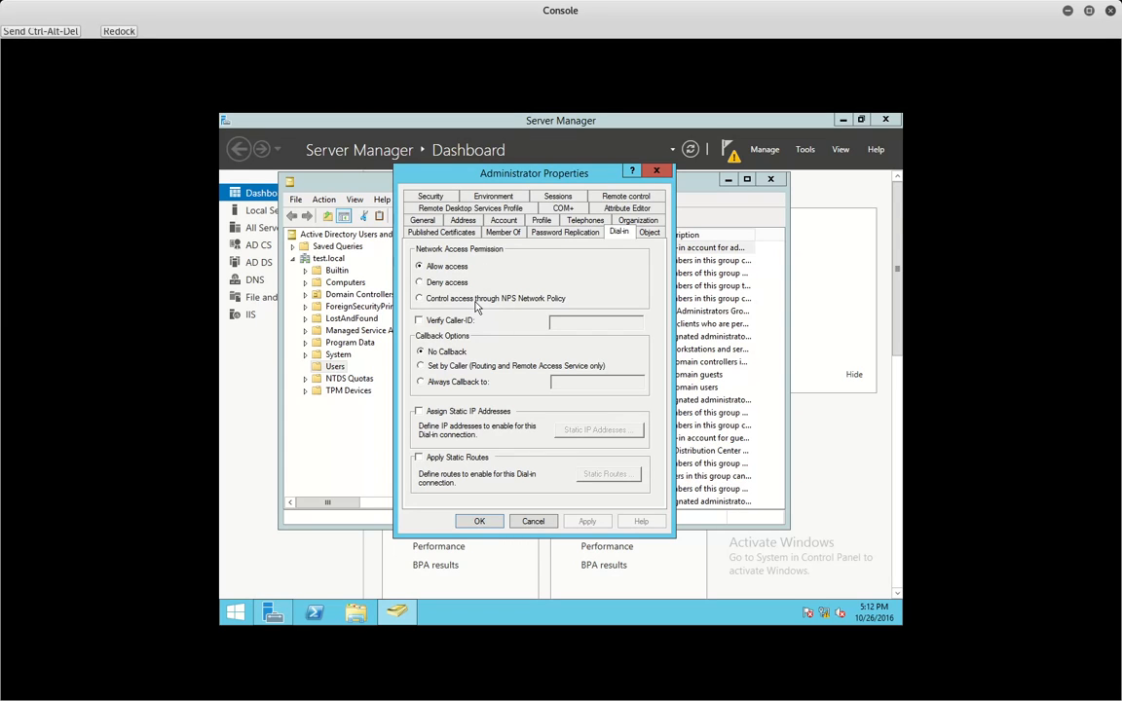
pyautogui.click(476, 301)
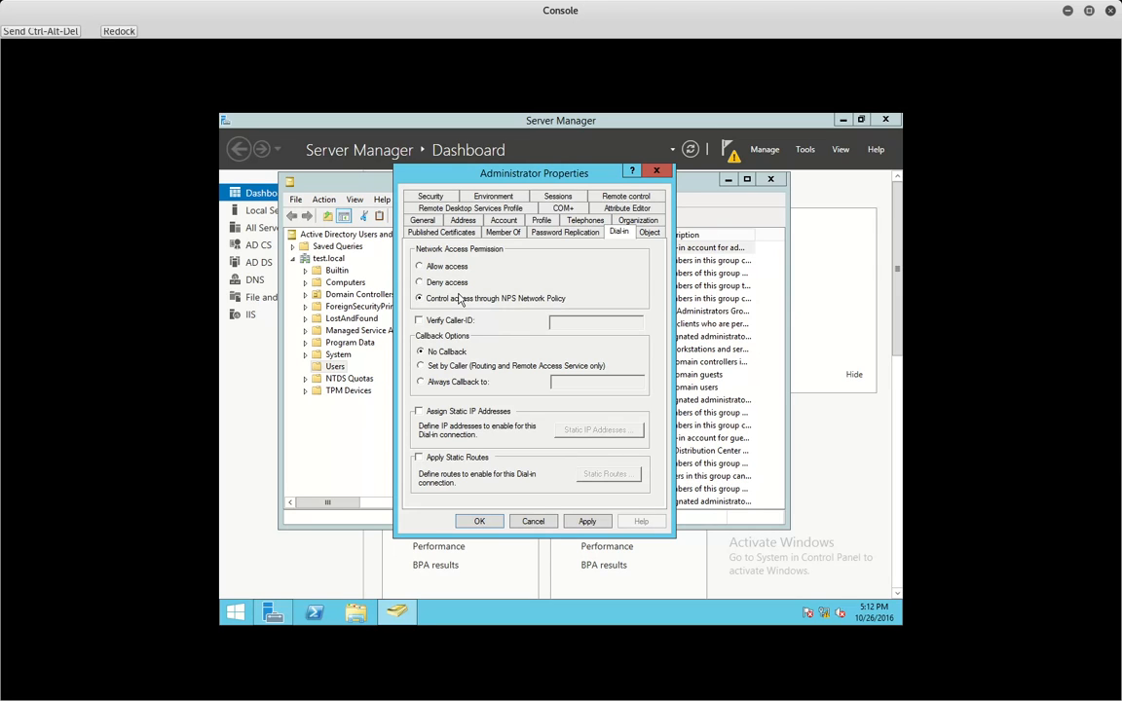
pyautogui.click(586, 521)
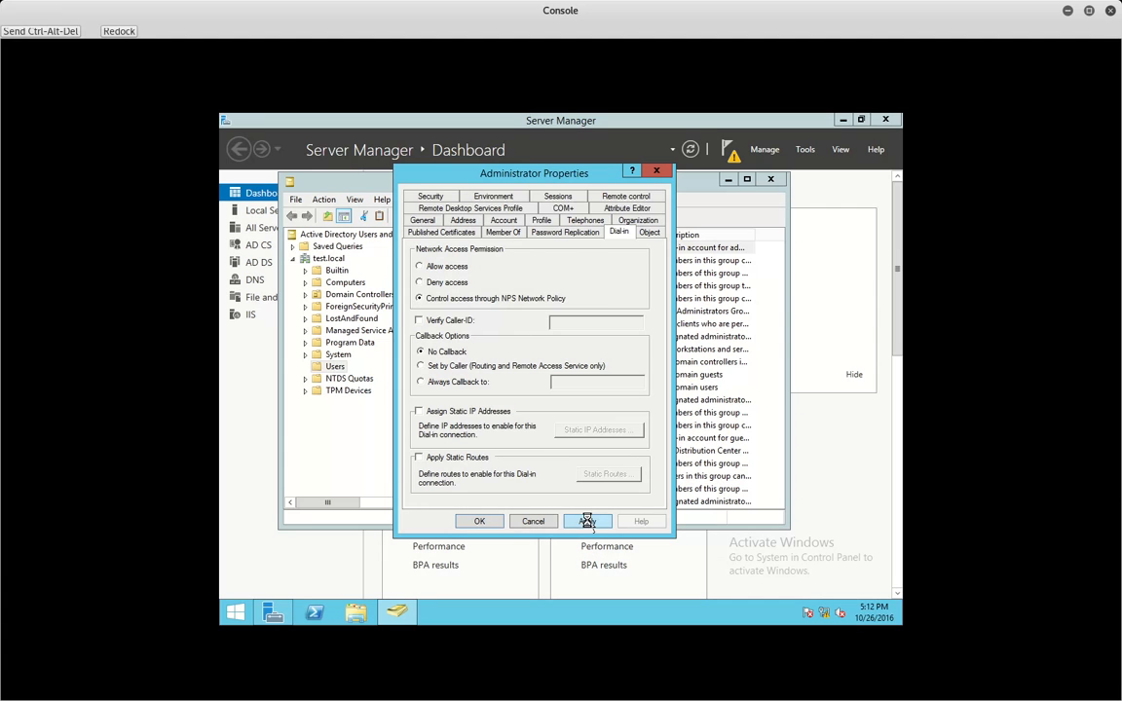
pyautogui.click(477, 521)
# - Close the server consoles, switch to the Windows 8.1 client, and connect the VPN Connection
pyautogui.click(771, 178)
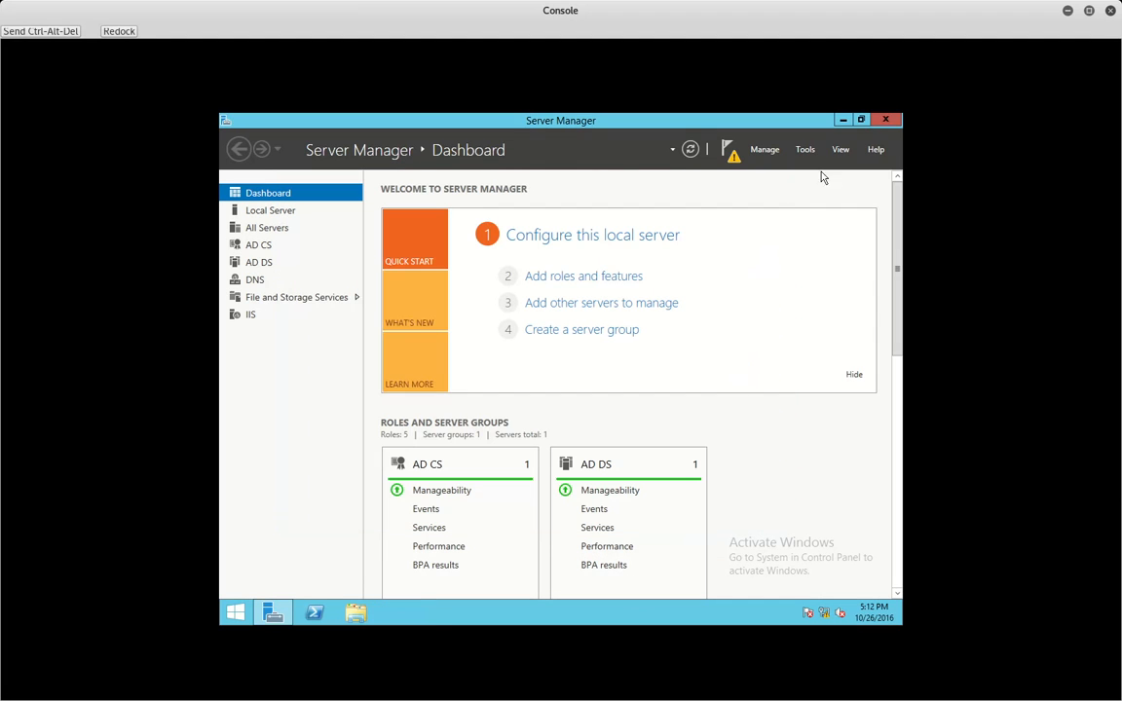
pyautogui.click(887, 119)
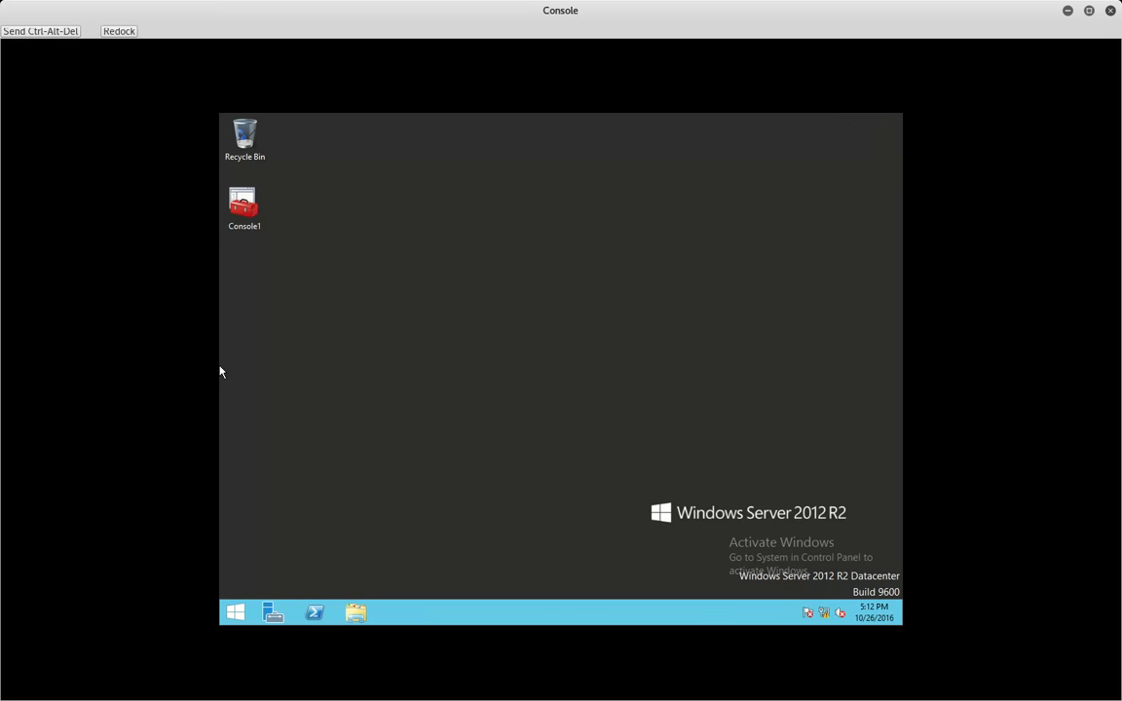
pyautogui.hotkey('alt', 'Tab')
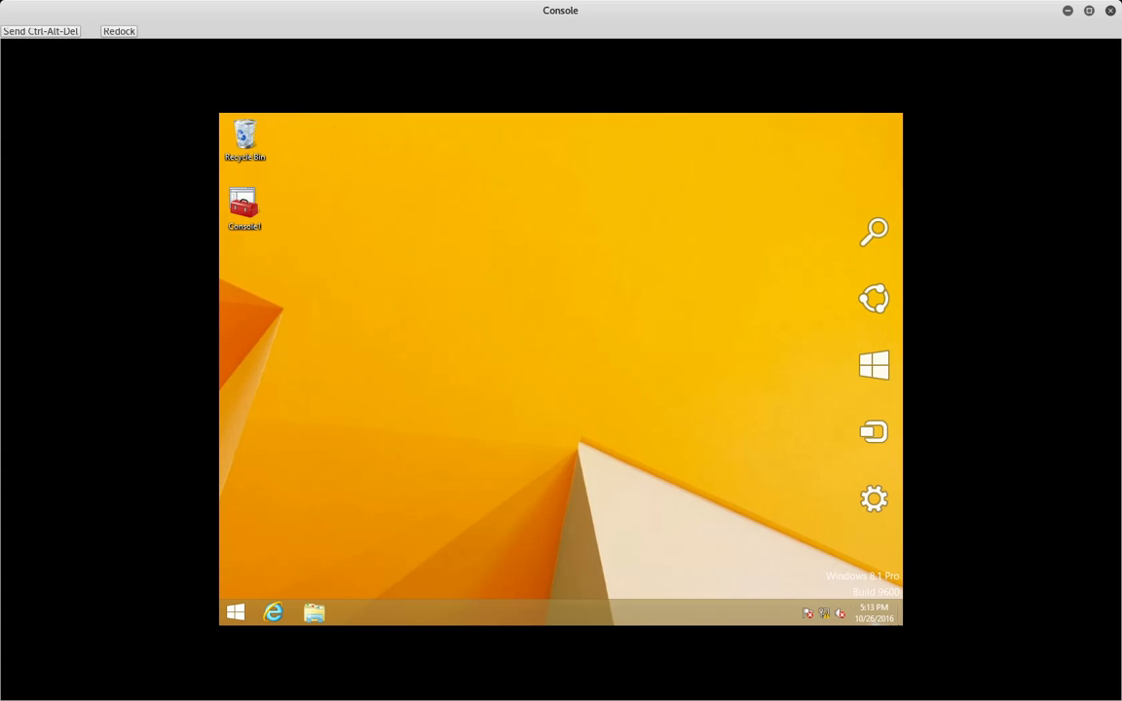
pyautogui.click(824, 613)
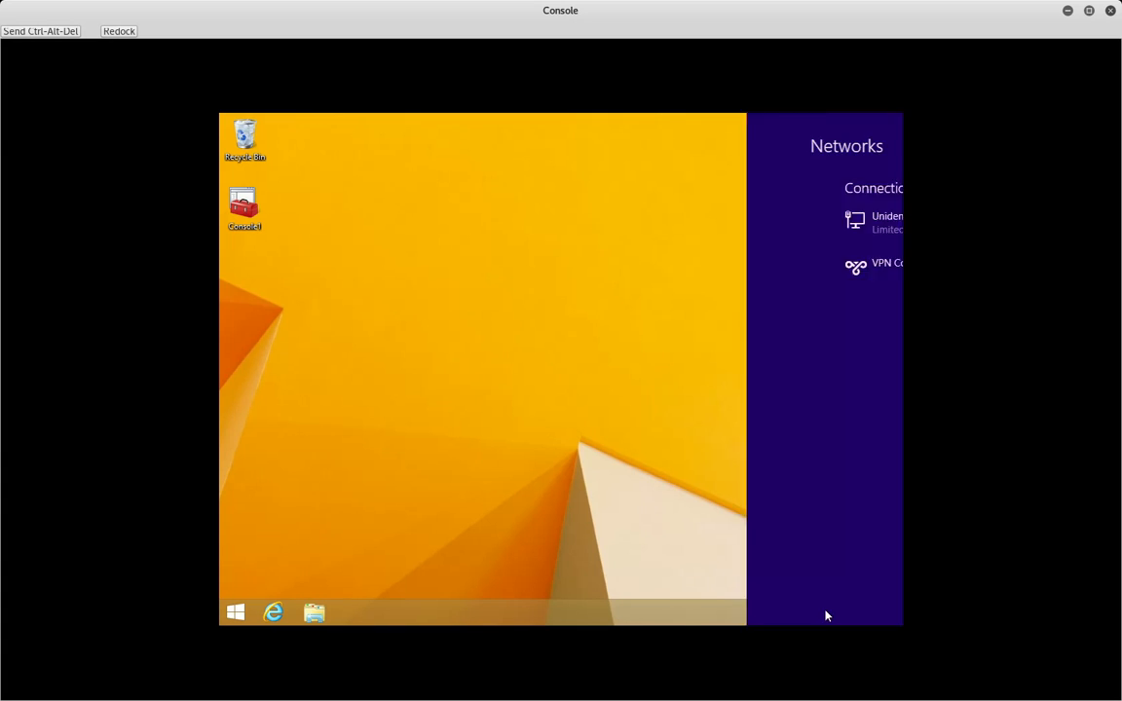
pyautogui.click(751, 293)
pyautogui.click(832, 309)
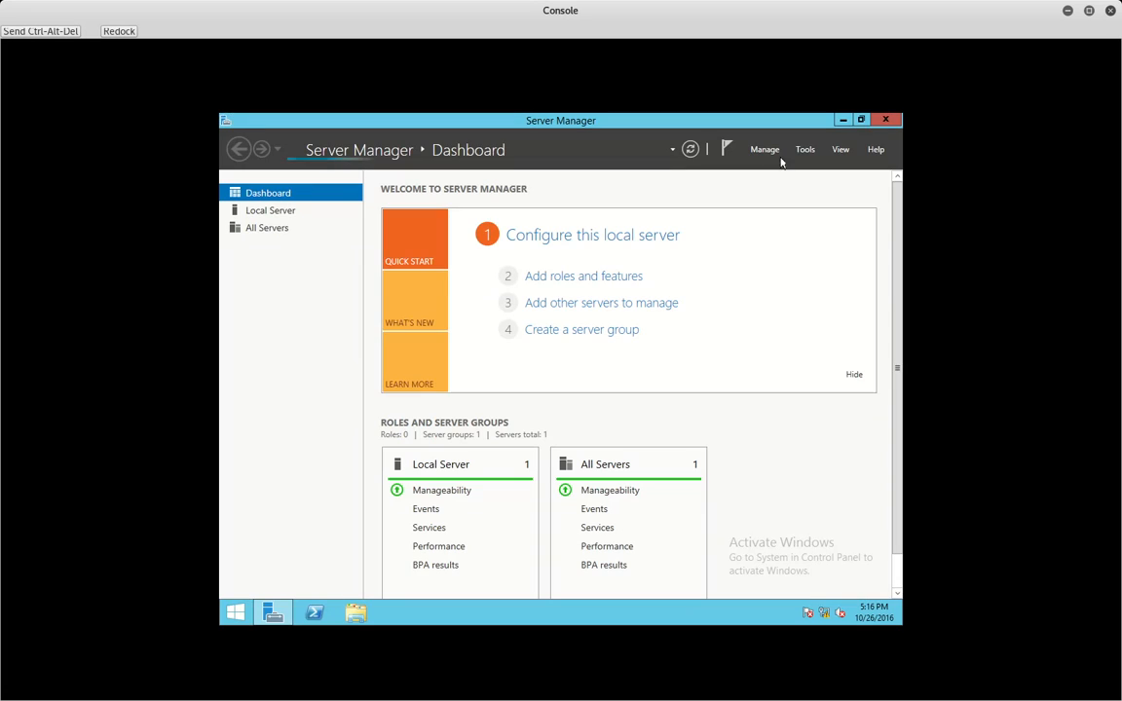
# - Open Network Policy Server maximized and list Connection Request Policies, selecting the Microsoft Routing policy
pyautogui.click(804, 149)
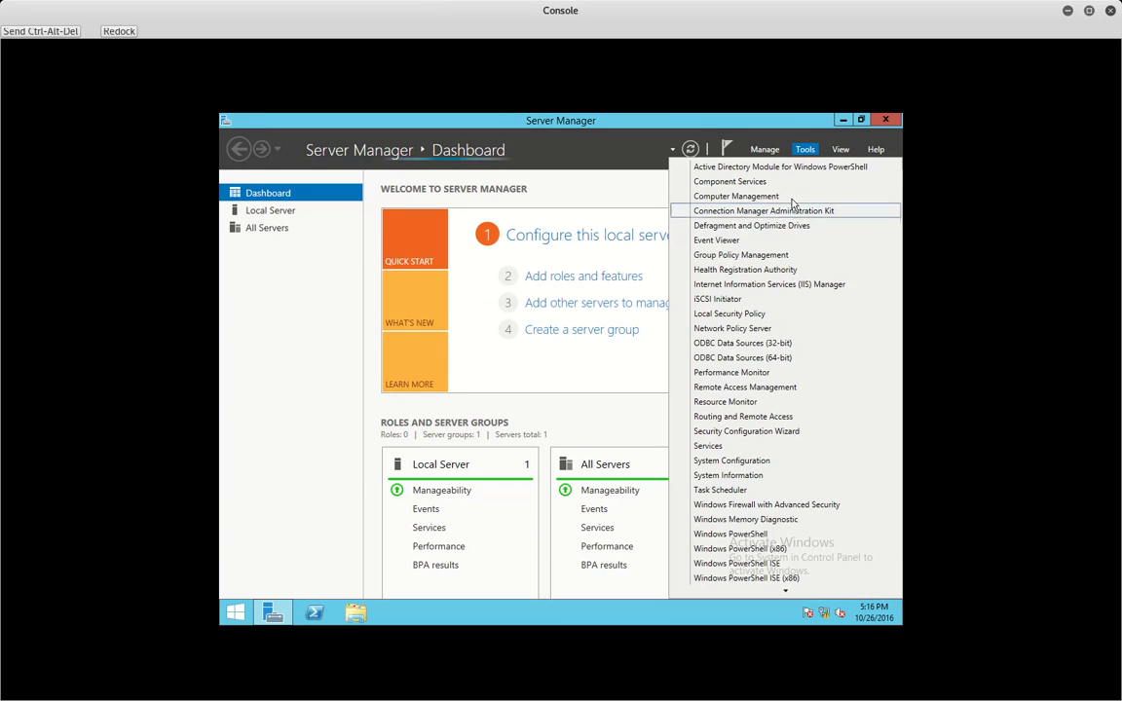
pyautogui.click(722, 333)
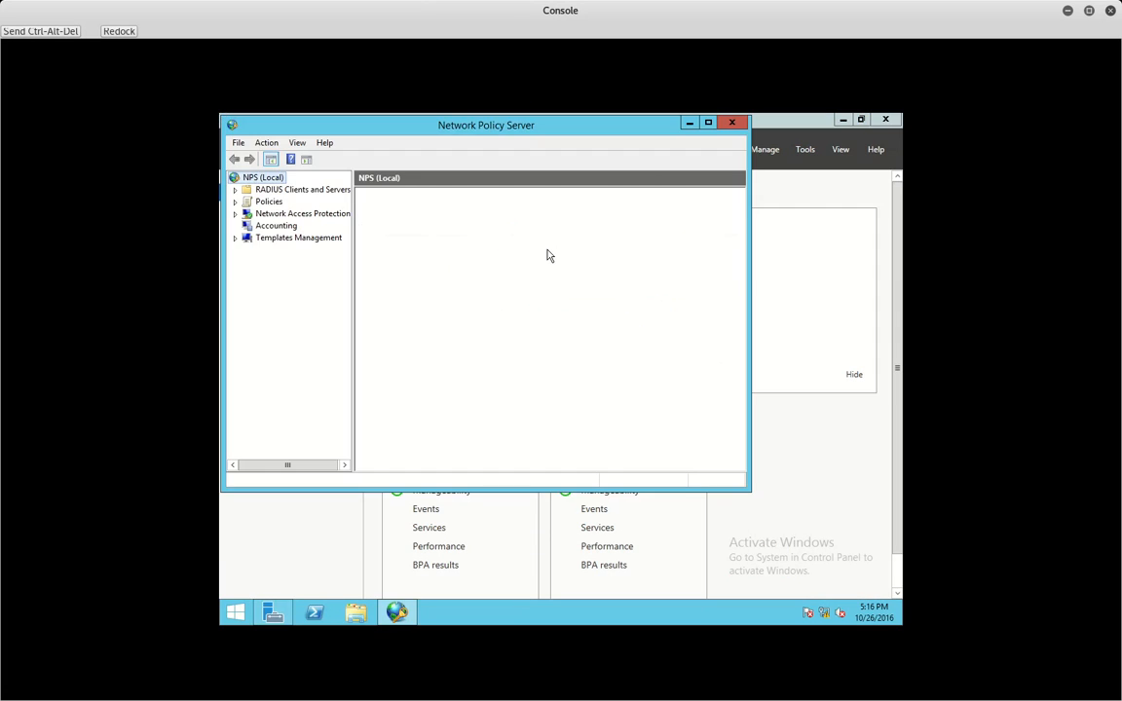
pyautogui.doubleClick(388, 126)
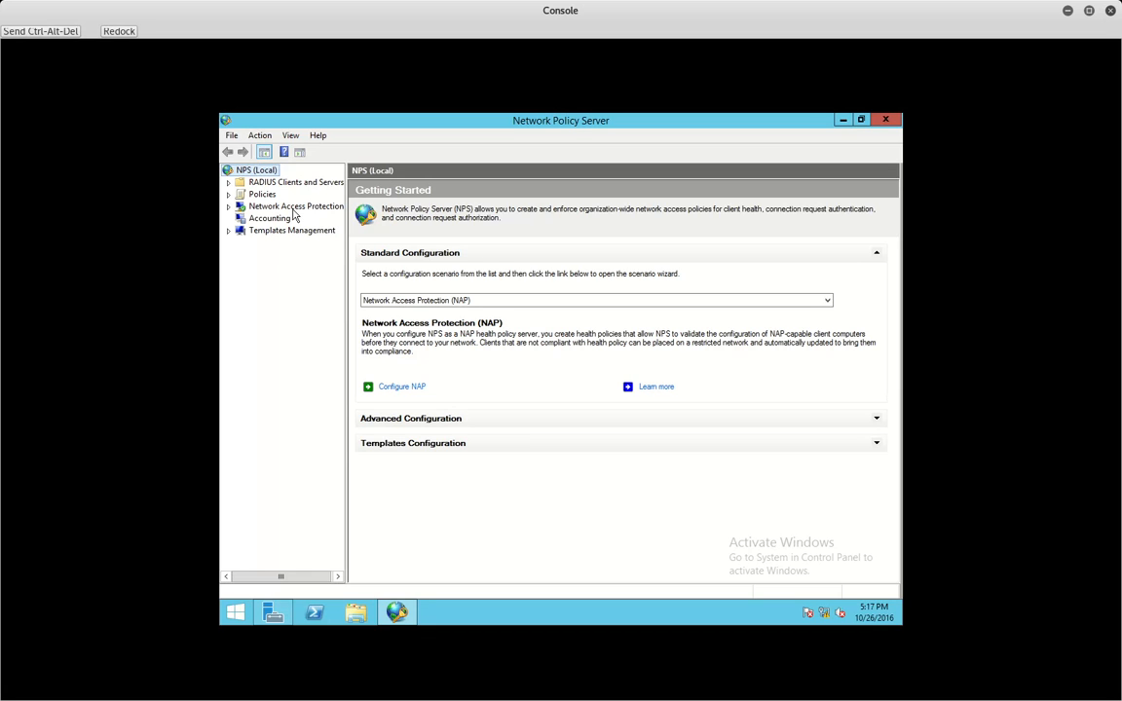
pyautogui.click(228, 193)
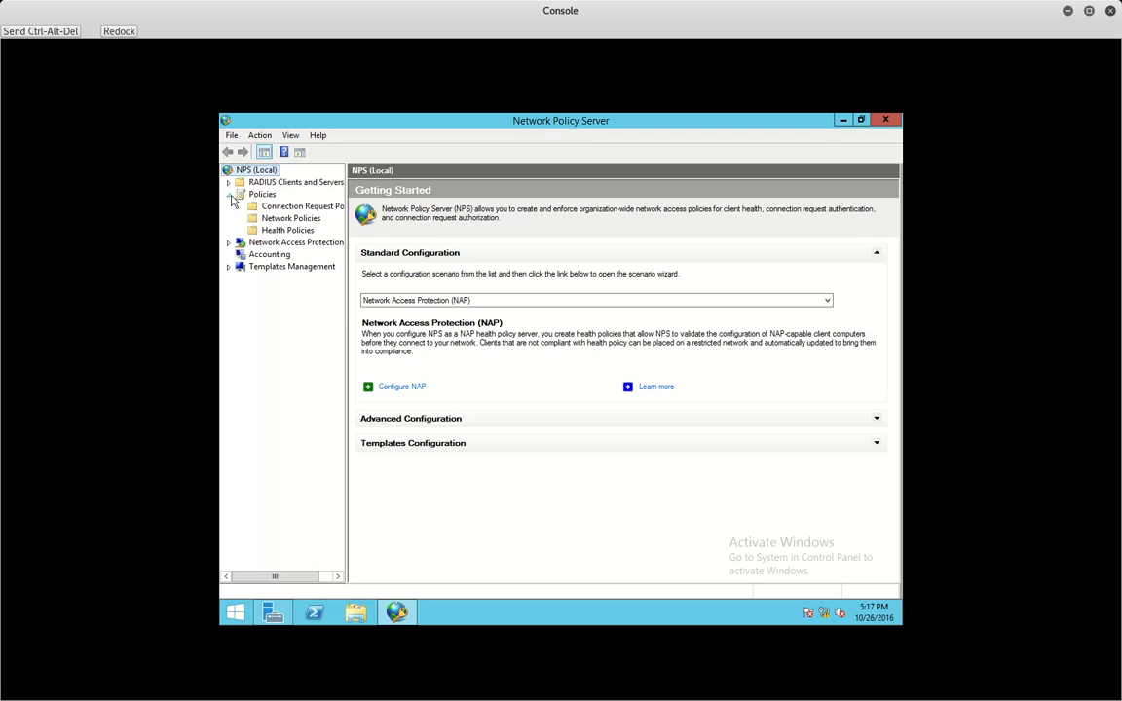
pyautogui.click(284, 214)
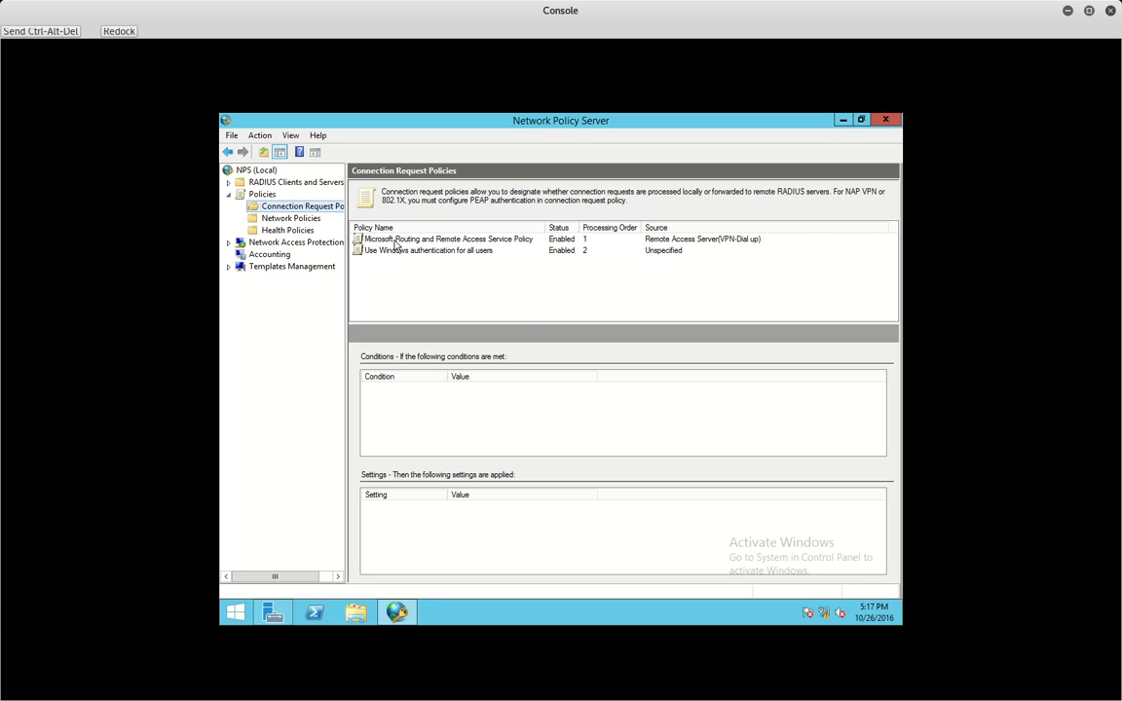
pyautogui.click(396, 243)
# - Review the Microsoft Routing connection request policy's properties without changing anything
pyautogui.rightClick(394, 244)
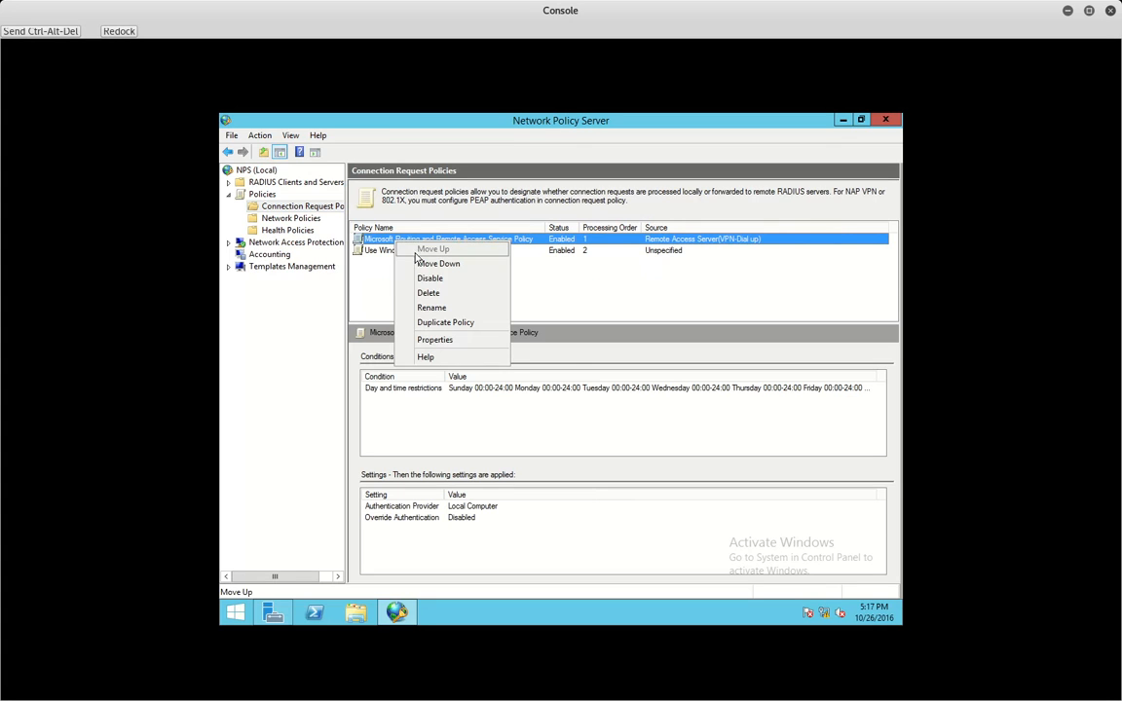
pyautogui.doubleClick(370, 240)
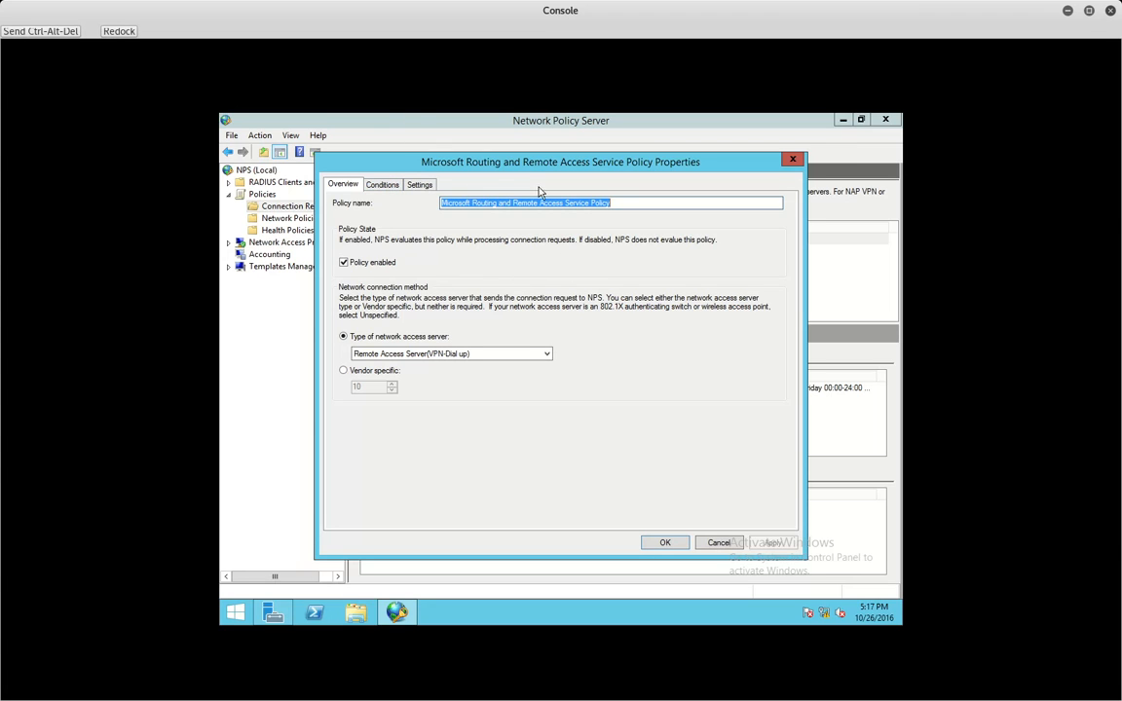
pyautogui.click(720, 547)
# - Inspect the first network policy's Constraints and Overview under Network Policies, then close it
pyautogui.click(286, 220)
pyautogui.doubleClick(370, 239)
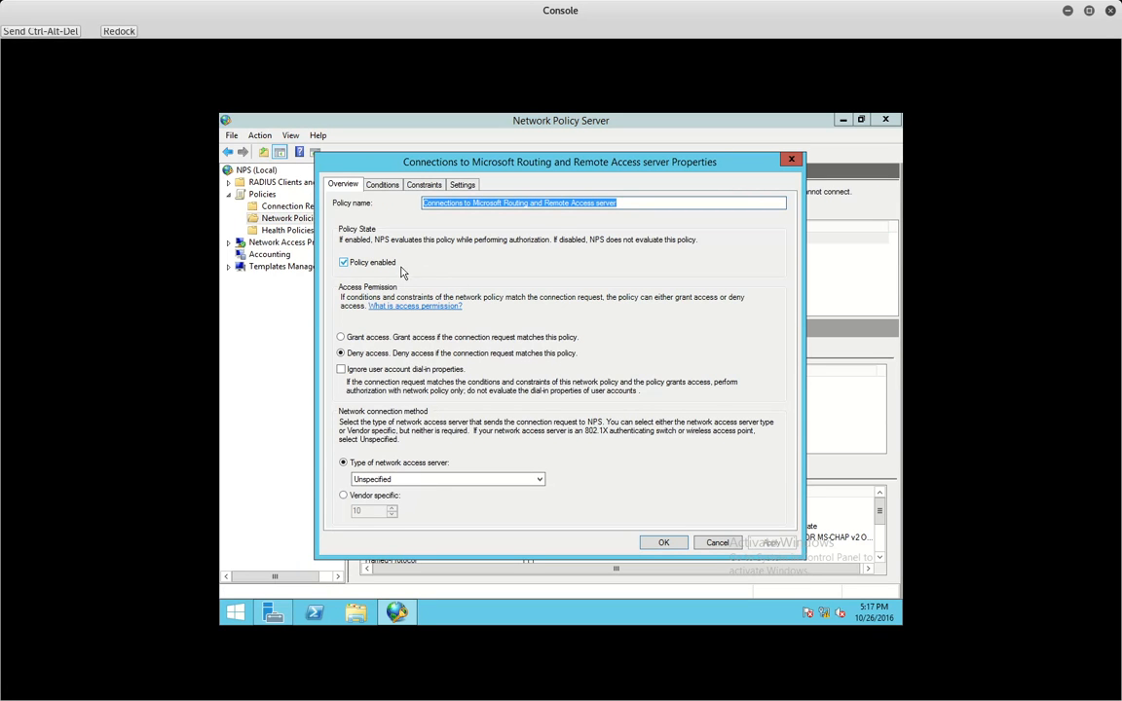
pyautogui.click(413, 185)
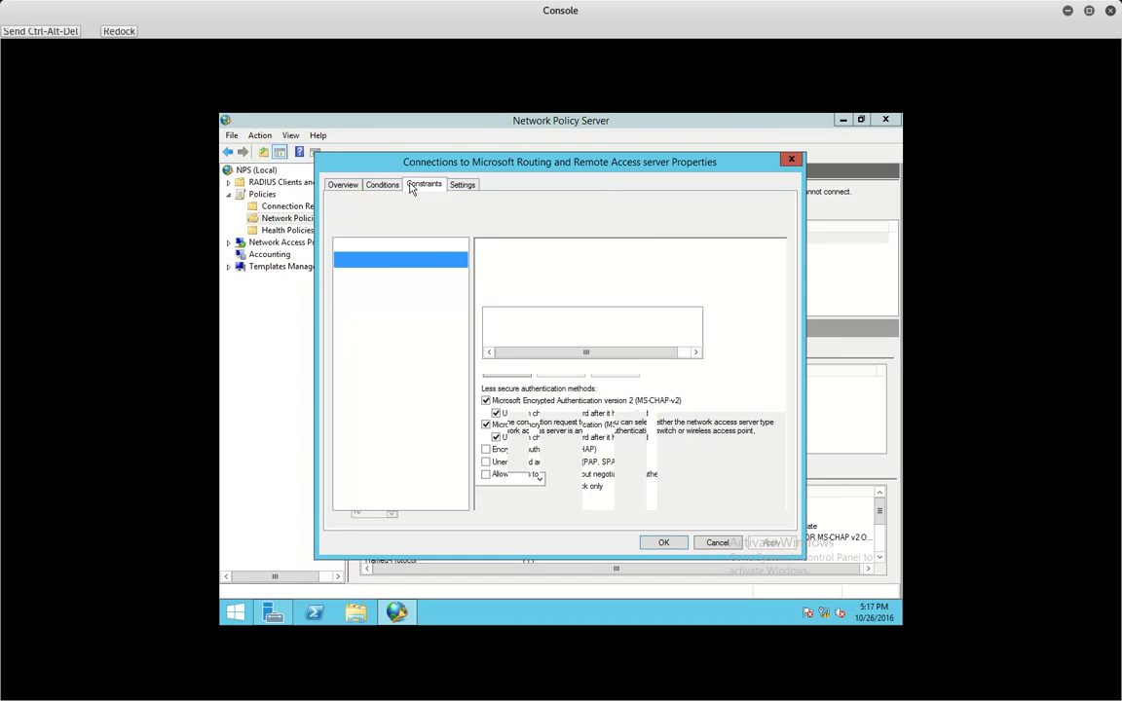
pyautogui.click(342, 184)
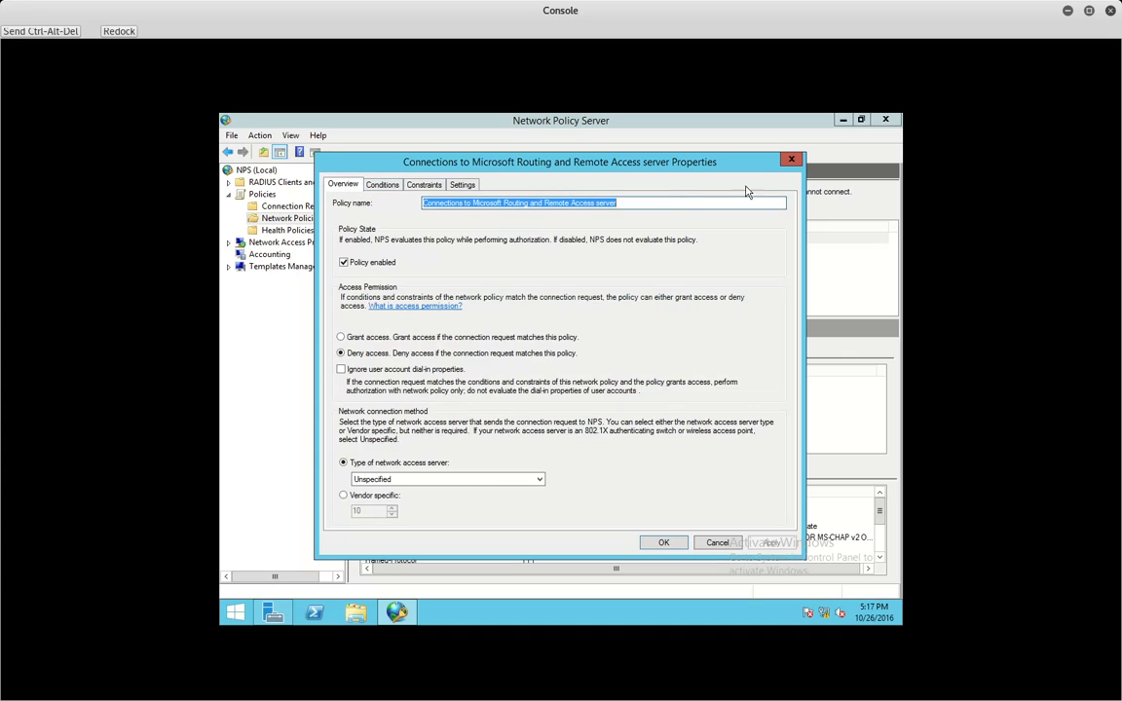
pyautogui.click(791, 161)
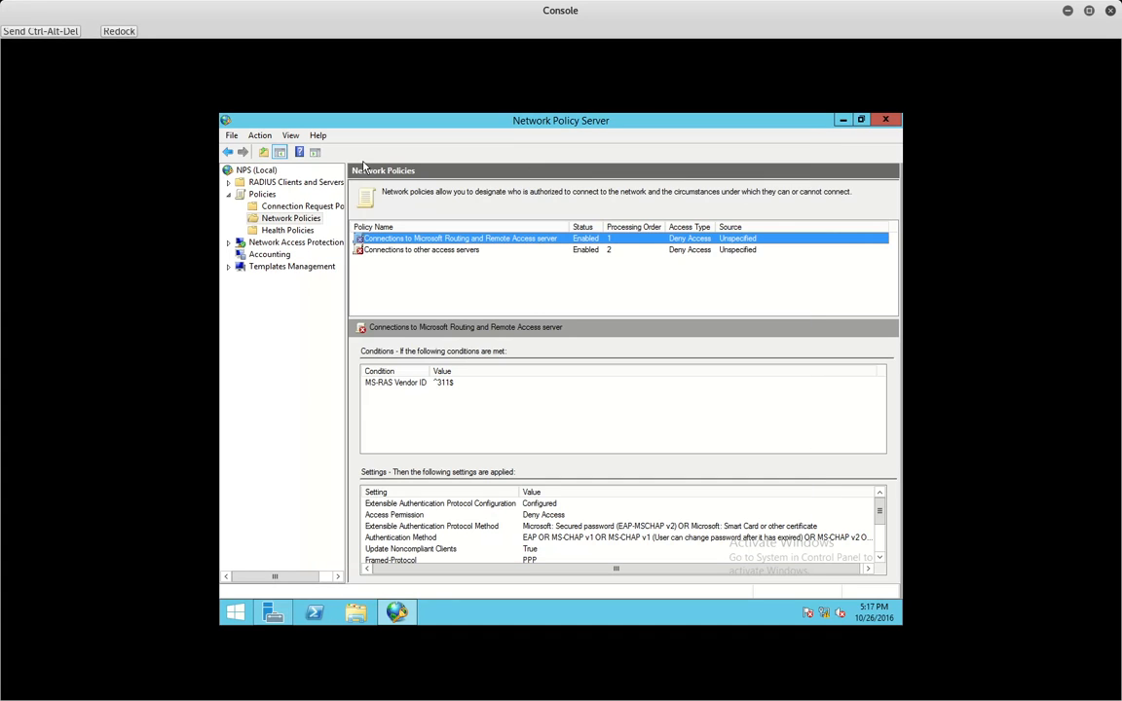
# - Reopen Connection Request Policies and bring up the Microsoft Routing and Remote Access Service Policy properties
pyautogui.click(297, 207)
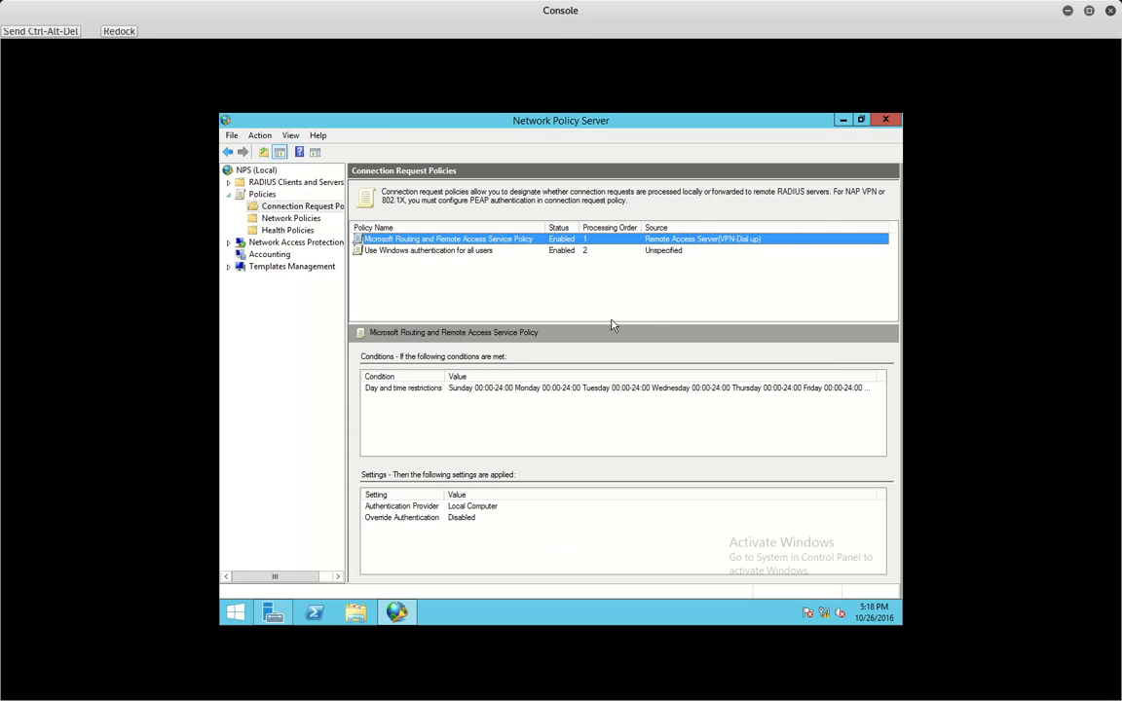
pyautogui.doubleClick(421, 239)
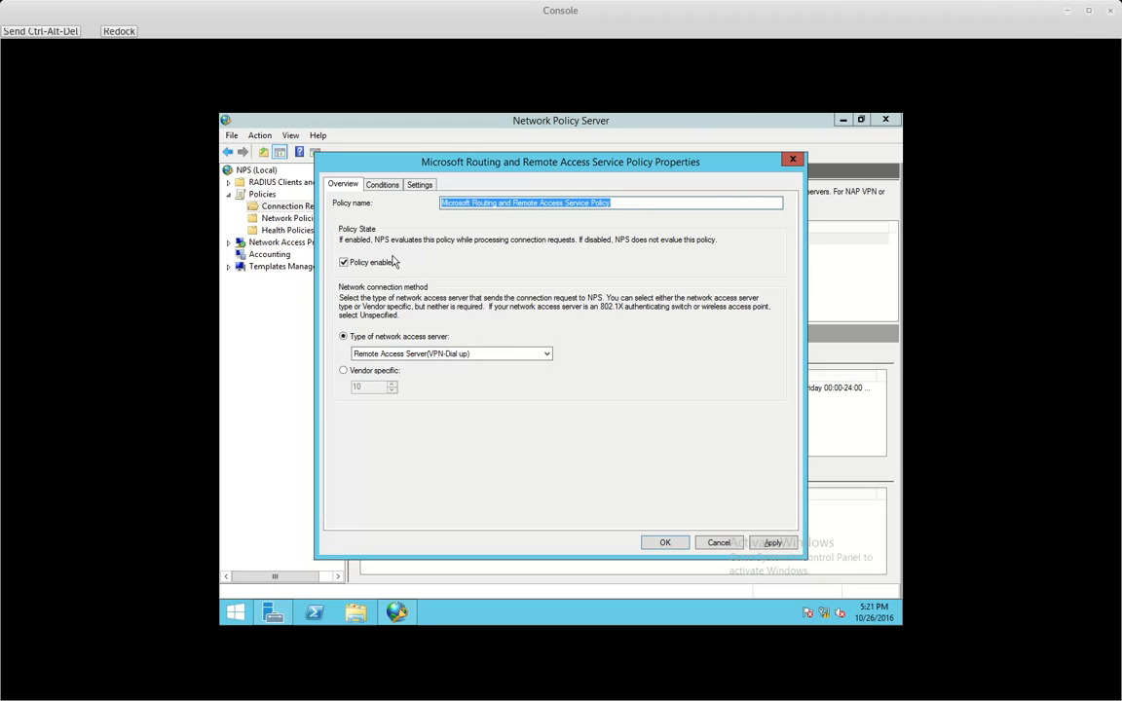
# - Confirm the Day and time restrictions condition permits all hours, leaving it unchanged, and view Authentication Methods
pyautogui.click(382, 185)
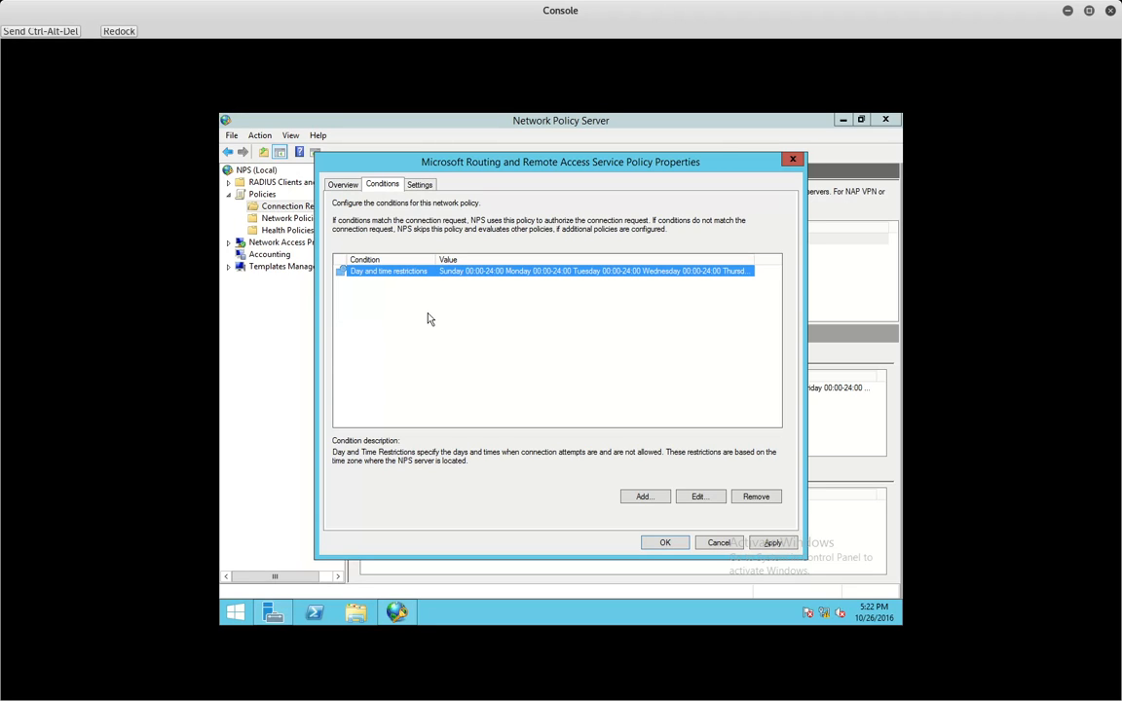
pyautogui.doubleClick(380, 279)
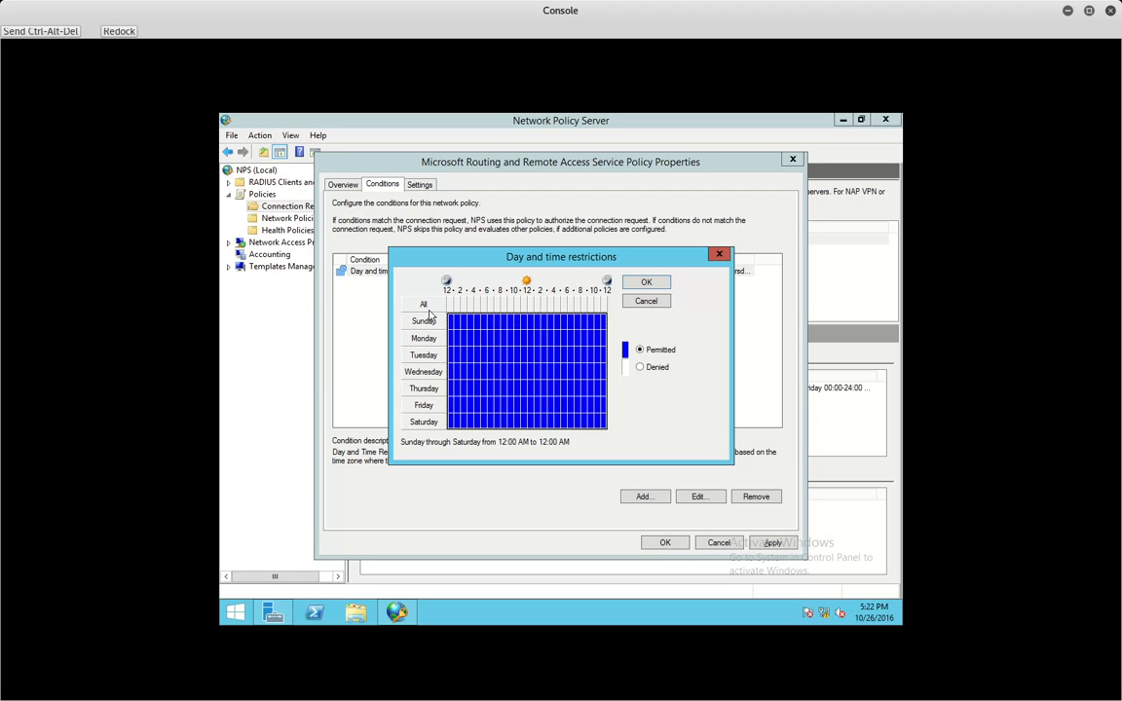
pyautogui.click(645, 301)
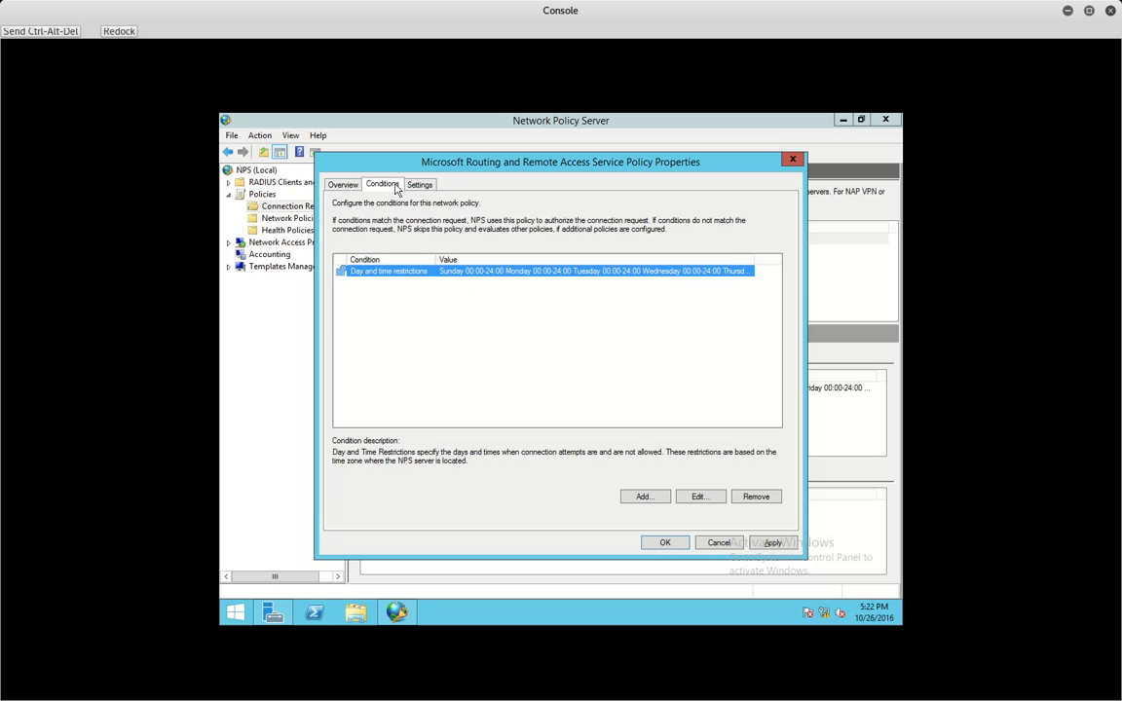
pyautogui.click(419, 184)
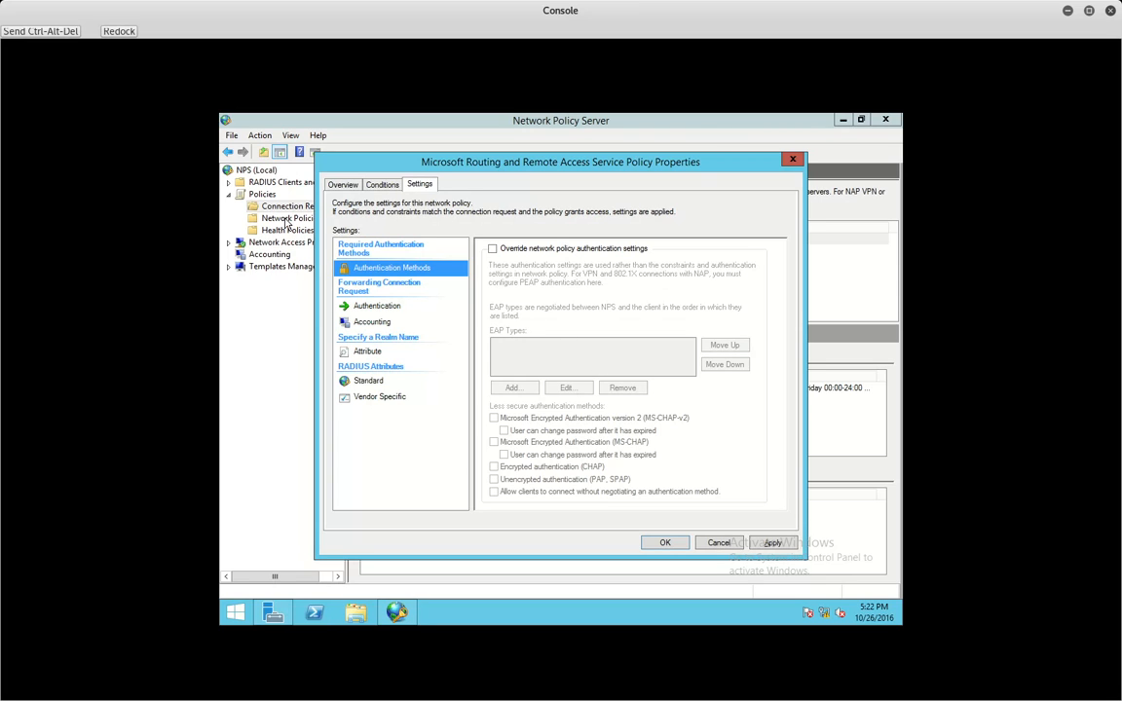
# - Check the Forwarding Connection Request Authentication option, which authenticates requests on this server
pyautogui.moveTo(454, 167); pyautogui.dragTo(535, 155)
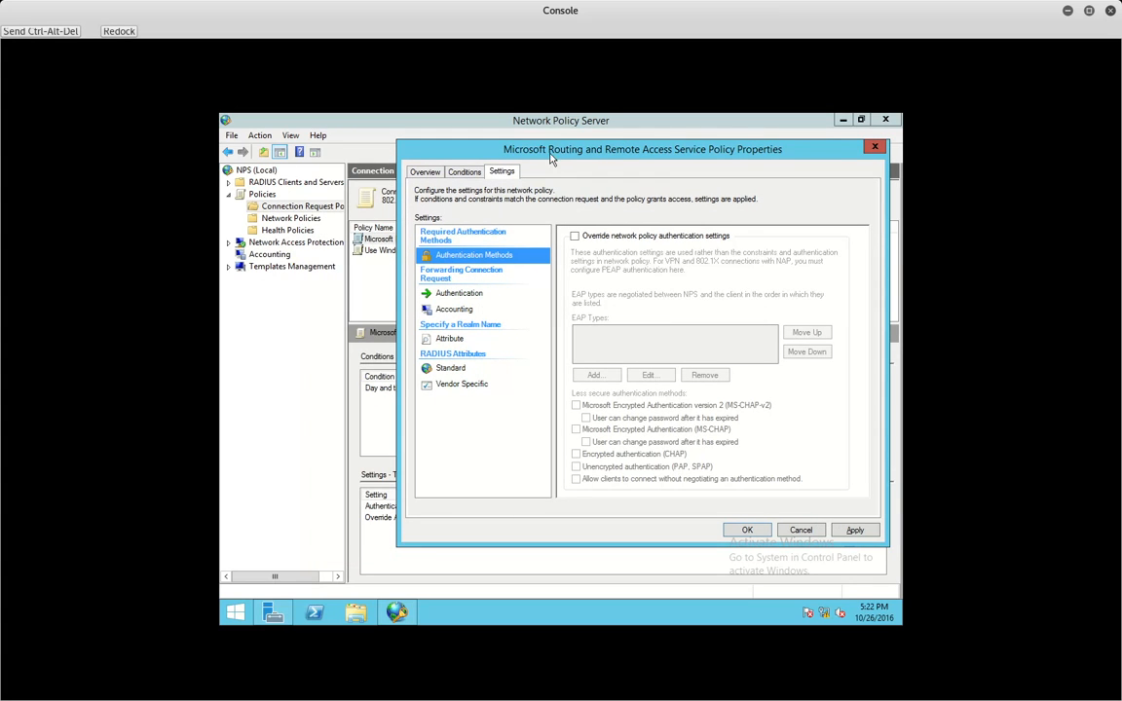
pyautogui.moveTo(499, 145); pyautogui.dragTo(441, 139)
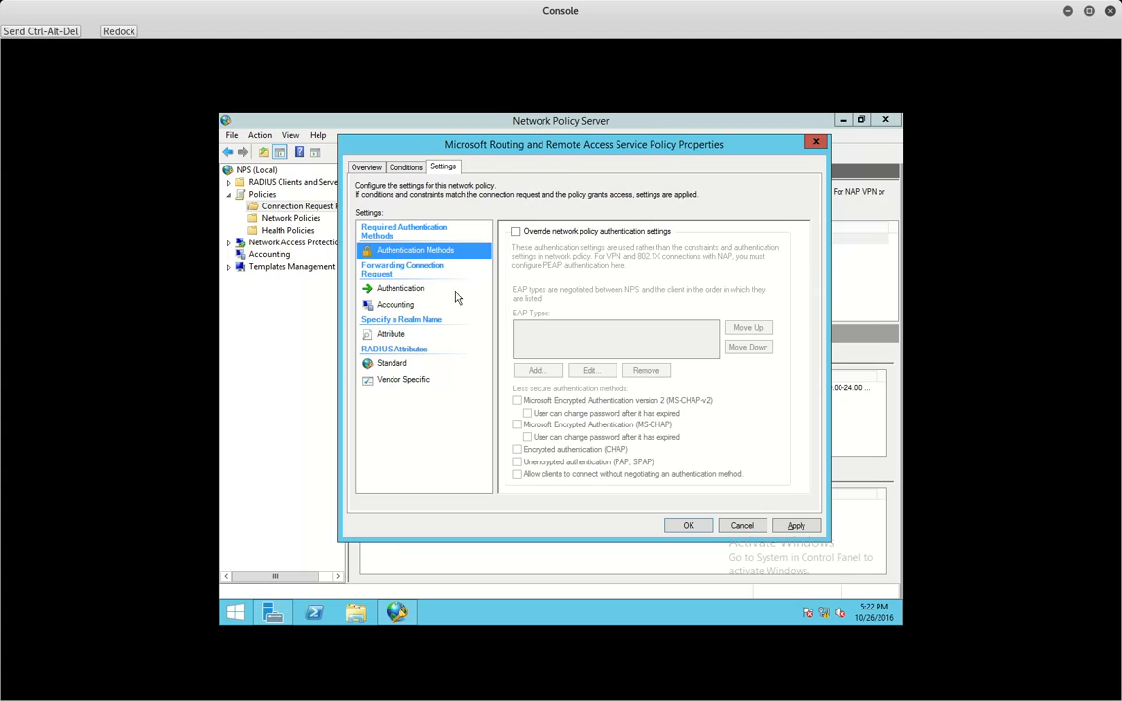
pyautogui.click(410, 290)
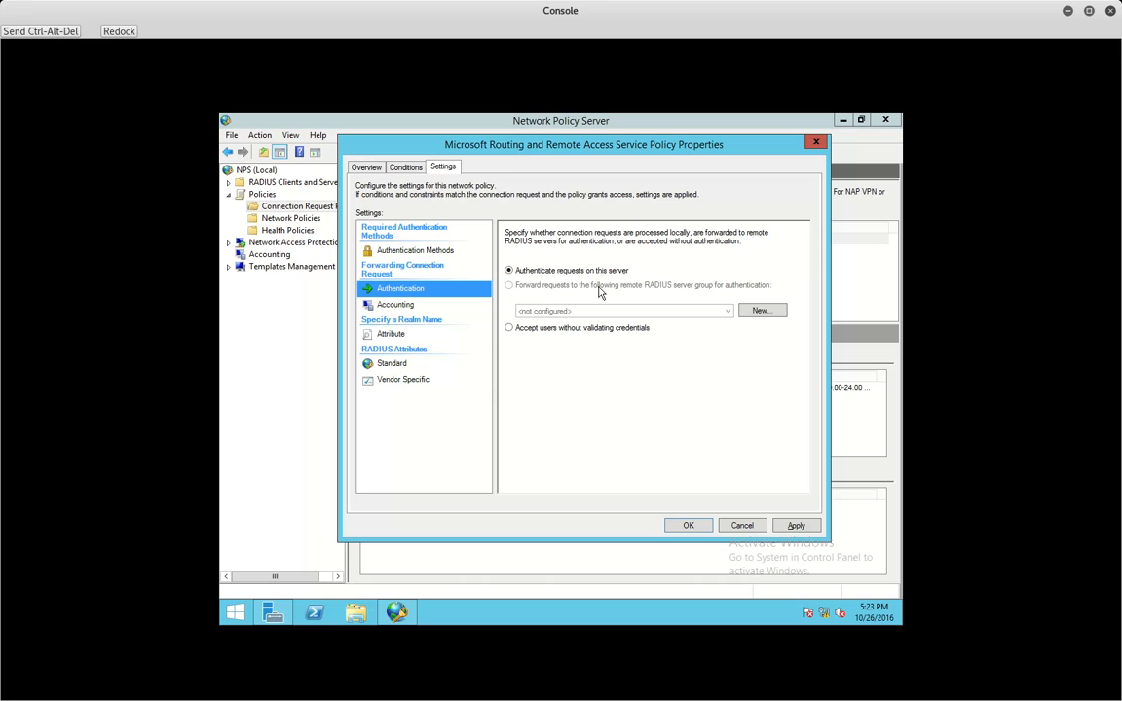
pyautogui.click(228, 183)
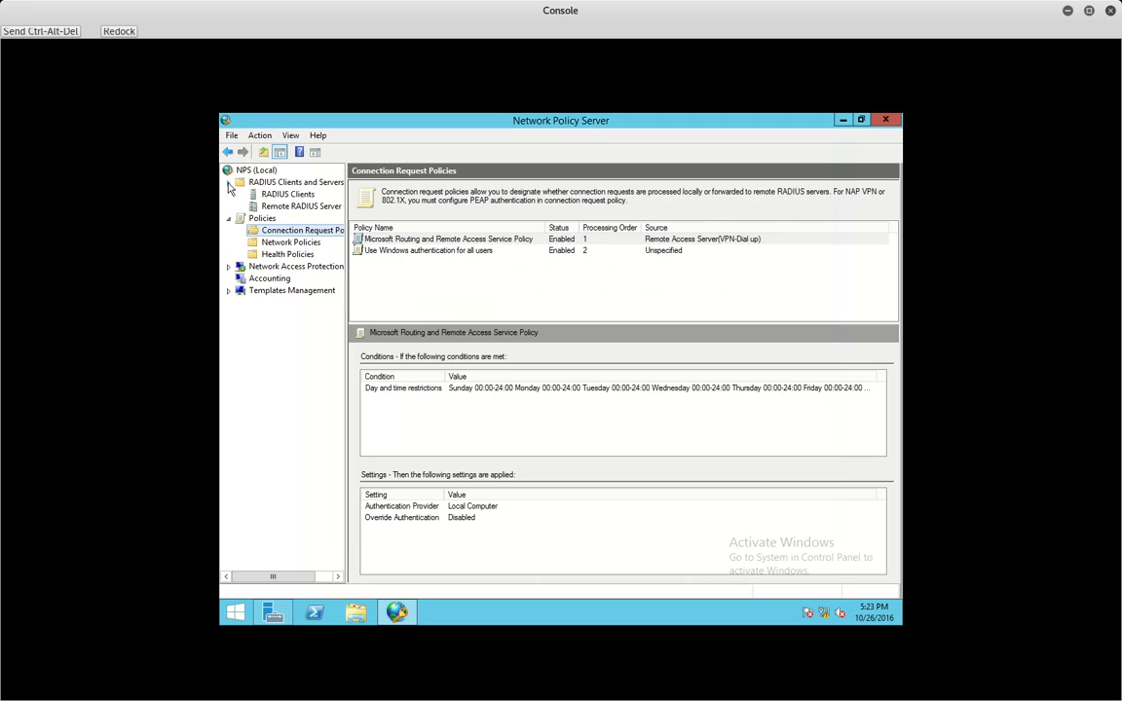
# - Close the policy properties and display the Network Policies list with its two Deny Access policies
pyautogui.click(228, 183)
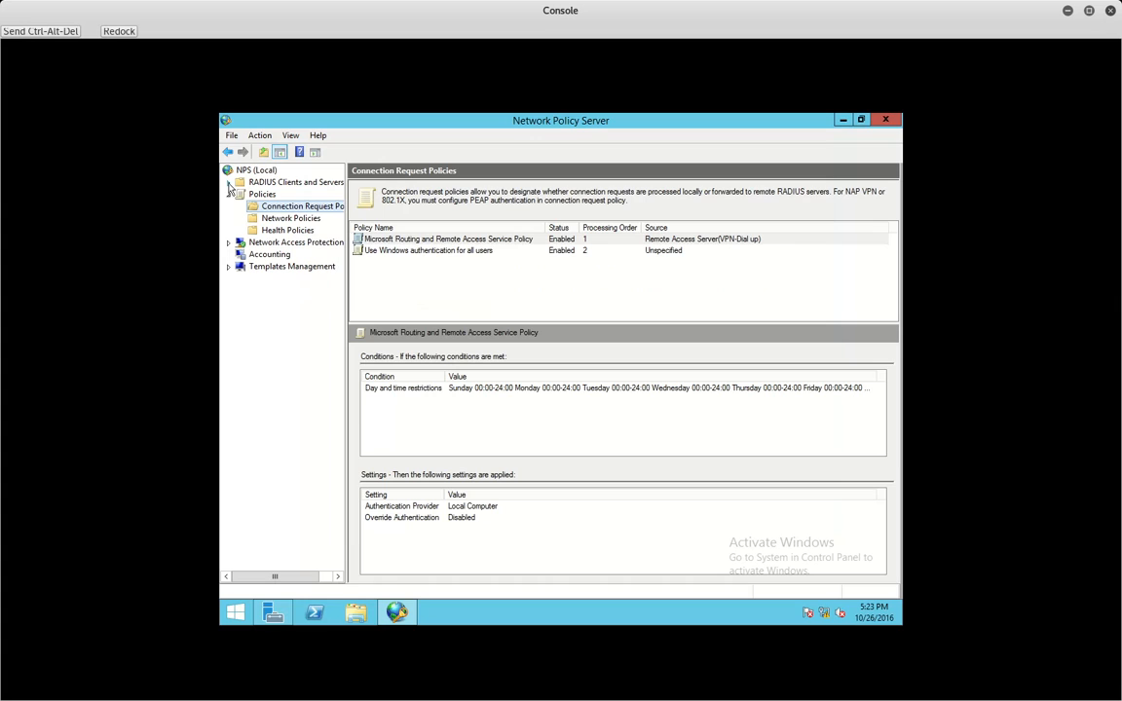
pyautogui.click(407, 611)
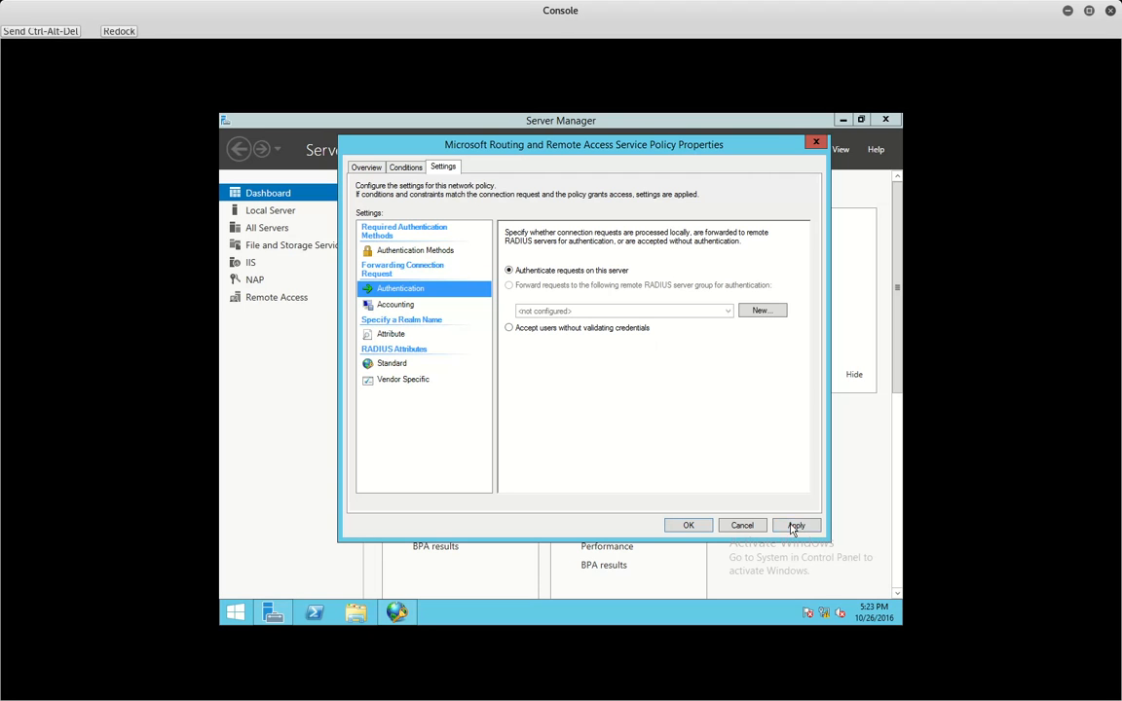
pyautogui.click(742, 525)
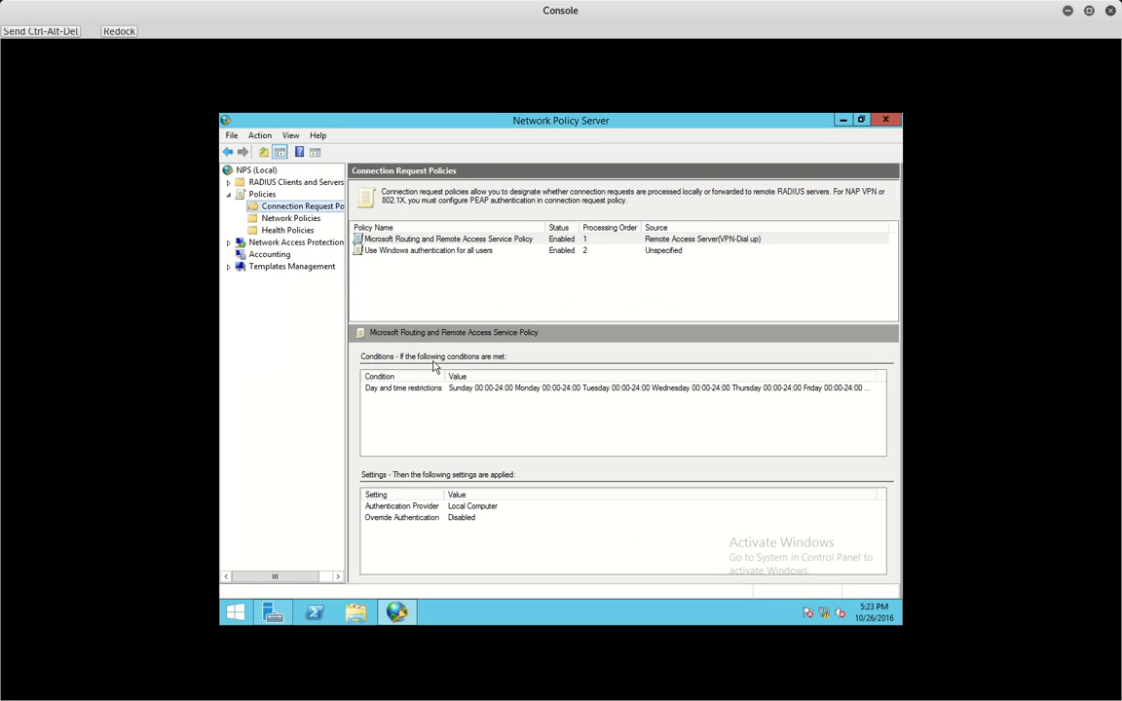
pyautogui.click(407, 240)
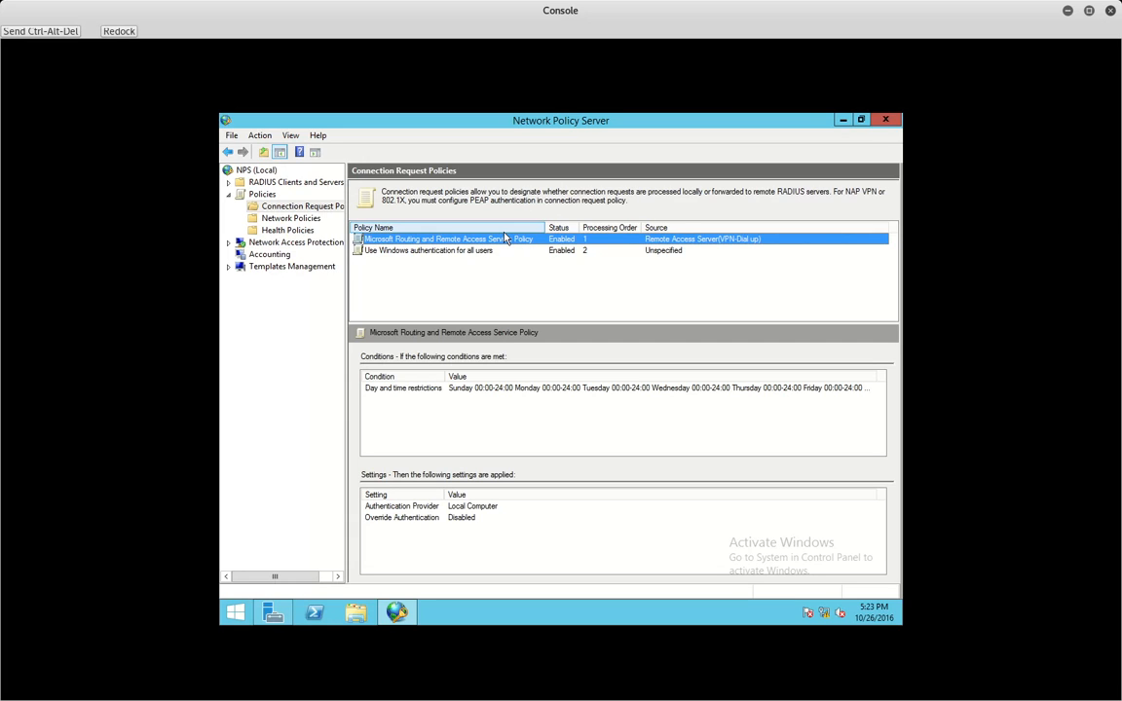
pyautogui.click(305, 223)
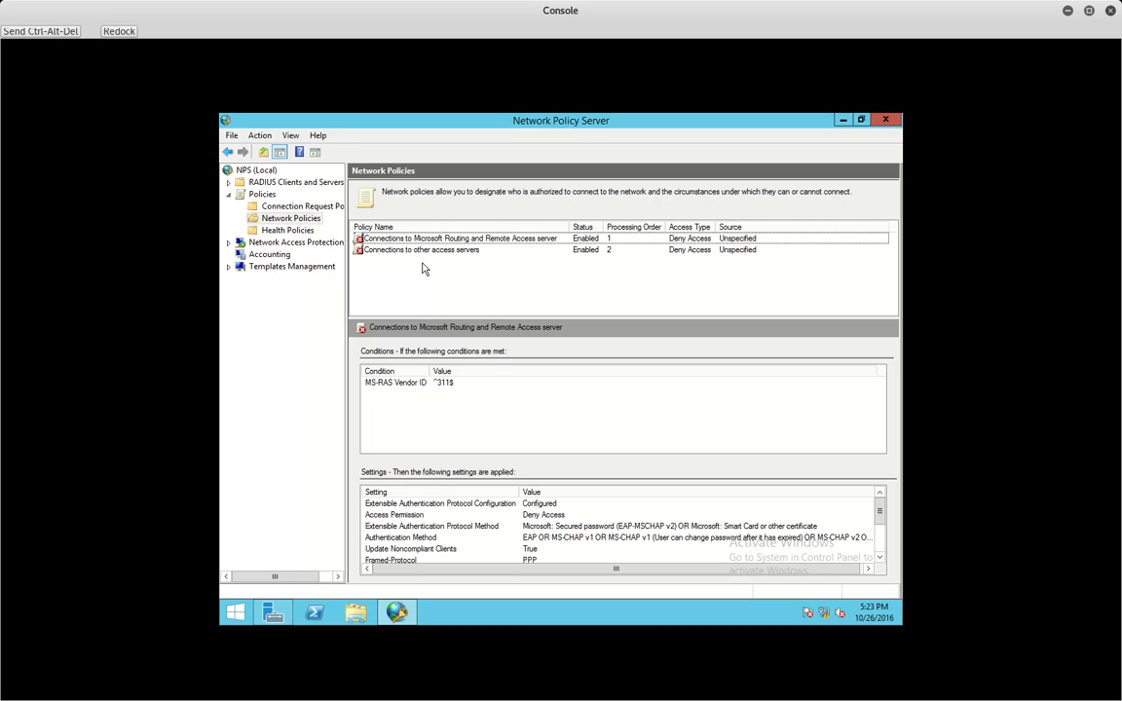
# - Switch the Connections to Microsoft Routing and Remote Access server policy to Grant access and apply
pyautogui.click(551, 241)
pyautogui.doubleClick(552, 240)
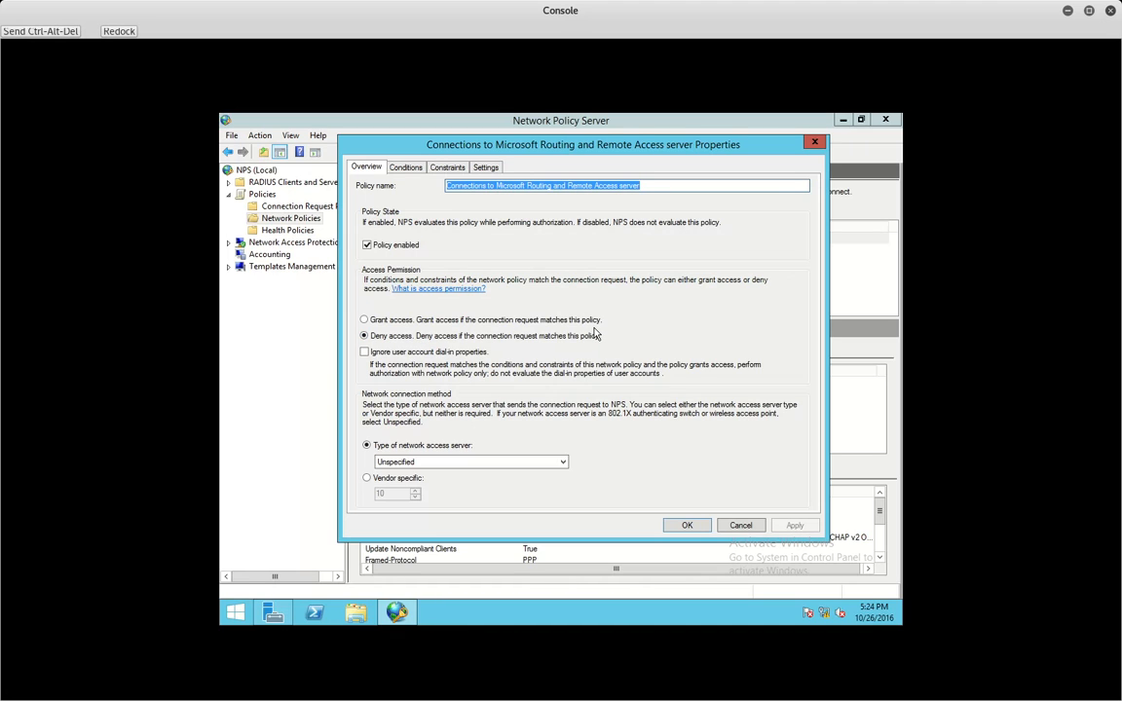
pyautogui.click(389, 327)
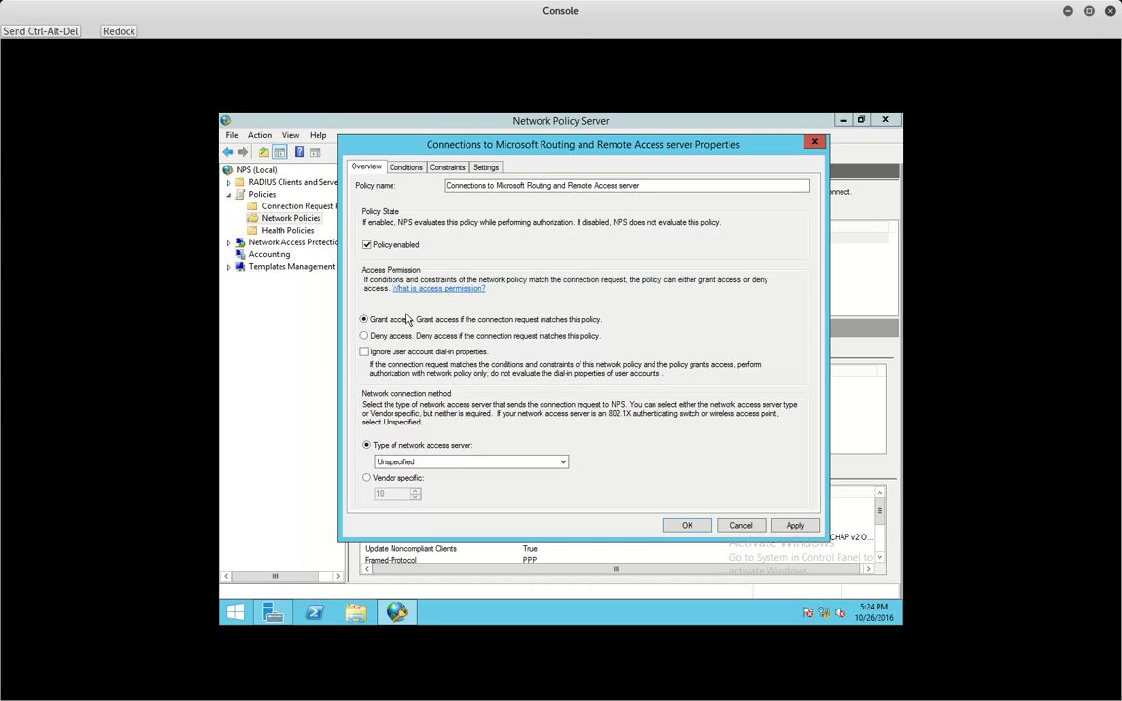
pyautogui.click(794, 525)
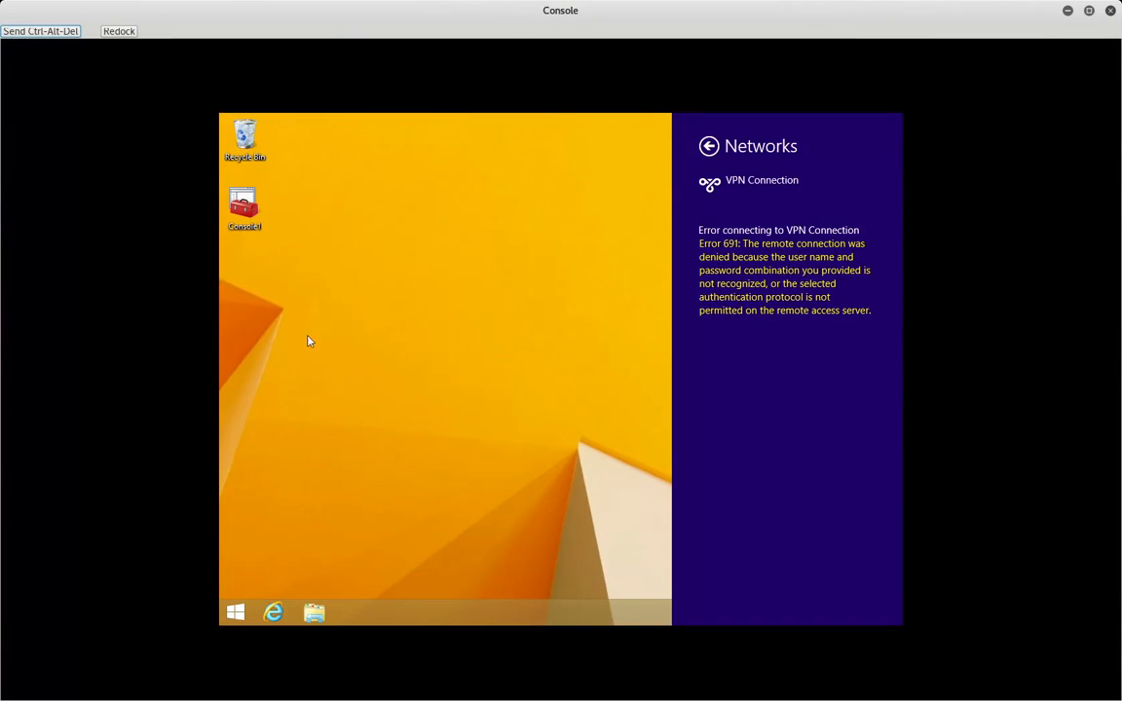
# - On the Windows 8.1 client, go back from the Error 691 message and reconnect the VPN Connection
pyautogui.click(433, 439)
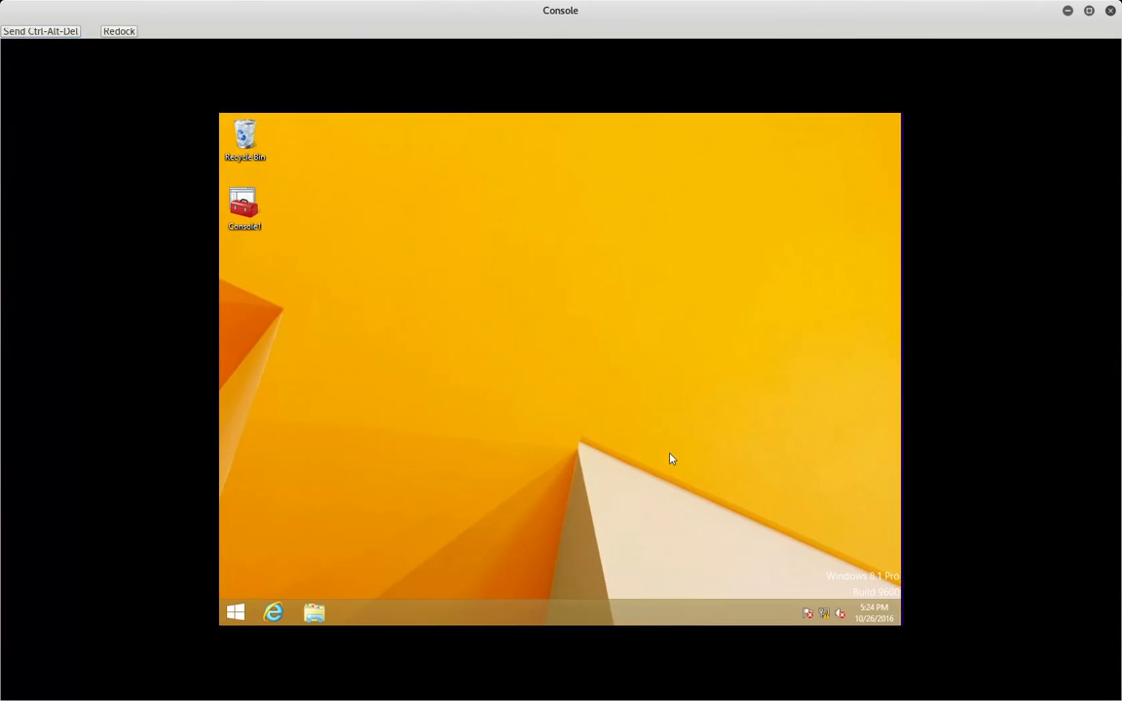
pyautogui.click(823, 616)
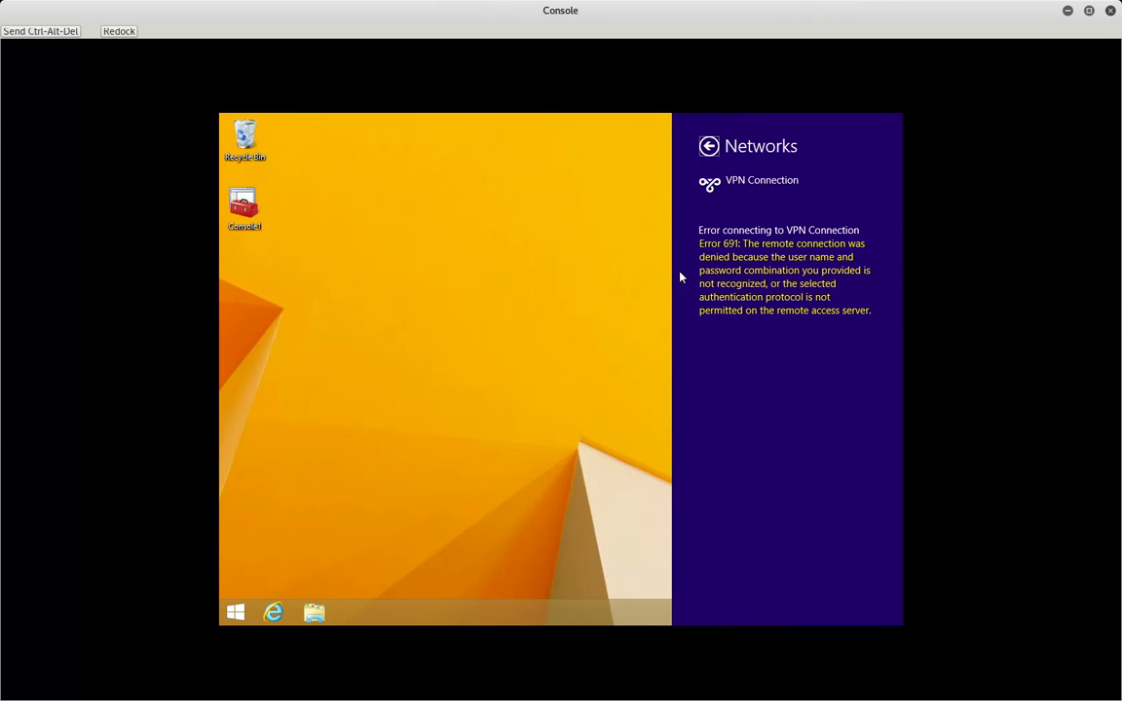
pyautogui.click(710, 145)
pyautogui.click(791, 287)
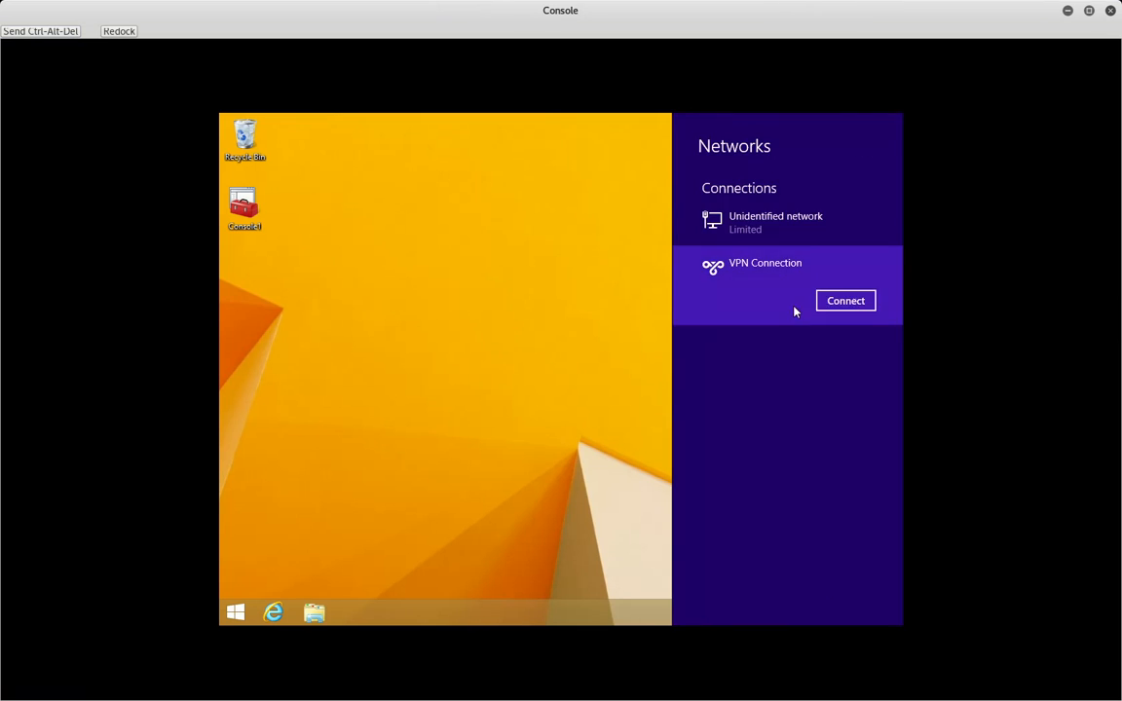
pyautogui.click(842, 304)
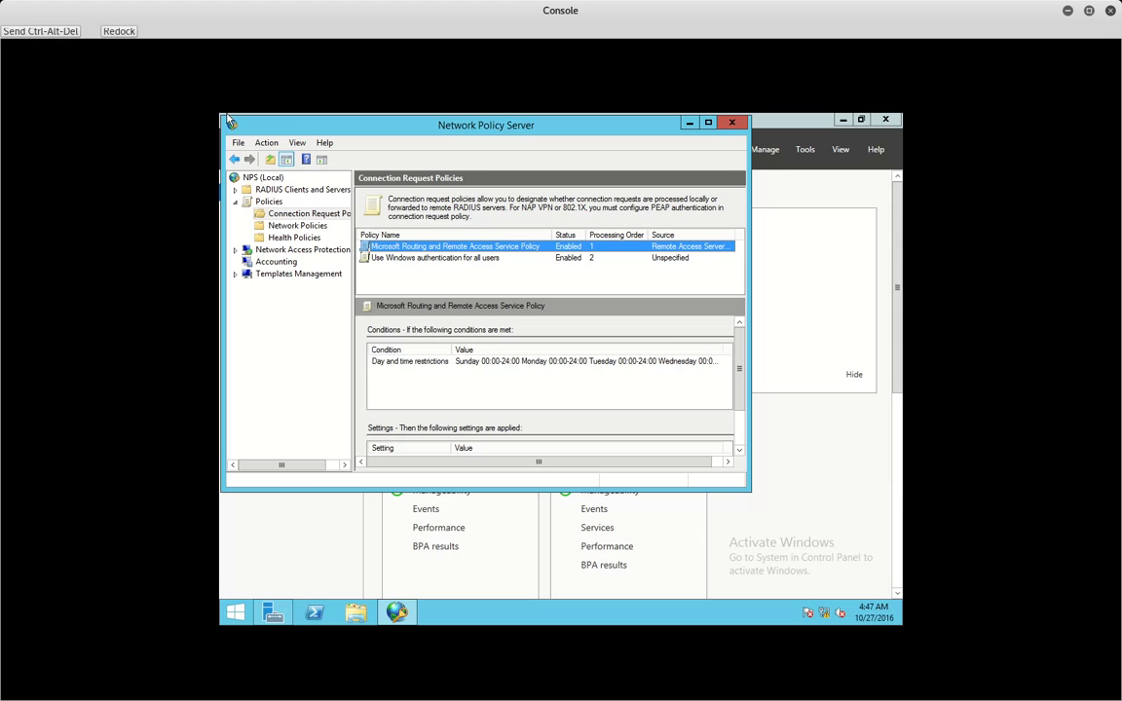
# - Open the connection request policy's Day and time restrictions condition from its Conditions tab
pyautogui.doubleClick(490, 251)
pyautogui.moveTo(341, 123); pyautogui.dragTo(457, 211)
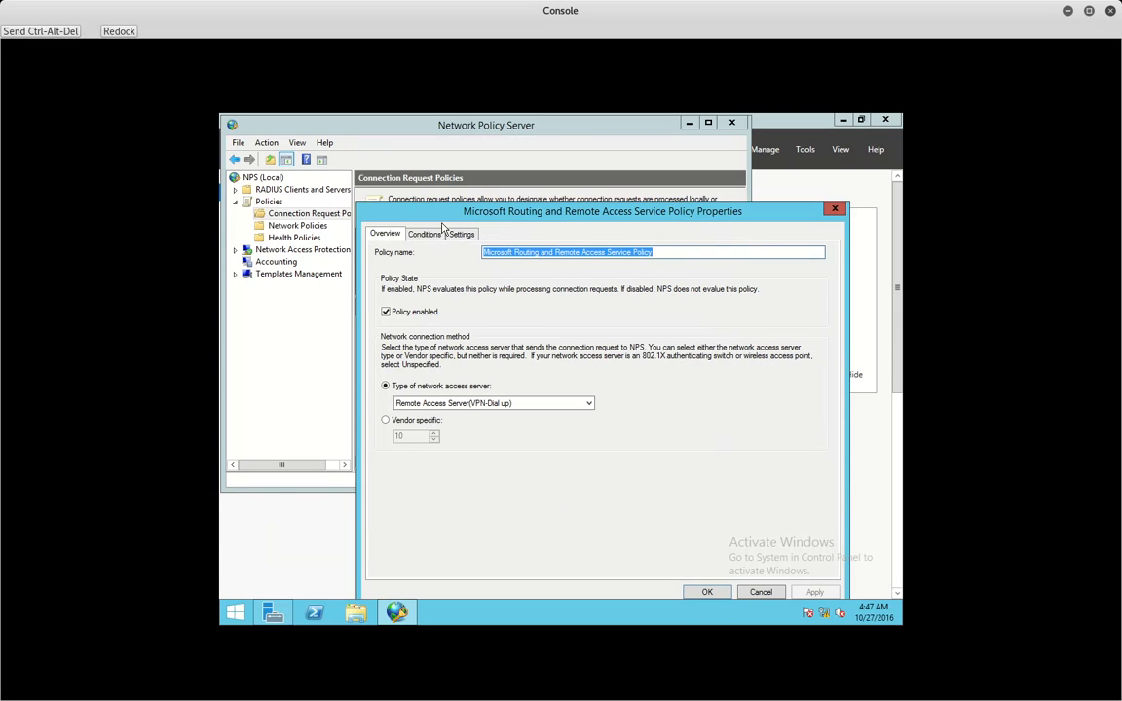
pyautogui.click(428, 235)
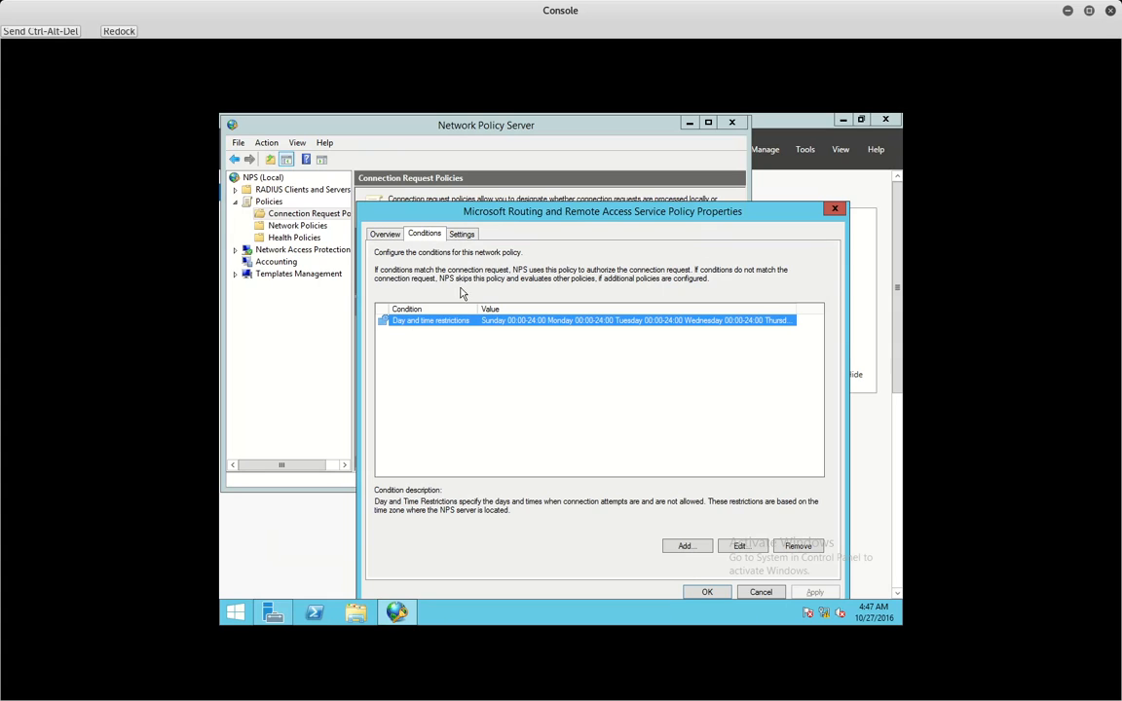
pyautogui.doubleClick(438, 321)
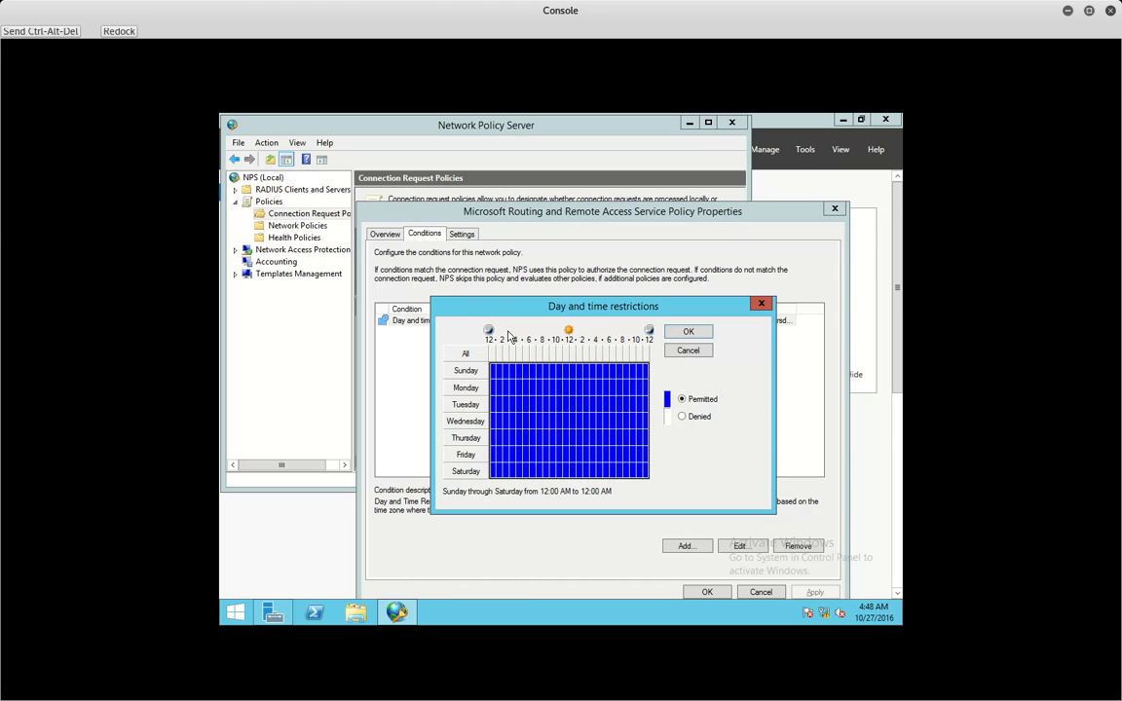
# - Deny all hours, then permit only Monday–Friday 6:00 AM to 7:00 PM and confirm
pyautogui.click(532, 391)
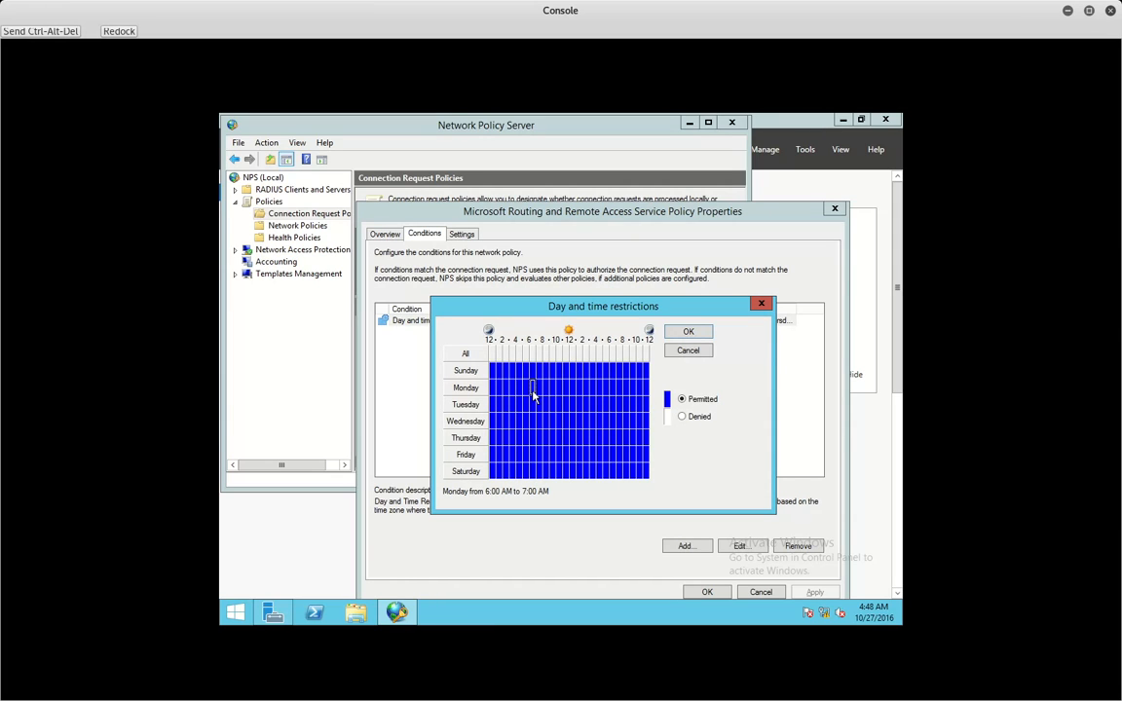
pyautogui.moveTo(534, 393); pyautogui.dragTo(613, 465)
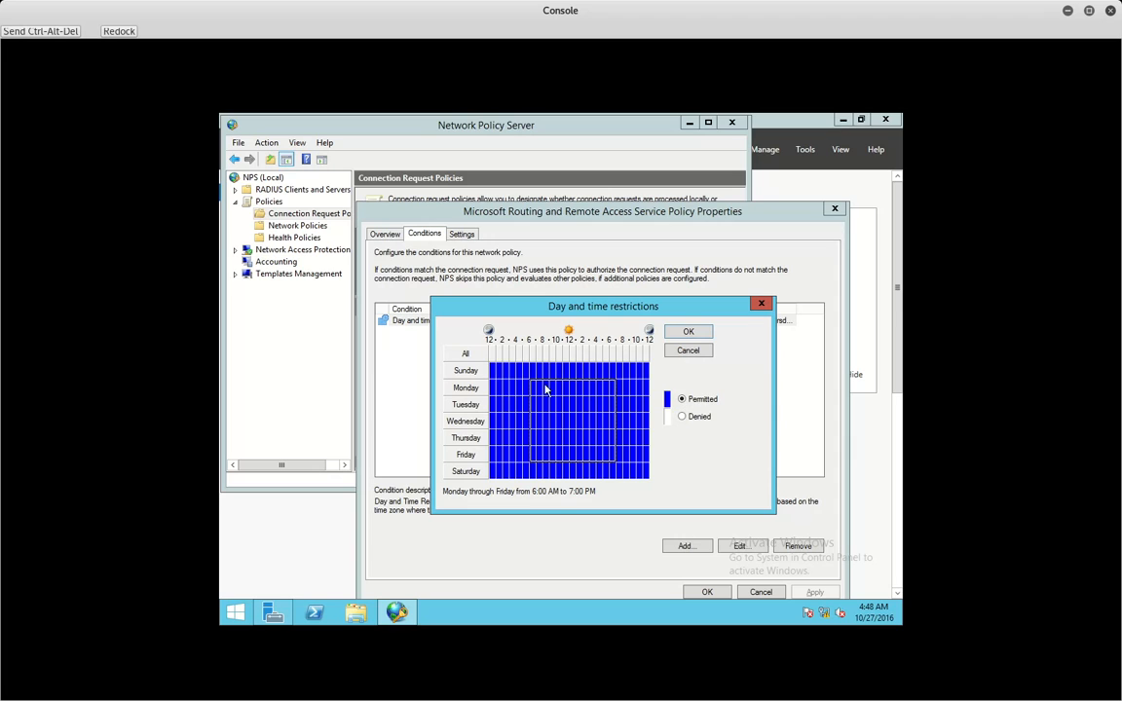
pyautogui.click(465, 352)
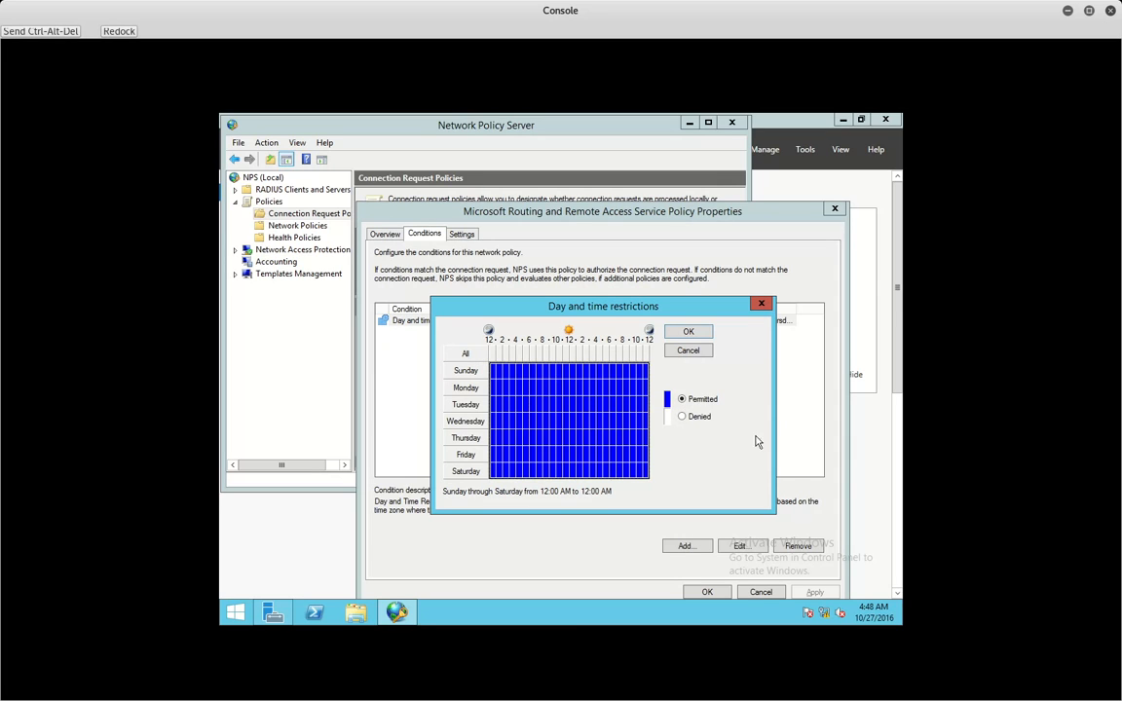
pyautogui.click(692, 425)
pyautogui.click(513, 404)
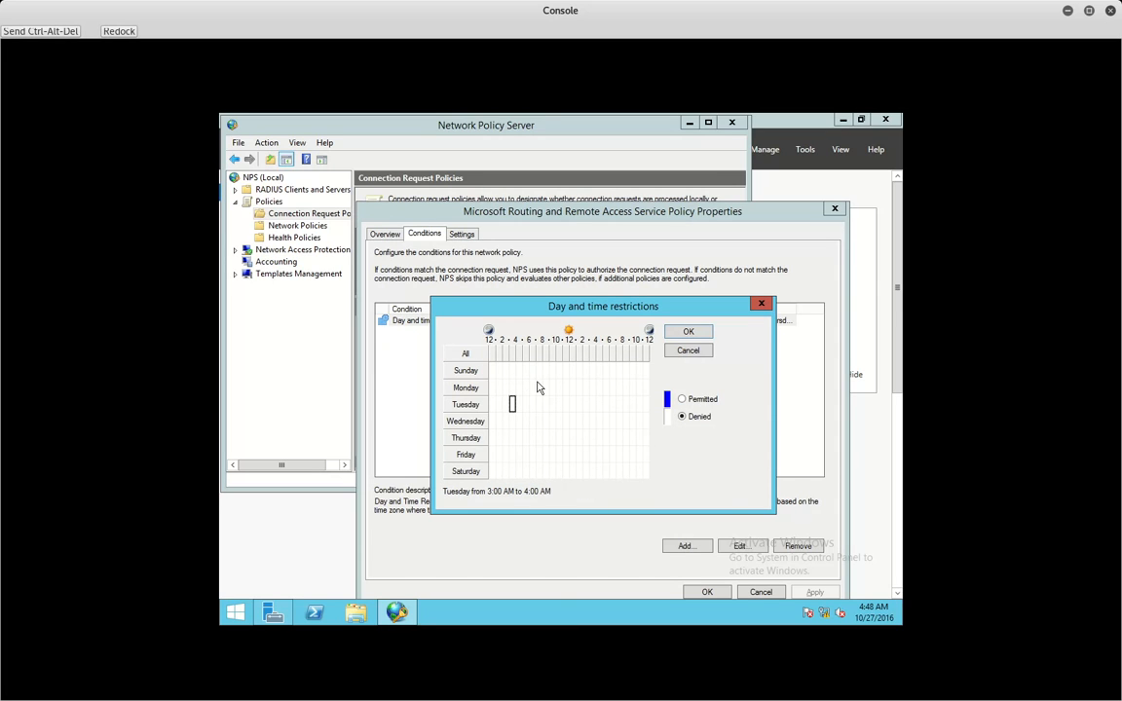
pyautogui.moveTo(531, 382); pyautogui.dragTo(611, 462)
pyautogui.click(696, 402)
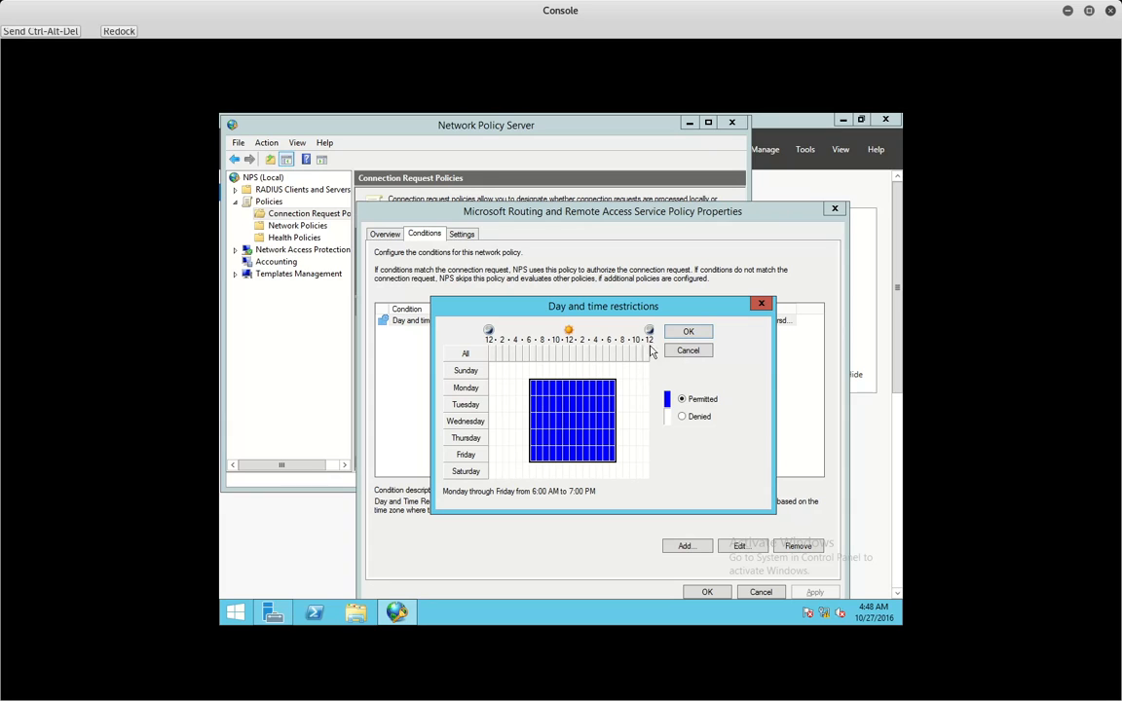
pyautogui.click(688, 331)
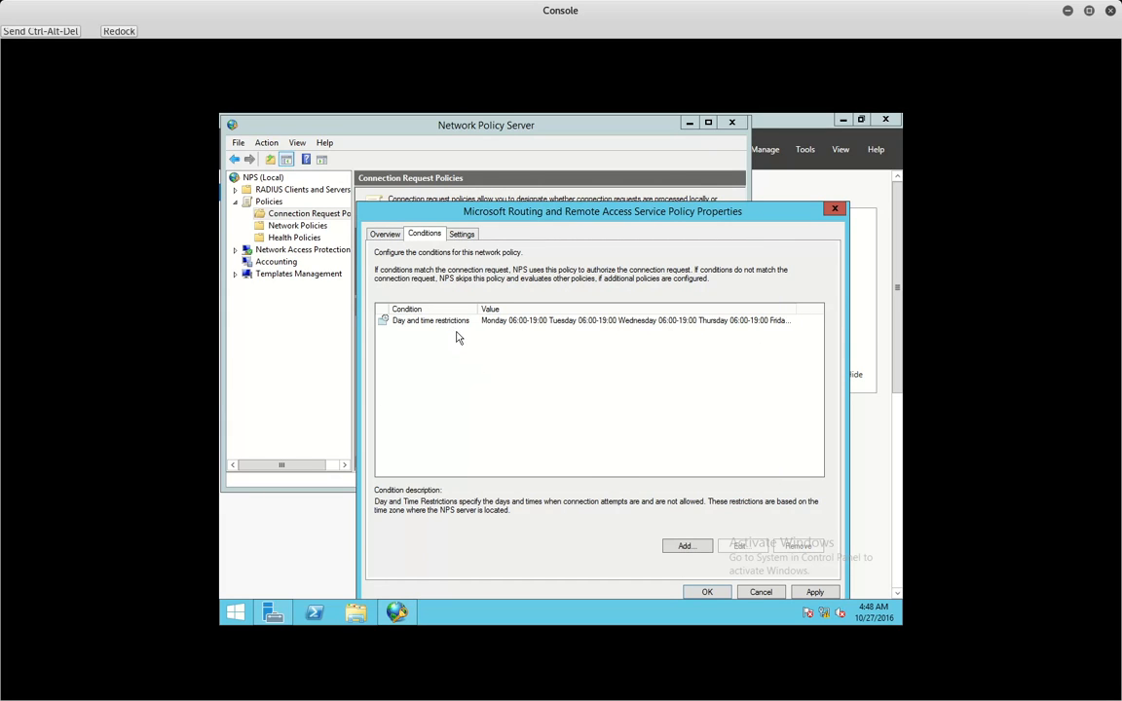
pyautogui.click(672, 547)
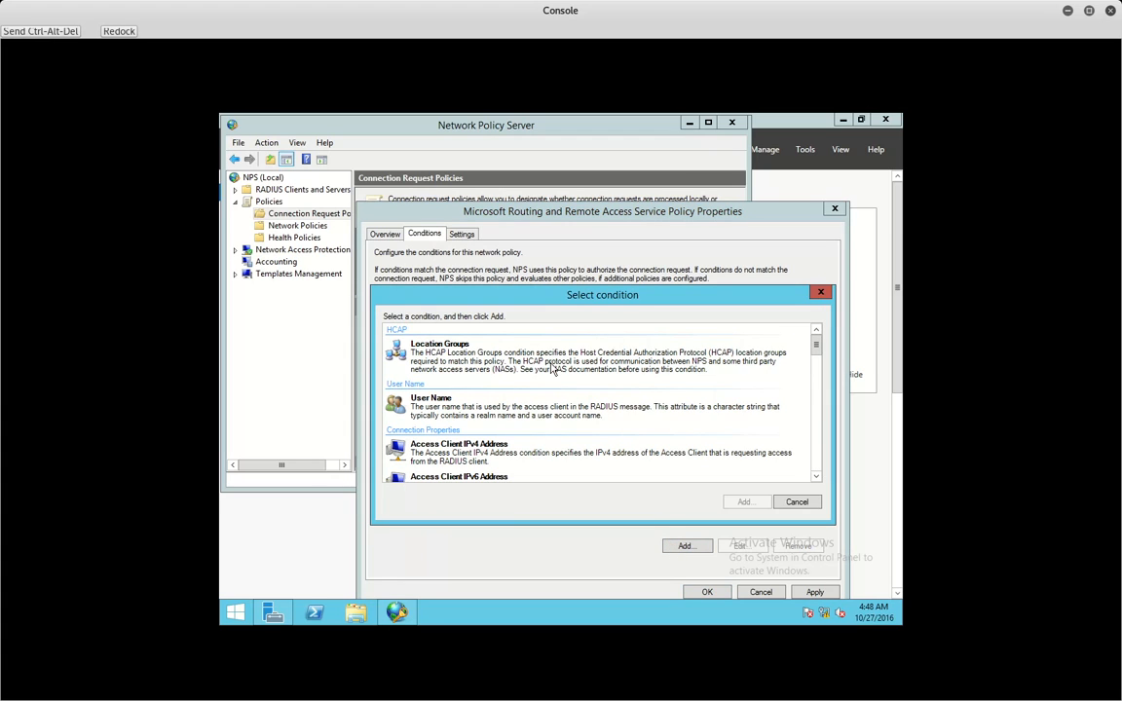
# - Add a User Name condition with the value Administrator
pyautogui.doubleClick(562, 411)
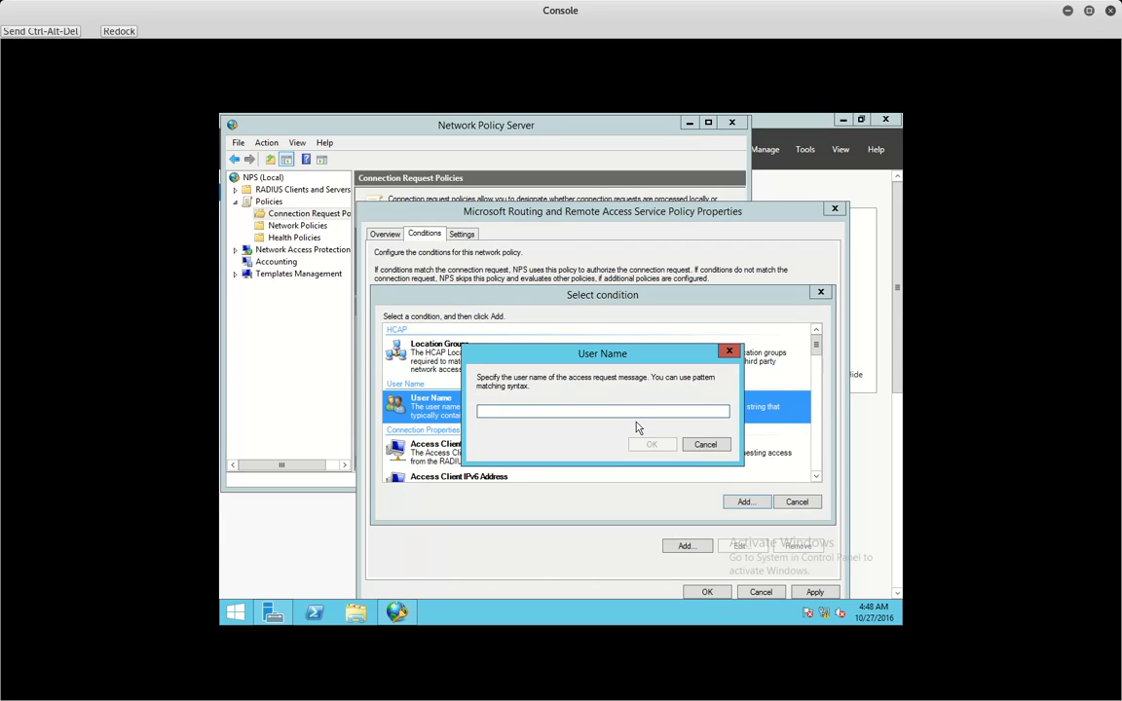
pyautogui.write('Administrator')
pyautogui.click(648, 447)
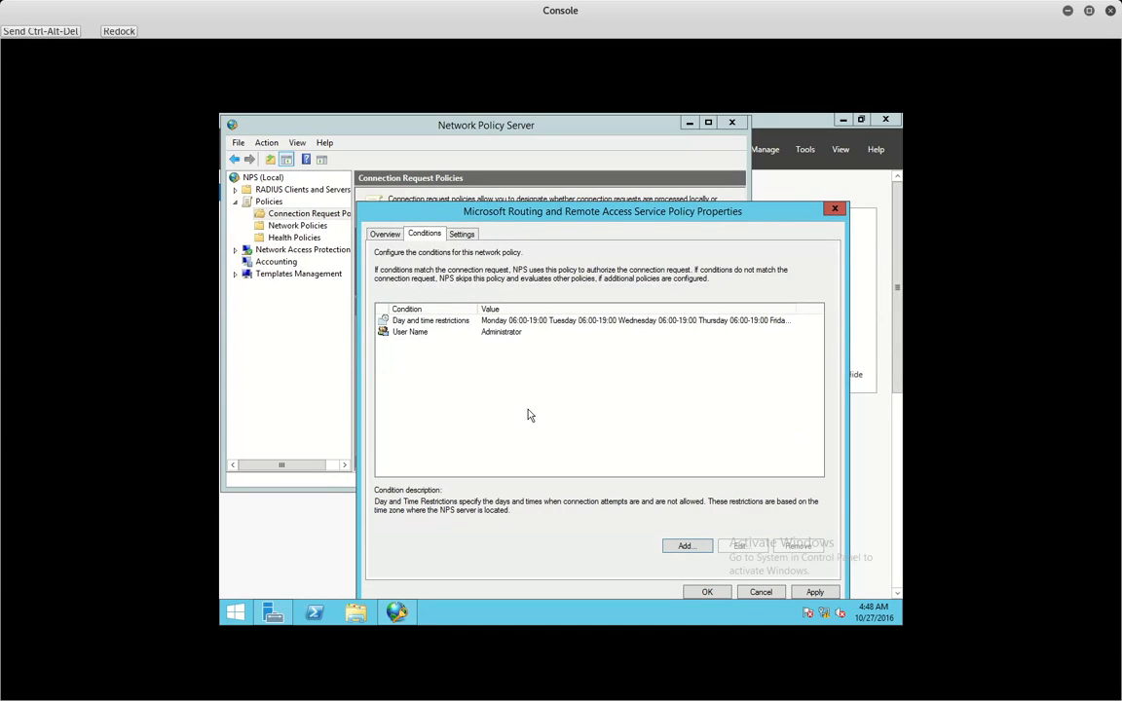
# - Edit the User Name condition into the pattern ^Administrator.+ and confirm it
pyautogui.click(413, 334)
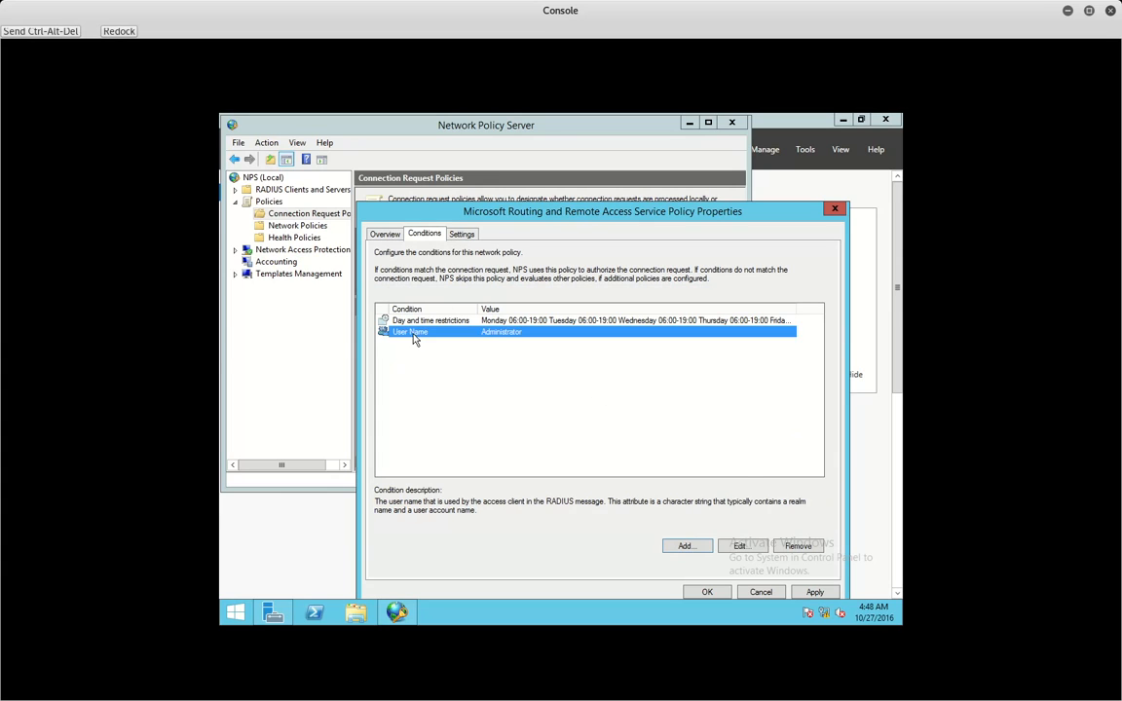
pyautogui.doubleClick(413, 334)
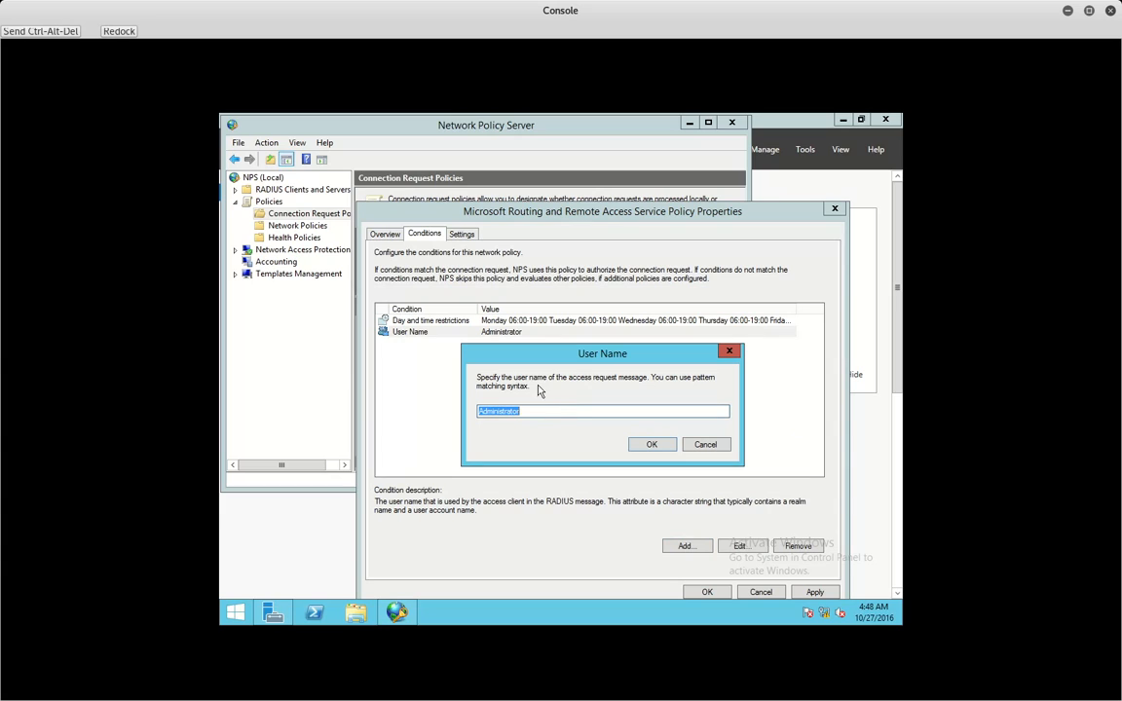
pyautogui.click(551, 411)
pyautogui.click(480, 411)
pyautogui.write('^')
pyautogui.click(545, 415)
pyautogui.write('.*')
pyautogui.moveTo(530, 413); pyautogui.dragTo(527, 416)
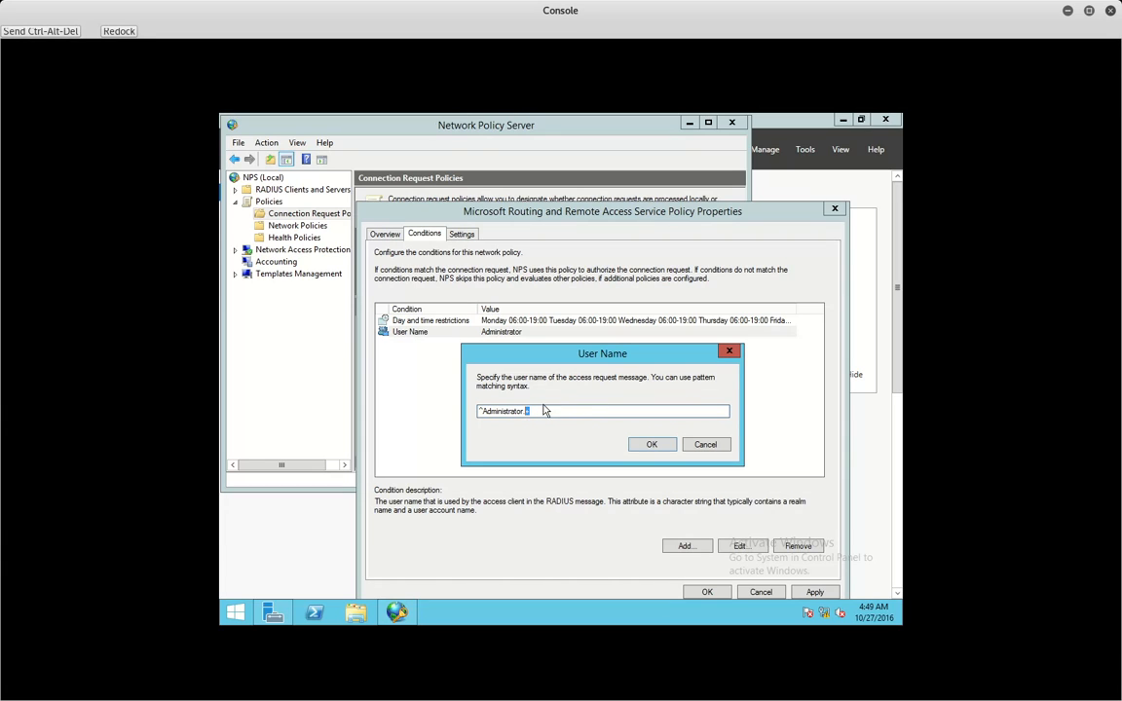
pyautogui.click(648, 444)
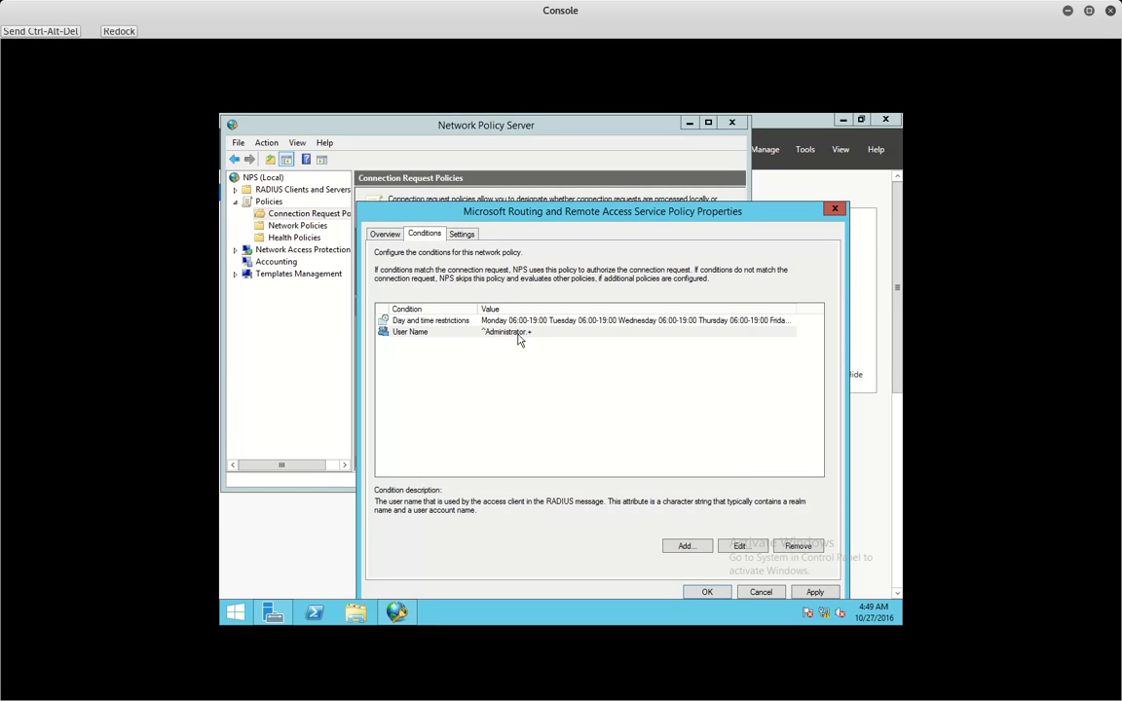
pyautogui.click(523, 382)
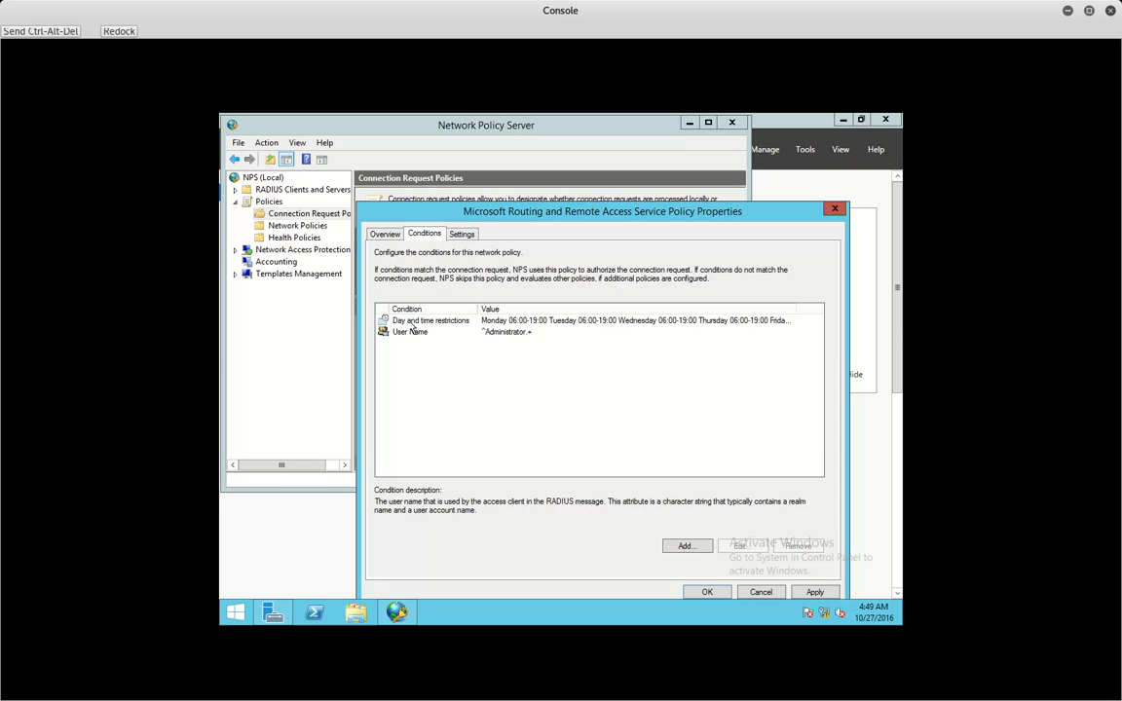
pyautogui.click(687, 547)
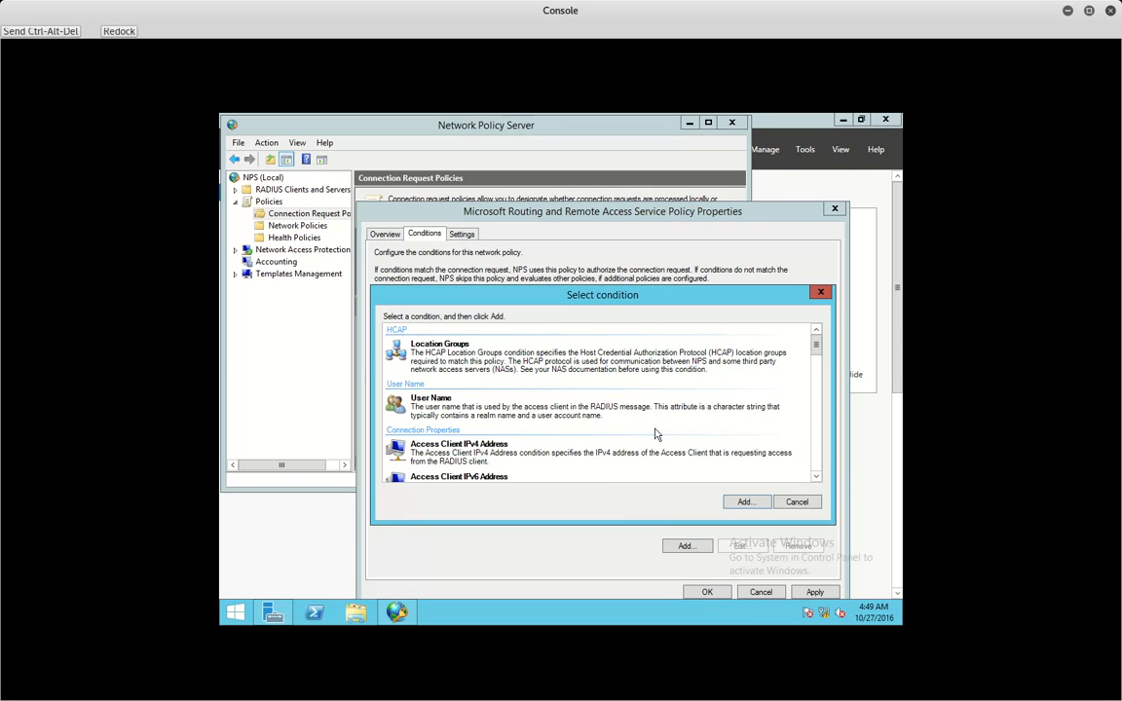
# - Scroll through the Select condition list to review the available conditions
pyautogui.scroll(-2, 816, 374)
pyautogui.moveTo(816, 375); pyautogui.dragTo(814, 392)
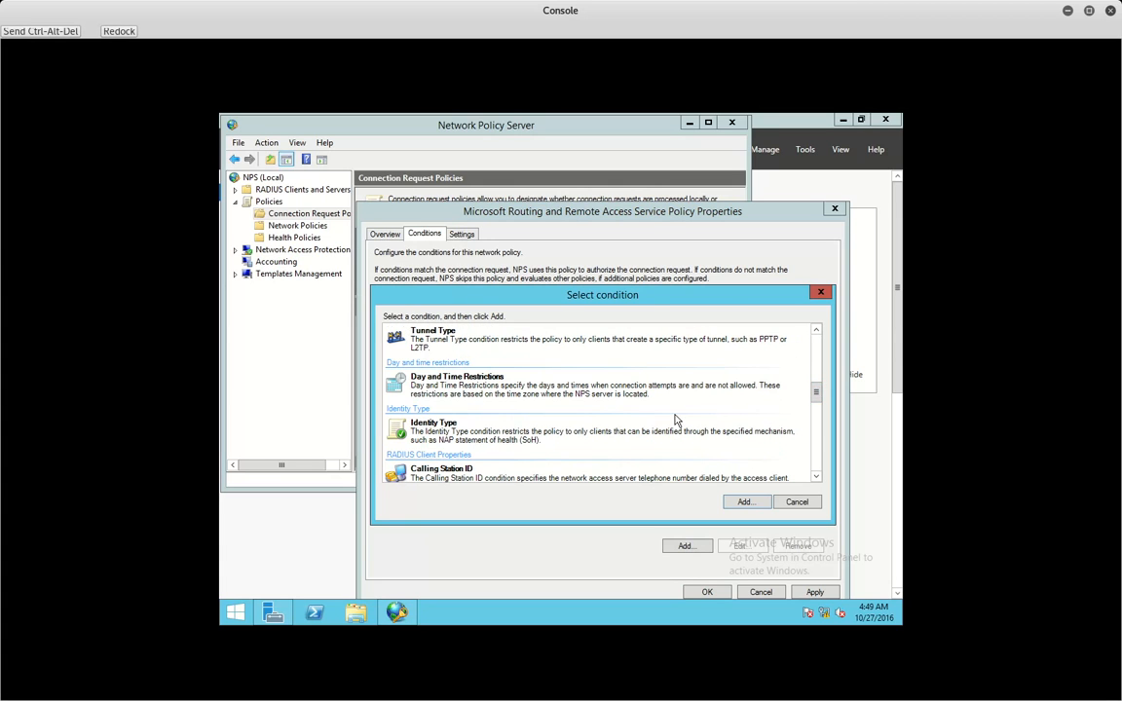
pyautogui.scroll(-2, 672, 419)
pyautogui.scroll(-2, 815, 443)
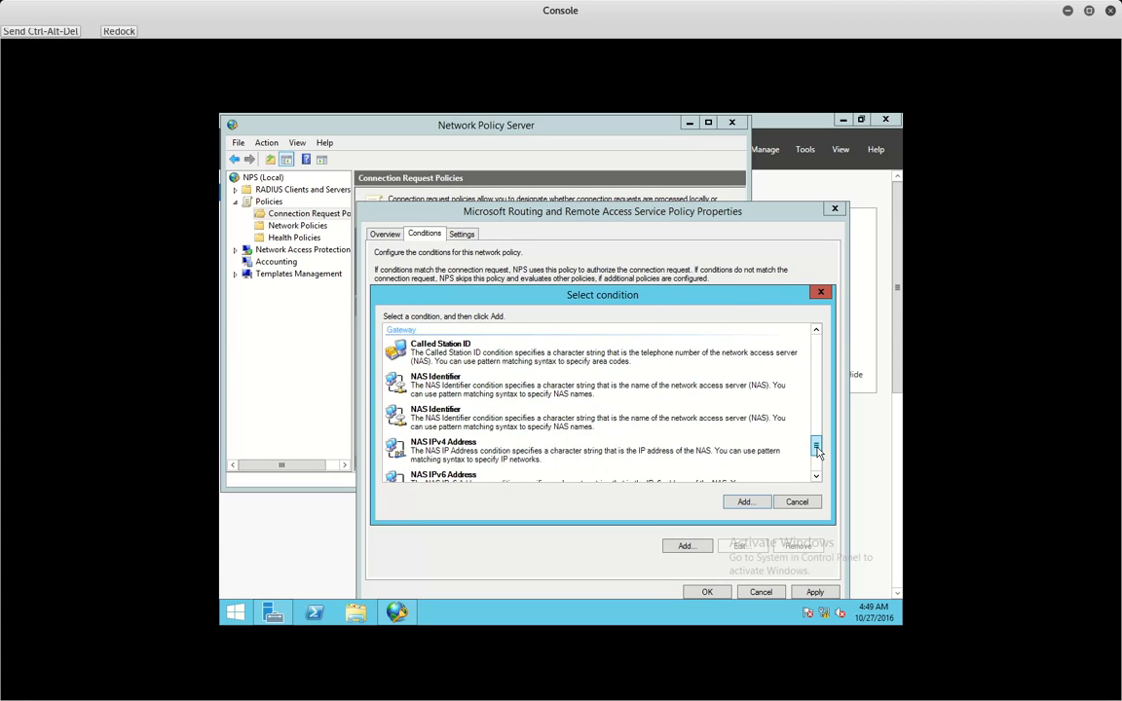
pyautogui.click(816, 394)
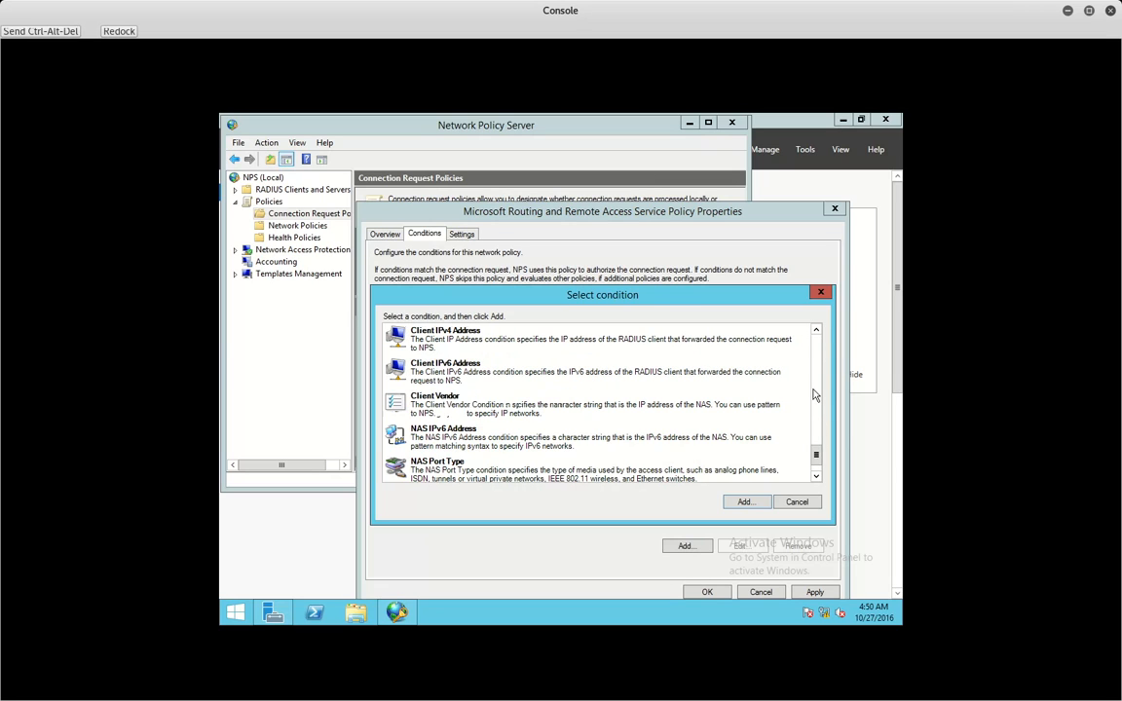
pyautogui.click(816, 395)
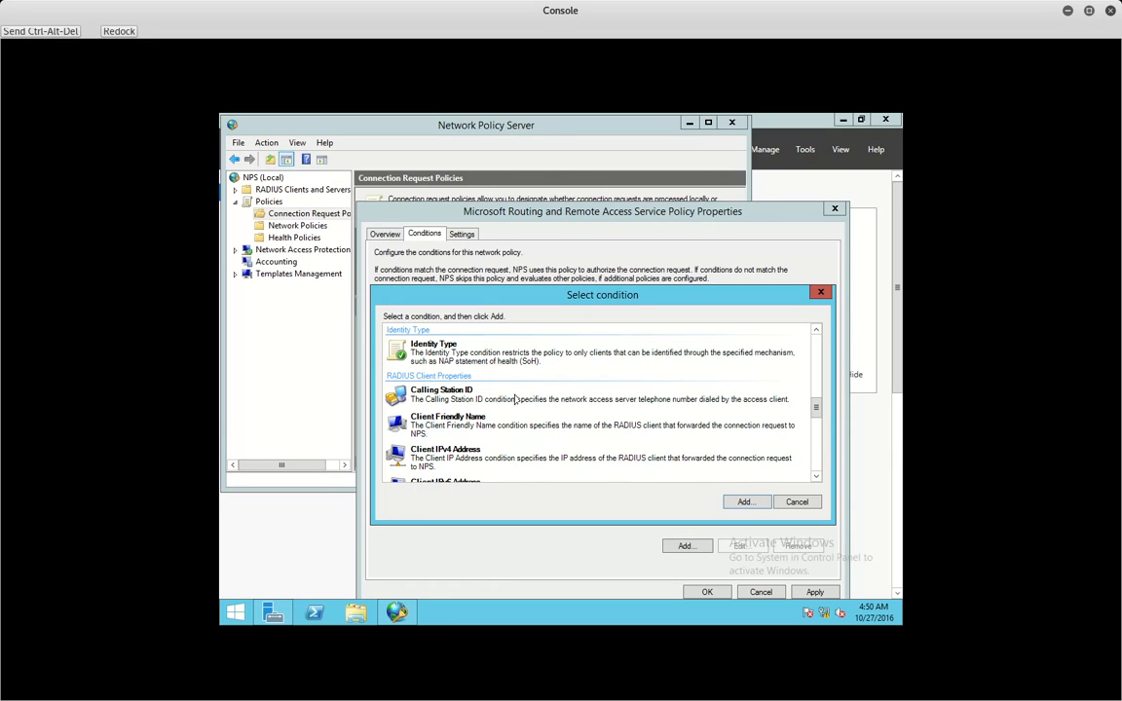
pyautogui.scroll(5, 820, 353)
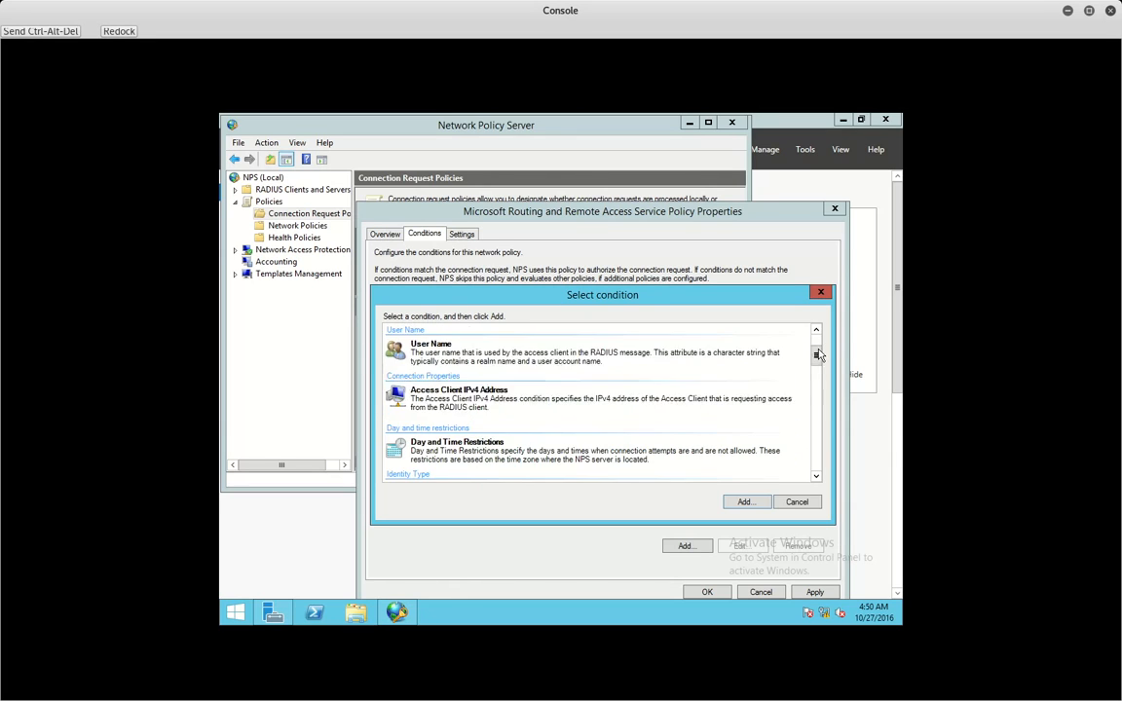
# - Try Access Client IPv4 Address, then select Calling Station ID instead
pyautogui.click(475, 405)
pyautogui.click(470, 419)
pyautogui.click(465, 414)
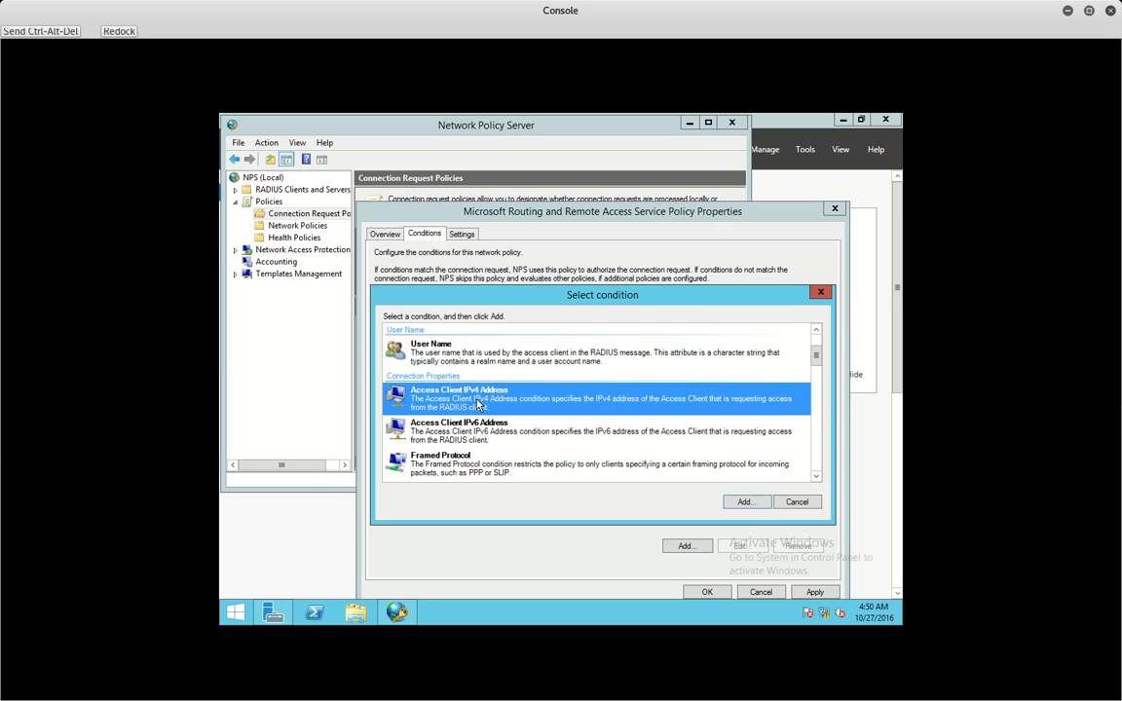
pyautogui.click(471, 425)
pyautogui.click(473, 402)
pyautogui.scroll(-3, 817, 441)
pyautogui.scroll(-3, 814, 440)
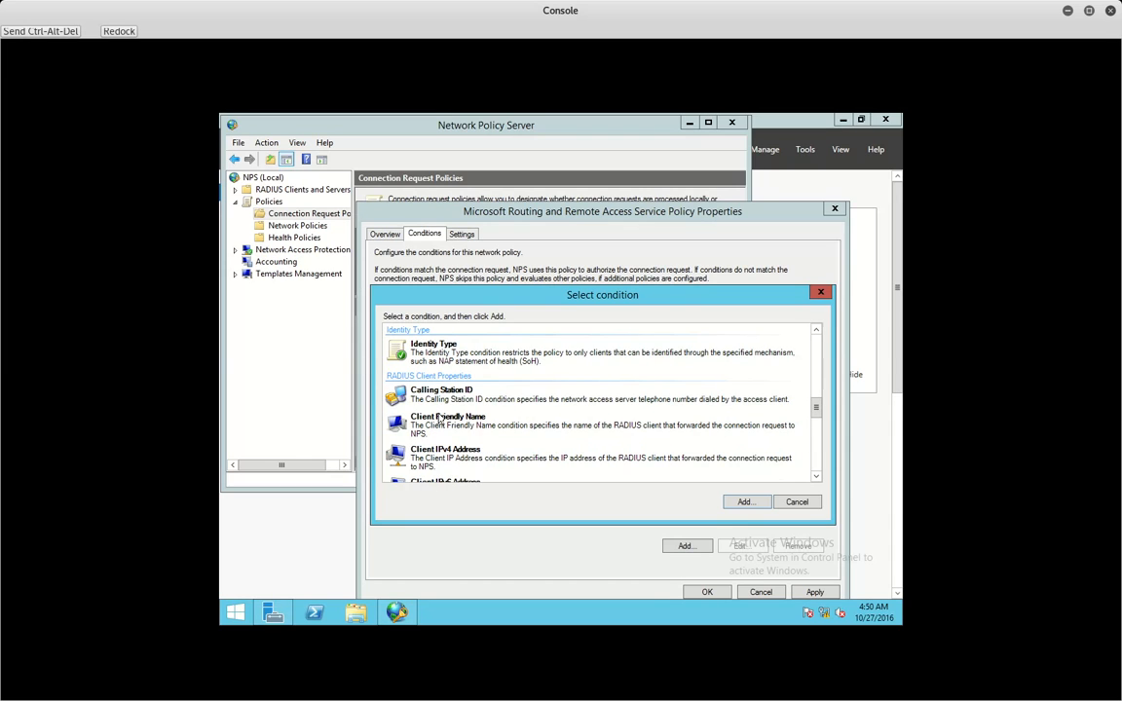
pyautogui.click(400, 394)
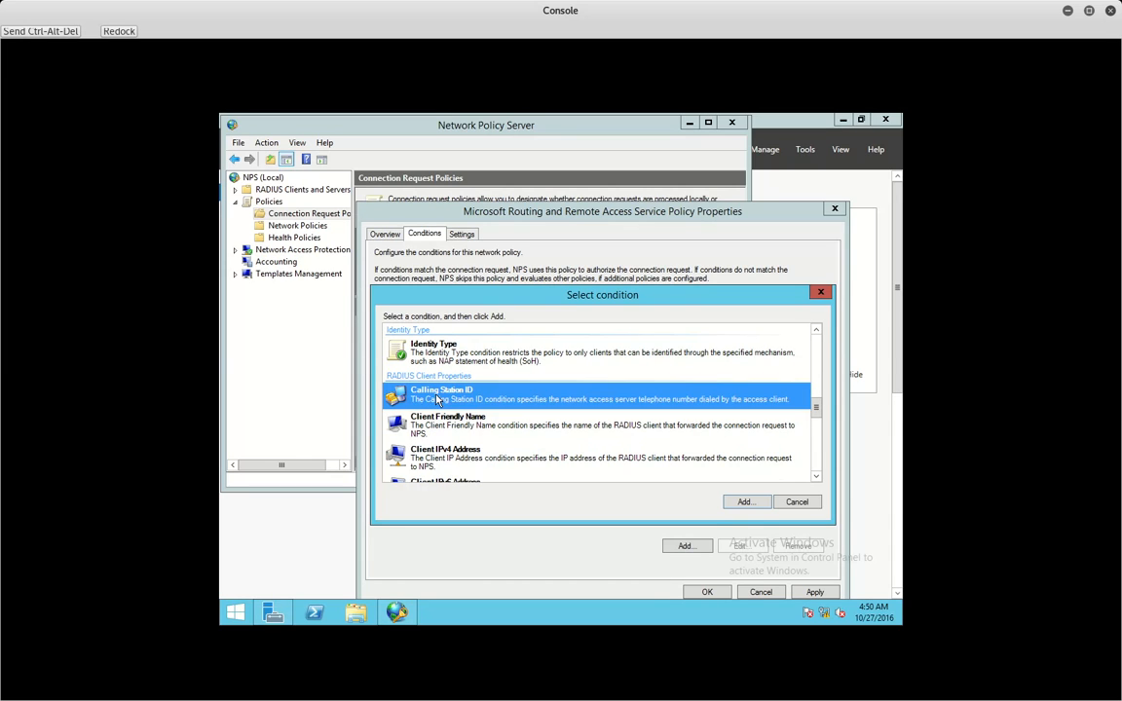
# - Set the Calling Station ID condition to the pattern ^192\.168.+ and confirm it
pyautogui.doubleClick(471, 401)
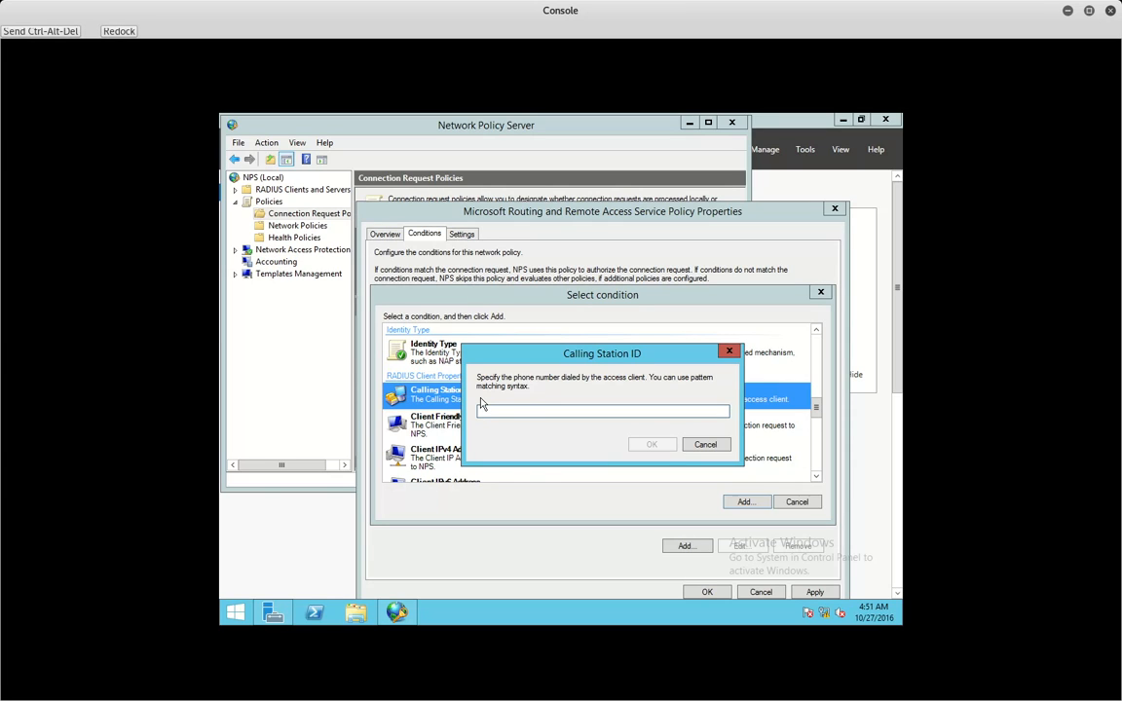
pyautogui.write('11')
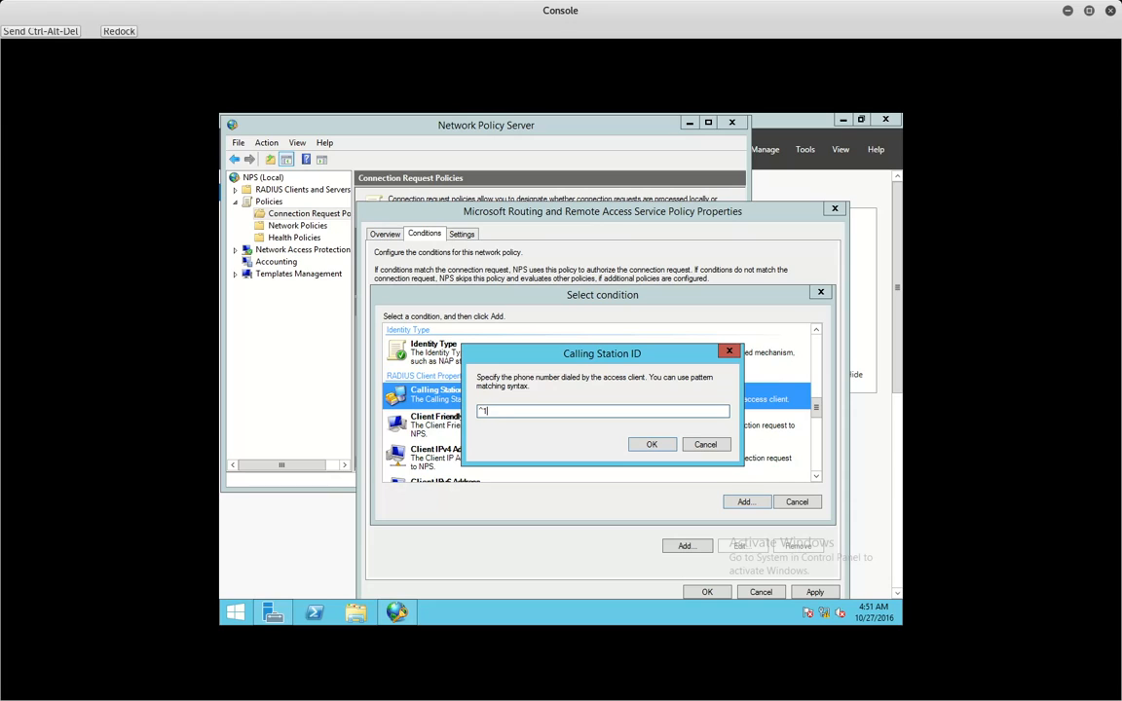
pyautogui.write('92.168')
pyautogui.press('Left')
pyautogui.press('Left')
pyautogui.press('Left')
pyautogui.press('Left')
pyautogui.write('\\')
pyautogui.press('Right')
pyautogui.press('Right')
pyautogui.write('.+')
pyautogui.click(650, 445)
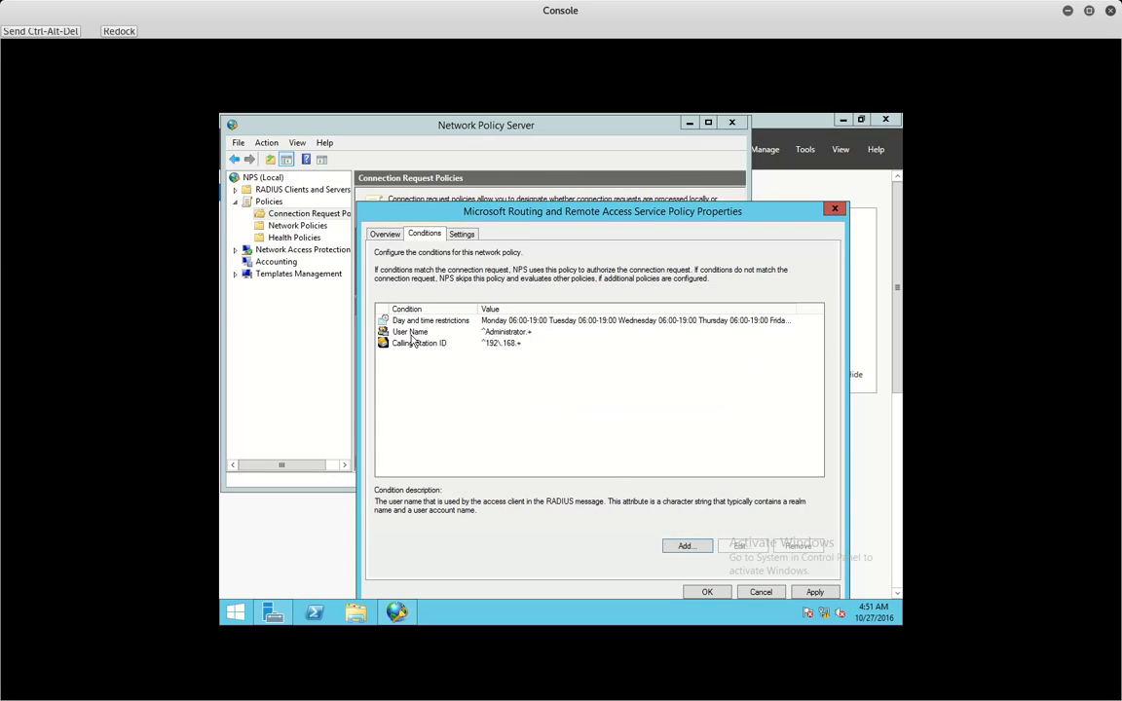
# - Add a Tunnel Type condition requiring SSTP, then apply and close the policy properties
pyautogui.click(686, 545)
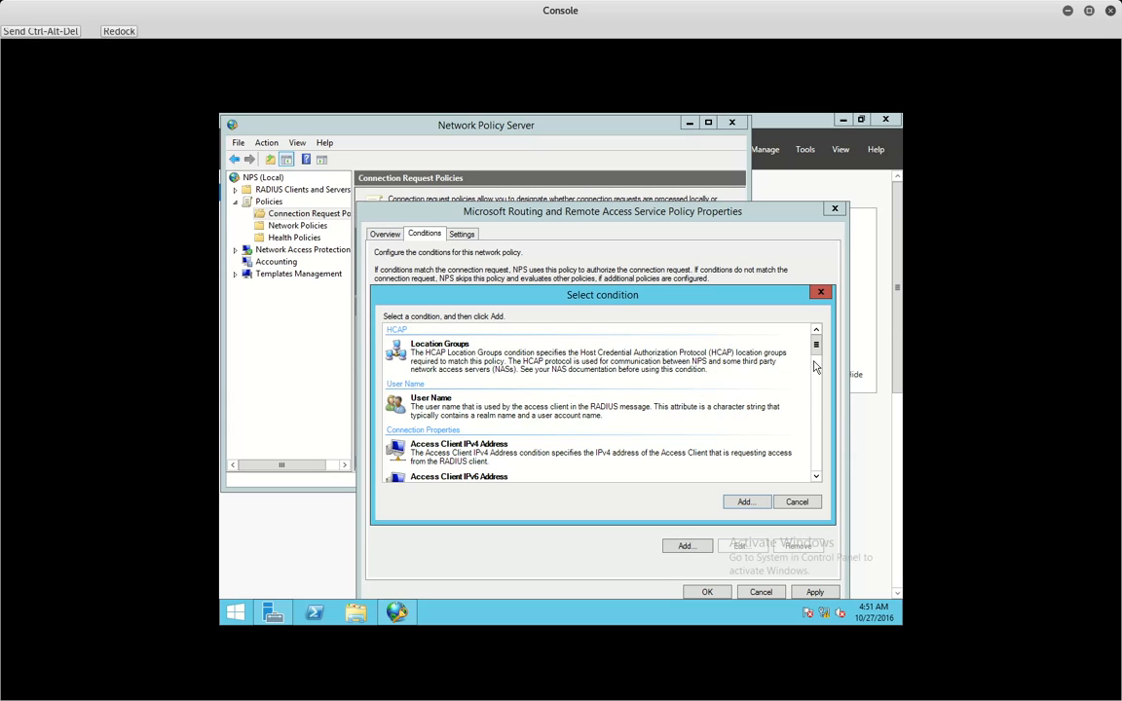
pyautogui.scroll(-3, 816, 366)
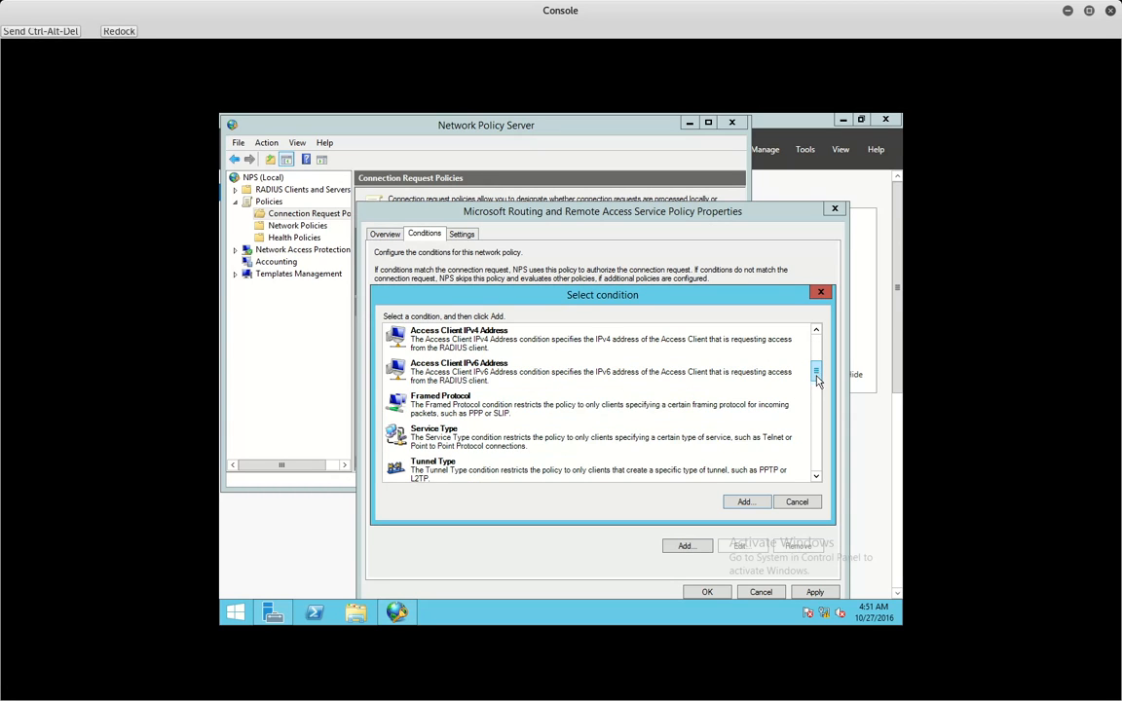
pyautogui.scroll(-3, 818, 388)
pyautogui.scroll(3, 817, 385)
pyautogui.scroll(-3, 818, 382)
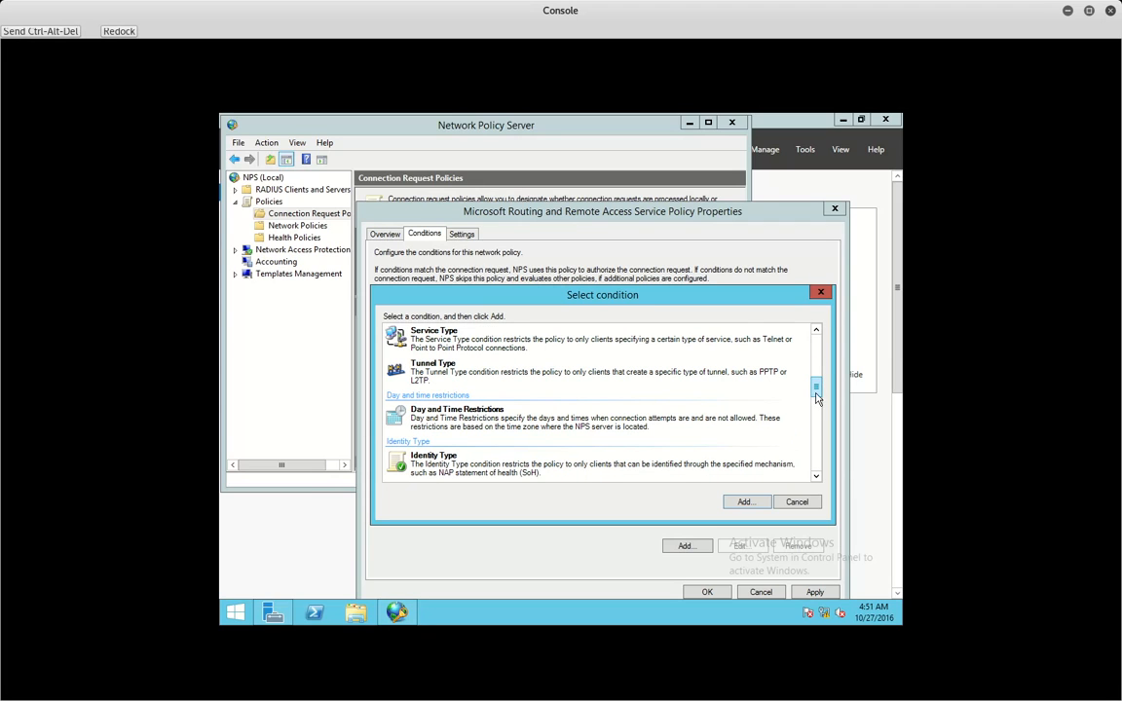
pyautogui.doubleClick(485, 367)
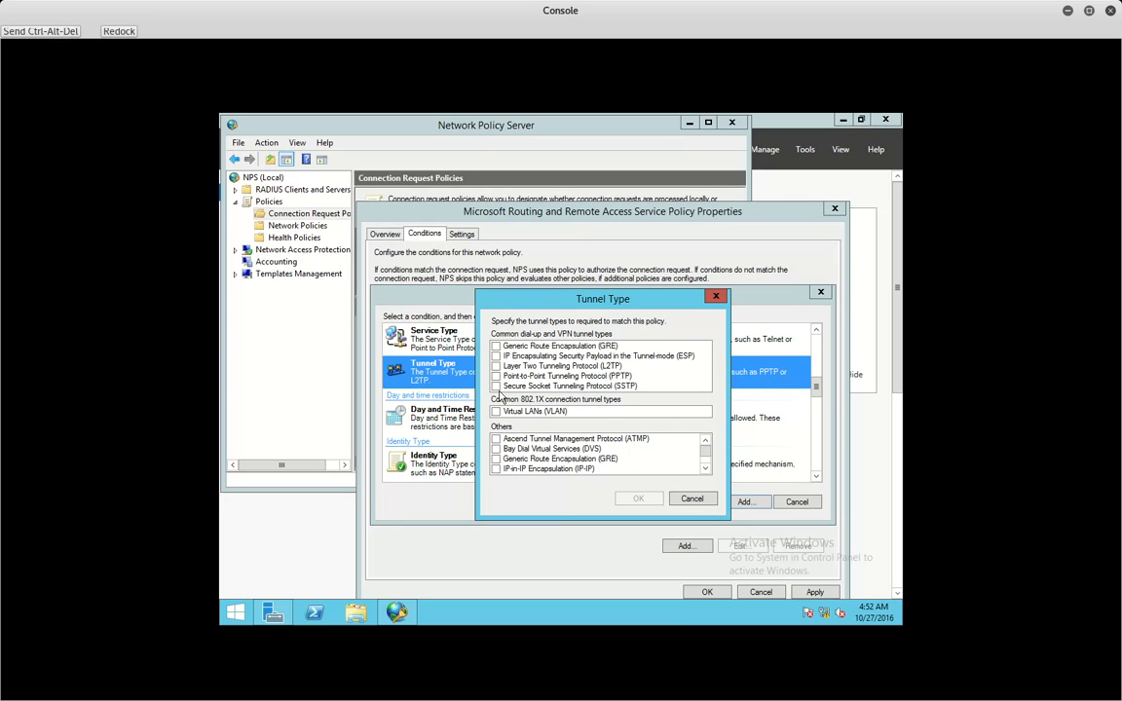
pyautogui.click(496, 386)
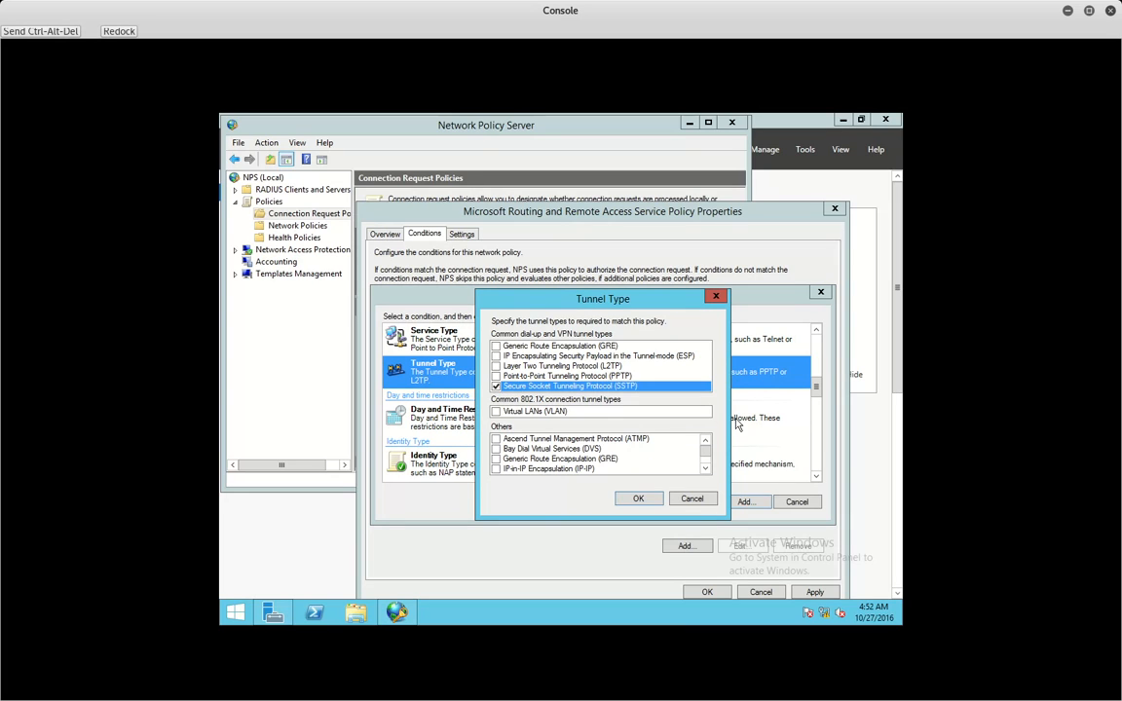
pyautogui.click(638, 497)
pyautogui.click(808, 591)
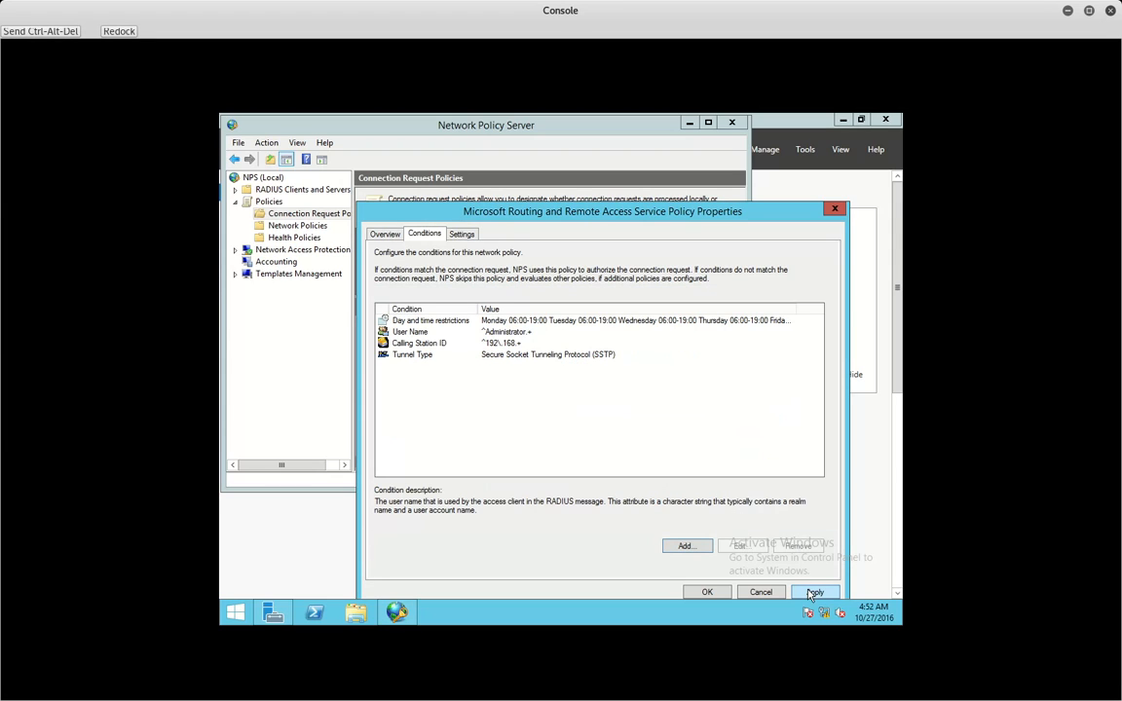
pyautogui.click(707, 592)
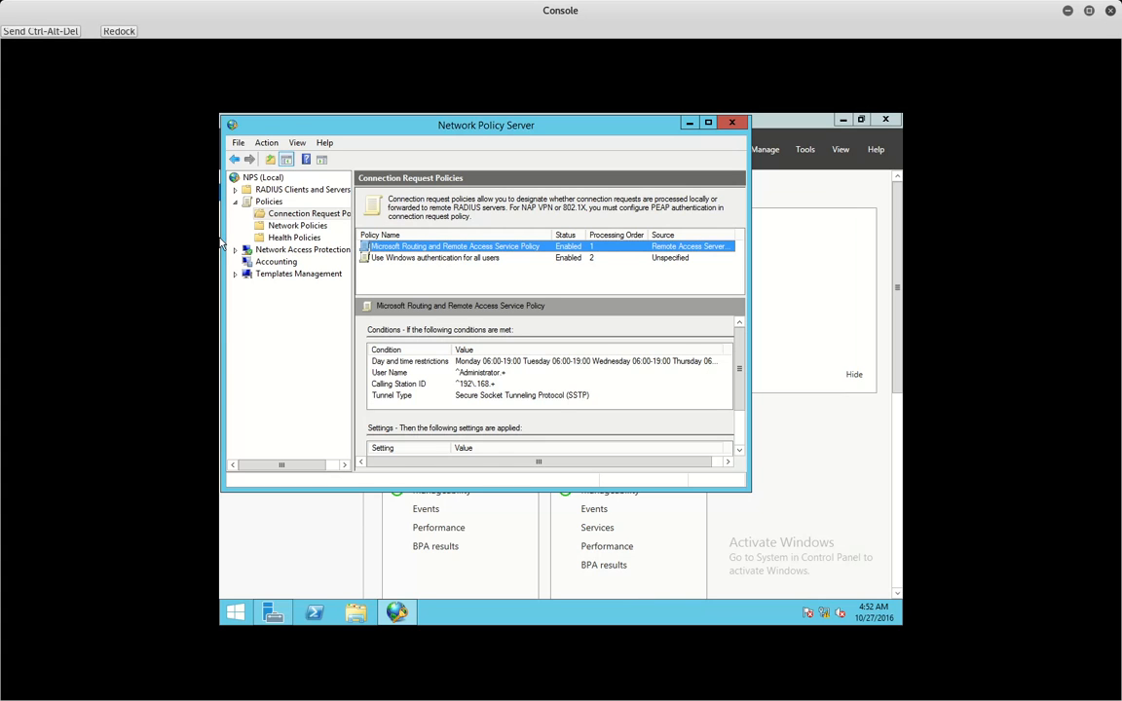
# - On the Windows 8.1 client, retry the VPN Connection, get Error 691, and return to the server
pyautogui.hotkey('alt', 'Tab')
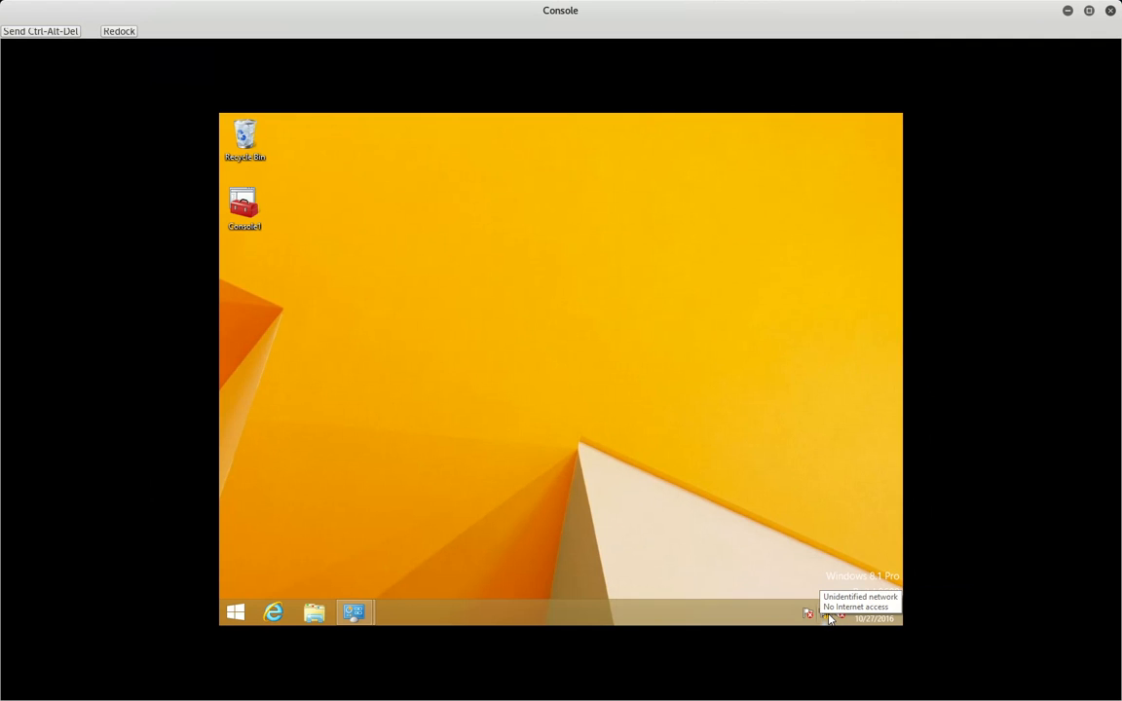
pyautogui.click(830, 617)
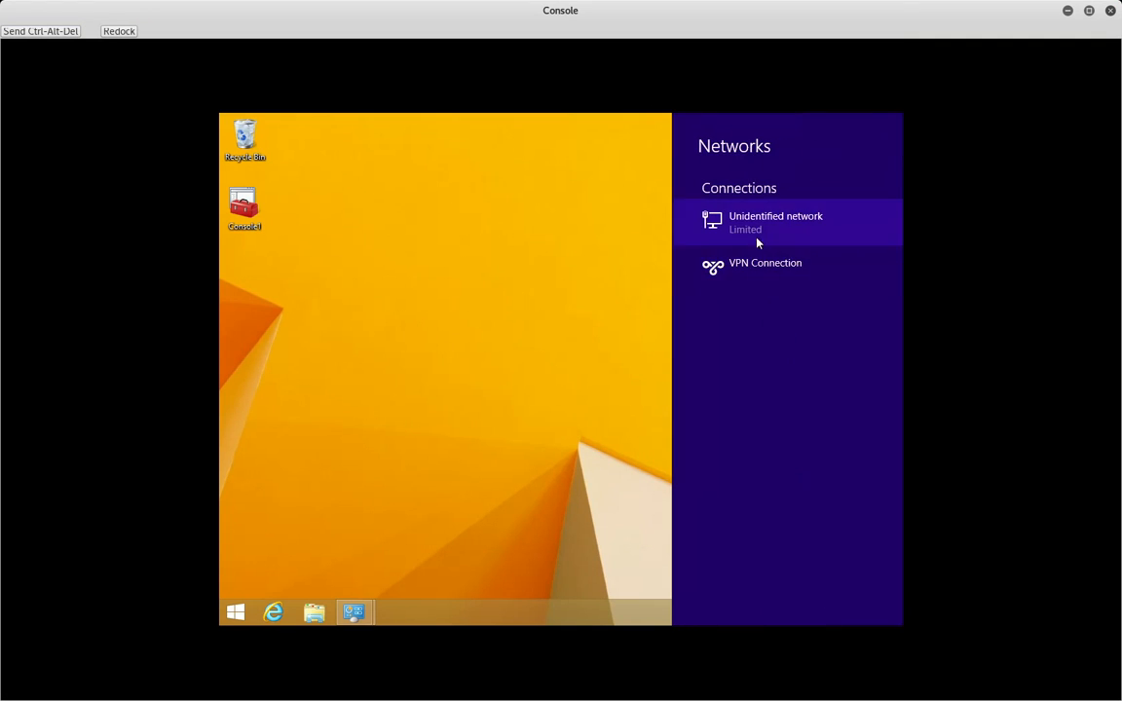
pyautogui.click(756, 263)
pyautogui.click(842, 298)
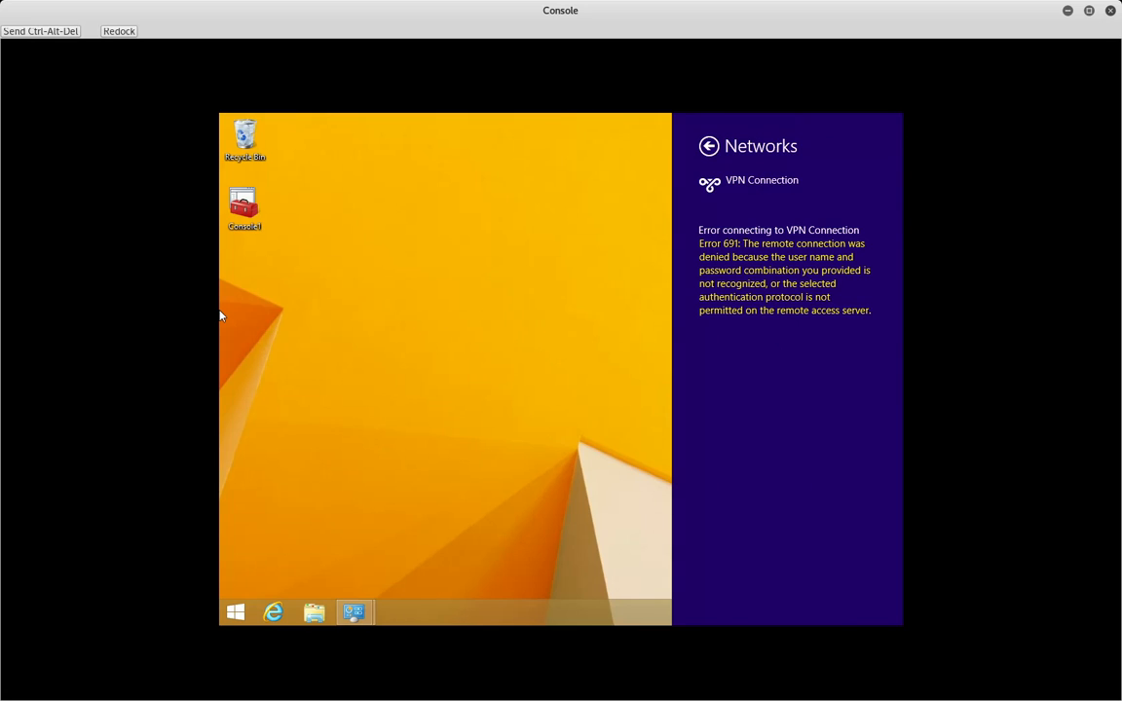
pyautogui.hotkey('alt', 'Tab')
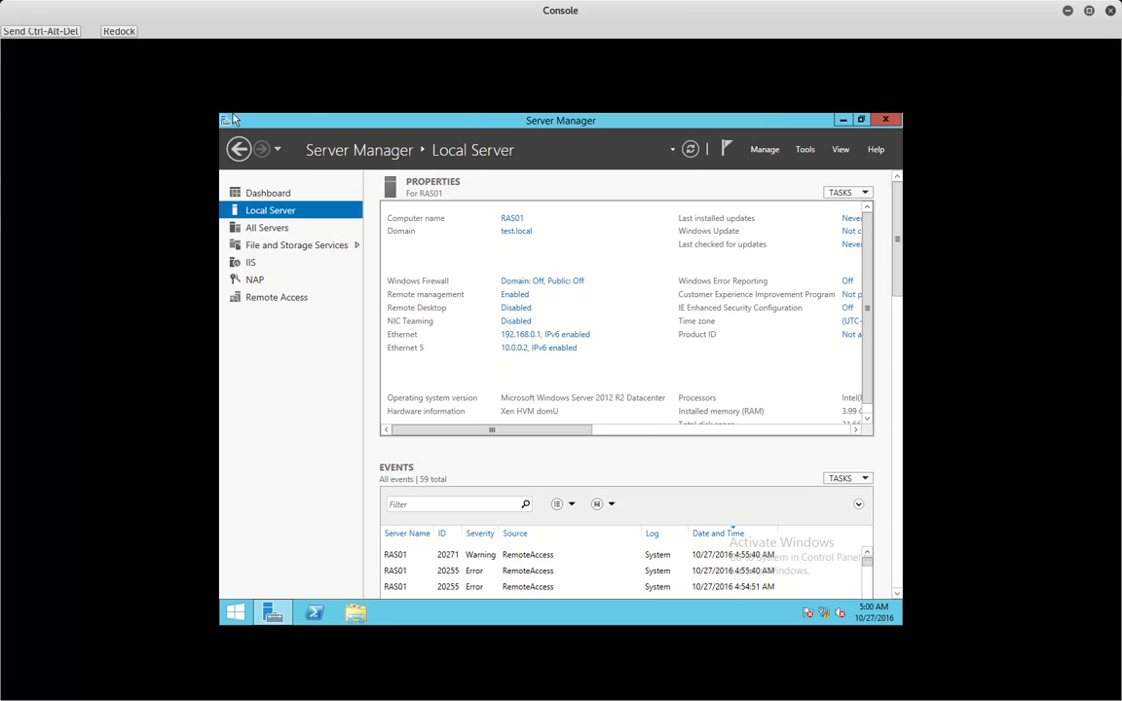
# - Reopen Network Policy Server and the Remote Access Service policy's day and time restrictions
pyautogui.click(805, 151)
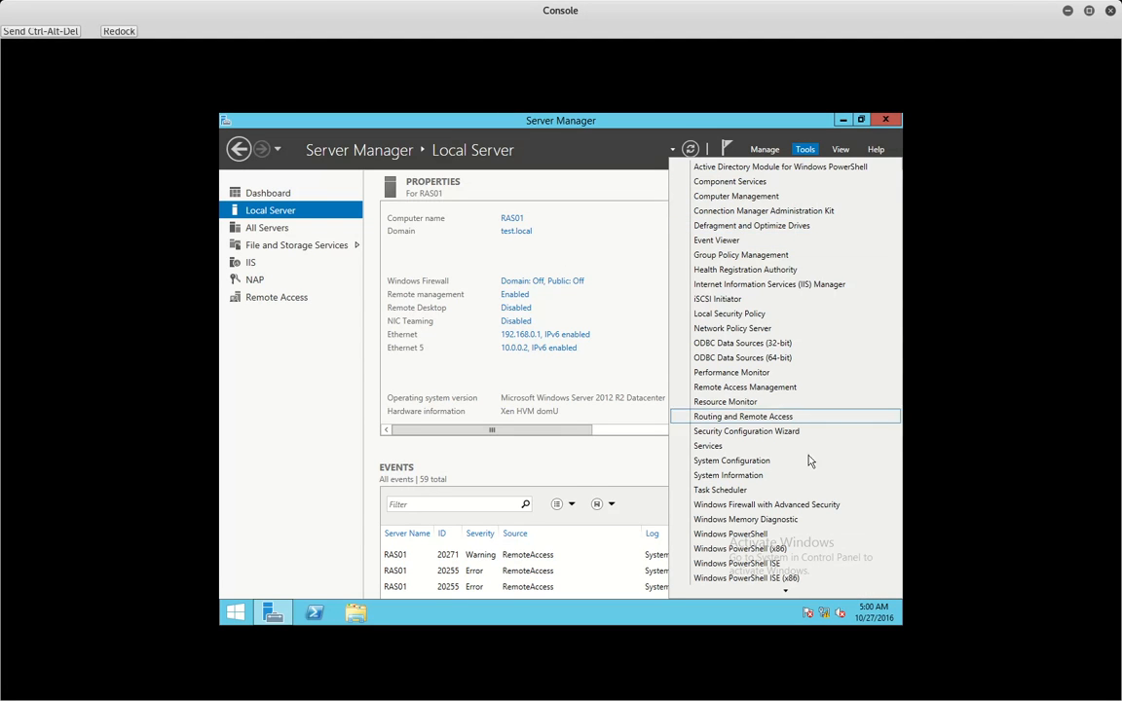
pyautogui.click(736, 330)
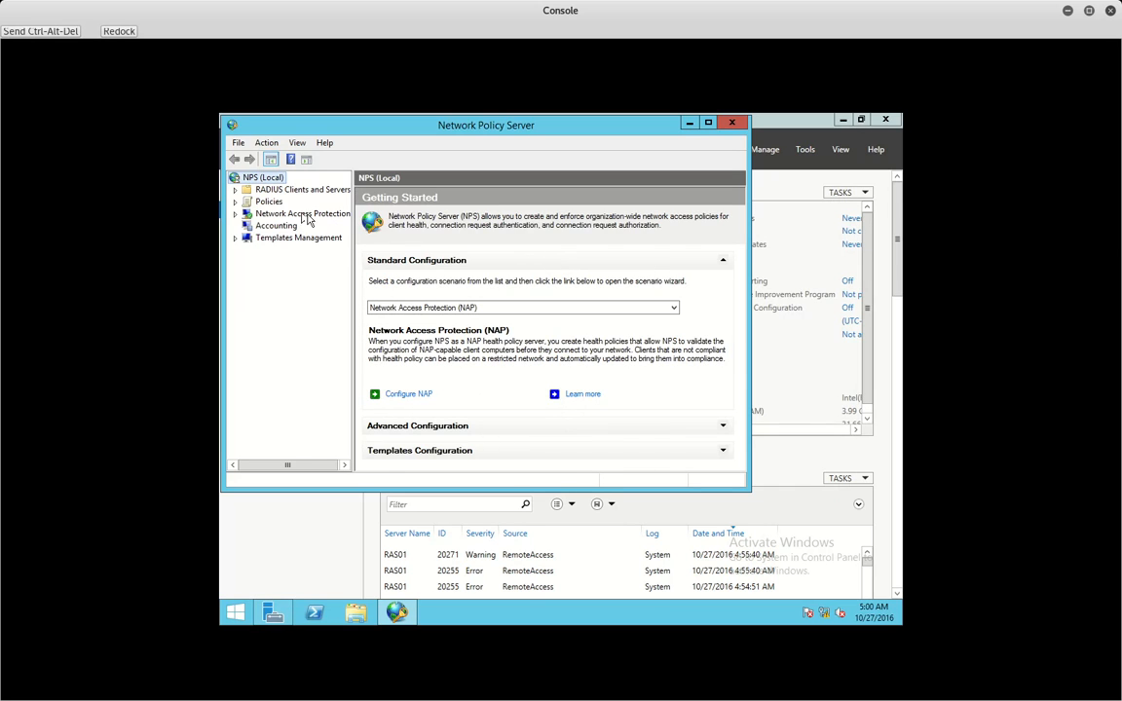
pyautogui.doubleClick(269, 202)
pyautogui.click(274, 214)
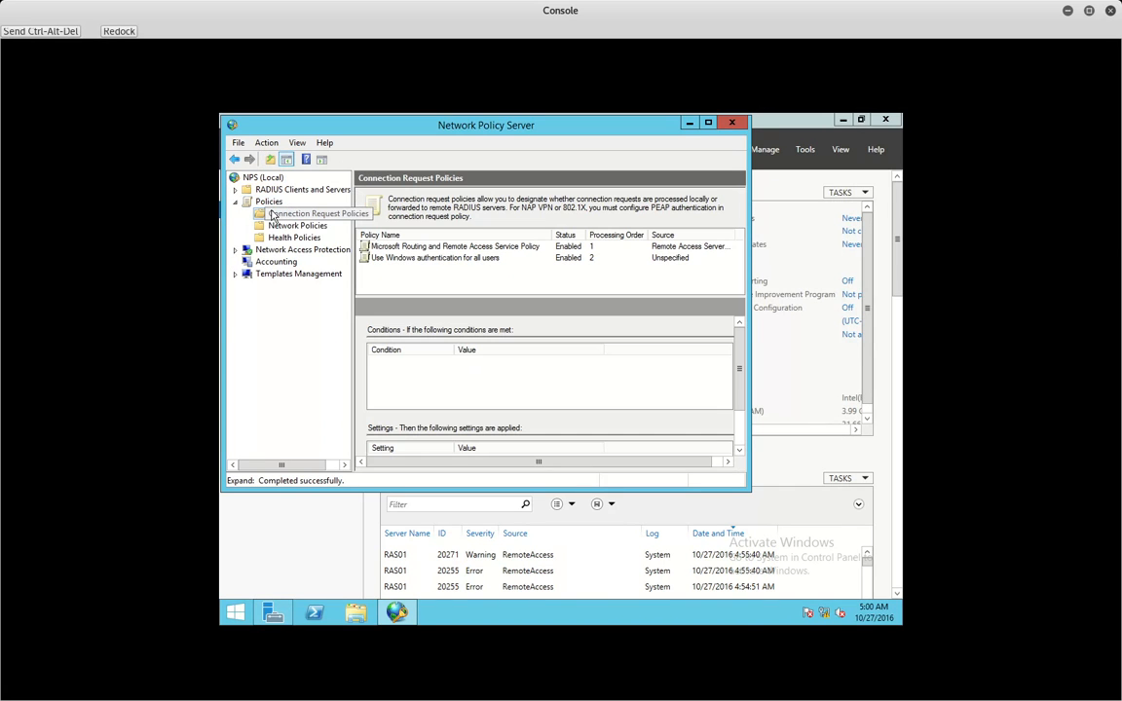
pyautogui.doubleClick(420, 247)
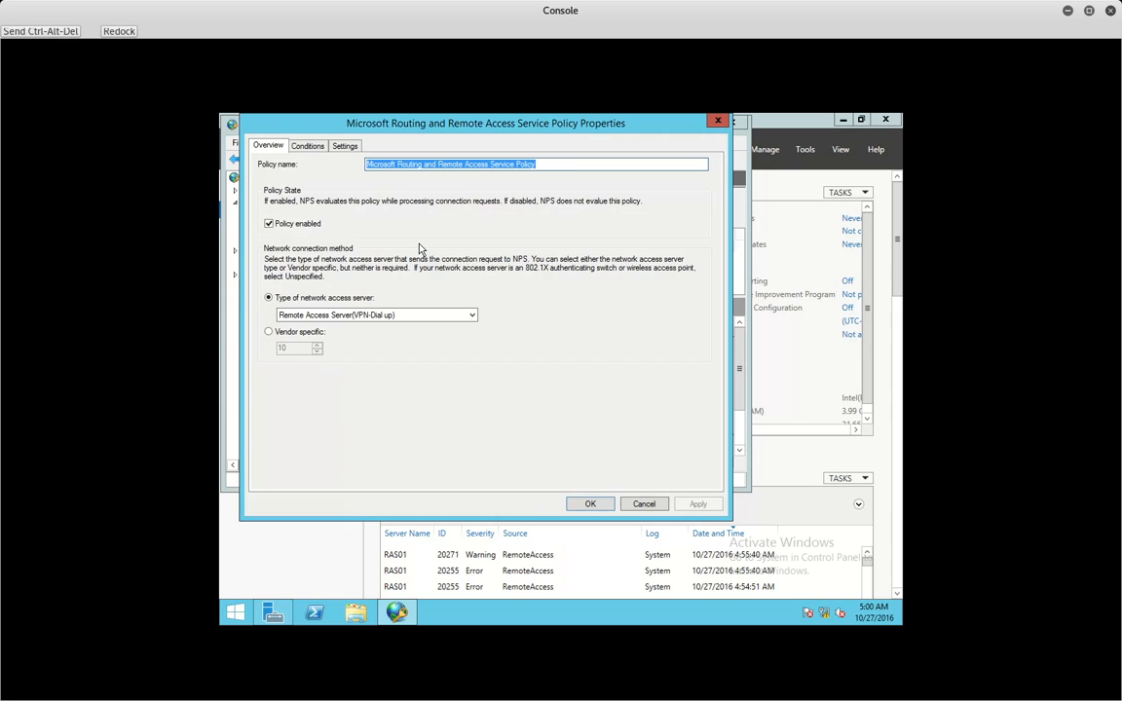
pyautogui.click(307, 145)
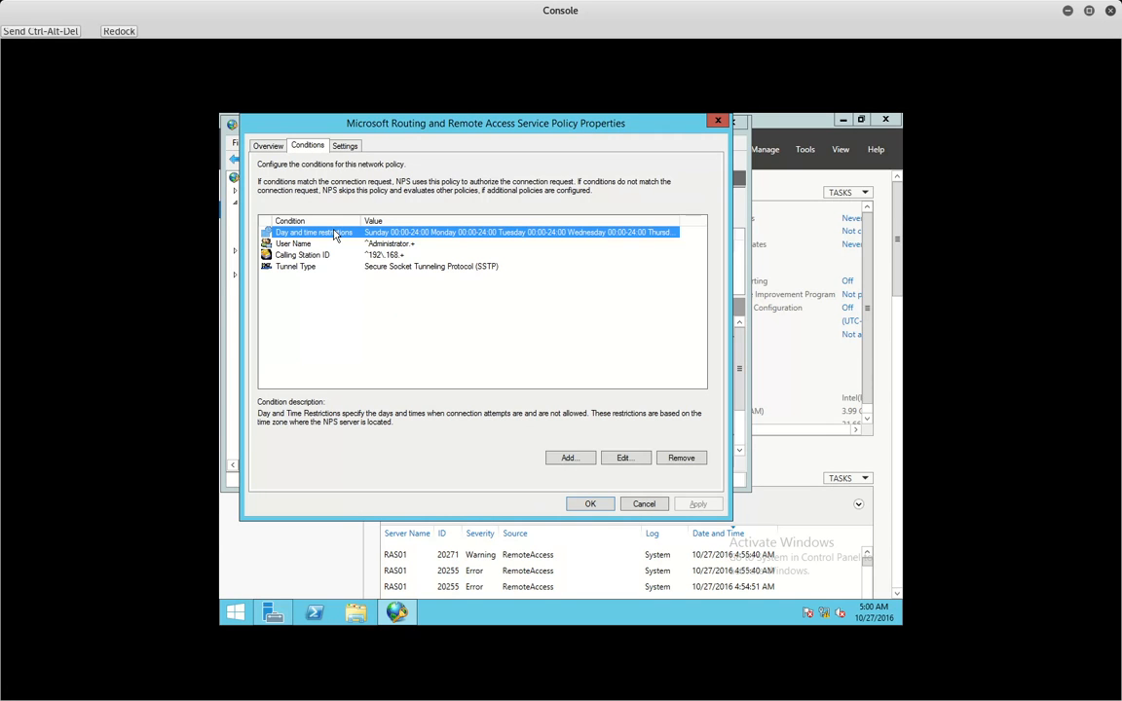
pyautogui.doubleClick(335, 234)
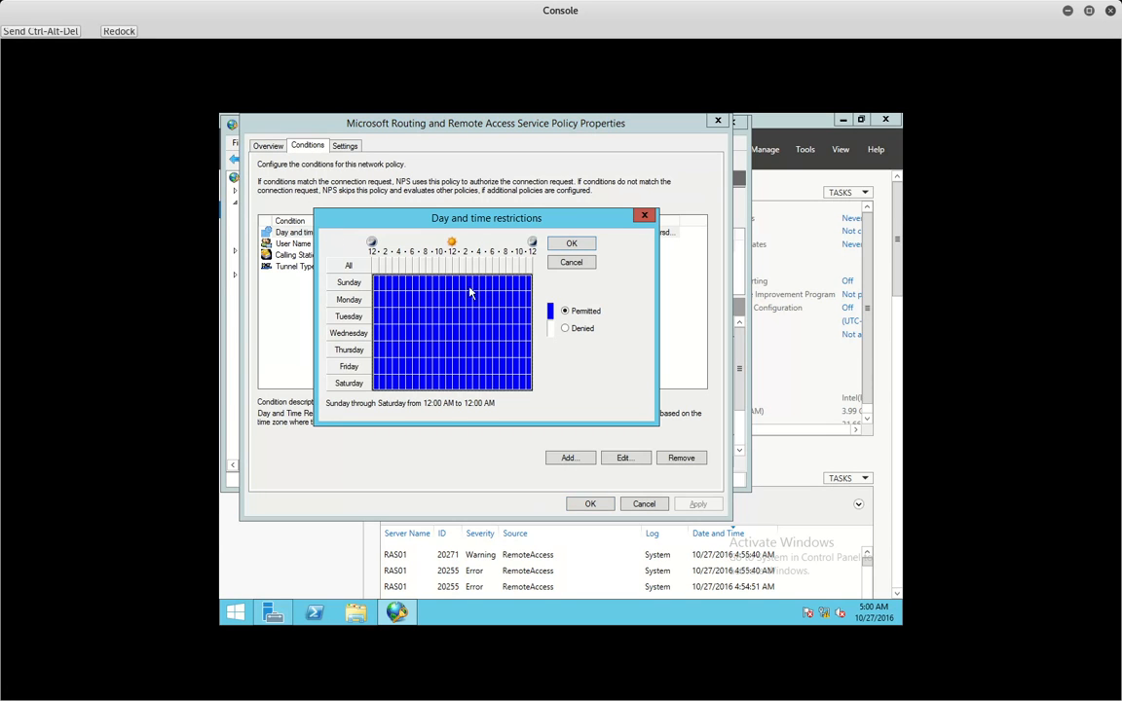
pyautogui.click(561, 245)
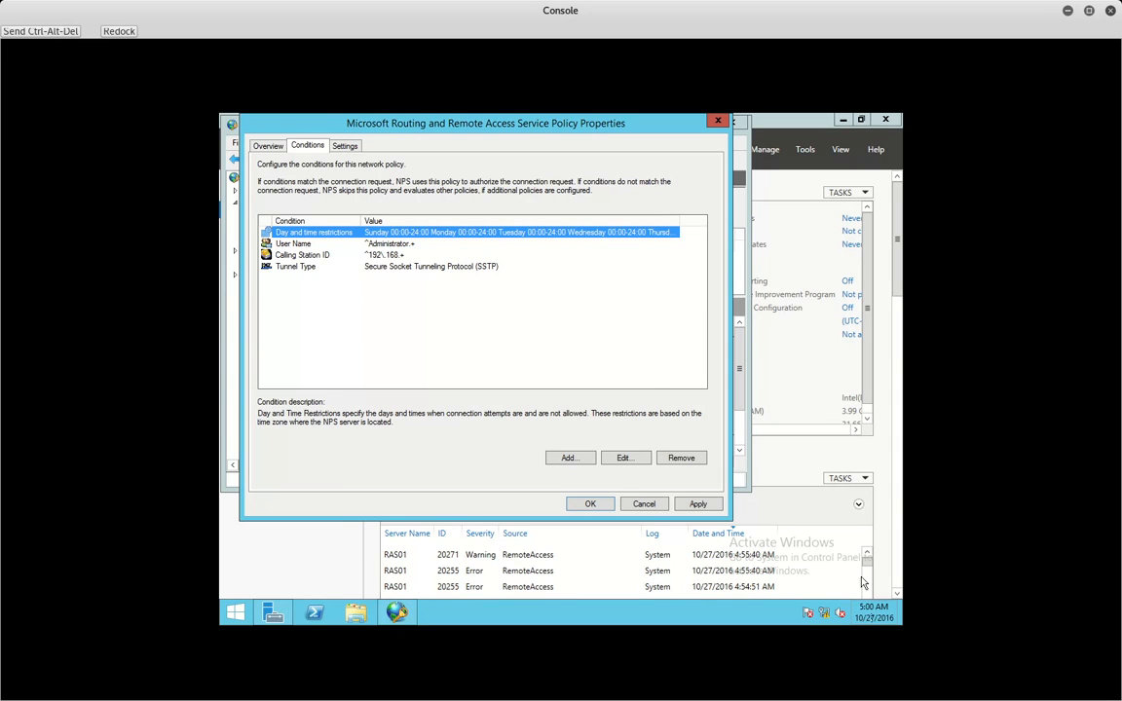
# - Set the day and time restrictions to deny access at all hours of the week
pyautogui.doubleClick(439, 232)
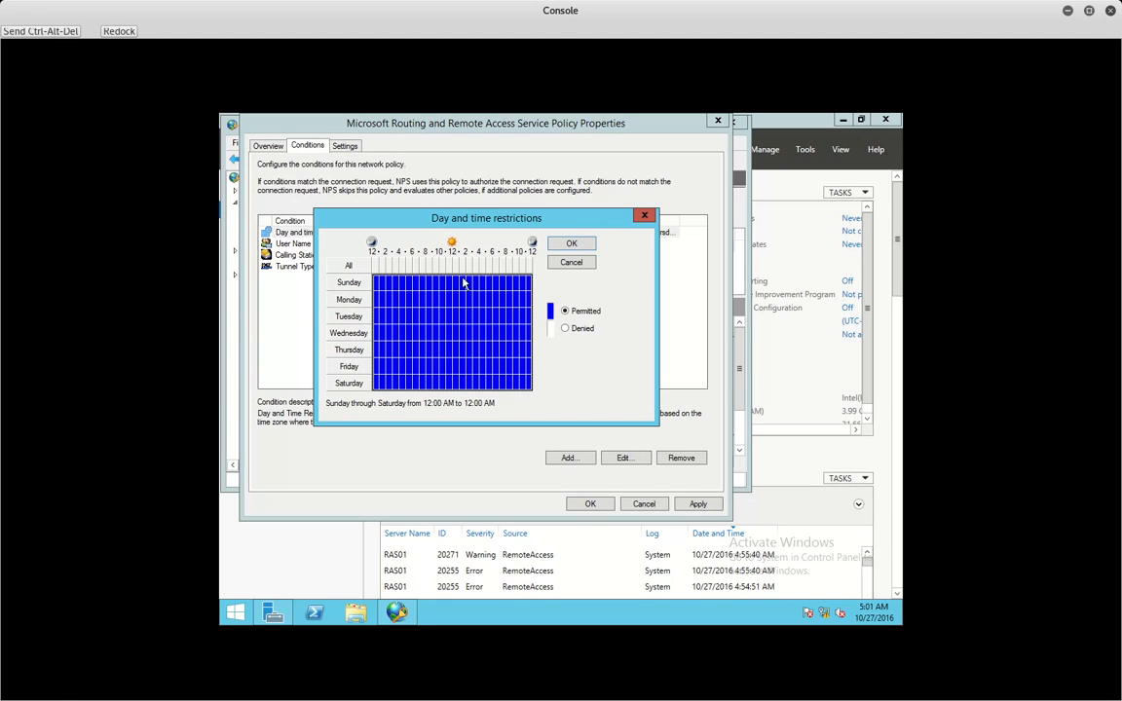
pyautogui.click(403, 282)
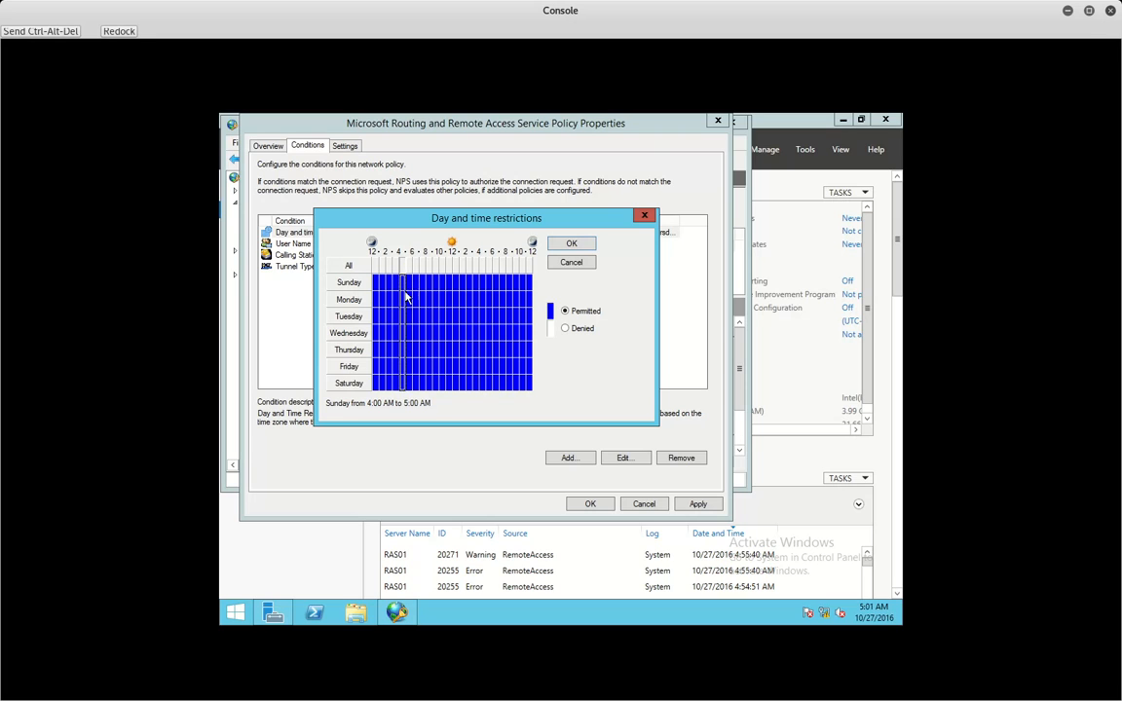
pyautogui.click(403, 268)
pyautogui.click(410, 270)
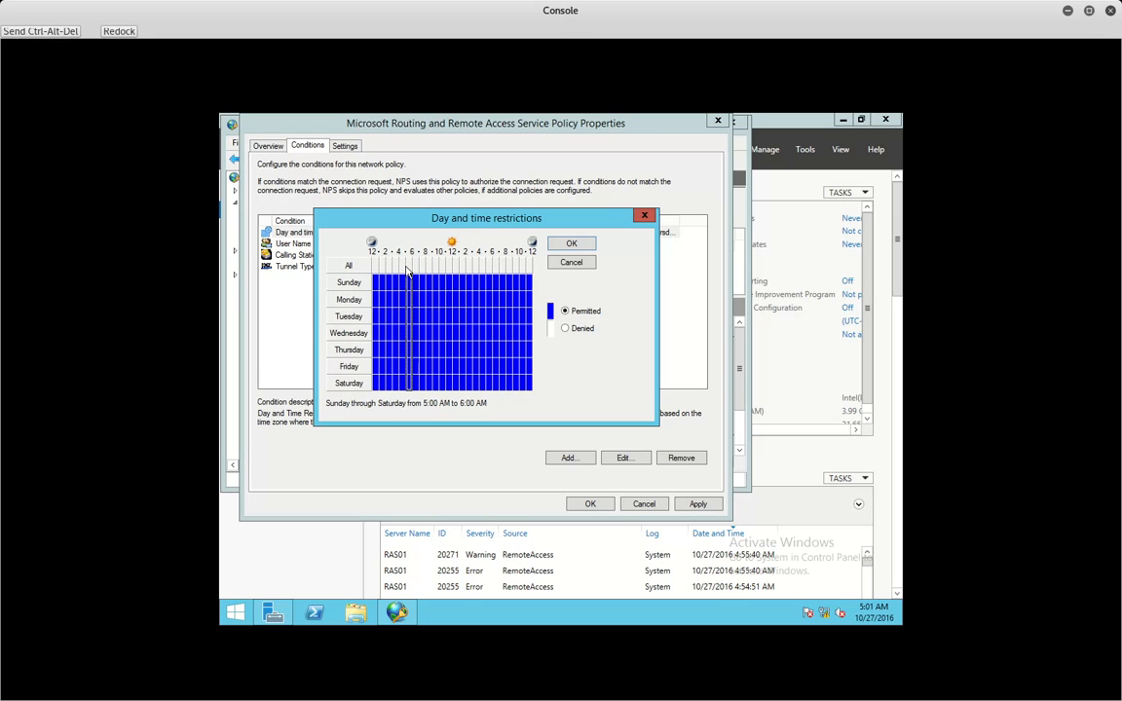
pyautogui.moveTo(410, 267); pyautogui.dragTo(403, 268)
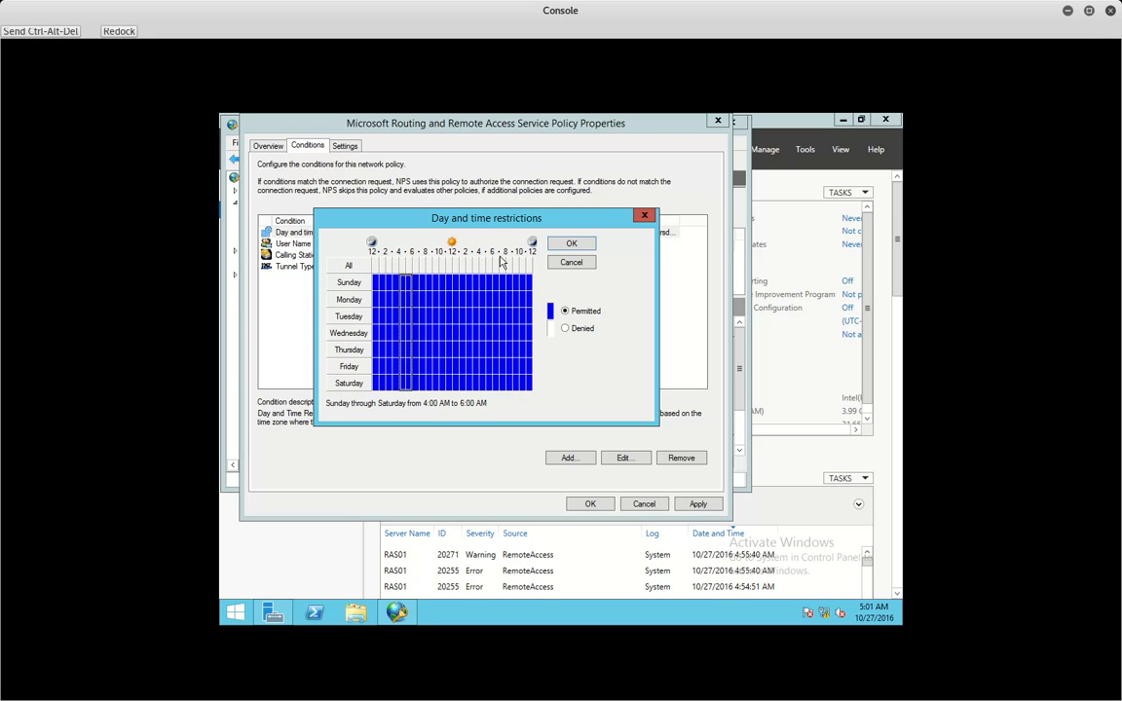
pyautogui.click(348, 265)
pyautogui.click(575, 328)
pyautogui.click(408, 268)
pyautogui.click(571, 243)
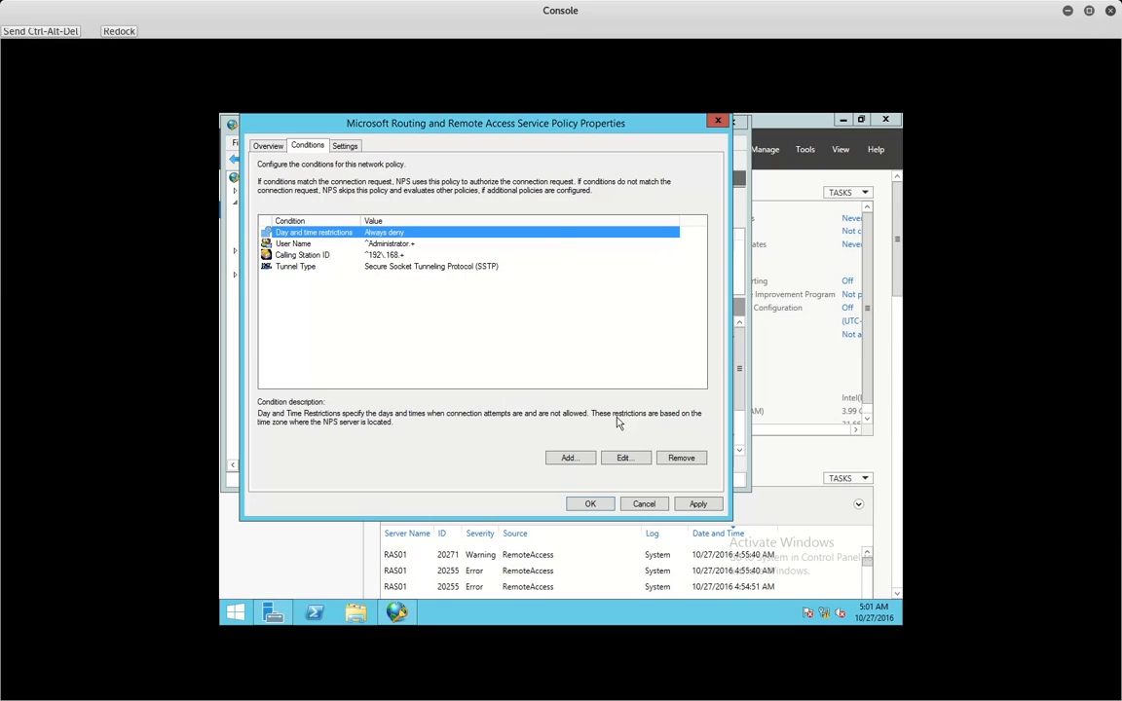
# - Permit connections only 4:00–6:00 AM, Sunday through Saturday, and save the policy
pyautogui.doubleClick(362, 232)
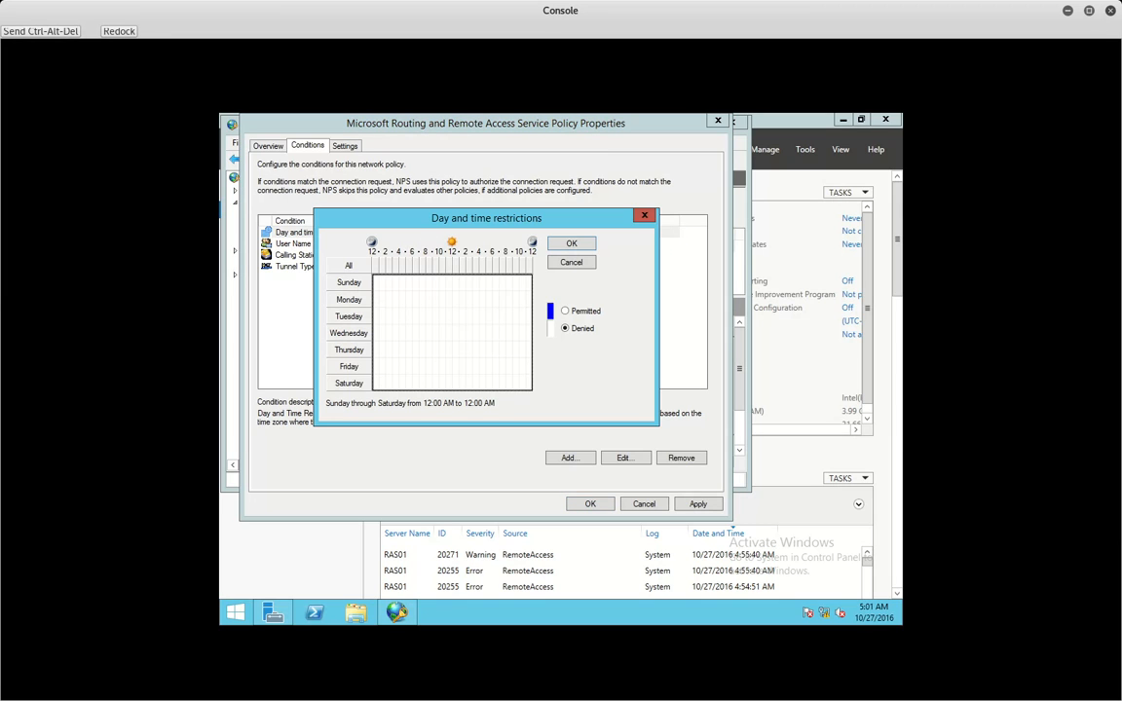
pyautogui.moveTo(401, 266); pyautogui.dragTo(410, 266)
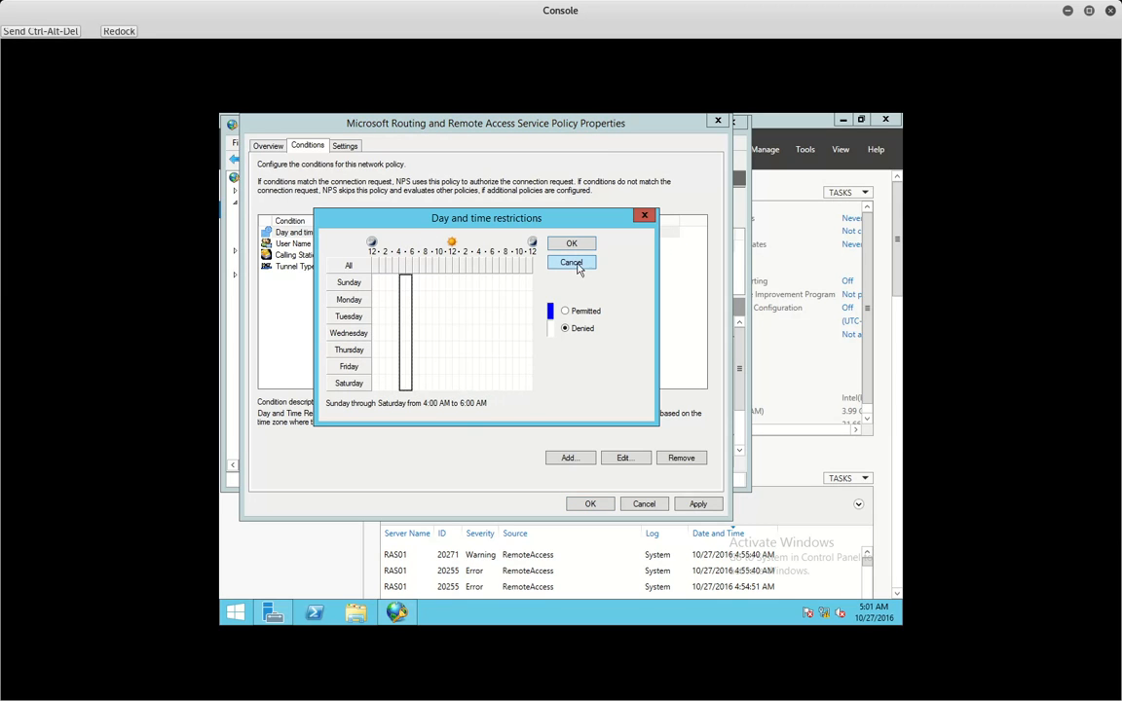
pyautogui.click(587, 312)
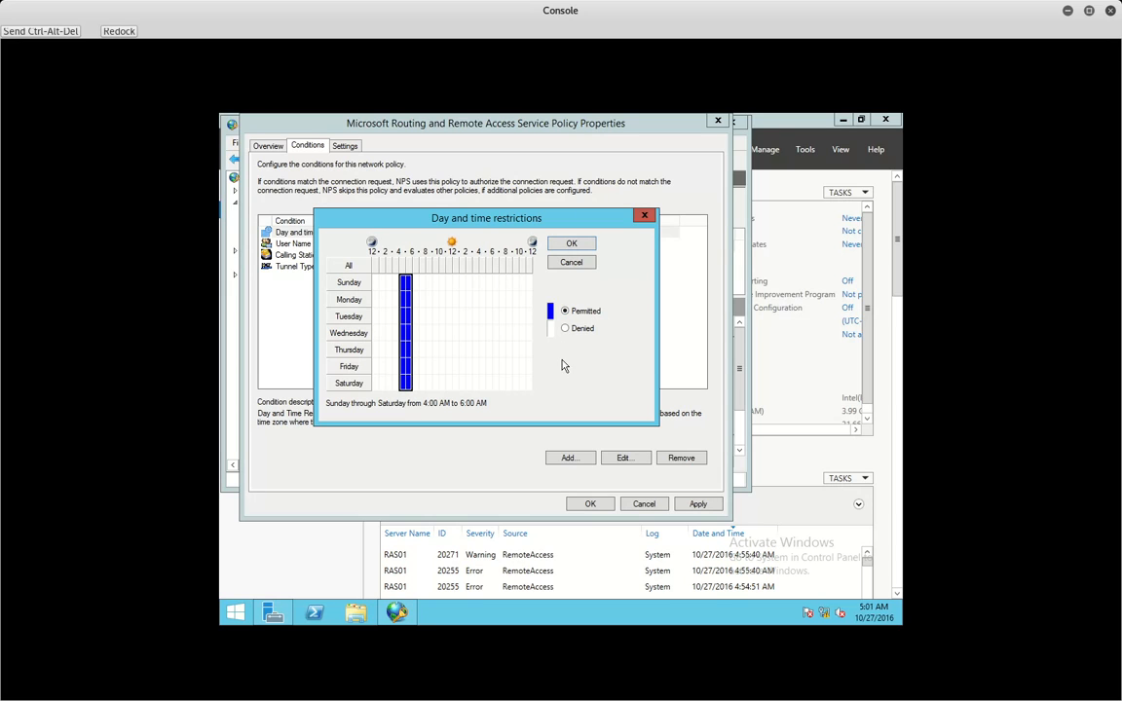
pyautogui.click(571, 245)
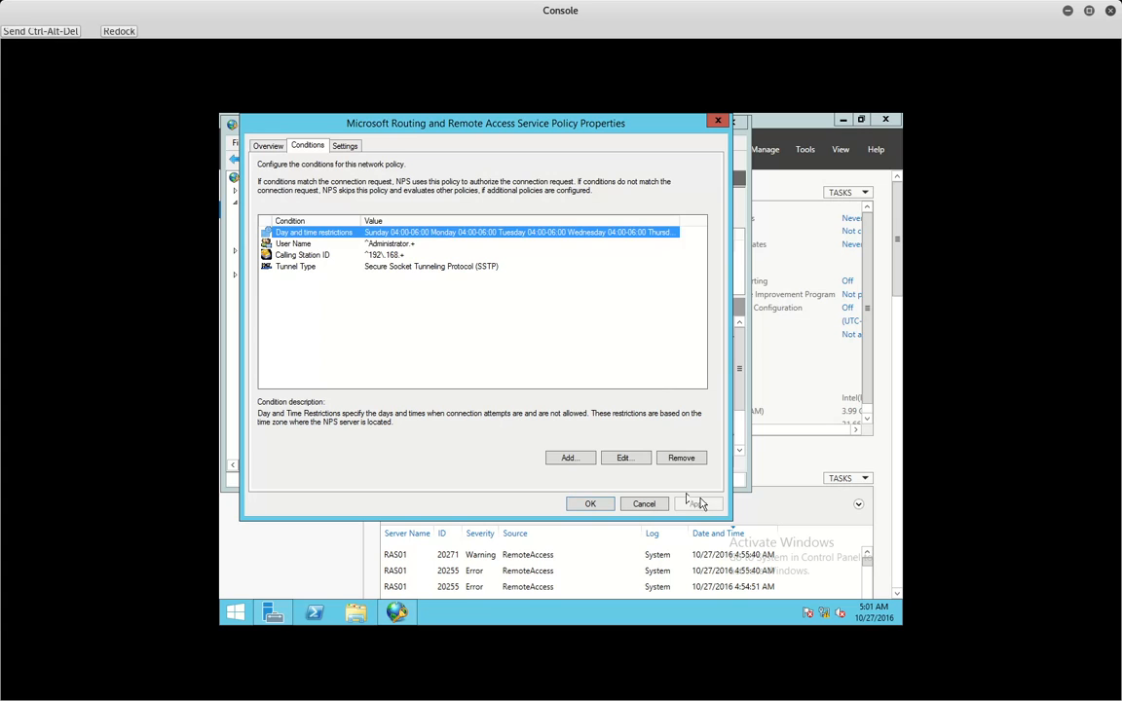
pyautogui.click(587, 503)
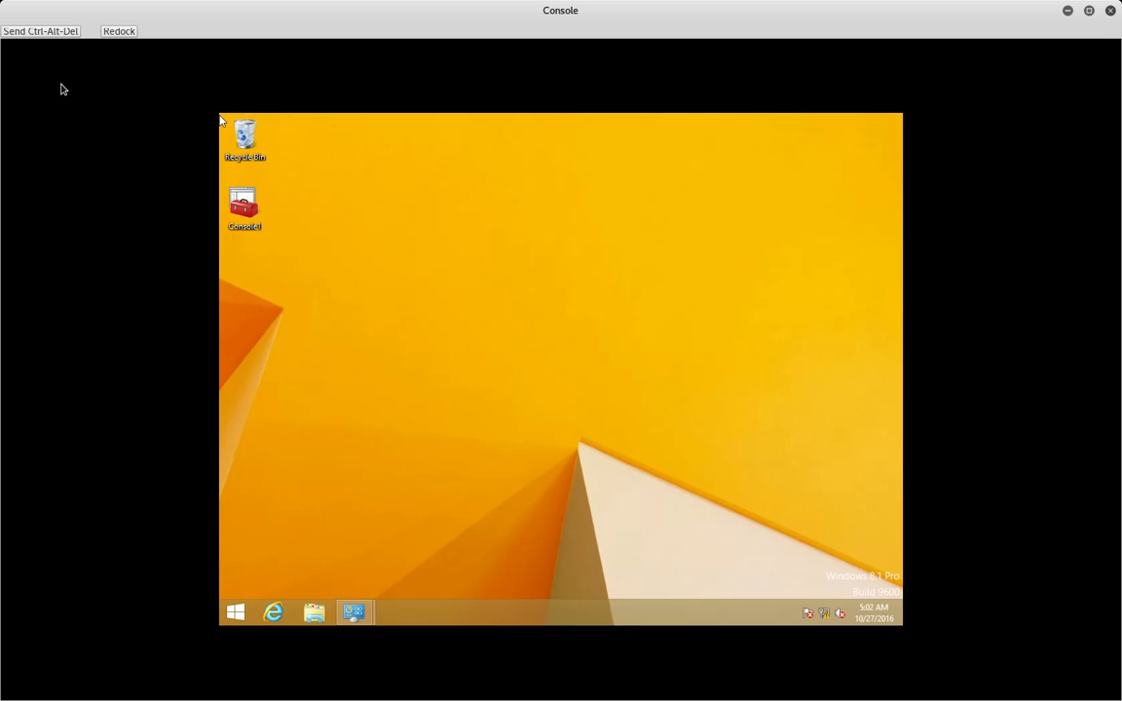
# - Connect the VPN Connection from the client's tray Networks list, then close the list
pyautogui.moveTo(885, 614)
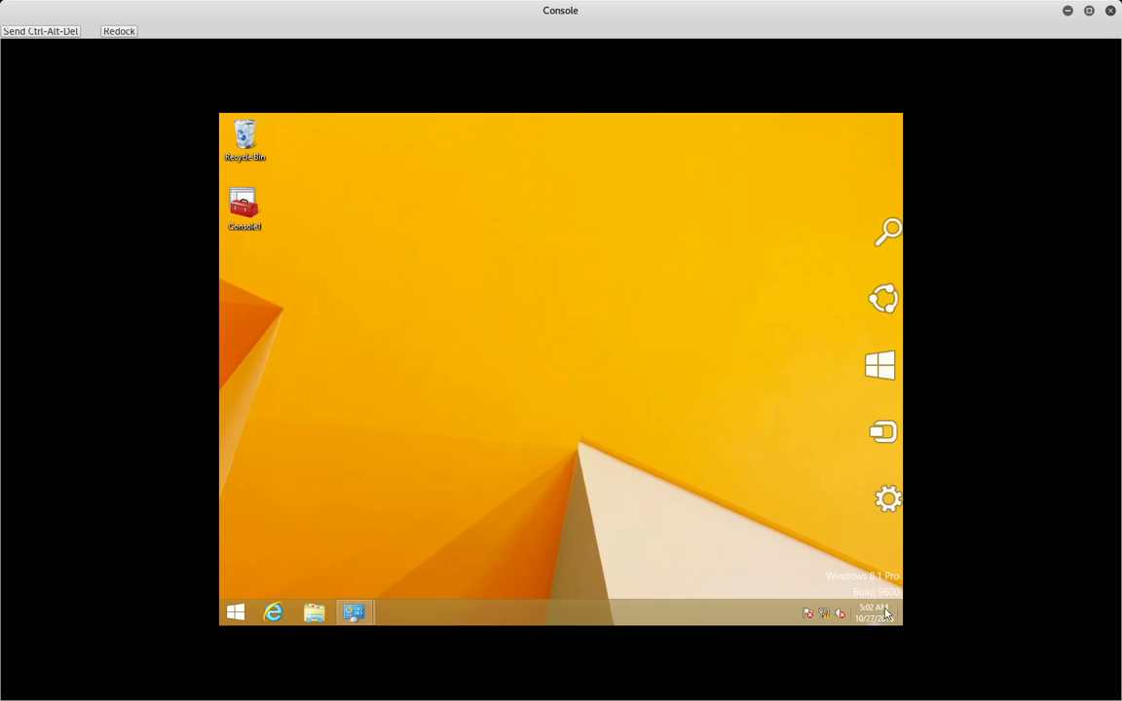
pyautogui.click(824, 613)
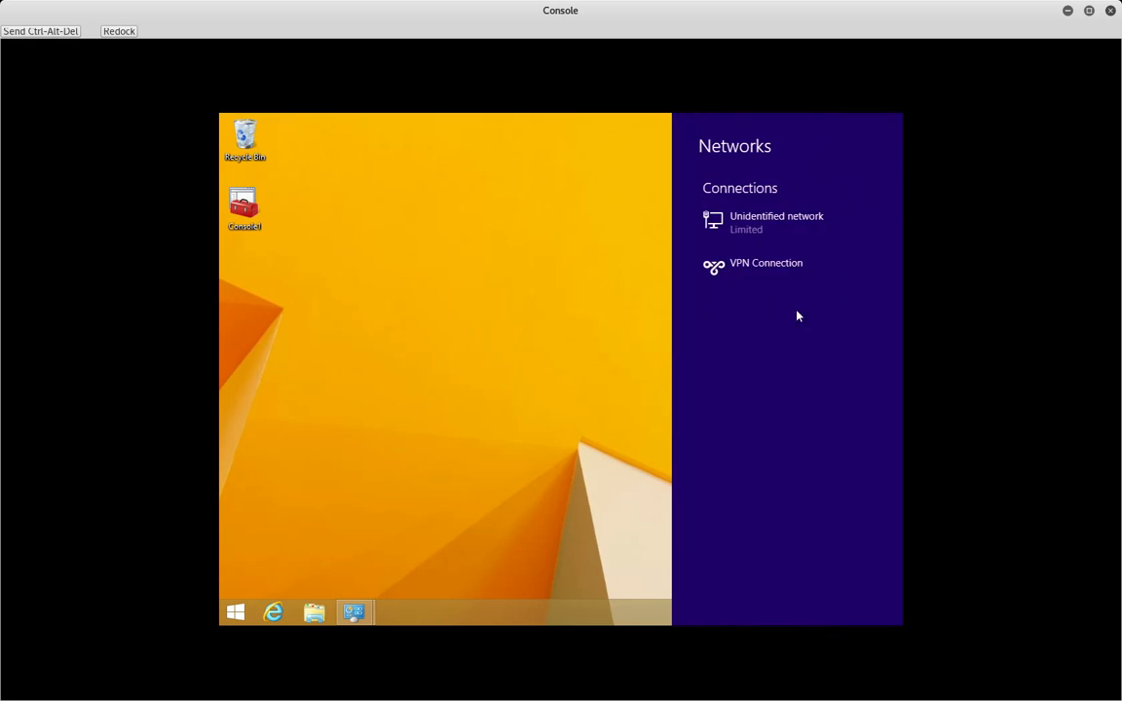
pyautogui.click(779, 284)
pyautogui.click(821, 301)
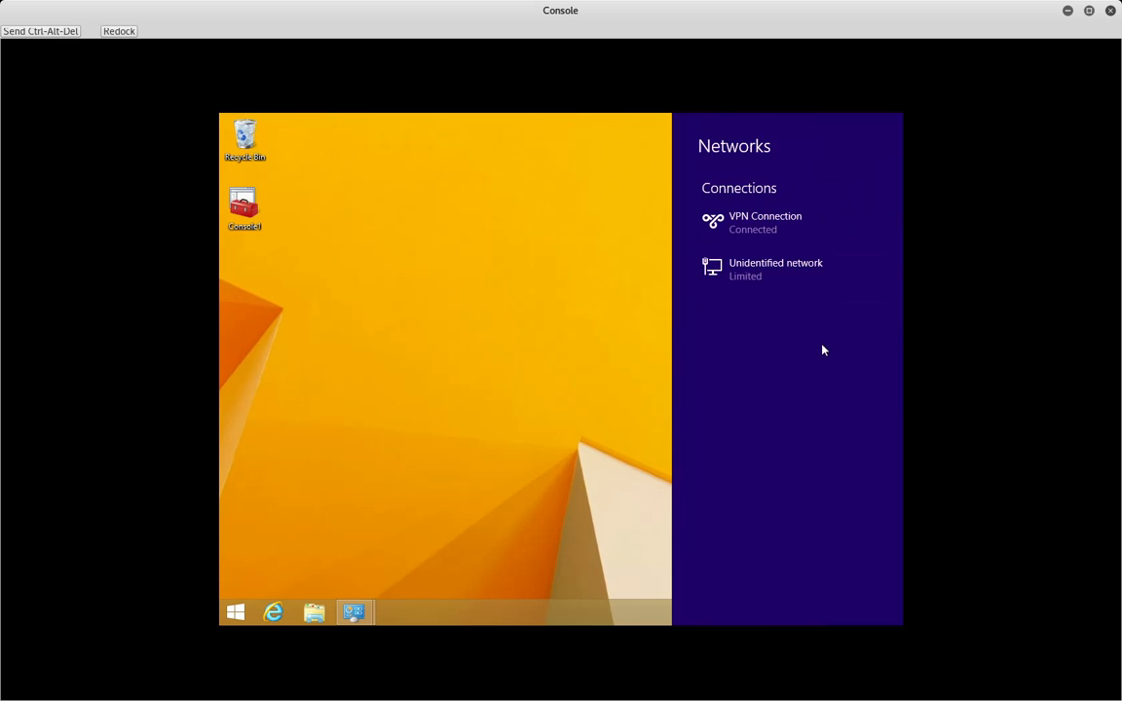
pyautogui.click(529, 343)
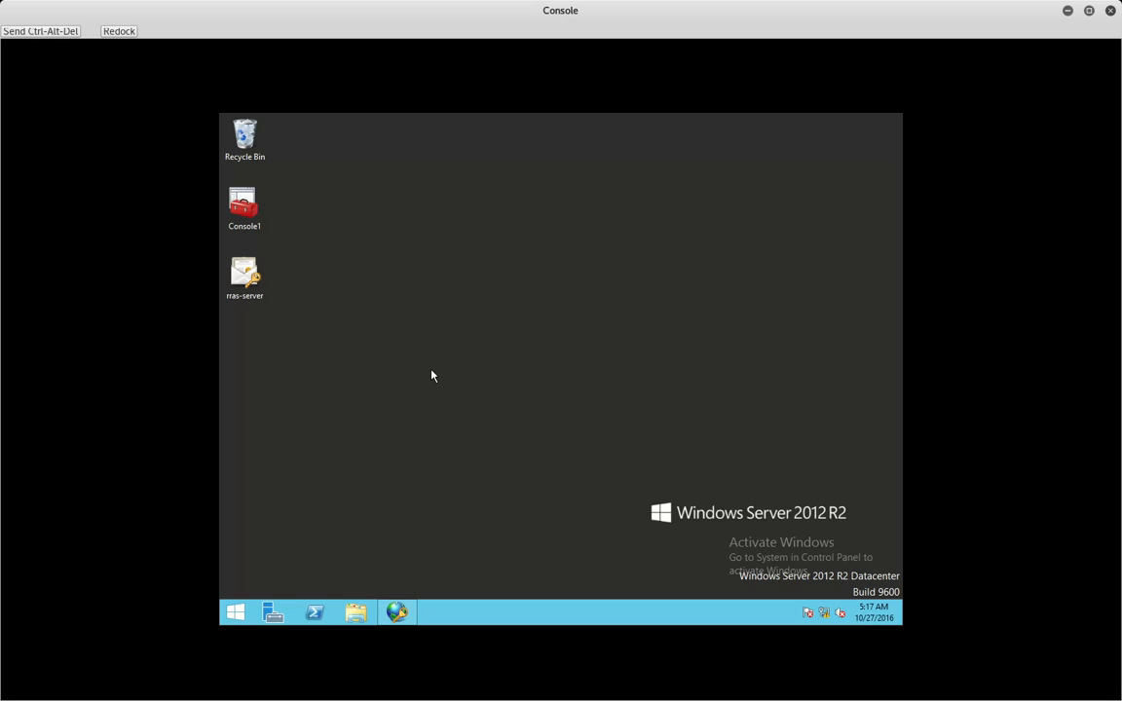
# - Open the Connections to Microsoft Routing and Remote Access server policy and clear 'Ignore user account dial-in properties'
pyautogui.click(397, 611)
pyautogui.click(297, 225)
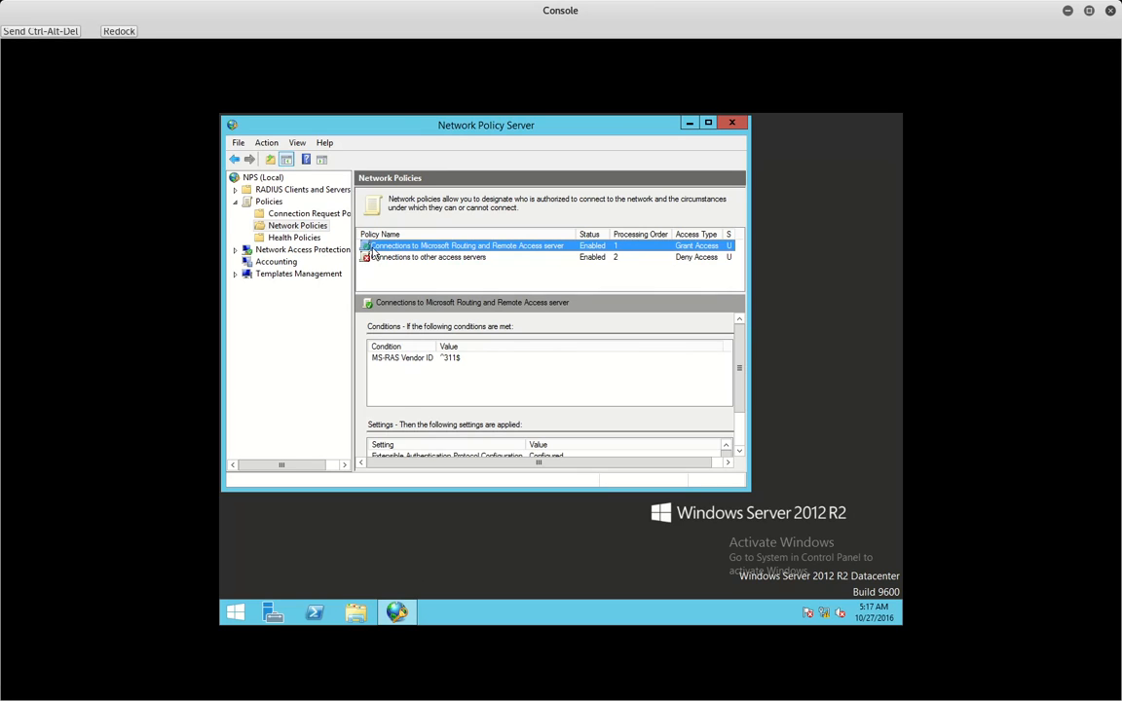
pyautogui.doubleClick(372, 251)
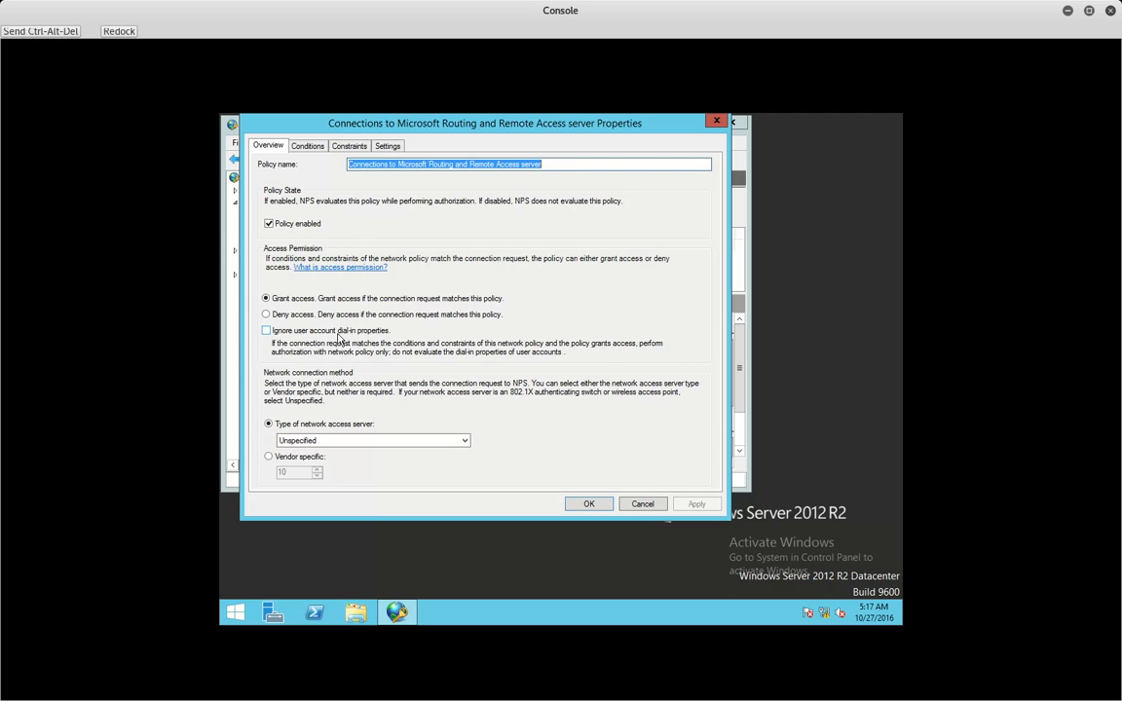
pyautogui.click(266, 332)
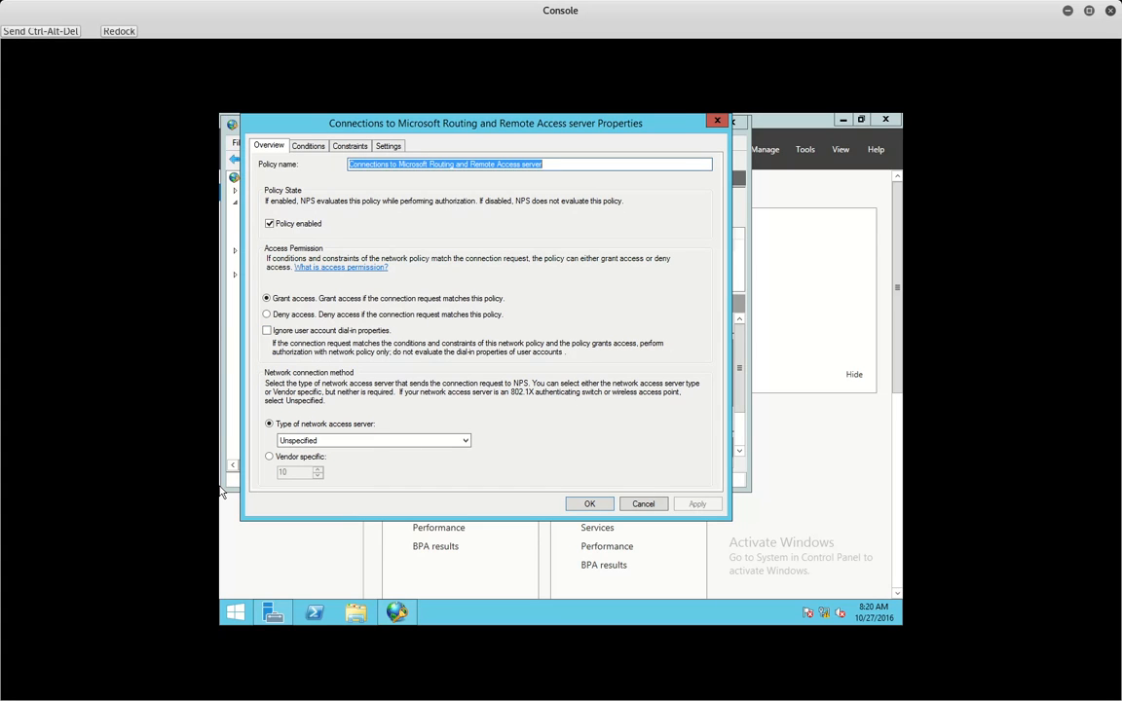
# - Check the policy's MS-RAS Vendor ID ^311$ condition on the Conditions tab, then close with OK
pyautogui.click(306, 146)
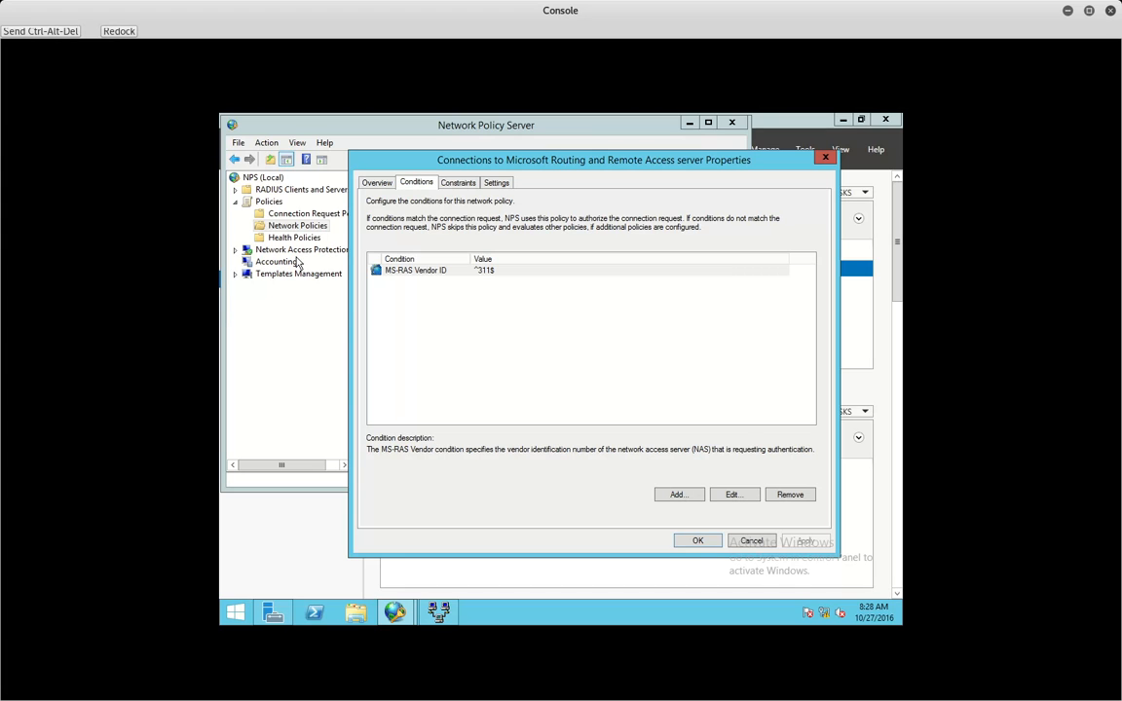
pyautogui.click(699, 542)
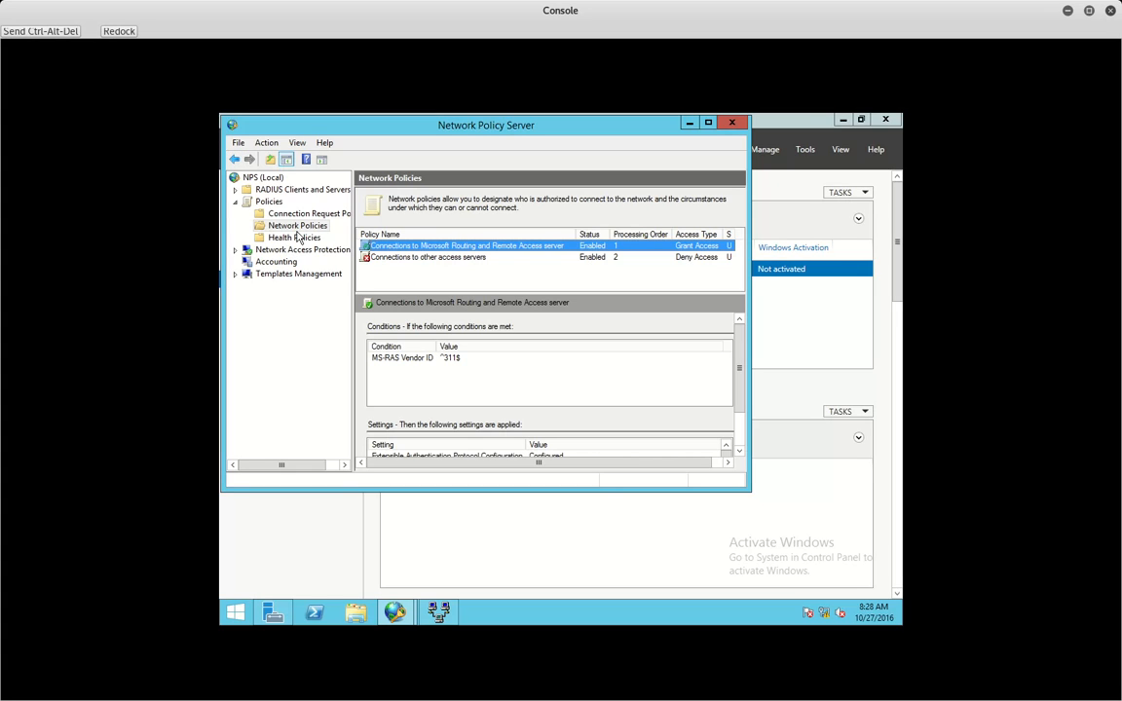
# - Inspect the accounting log file settings: C:\Windows\system32\LogFiles directory and ODBC (Legacy) format
pyautogui.click(274, 262)
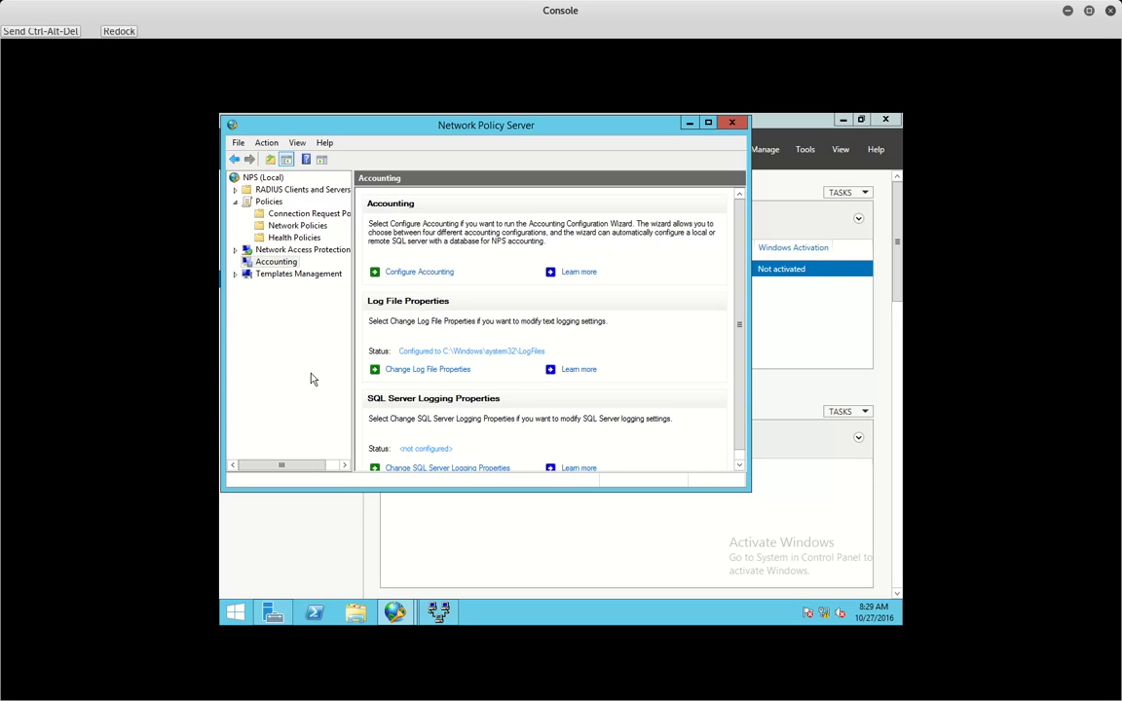
pyautogui.click(460, 371)
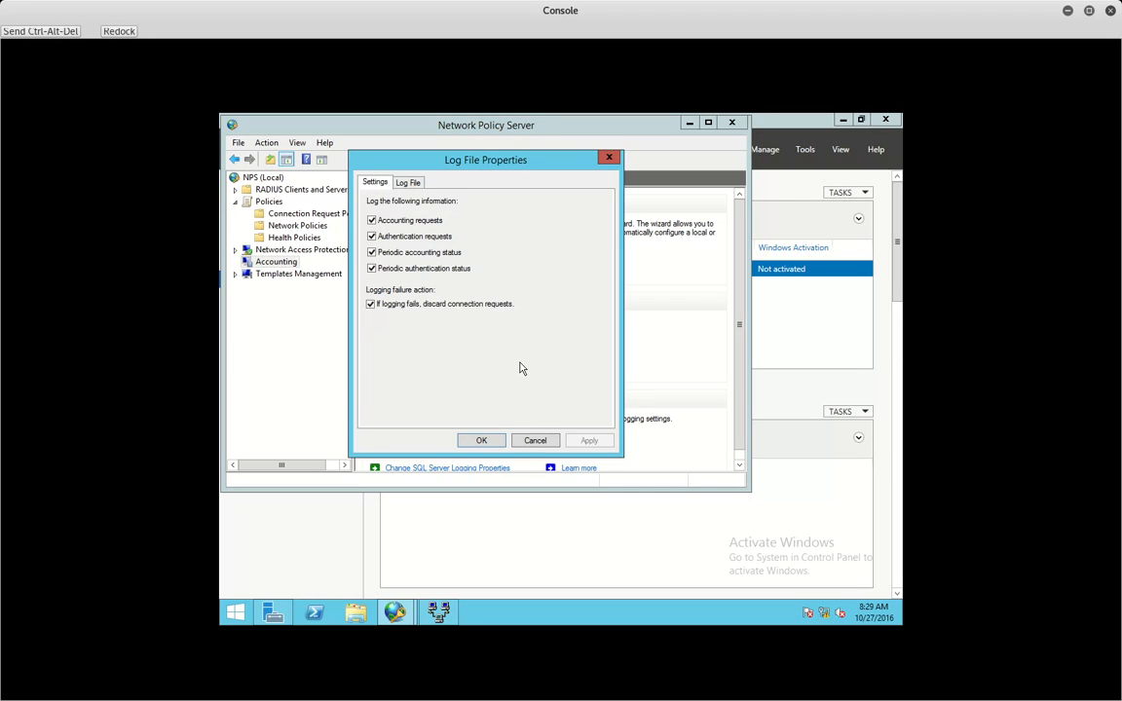
pyautogui.click(407, 183)
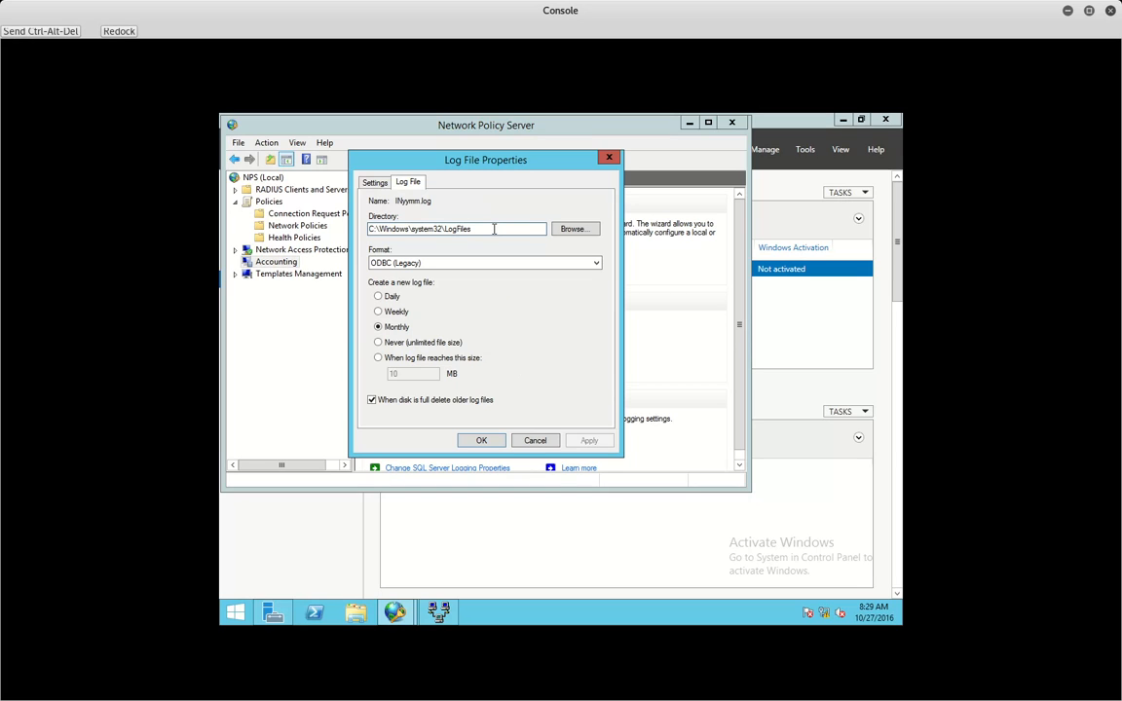
pyautogui.doubleClick(405, 228)
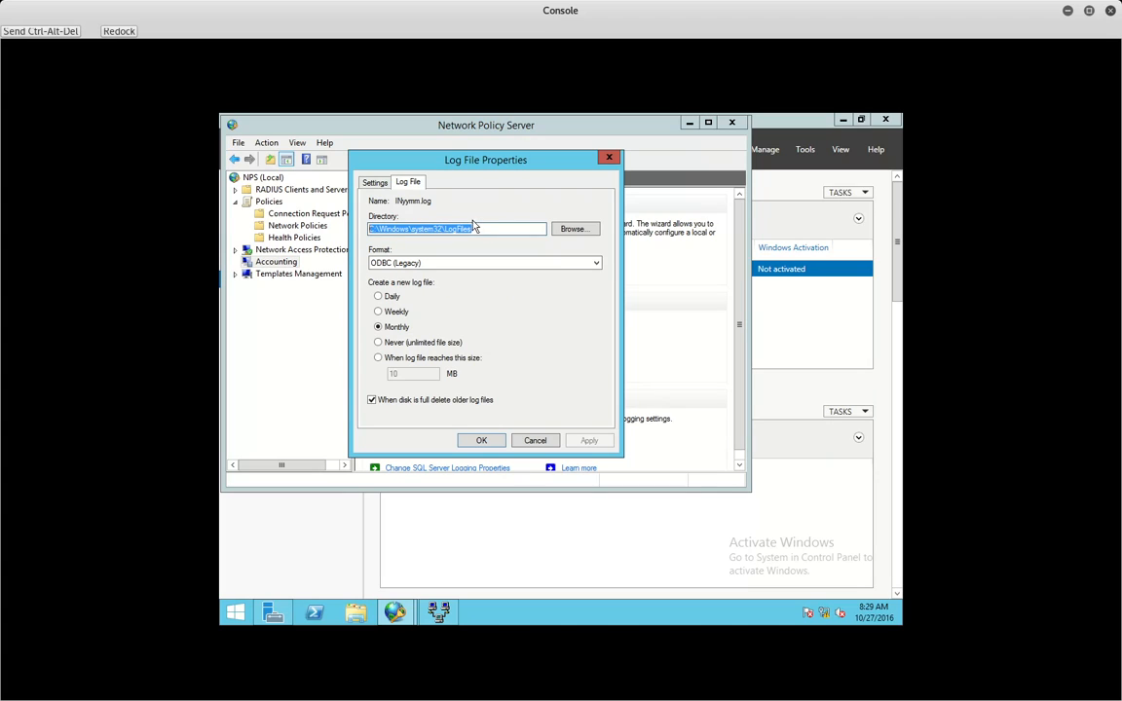
pyautogui.moveTo(477, 232); pyautogui.dragTo(363, 242)
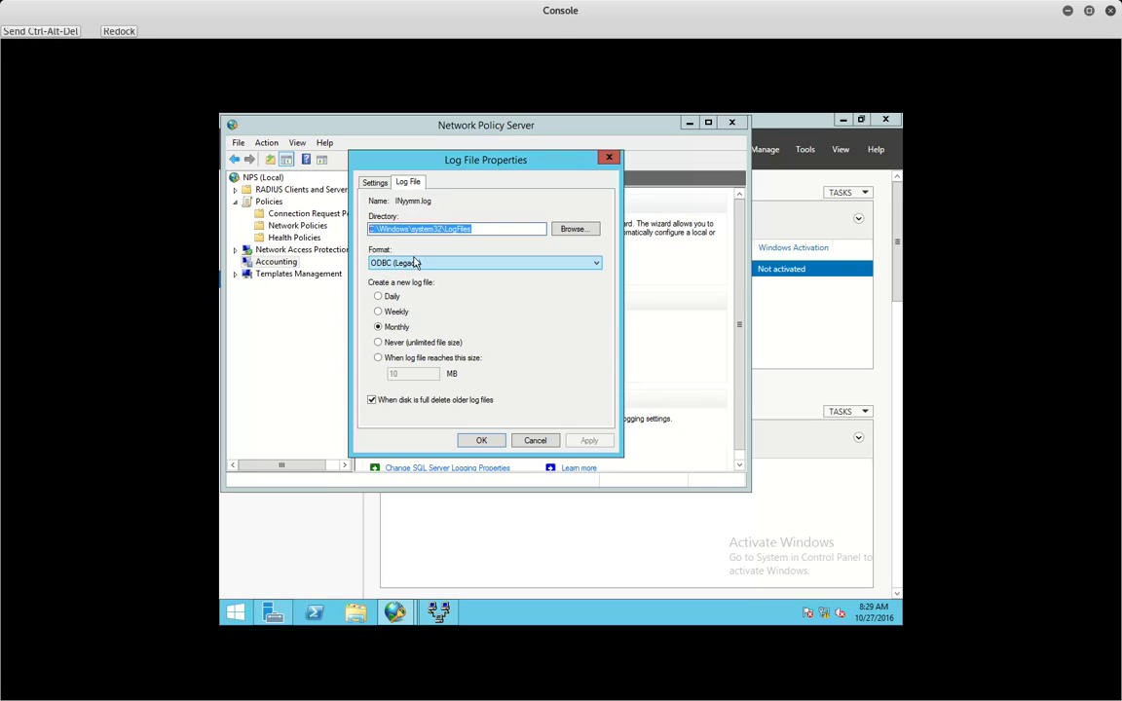
pyautogui.click(426, 262)
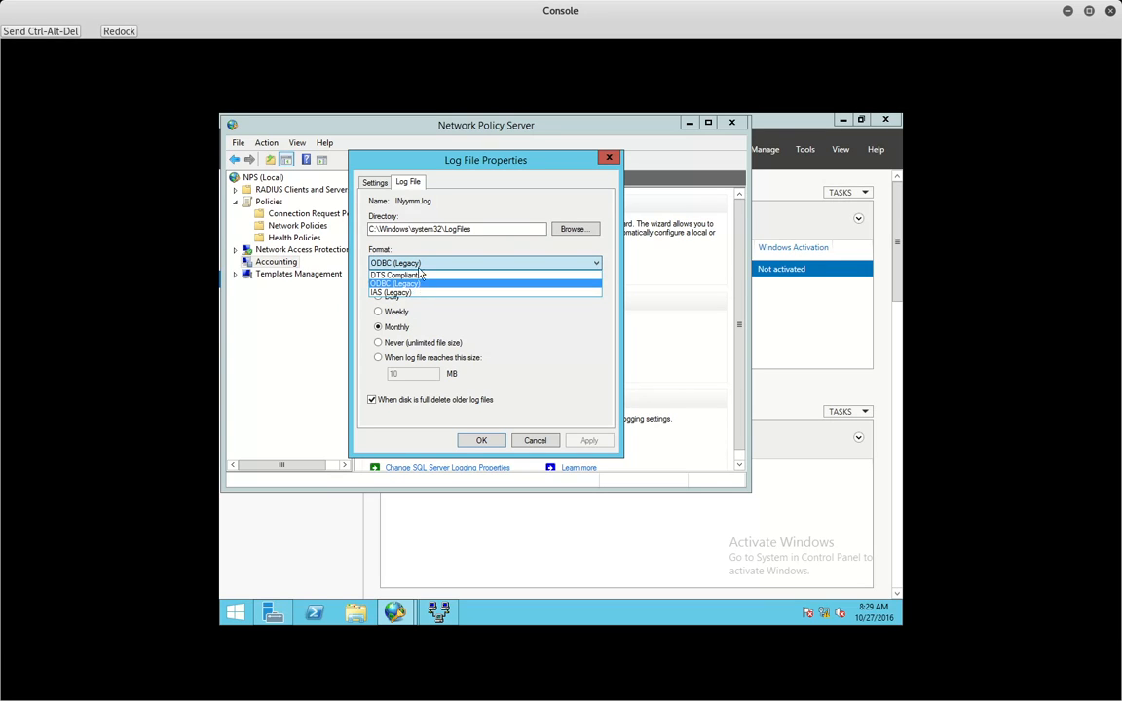
pyautogui.click(411, 284)
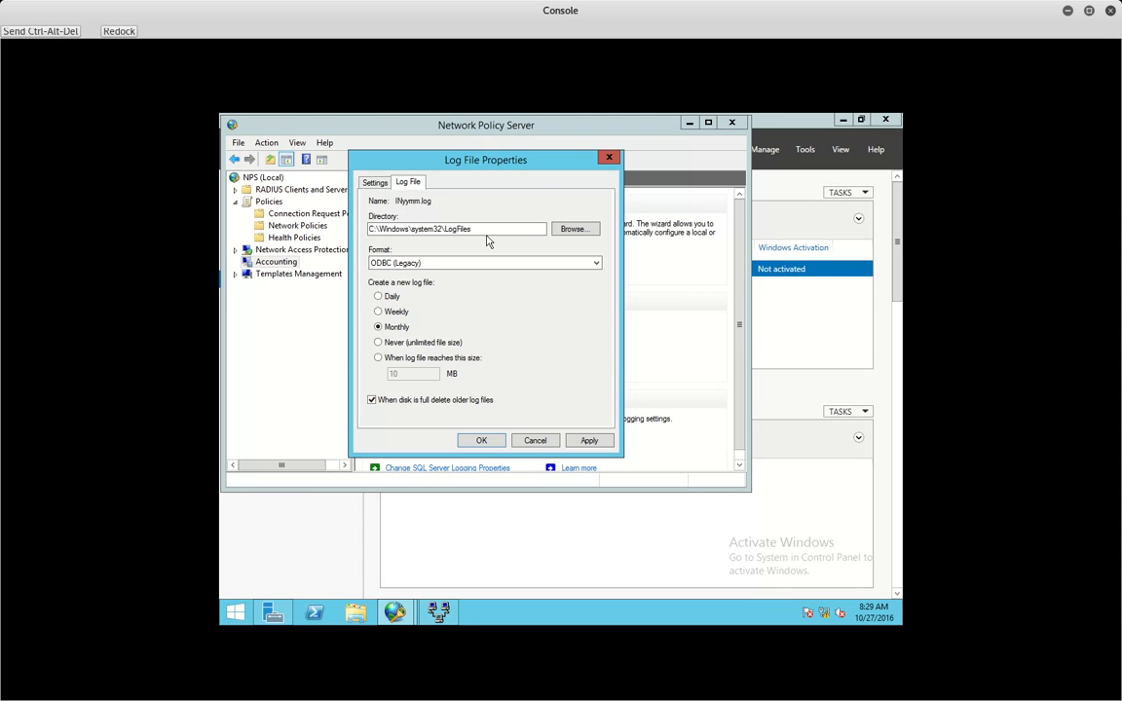
pyautogui.moveTo(477, 230); pyautogui.dragTo(375, 231)
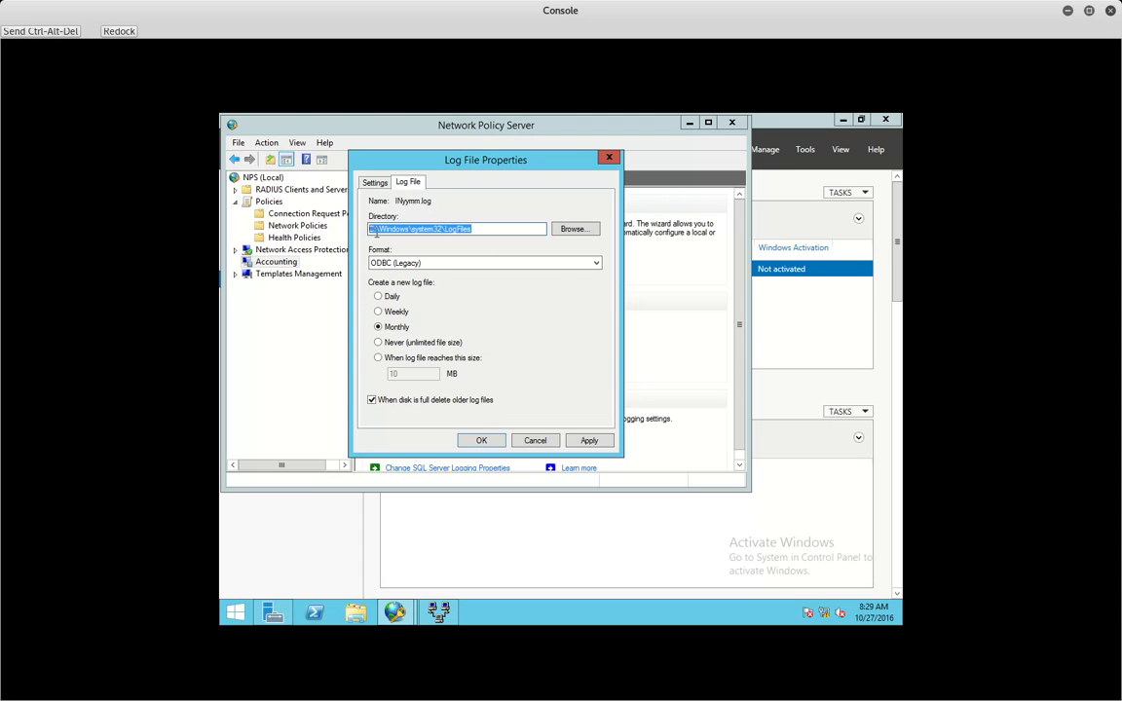
# - Browse to C:\Windows in File Explorer
pyautogui.click(366, 615)
pyautogui.doubleClick(521, 397)
pyautogui.doubleClick(470, 324)
pyautogui.click(547, 347)
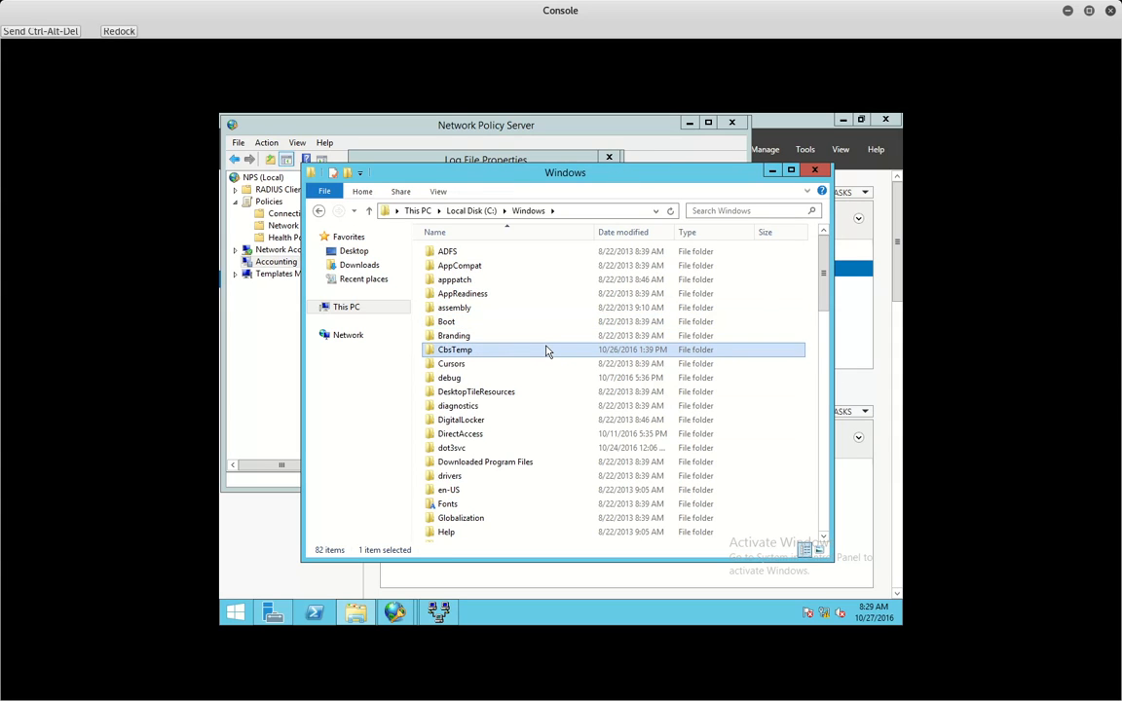
# - Go into System32\LogFiles and open the IN1610 accounting log in Notepad
pyautogui.write('sys')
pyautogui.press('Down')
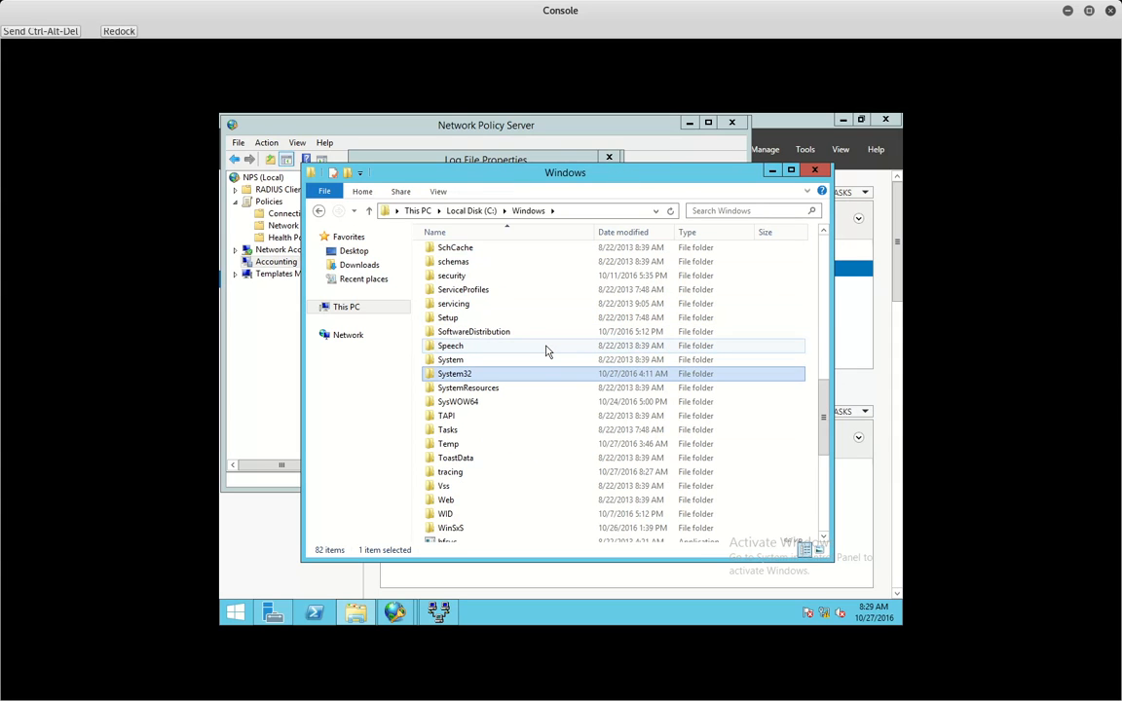
pyautogui.press('Return')
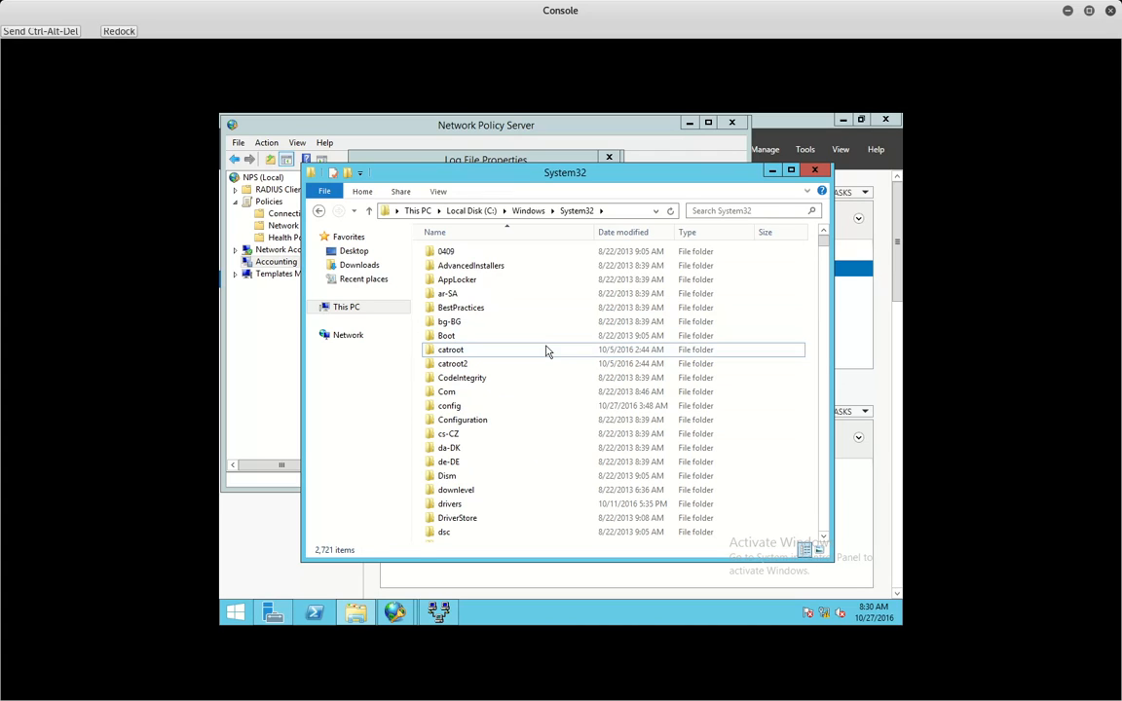
pyautogui.click(546, 351)
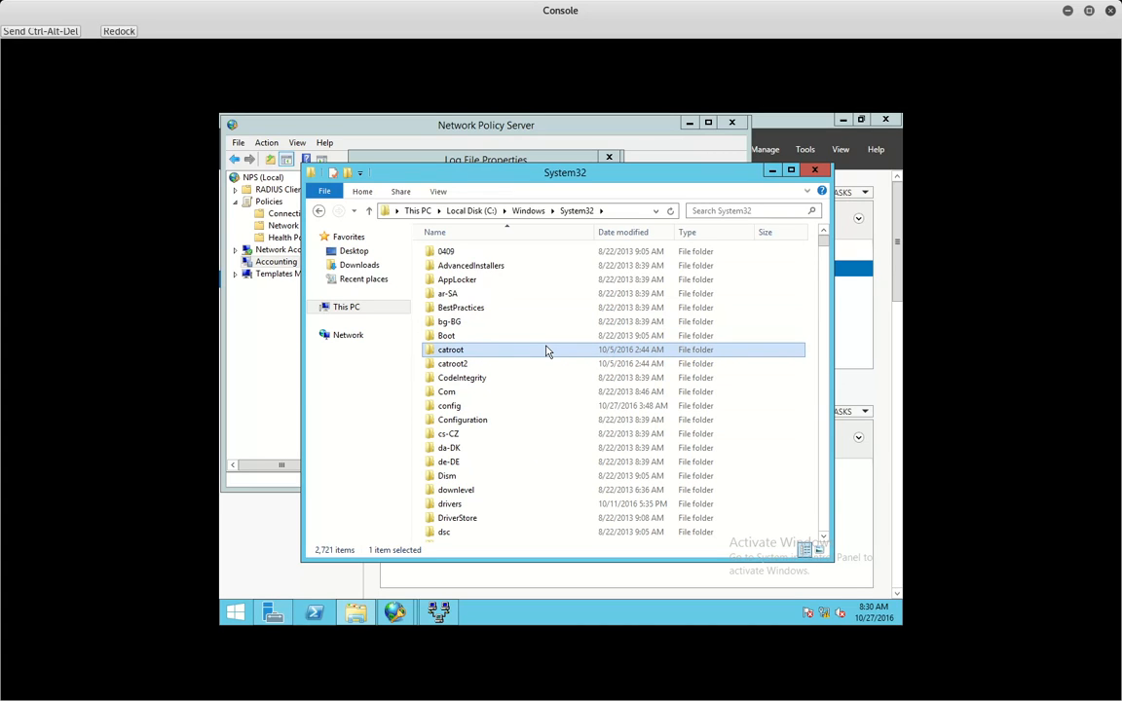
pyautogui.write('logfiles')
pyautogui.press('Return')
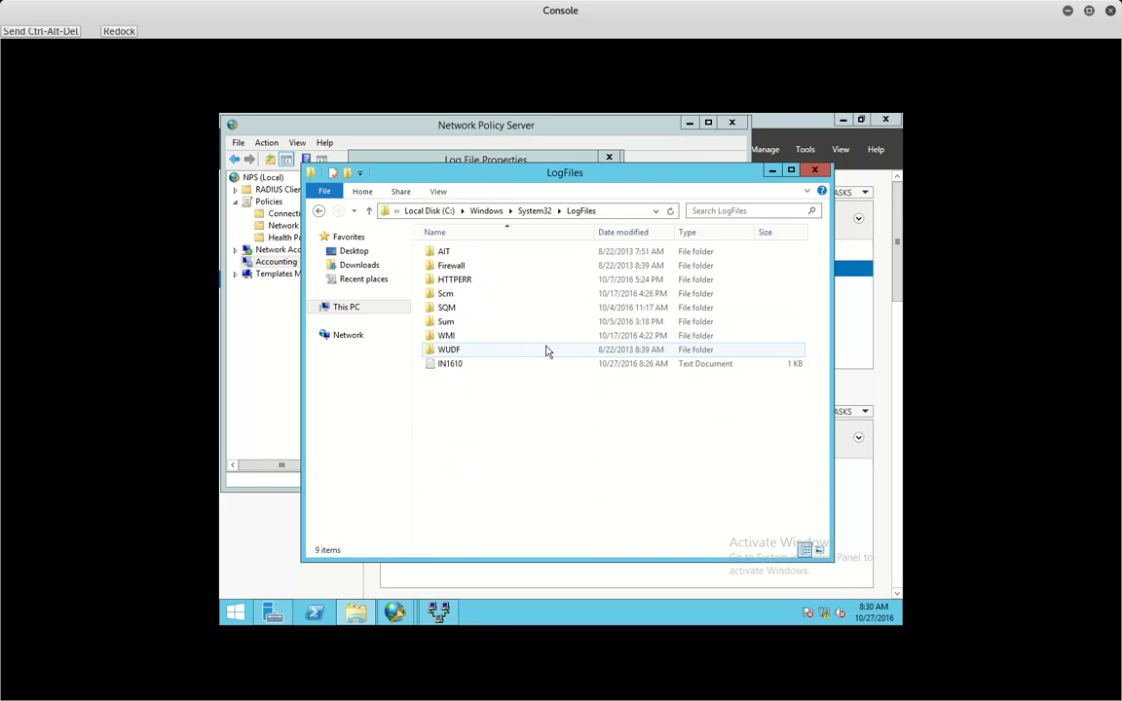
pyautogui.doubleClick(462, 365)
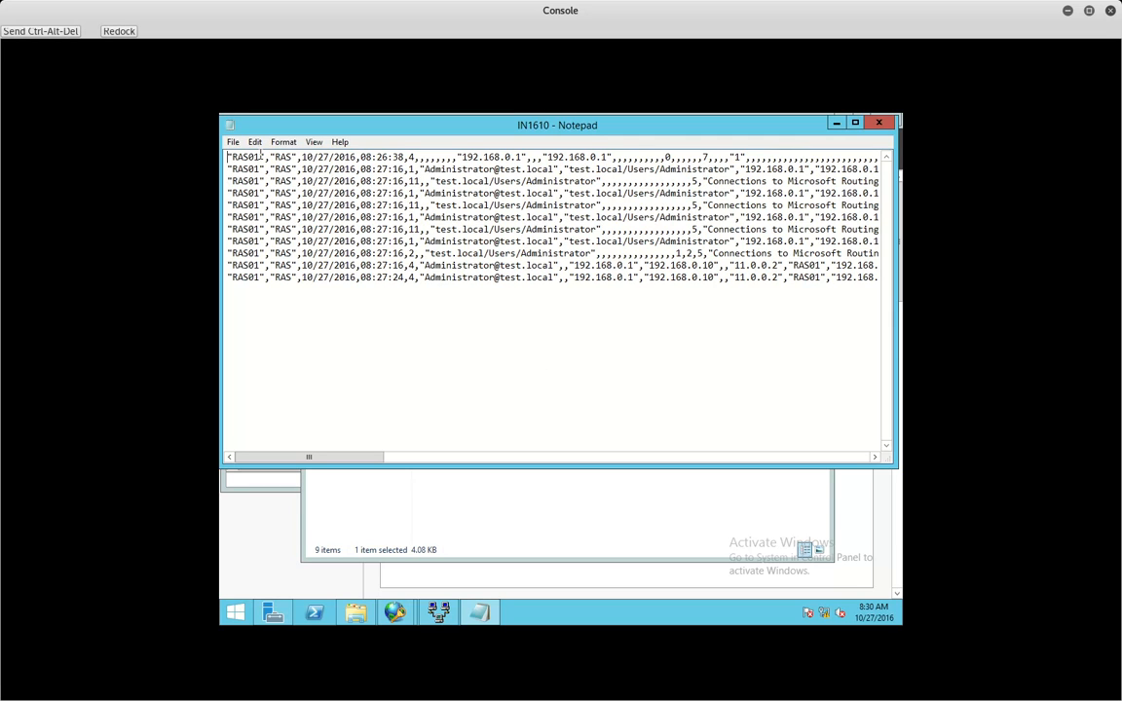
# - Highlight the RAS01 server name, date, 192.168.0.1 address, and other fields in the IN1610 log entries
pyautogui.moveTo(260, 156); pyautogui.dragTo(233, 150)
pyautogui.click(282, 157)
pyautogui.moveTo(312, 192); pyautogui.dragTo(334, 193)
pyautogui.click(410, 157)
pyautogui.moveTo(462, 159); pyautogui.dragTo(474, 156)
pyautogui.keyDown('shift'); pyautogui.click(522, 158); pyautogui.keyUp('shift')
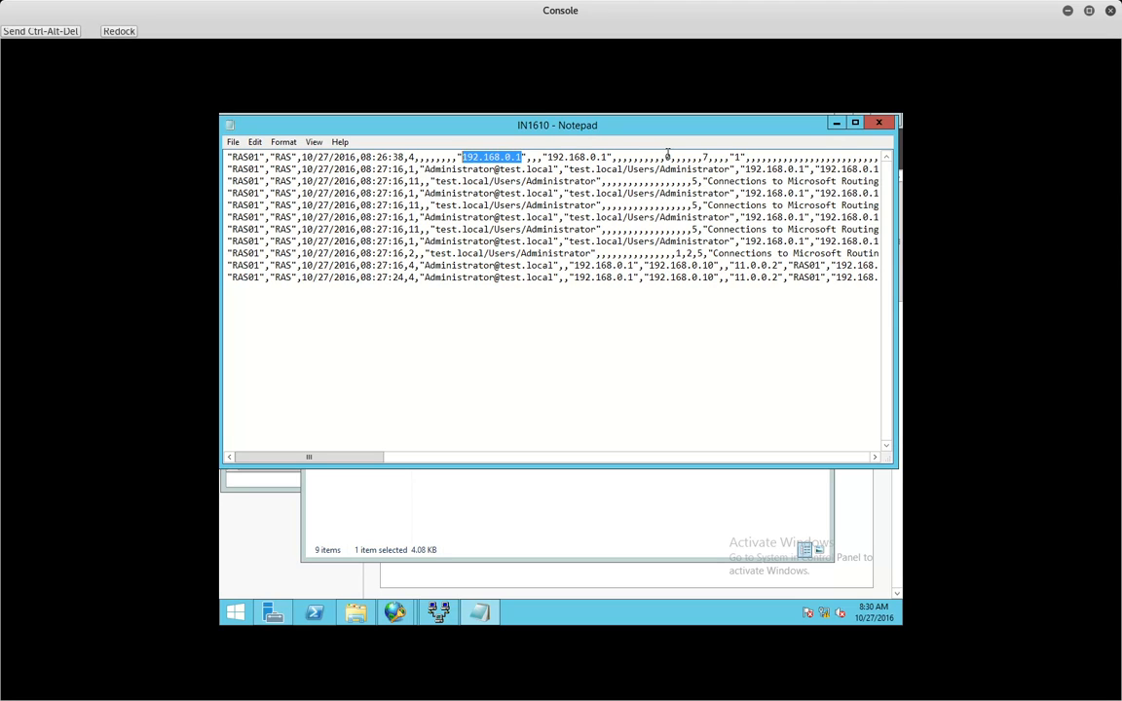
pyautogui.moveTo(665, 157); pyautogui.dragTo(671, 157)
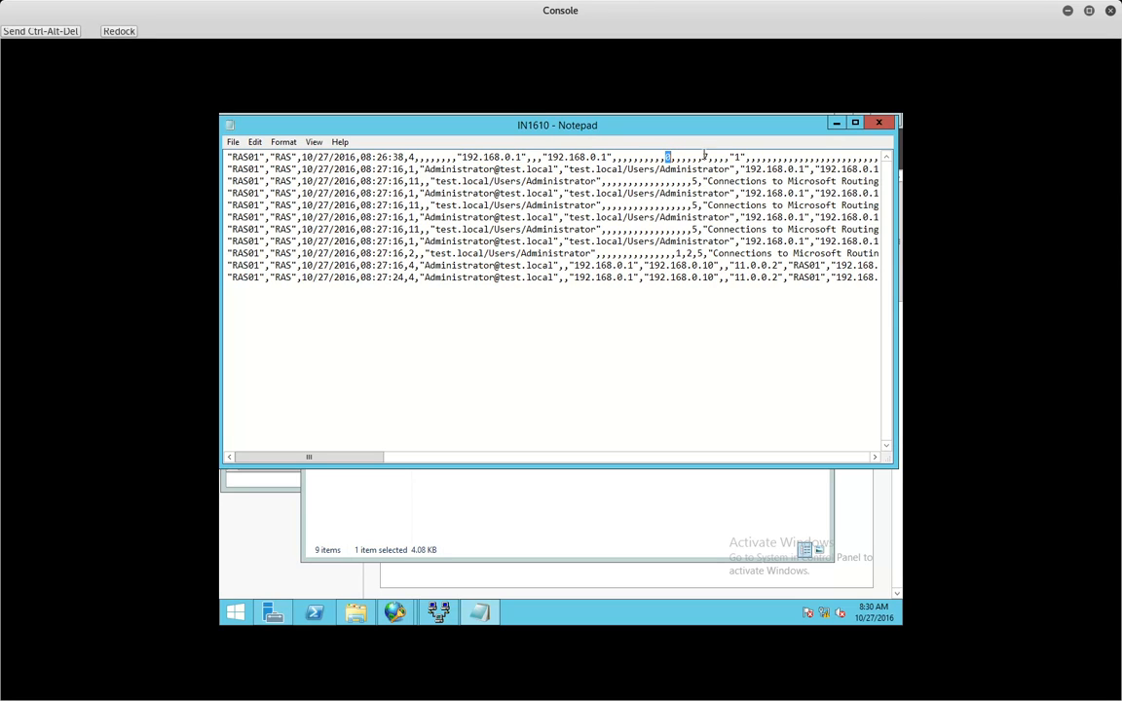
pyautogui.doubleClick(705, 157)
pyautogui.click(616, 157)
pyautogui.click(632, 158)
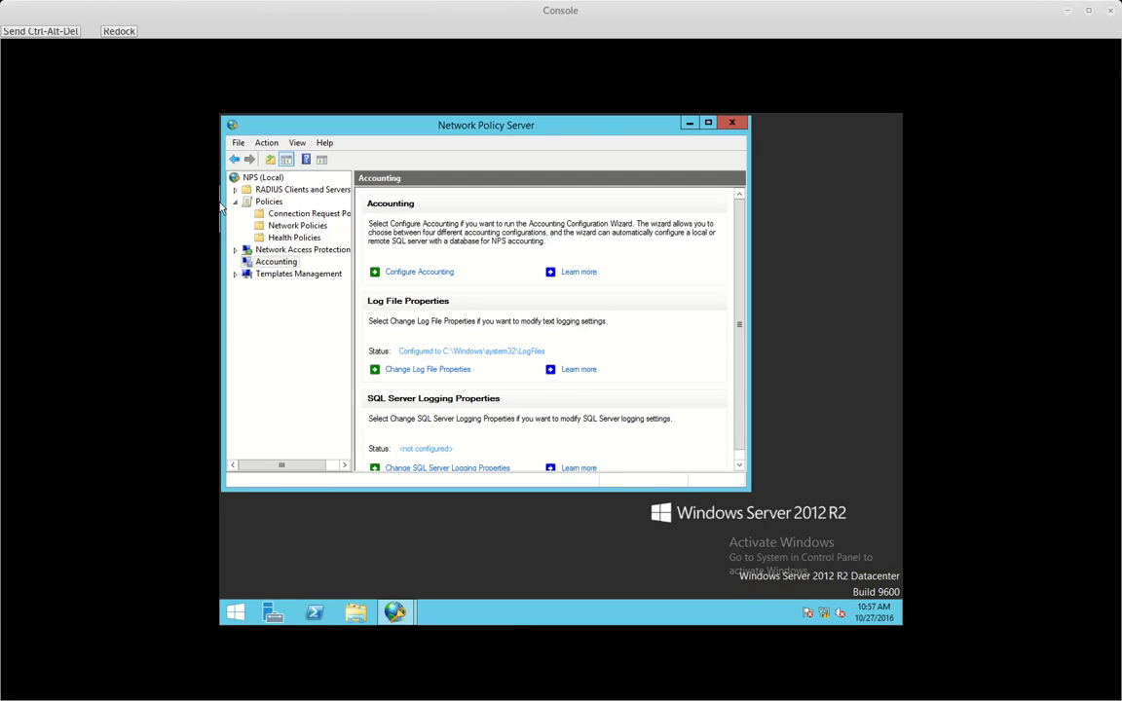
# - Check the accounting log file name, folder and format, then close the settings with OK
pyautogui.click(407, 371)
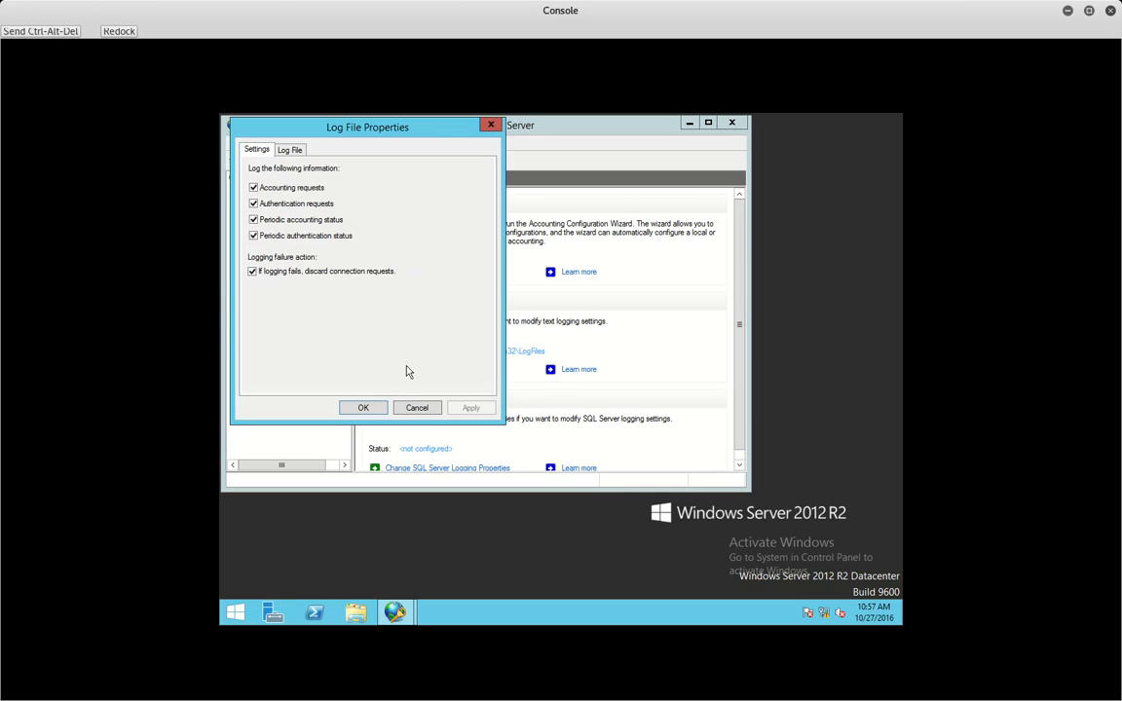
pyautogui.click(288, 149)
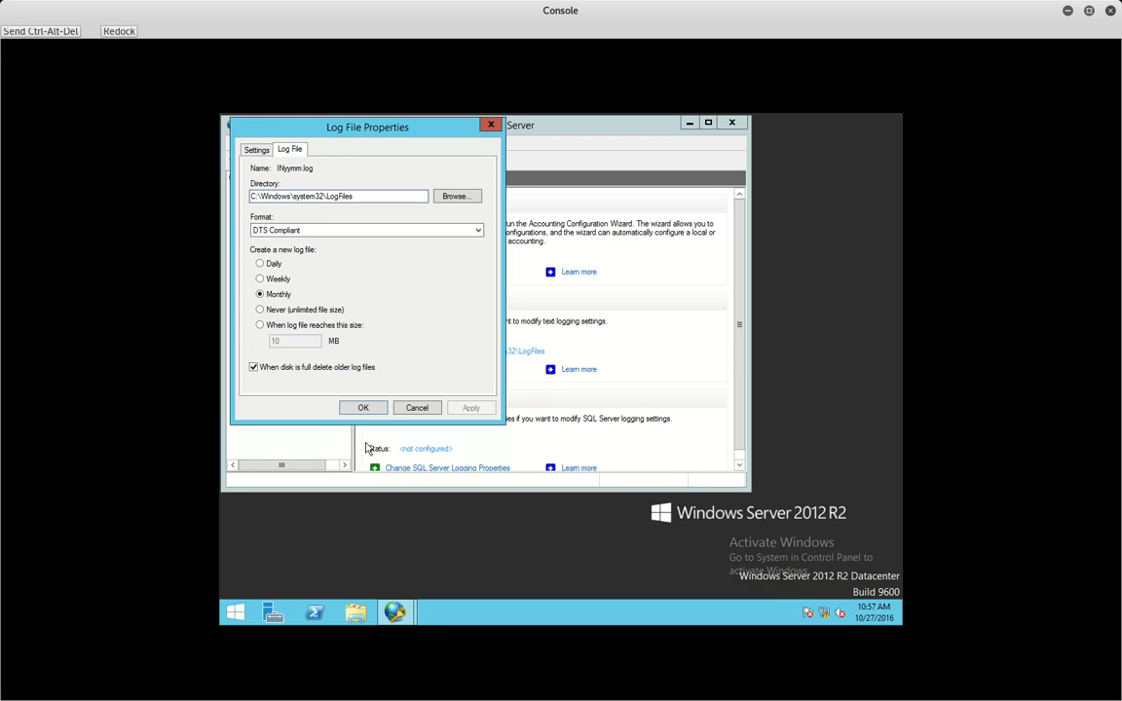
pyautogui.click(358, 413)
# - Browse to C:\Windows\System32\LogFiles and open IN1610 with Notepad
pyautogui.click(355, 611)
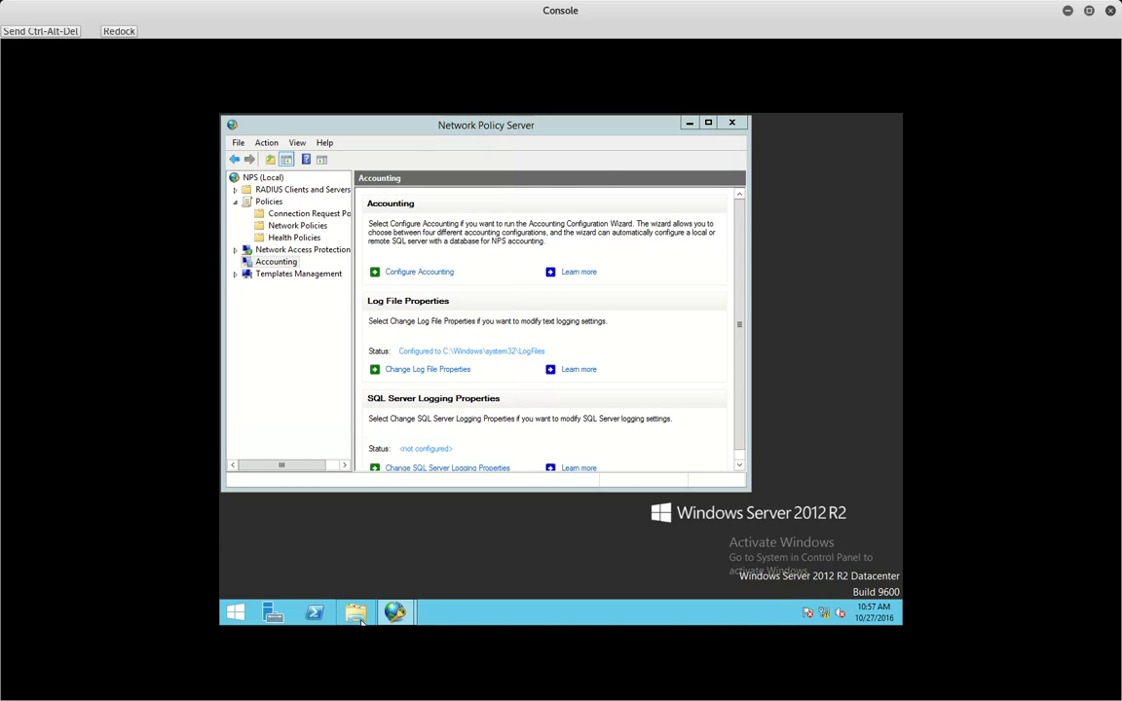
pyautogui.doubleClick(579, 418)
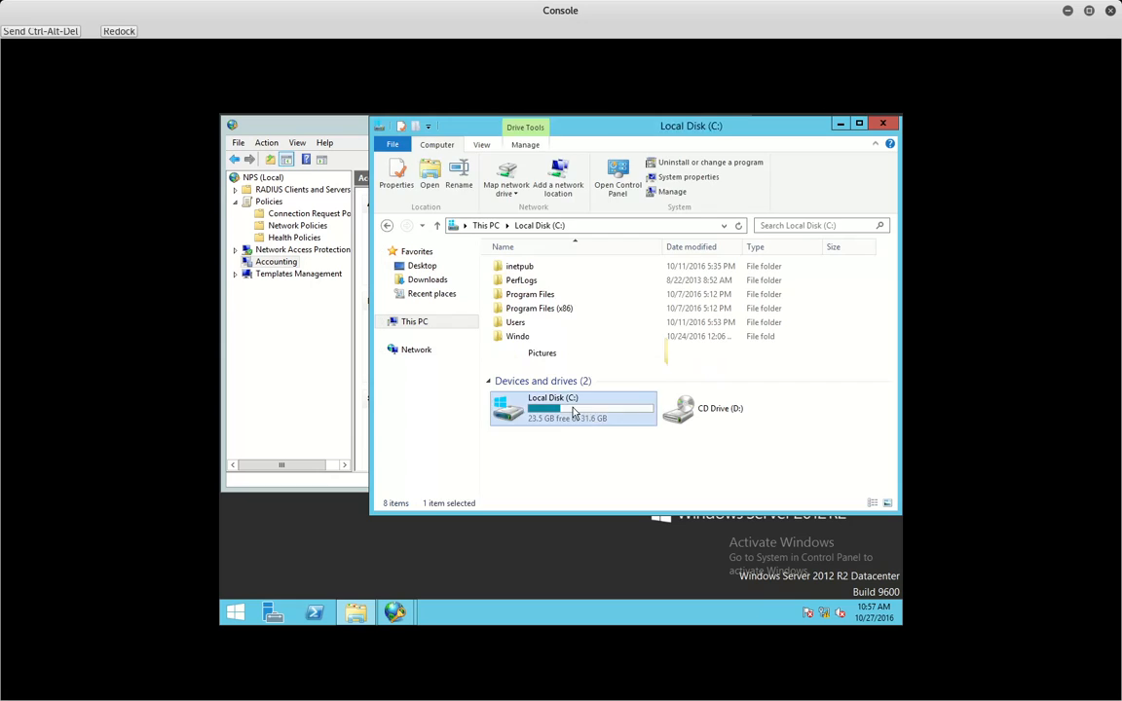
pyautogui.doubleClick(527, 337)
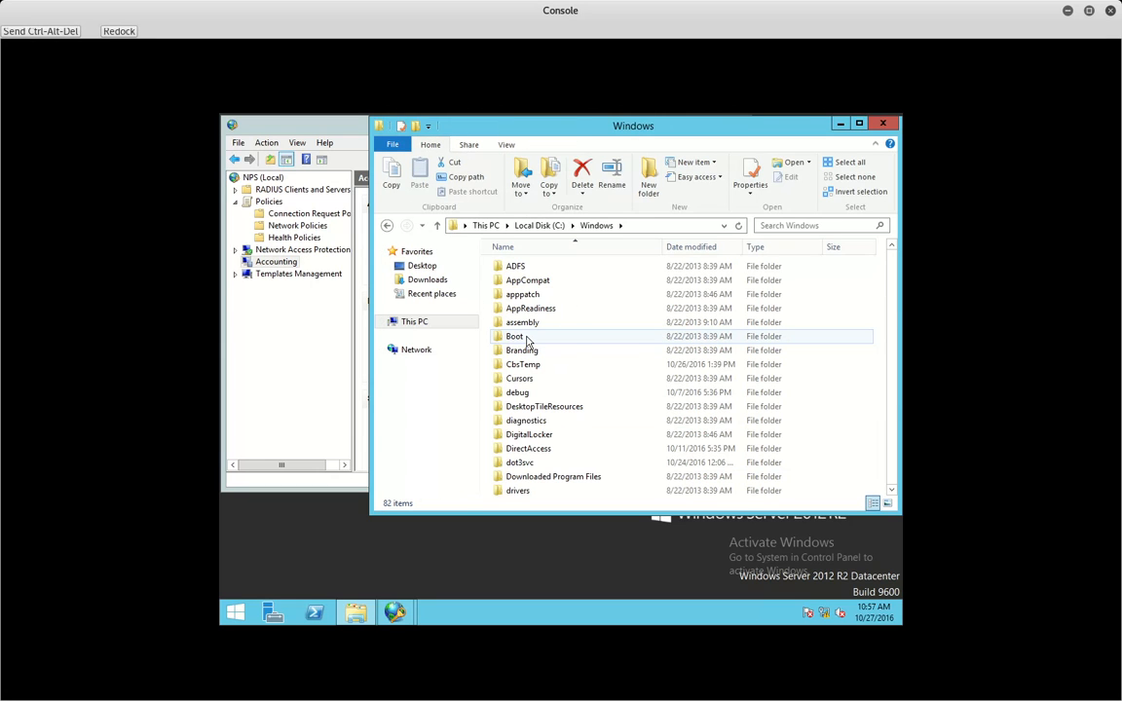
pyautogui.write('sy')
pyautogui.press('Down')
pyautogui.press('Return')
pyautogui.write('log')
pyautogui.press('Return')
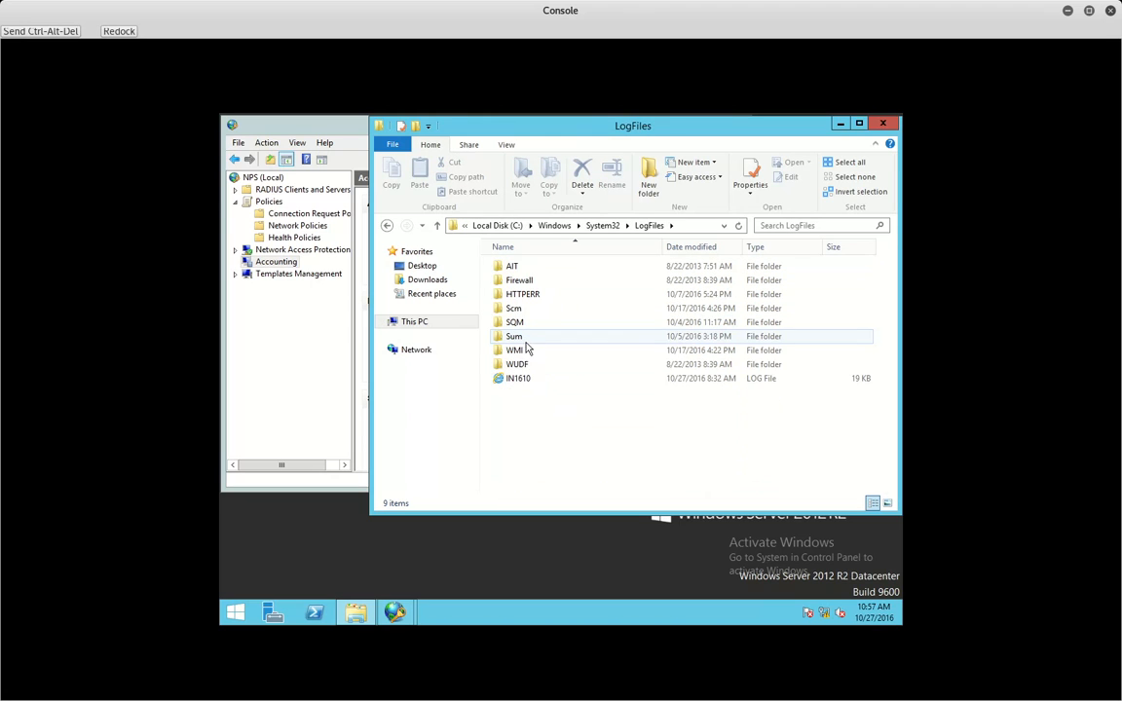
pyautogui.rightClick(517, 380)
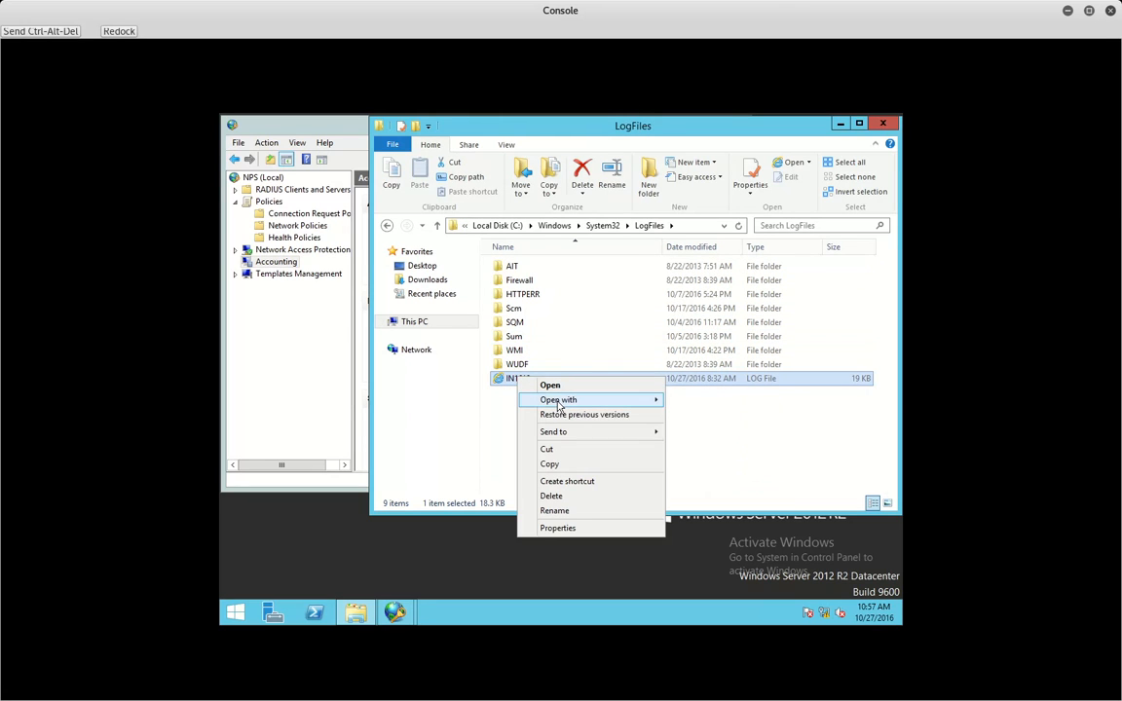
pyautogui.moveTo(599, 399)
pyautogui.click(719, 450)
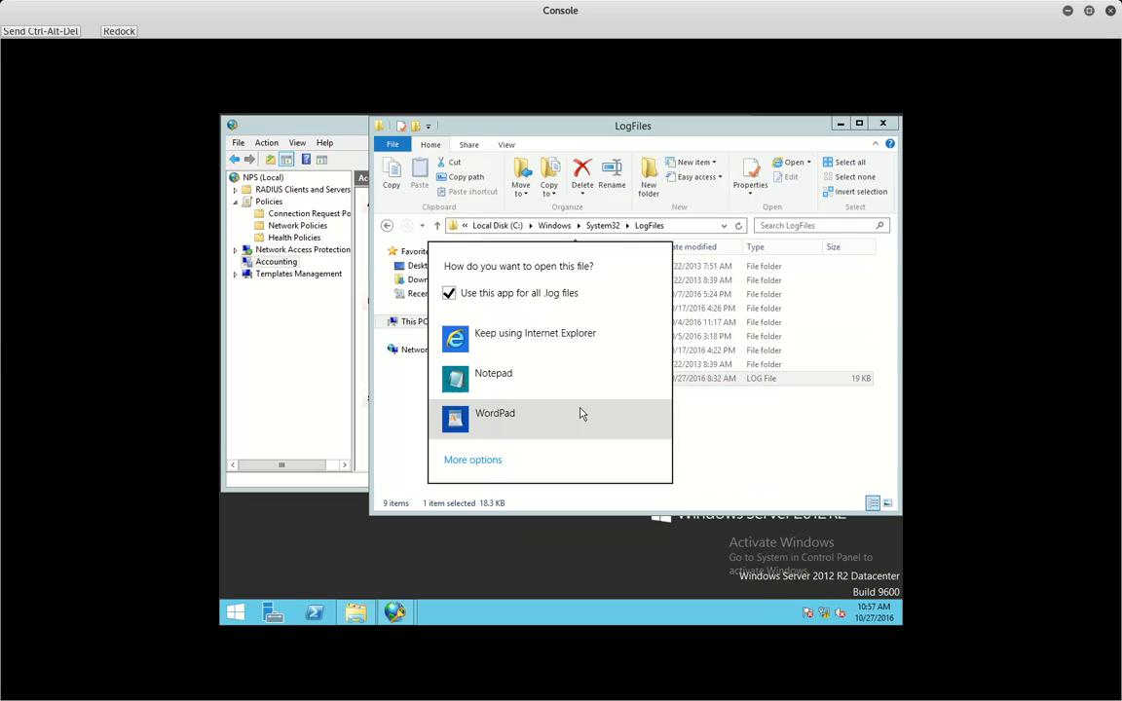
pyautogui.click(507, 388)
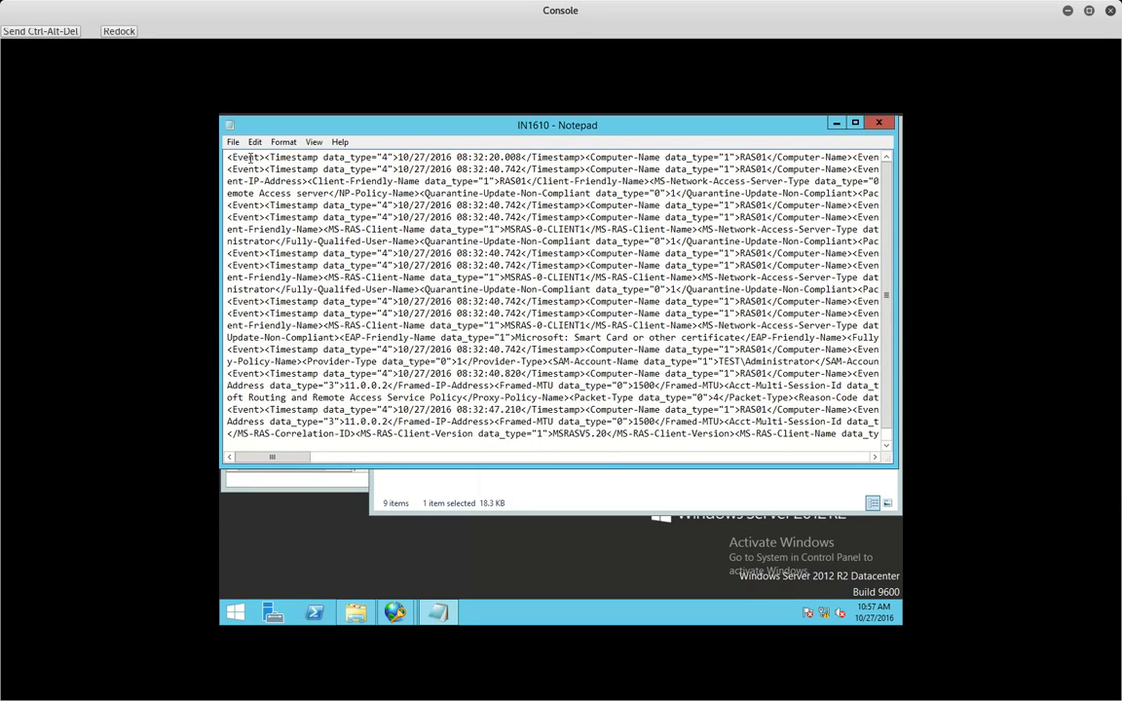
# - Highlight the opening Event tag and the line 9 Timestamp attribute and year in the IN1610 log
pyautogui.moveTo(265, 160); pyautogui.dragTo(225, 154)
pyautogui.moveTo(397, 253); pyautogui.dragTo(271, 253)
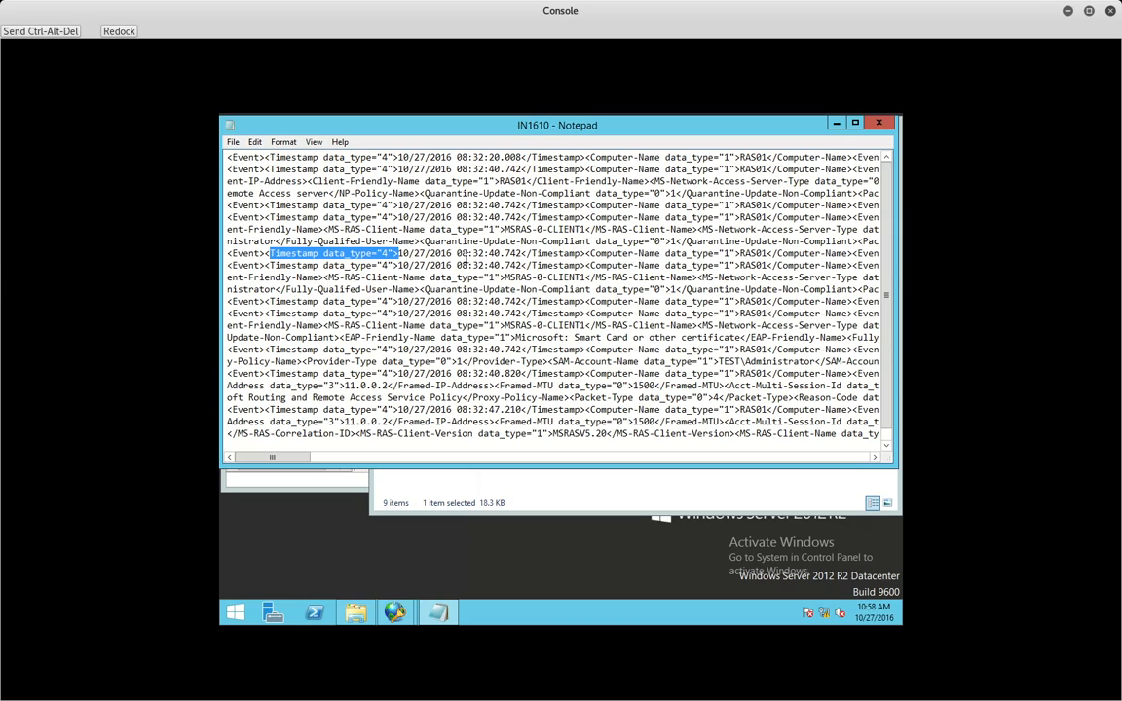
pyautogui.click(451, 252)
pyautogui.moveTo(451, 252); pyautogui.dragTo(425, 253)
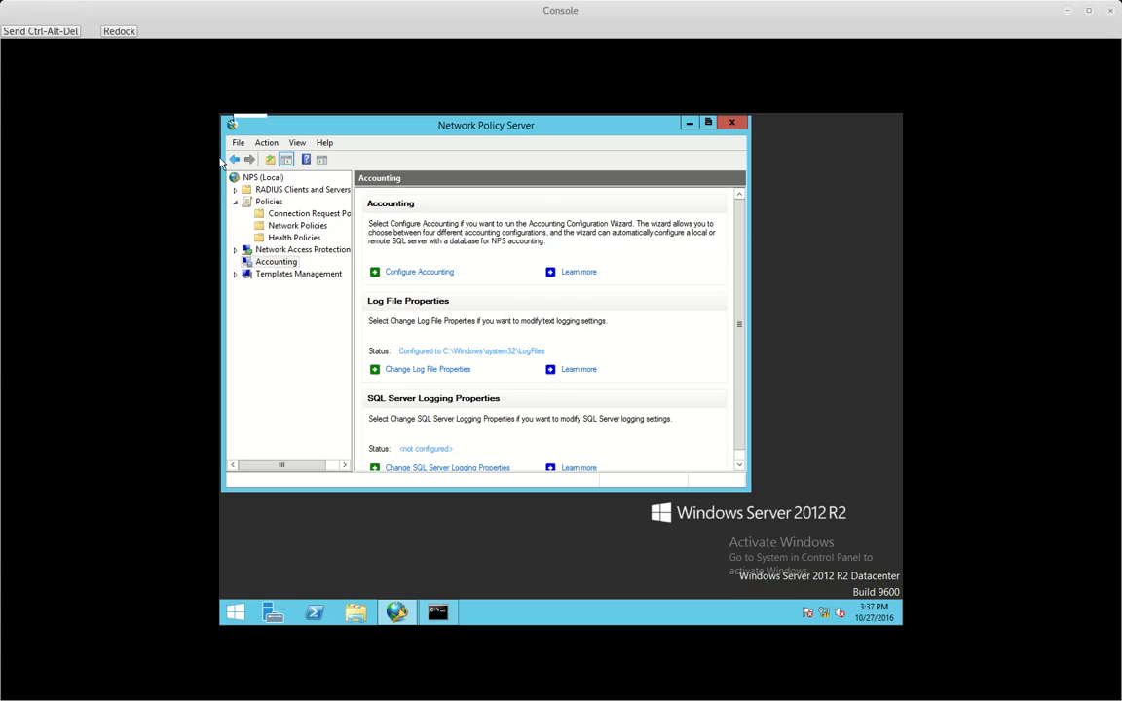
# - Open the Routing and Remote Access server policy's Conditions tab and start adding a condition
pyautogui.click(285, 222)
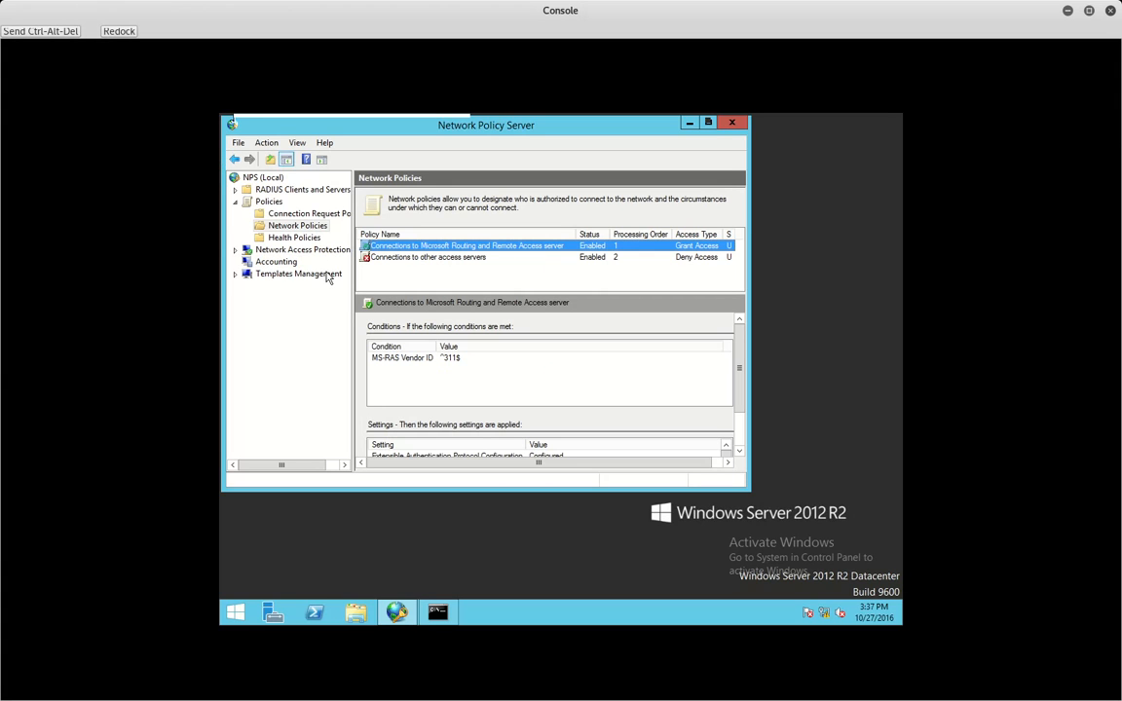
pyautogui.doubleClick(404, 245)
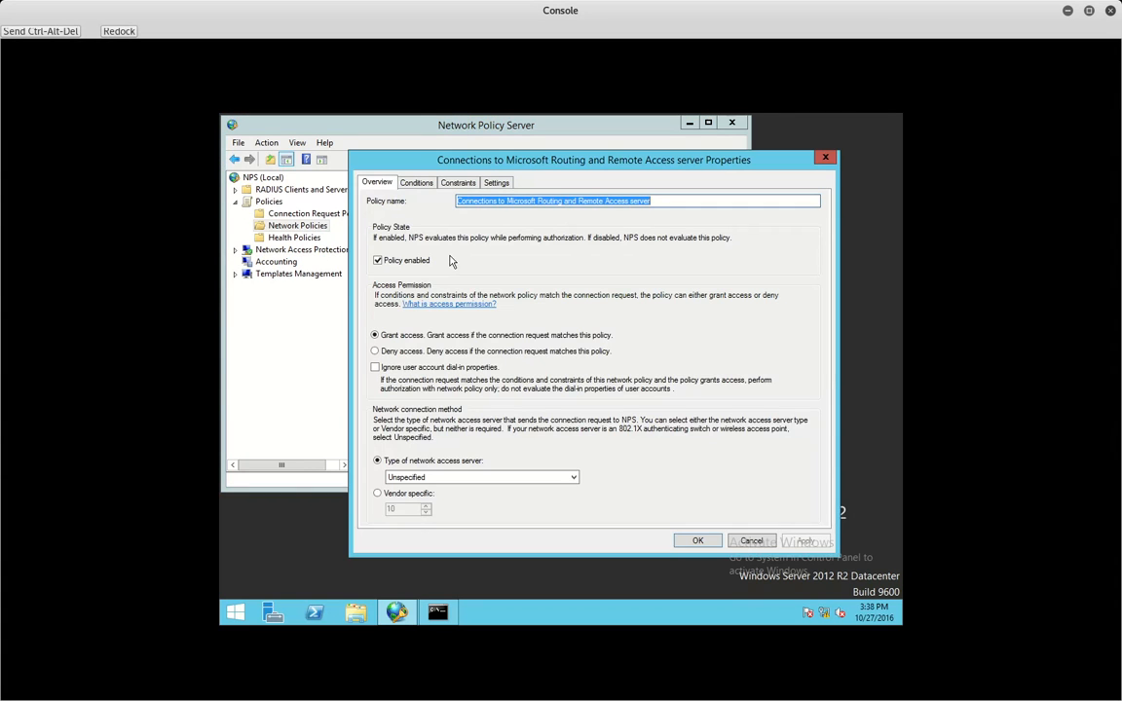
pyautogui.click(418, 184)
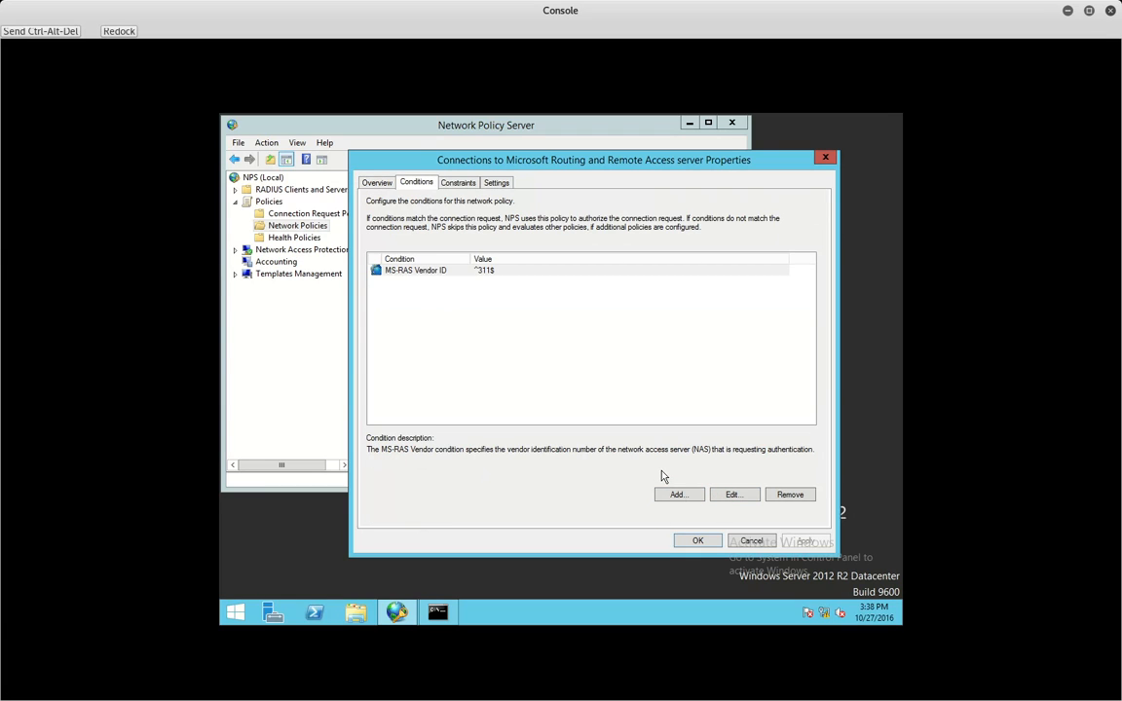
pyautogui.click(678, 494)
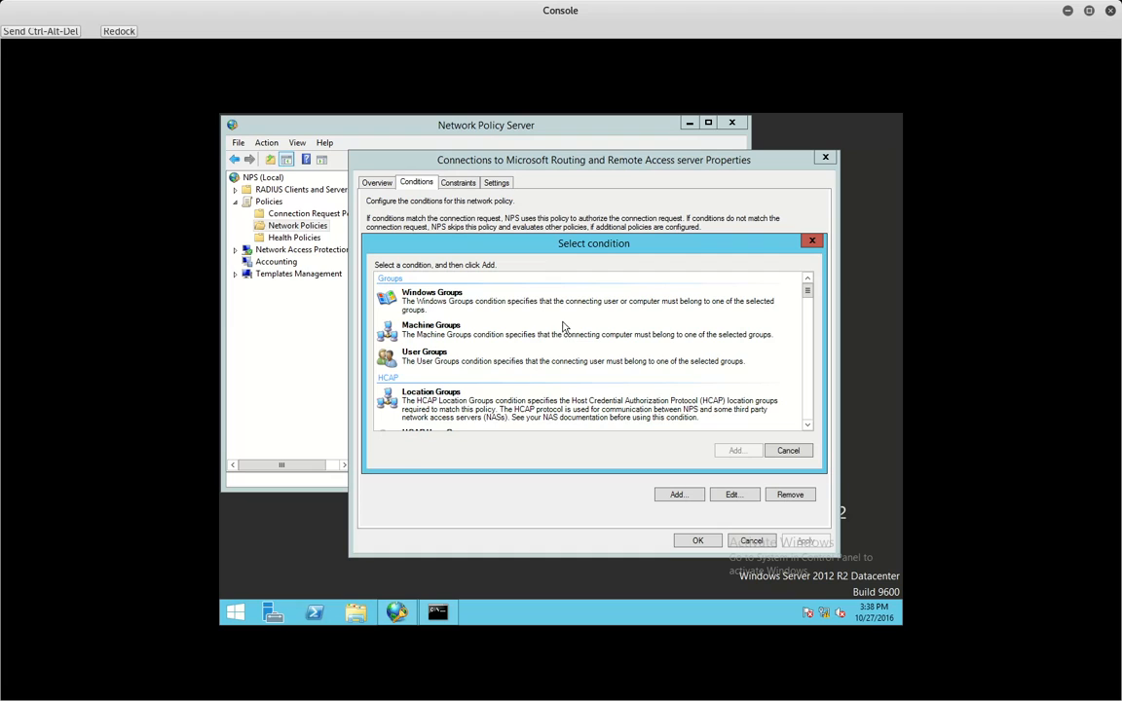
# - Add a Windows Groups condition requiring the TEST\Domain Admins group, found via Advanced search
pyautogui.click(479, 305)
pyautogui.doubleClick(479, 305)
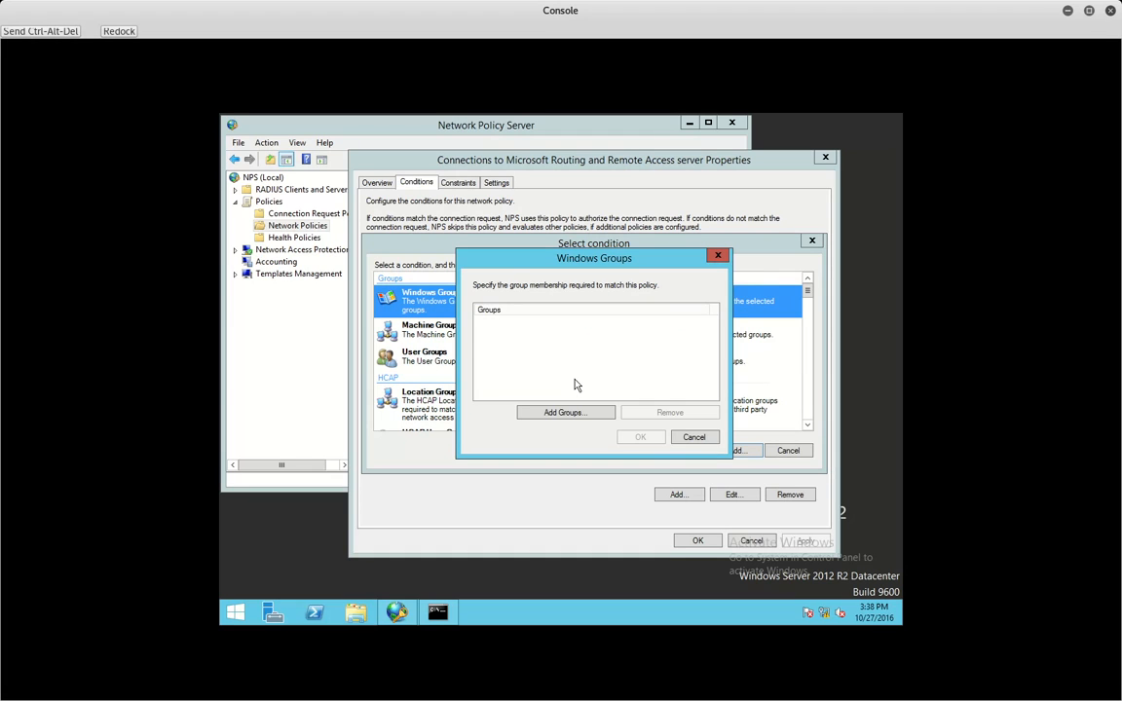
pyautogui.click(576, 413)
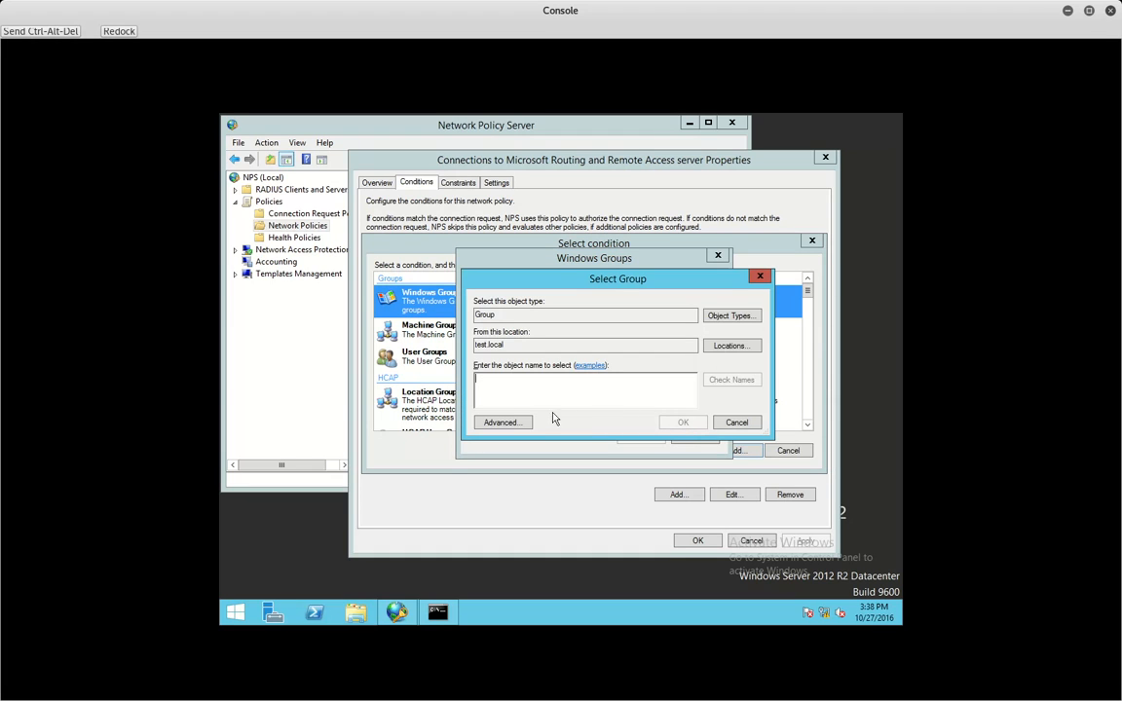
pyautogui.click(500, 422)
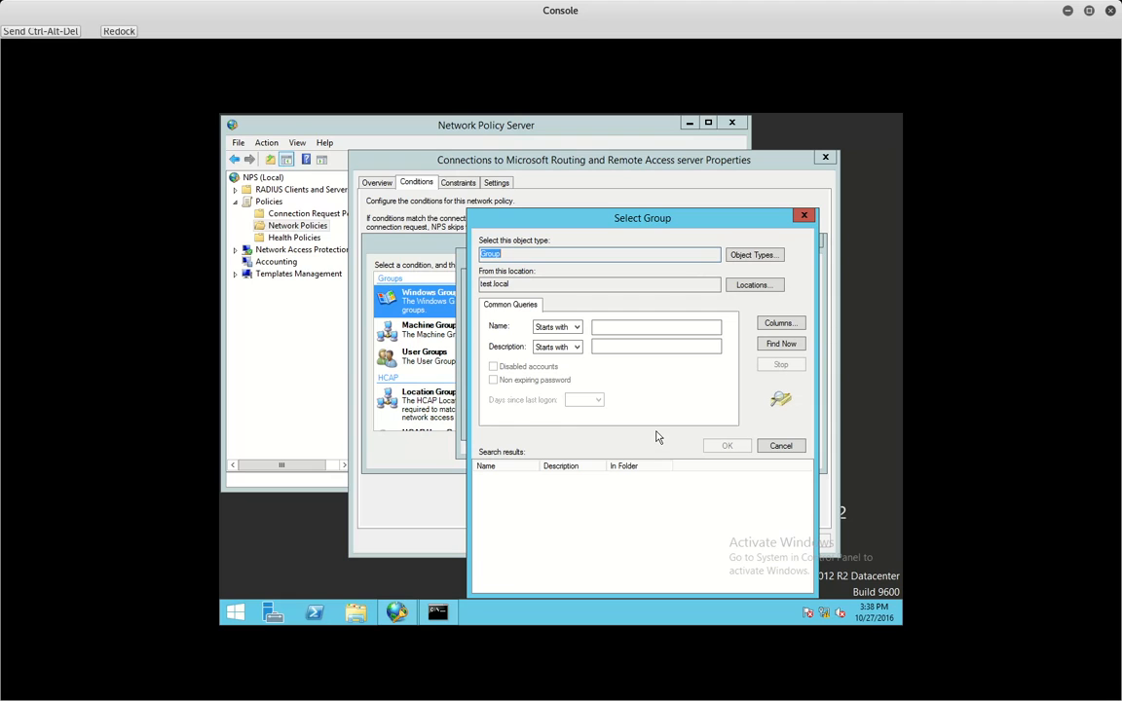
pyautogui.click(780, 345)
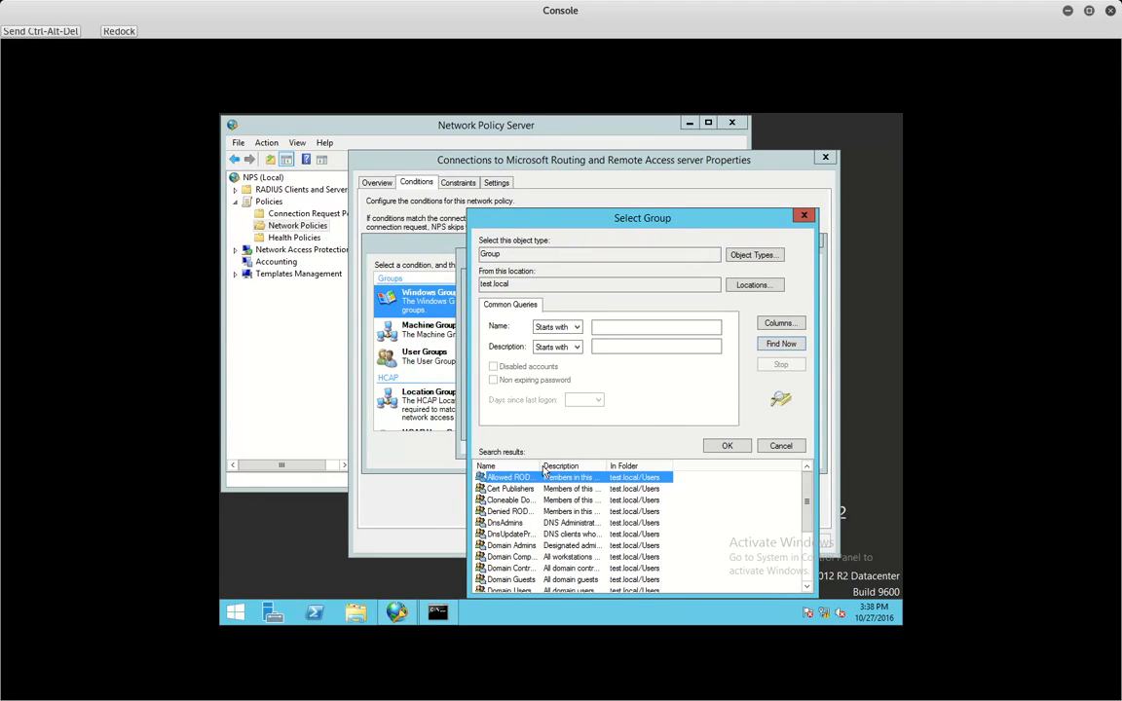
pyautogui.doubleClick(512, 545)
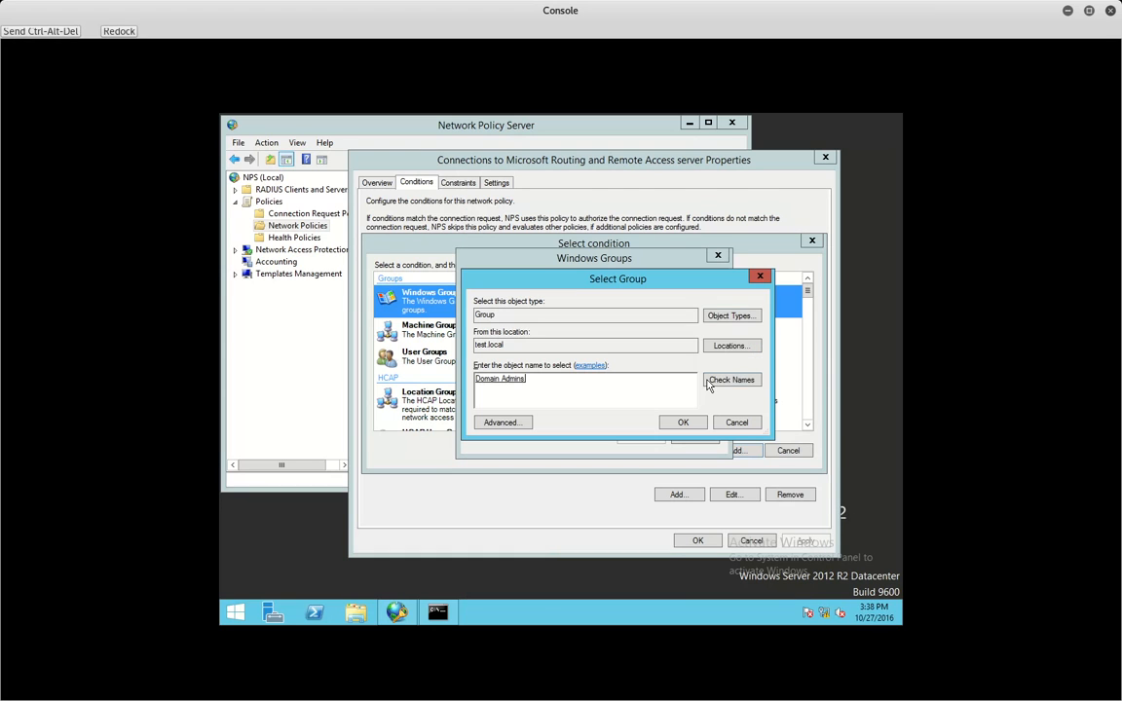
pyautogui.click(682, 421)
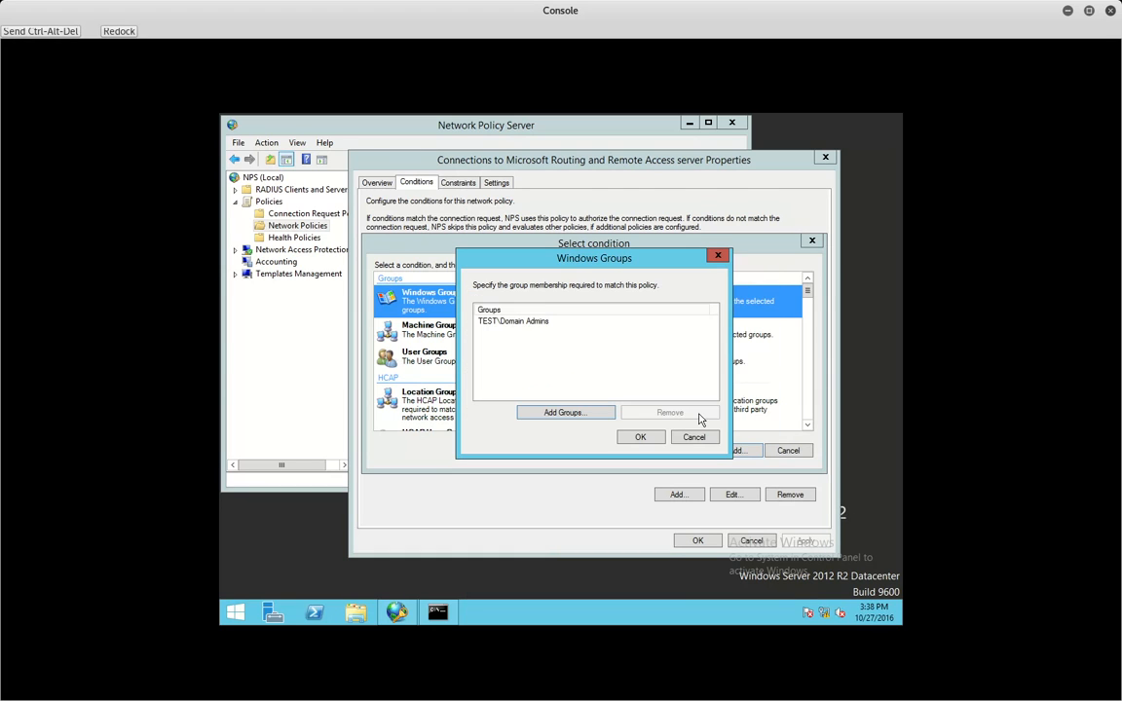
pyautogui.click(640, 437)
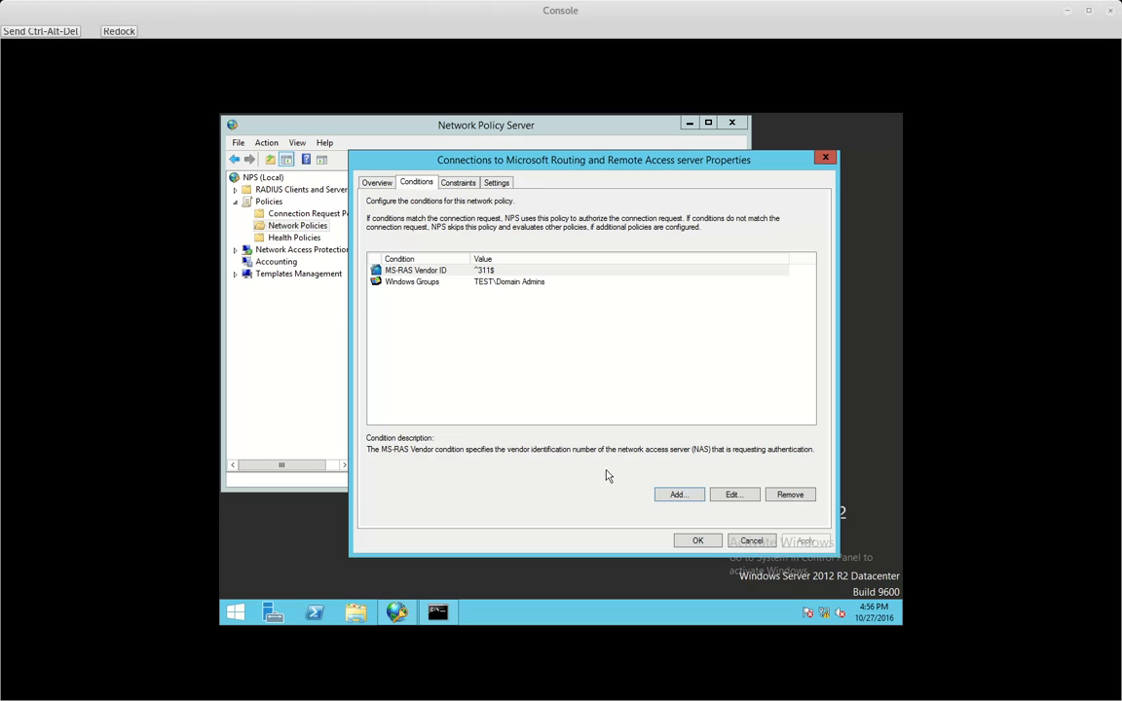
# - Start another condition, scroll the Select condition list, and open Operating System properties
pyautogui.click(672, 494)
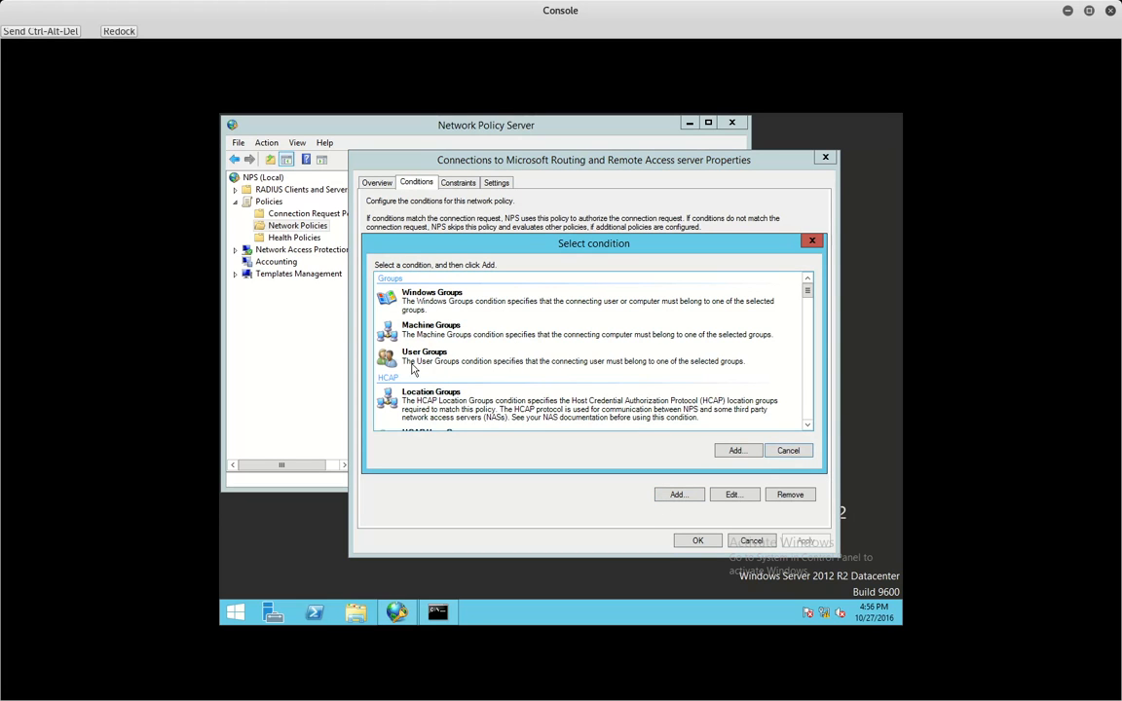
pyautogui.click(806, 425)
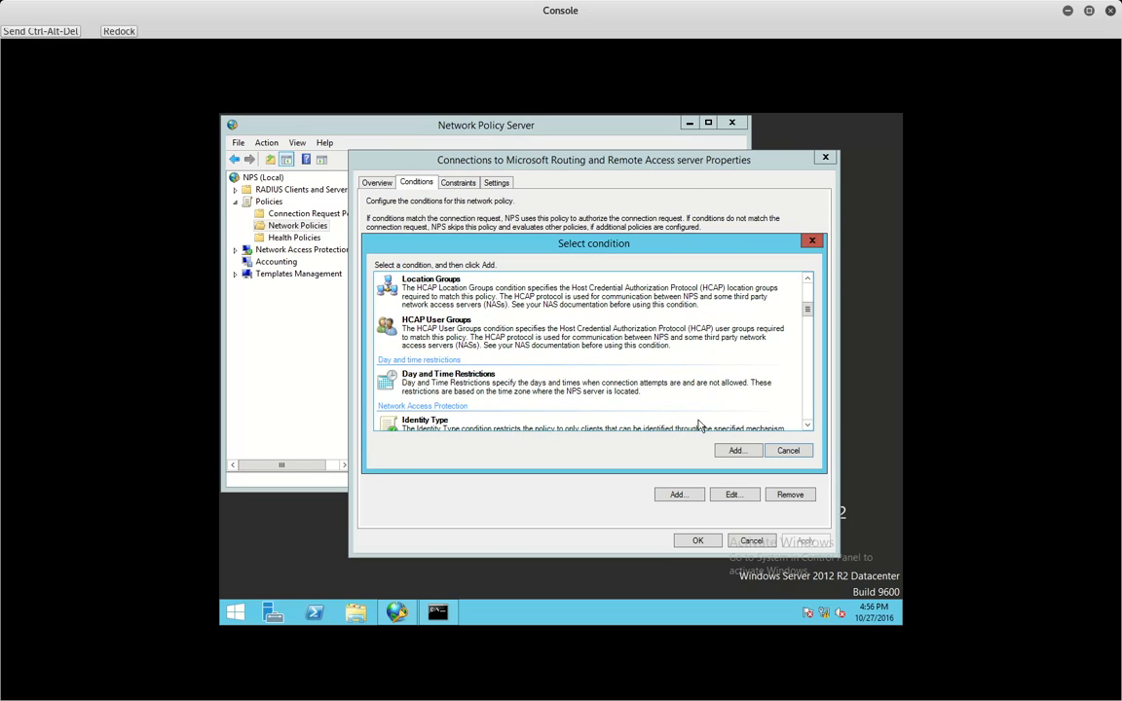
pyautogui.scroll(-2, 584, 370)
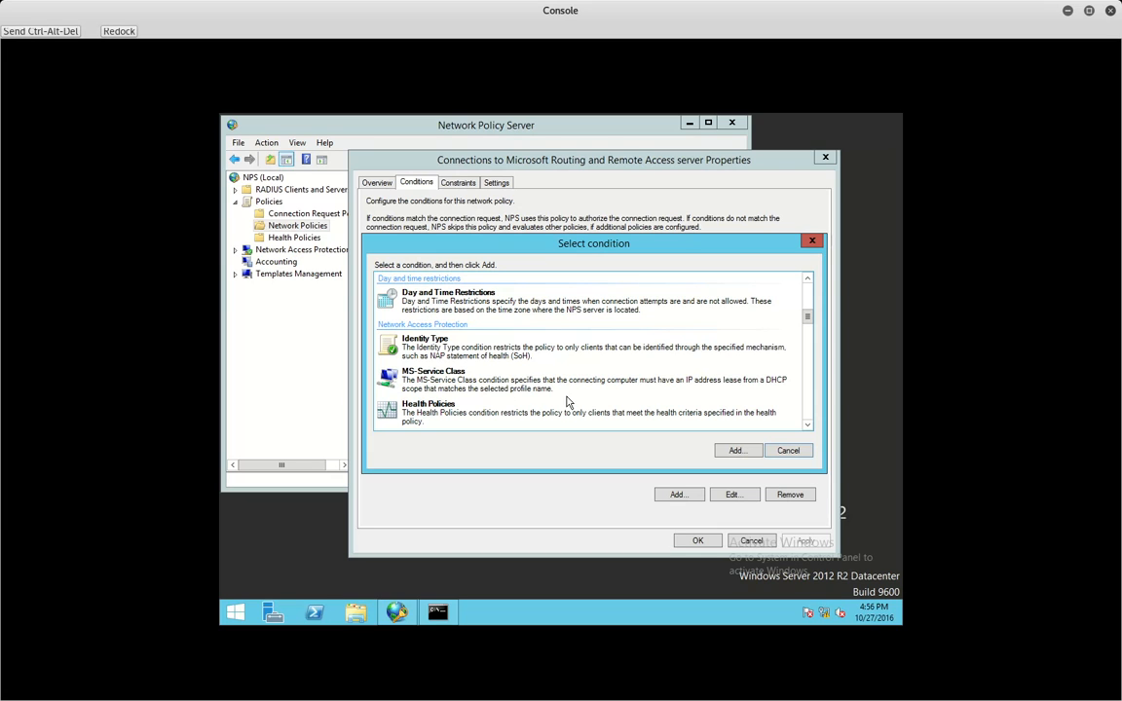
pyautogui.click(807, 426)
pyautogui.click(807, 425)
pyautogui.click(808, 426)
pyautogui.click(807, 428)
pyautogui.click(807, 429)
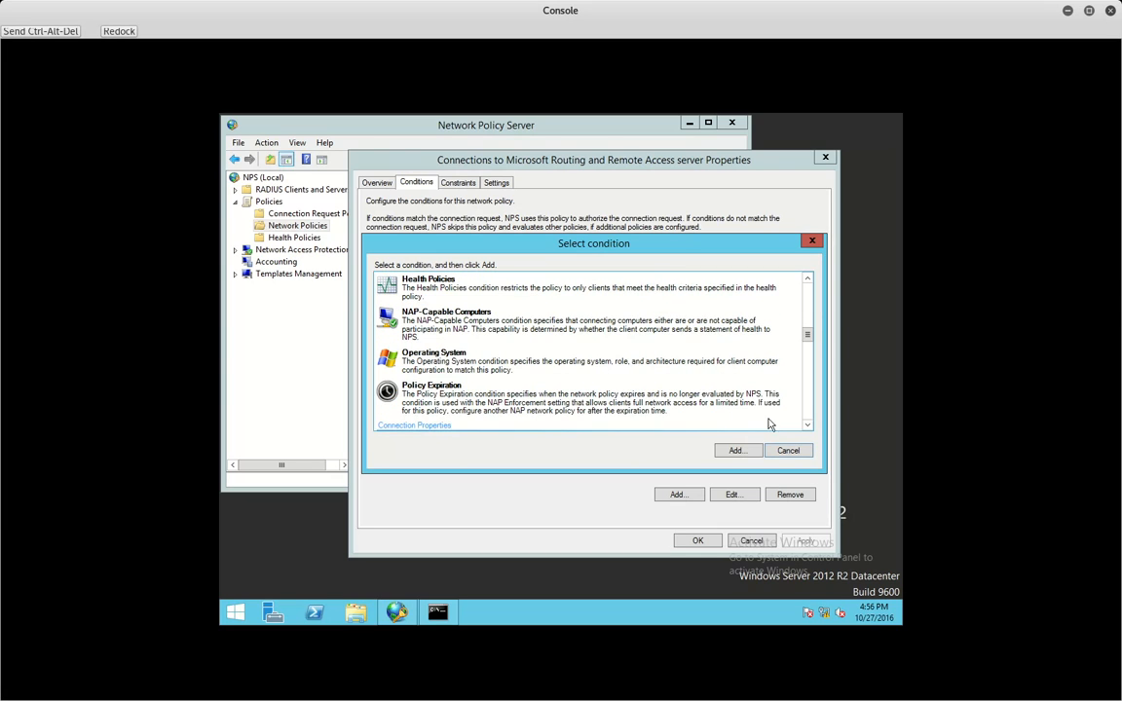
pyautogui.click(503, 362)
pyautogui.doubleClick(503, 362)
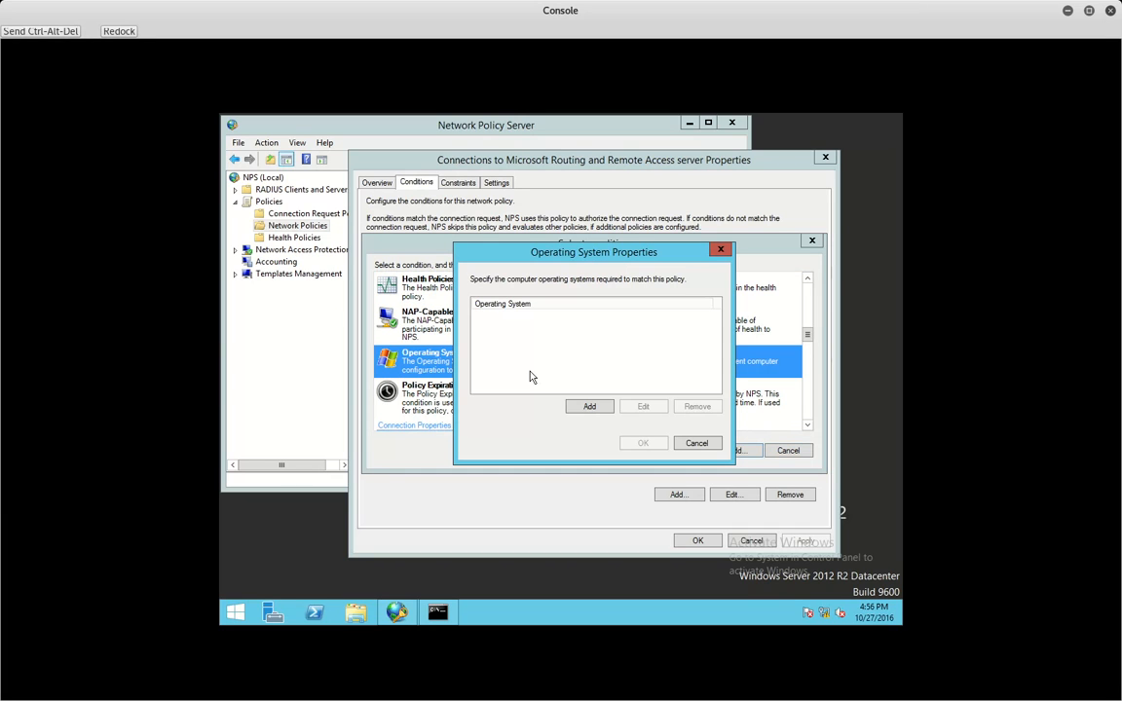
# - Abandon the empty Operating System condition after its warning, and select Policy Expiration instead
pyautogui.click(588, 405)
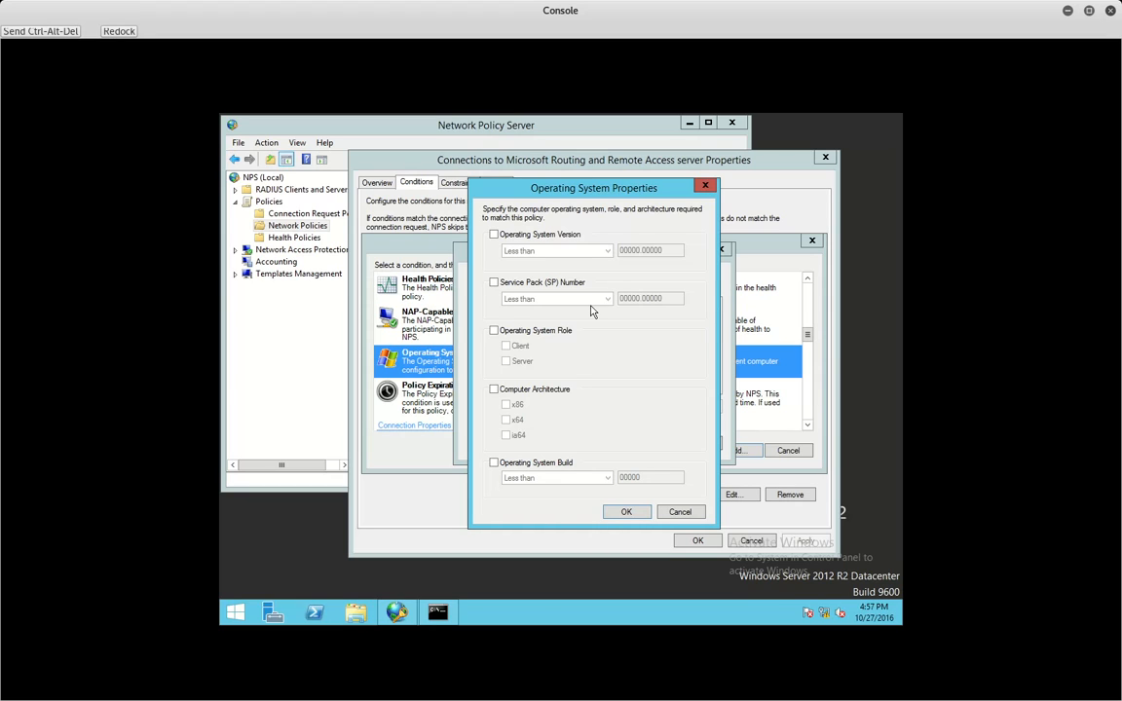
pyautogui.click(628, 512)
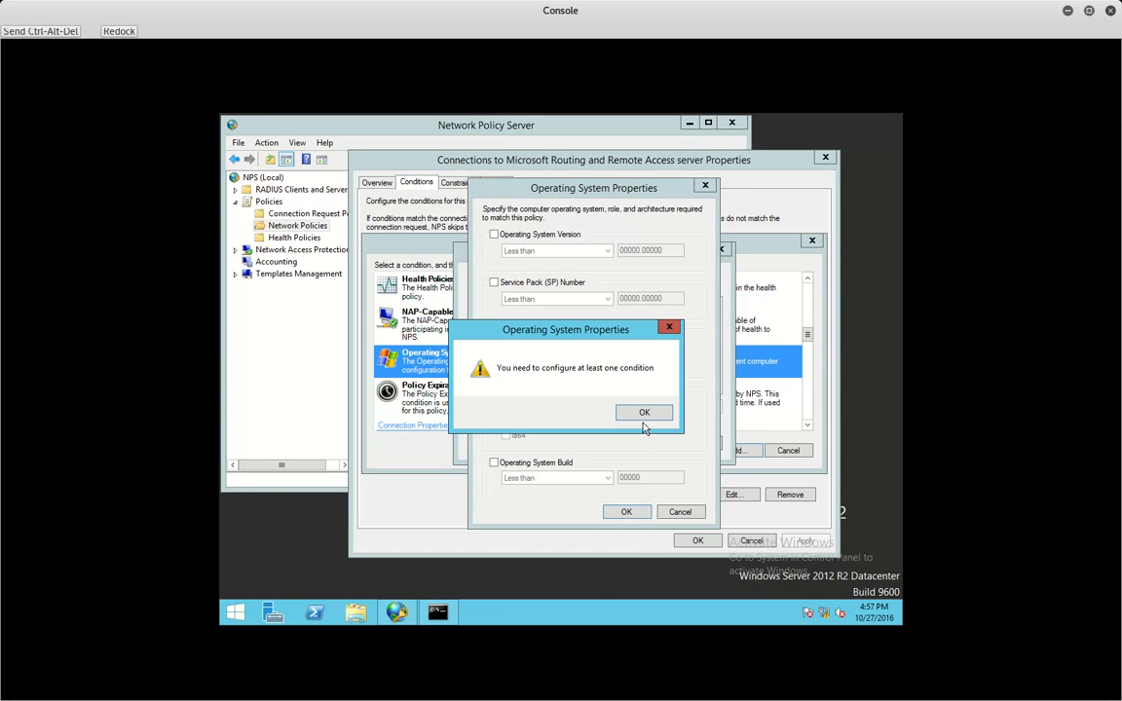
pyautogui.click(643, 414)
pyautogui.click(682, 512)
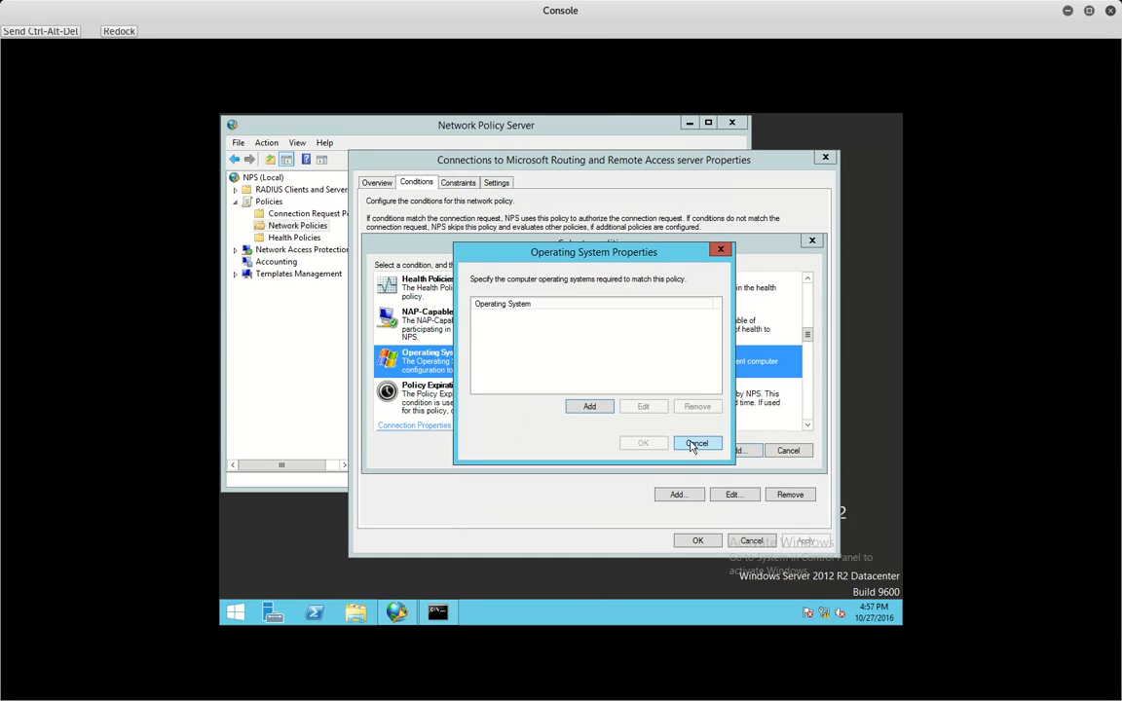
pyautogui.click(695, 444)
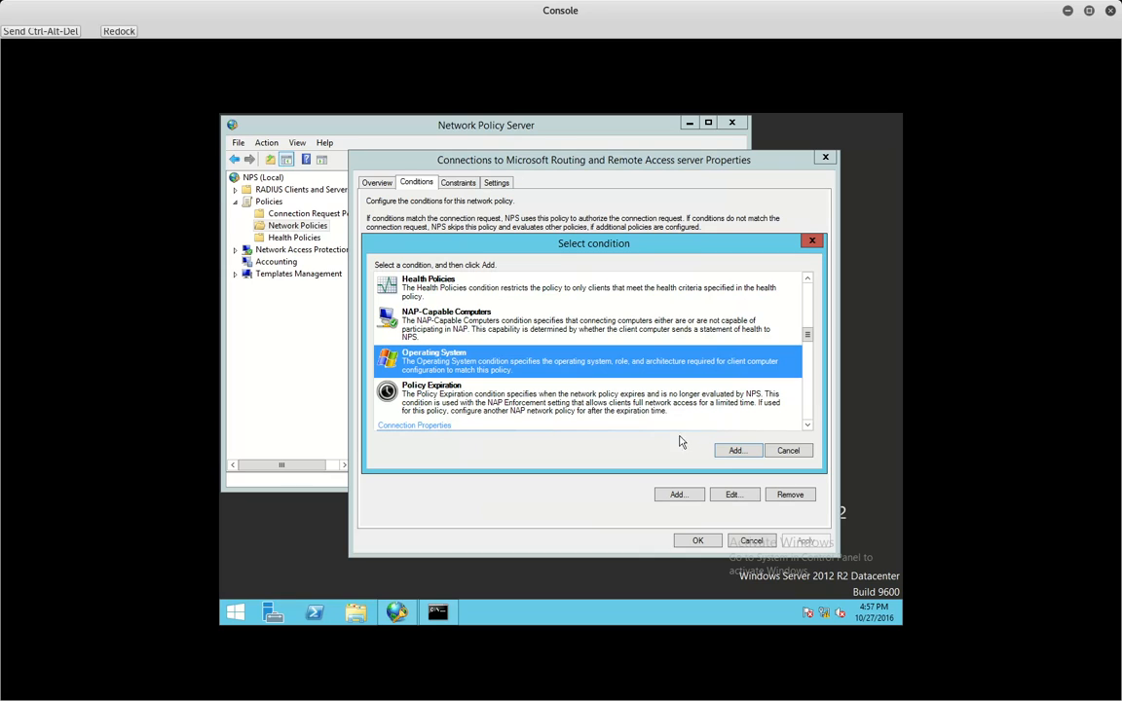
pyautogui.click(489, 400)
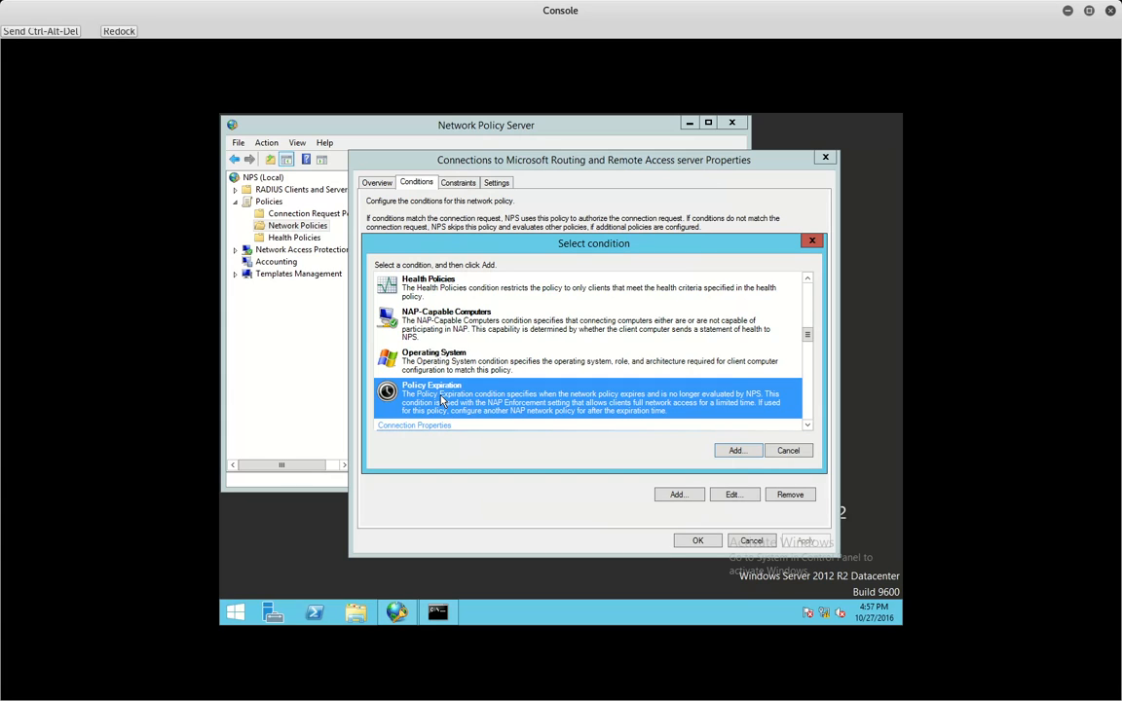
# - Add a Policy Expiration condition of 10/27/2016 at 5:57:44 PM, raising the hour to 5
pyautogui.click(755, 454)
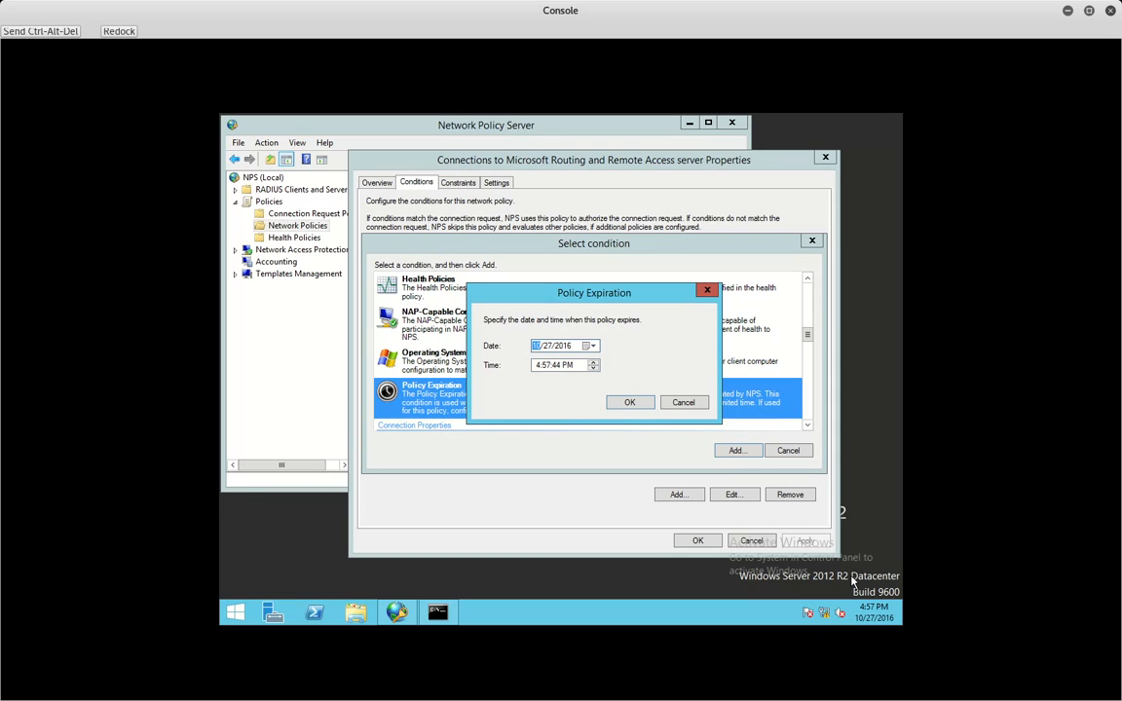
pyautogui.press('Tab')
pyautogui.click(595, 362)
pyautogui.click(631, 402)
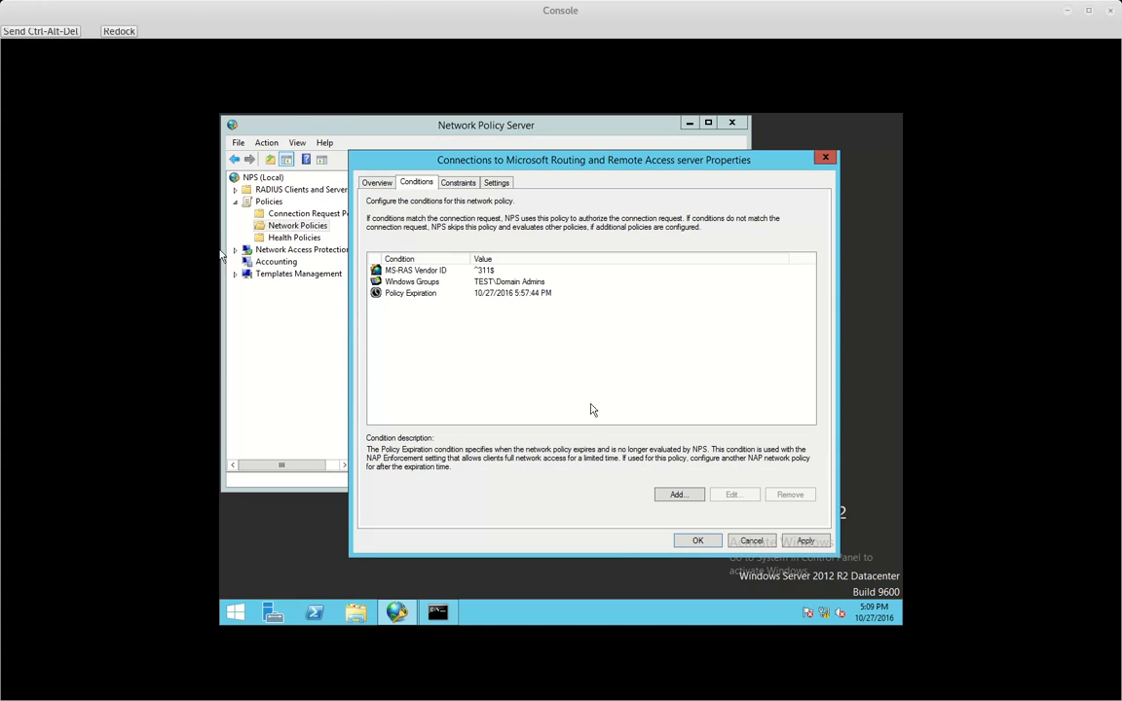
# - Open the condition list and scroll through it to find Authentication Type
pyautogui.click(693, 495)
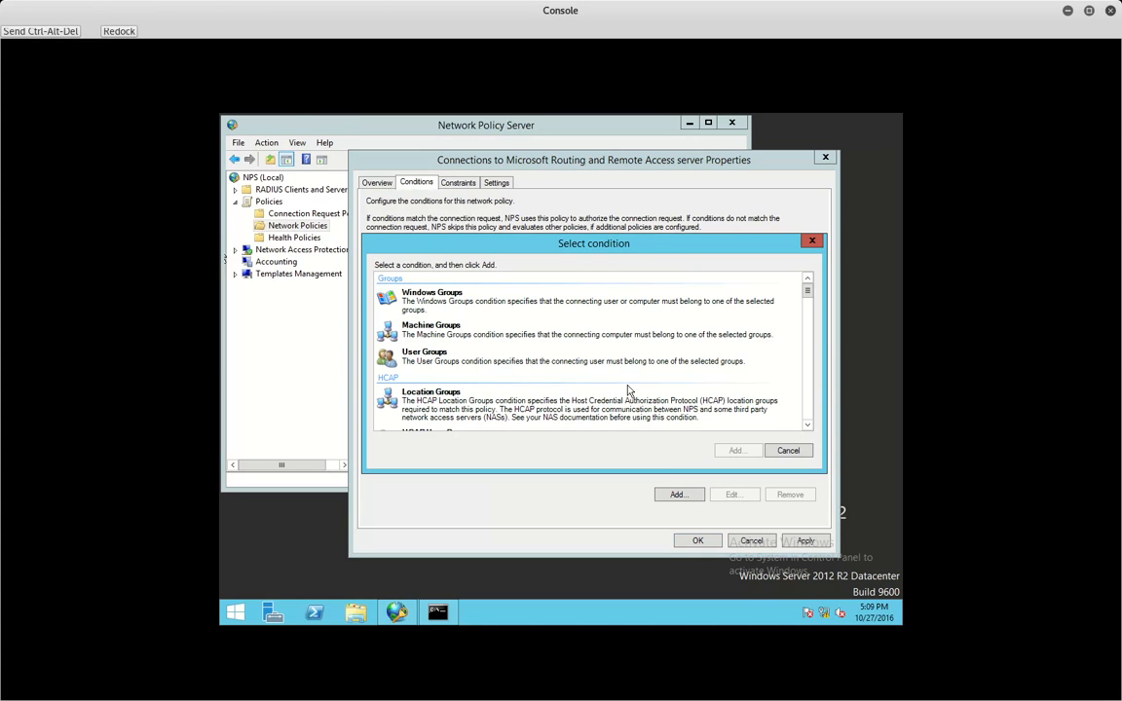
pyautogui.click(806, 394)
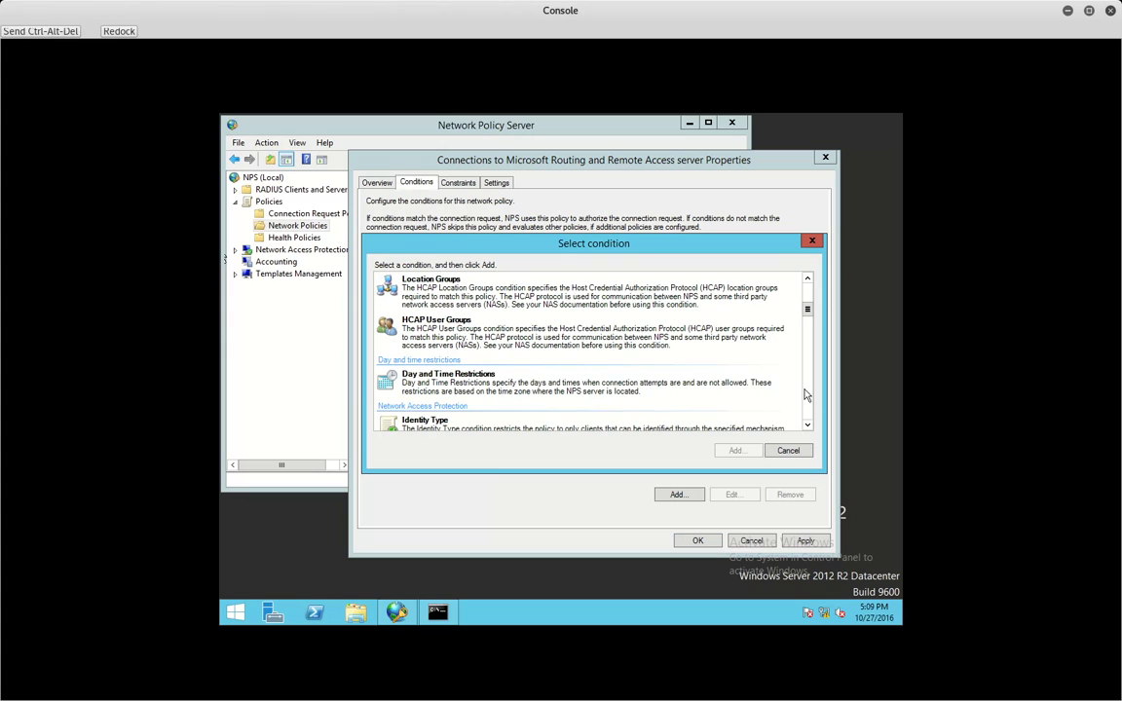
pyautogui.scroll(-5, 806, 395)
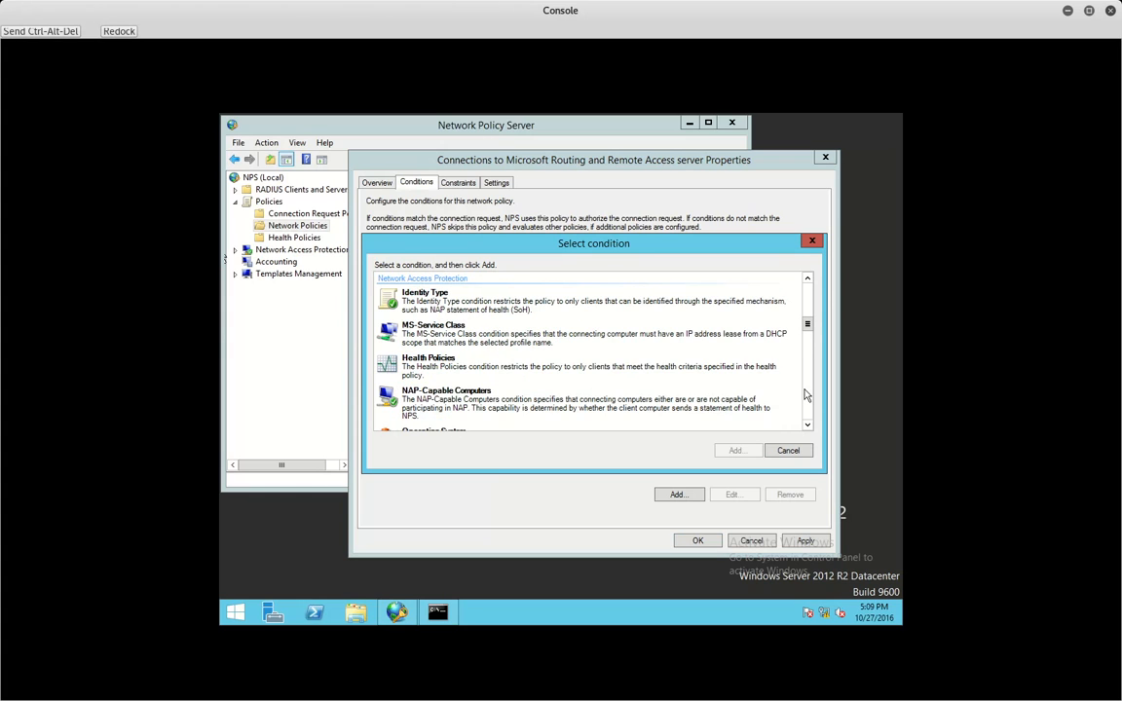
pyautogui.scroll(-3, 619, 382)
pyautogui.scroll(3, 477, 355)
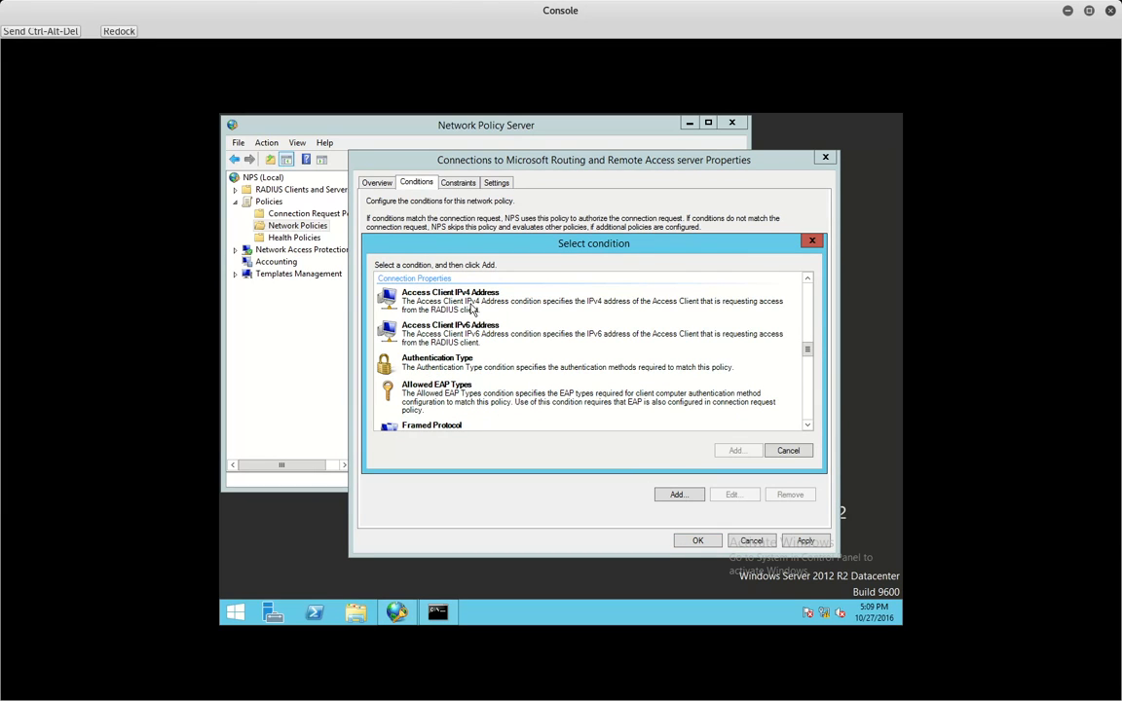
pyautogui.click(806, 426)
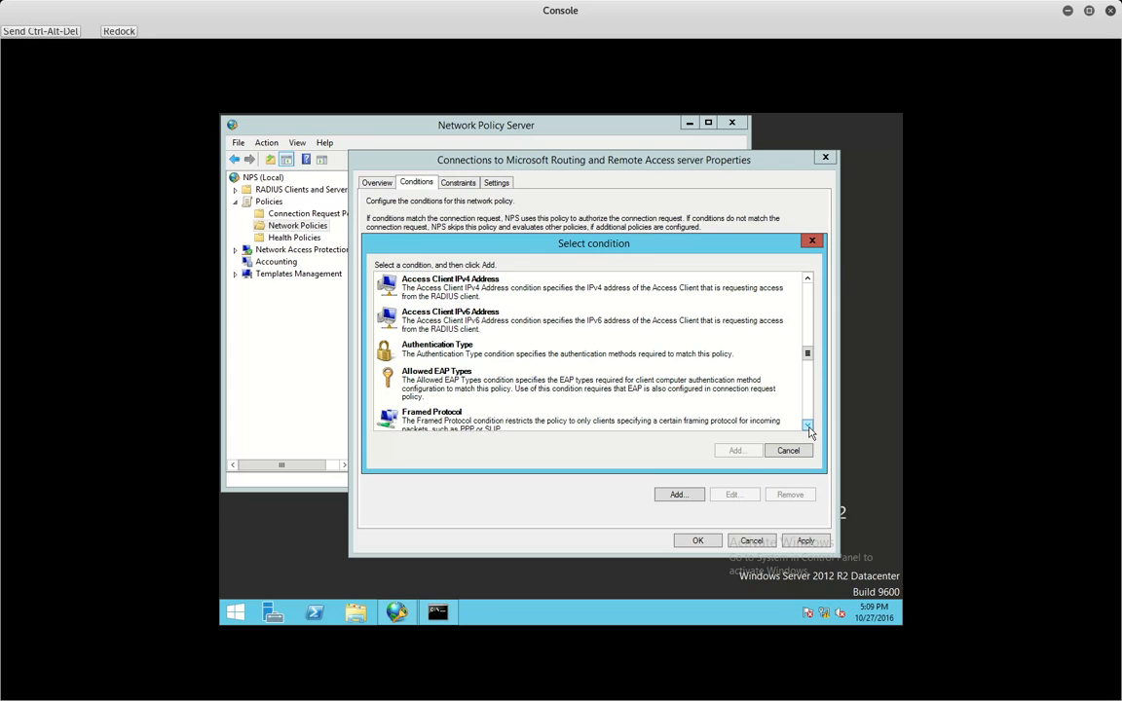
pyautogui.click(806, 427)
pyautogui.scroll(-3, 737, 416)
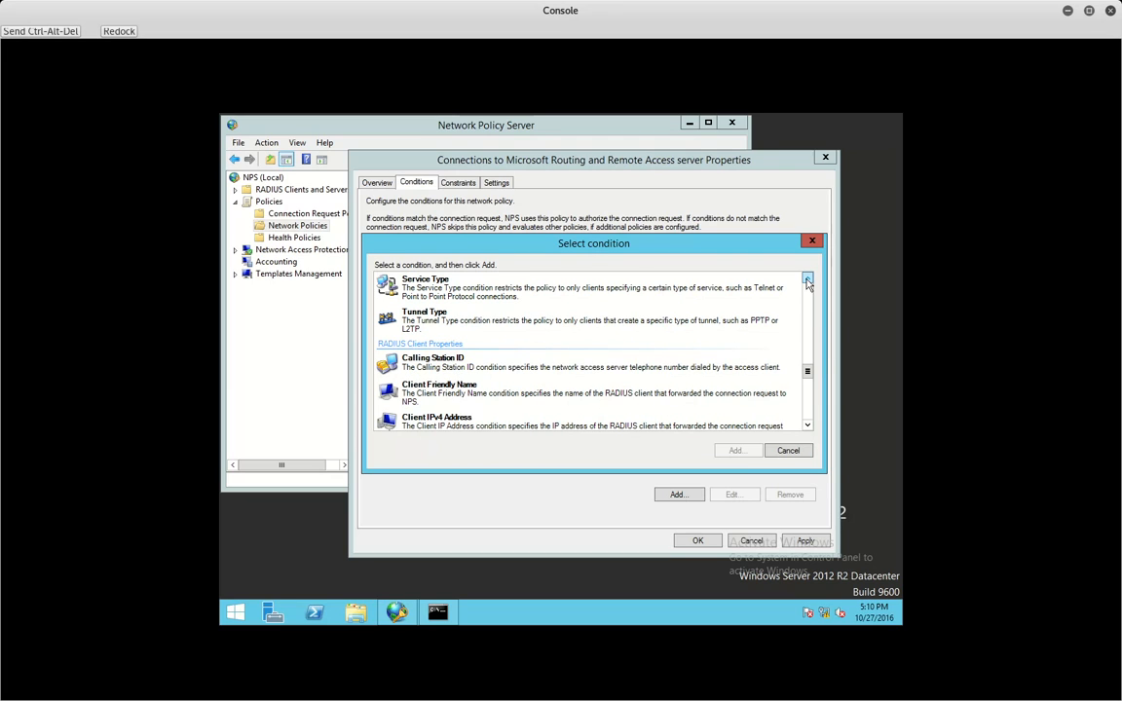
pyautogui.click(807, 282)
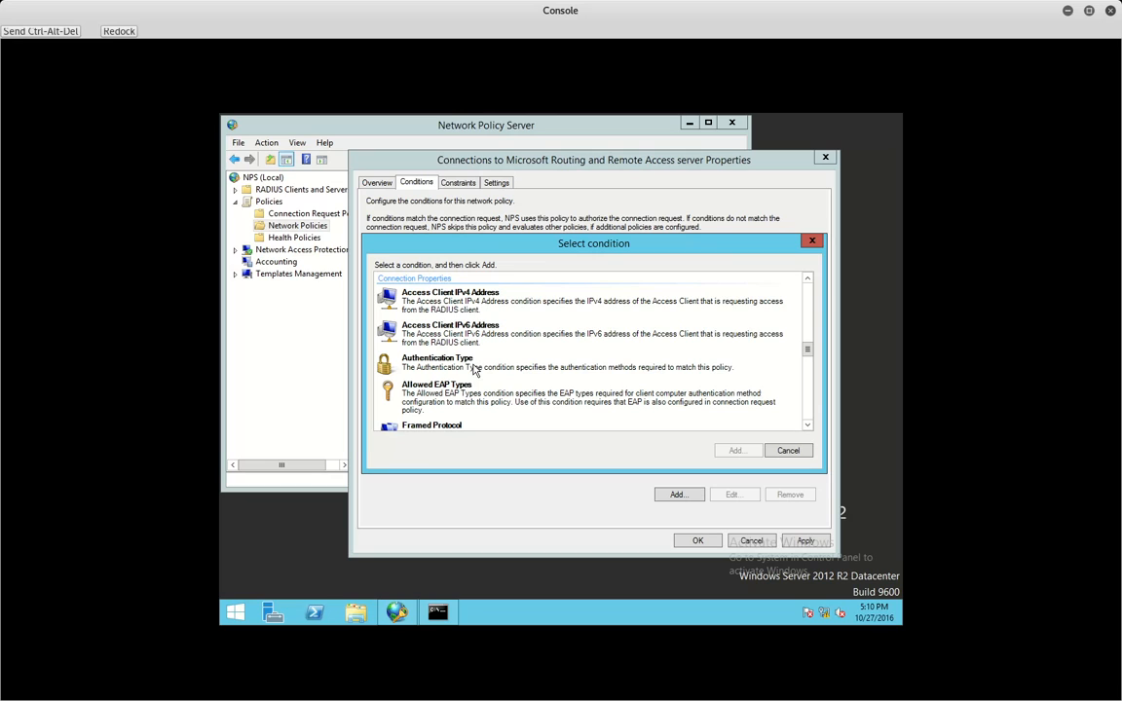
# - Add an Authentication Type condition requiring EAP
pyautogui.click(440, 361)
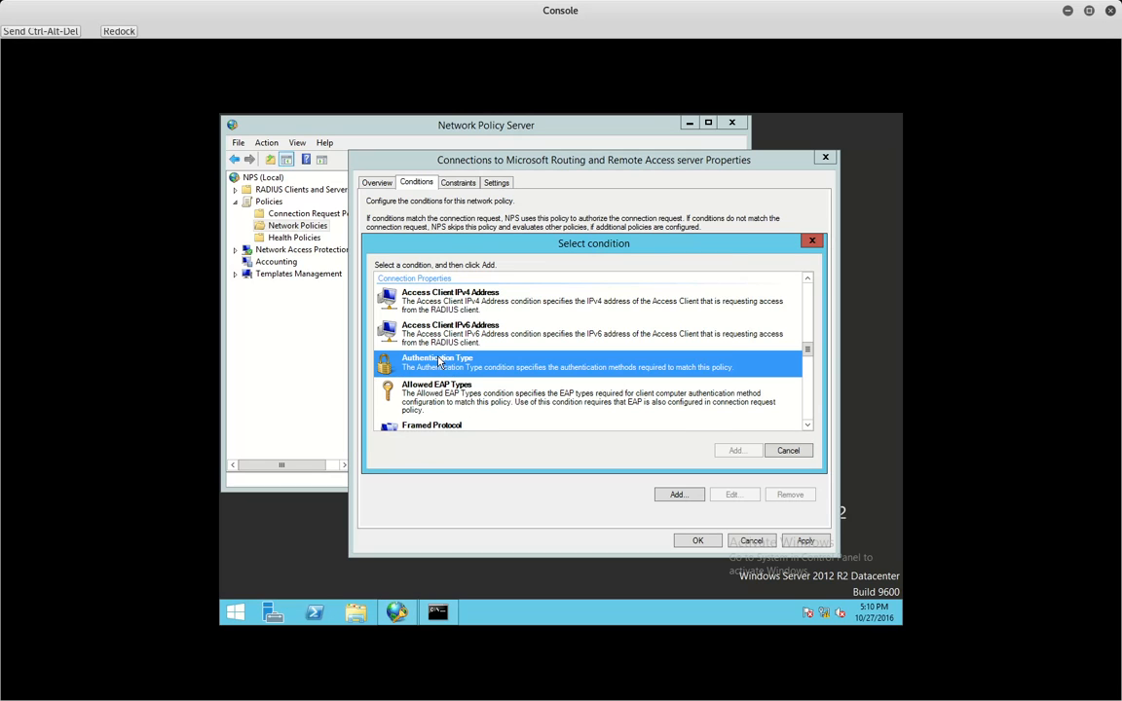
pyautogui.doubleClick(441, 361)
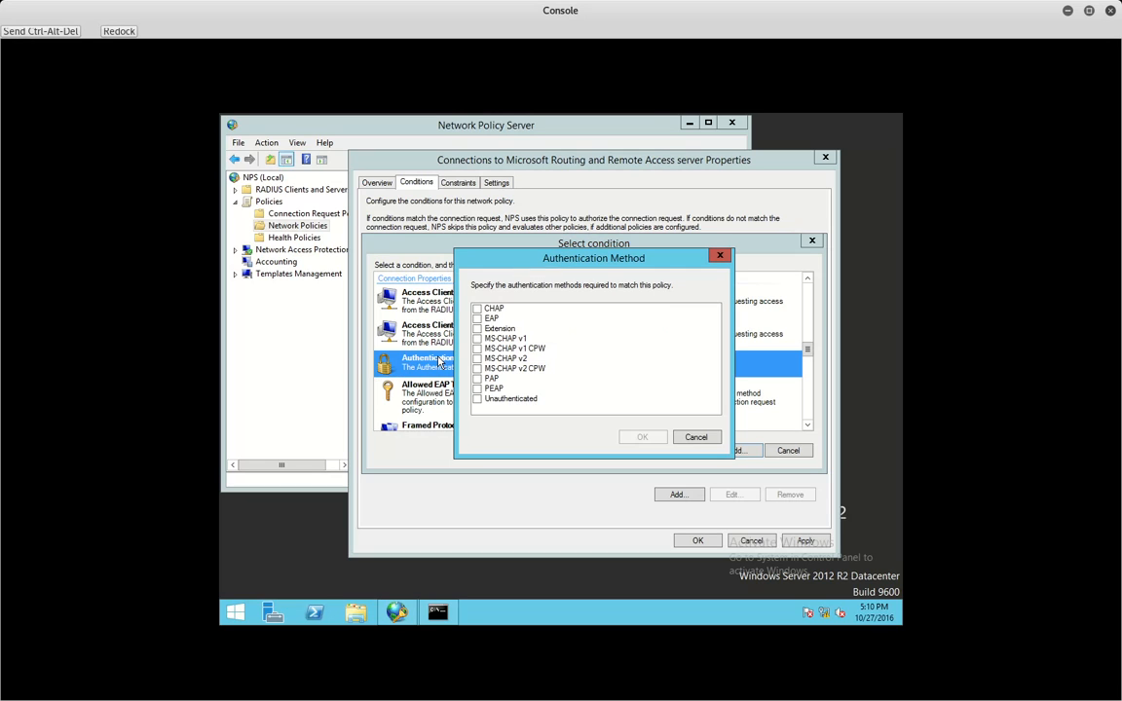
pyautogui.click(477, 319)
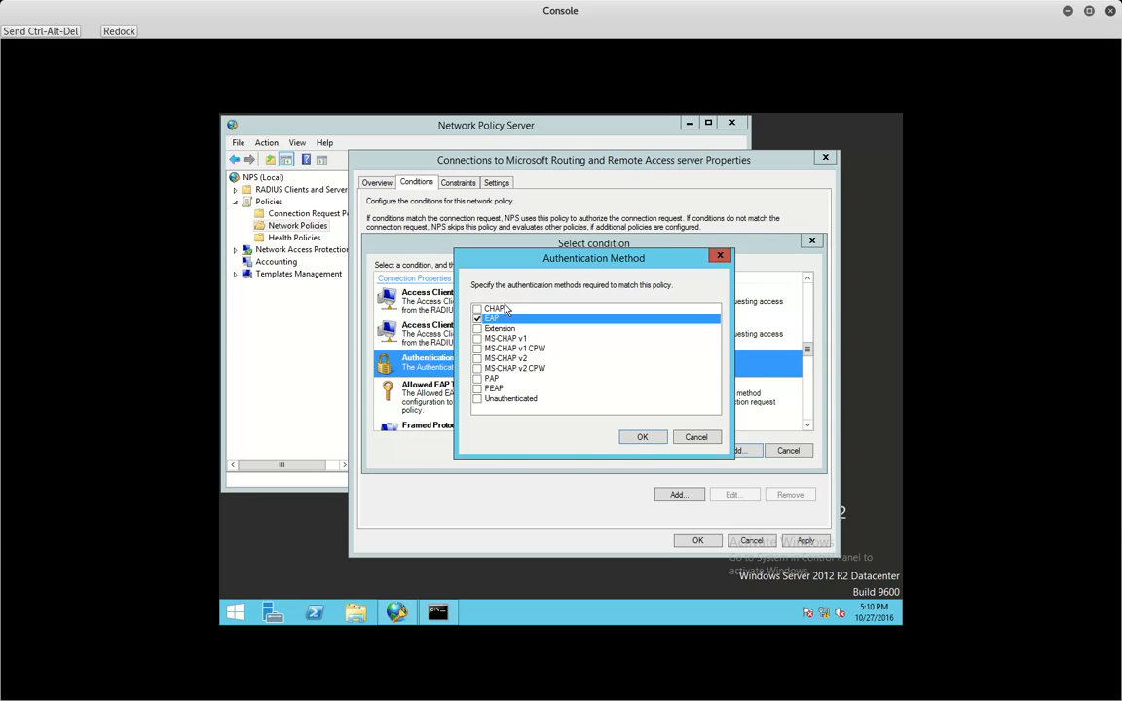
pyautogui.click(641, 436)
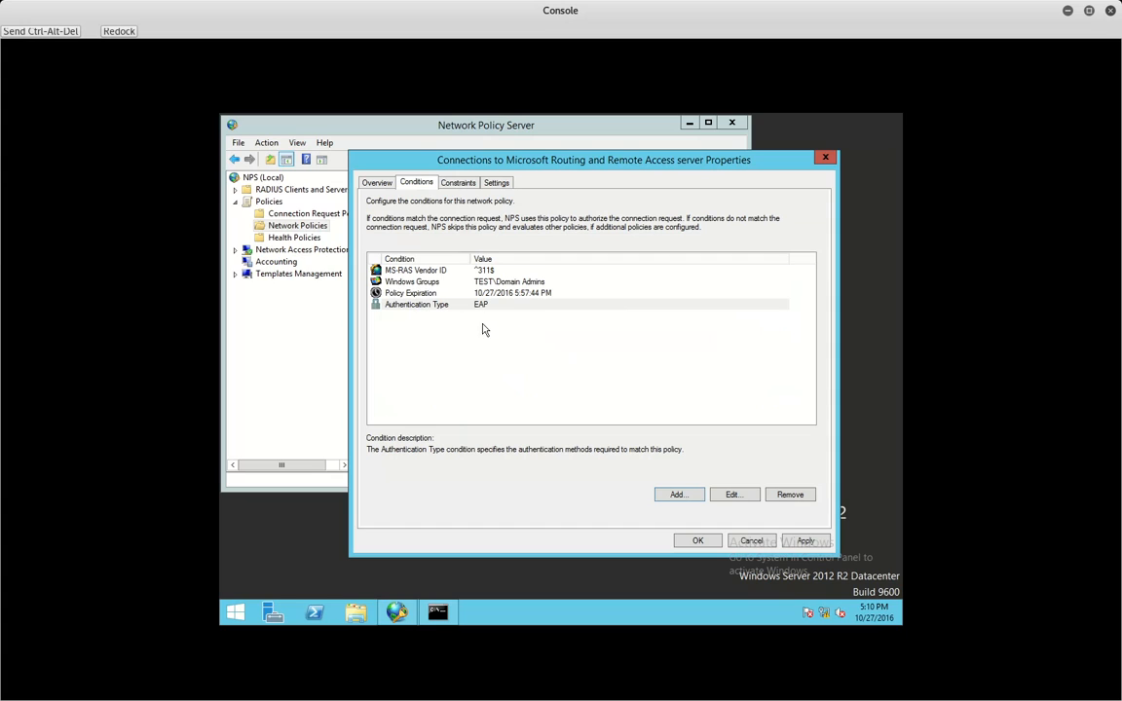
# - Apply, add an Allowed EAP Types condition of Microsoft: Smart Card or other certificate, and apply again
pyautogui.click(804, 541)
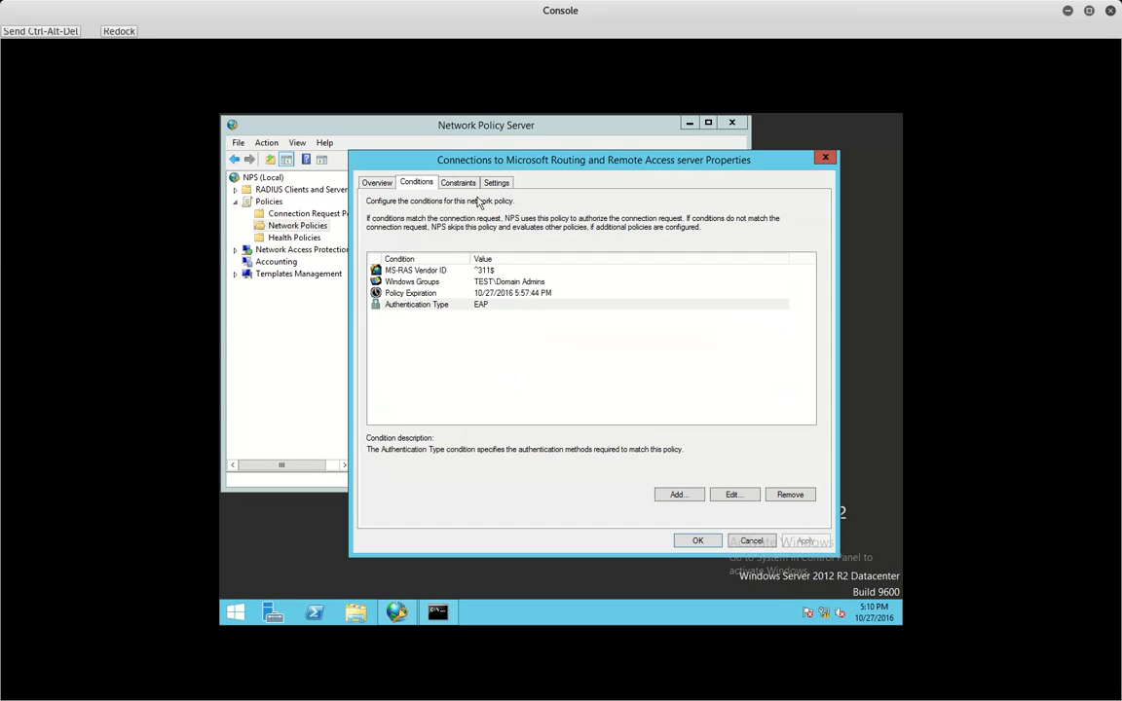
pyautogui.click(676, 494)
pyautogui.scroll(-5, 808, 393)
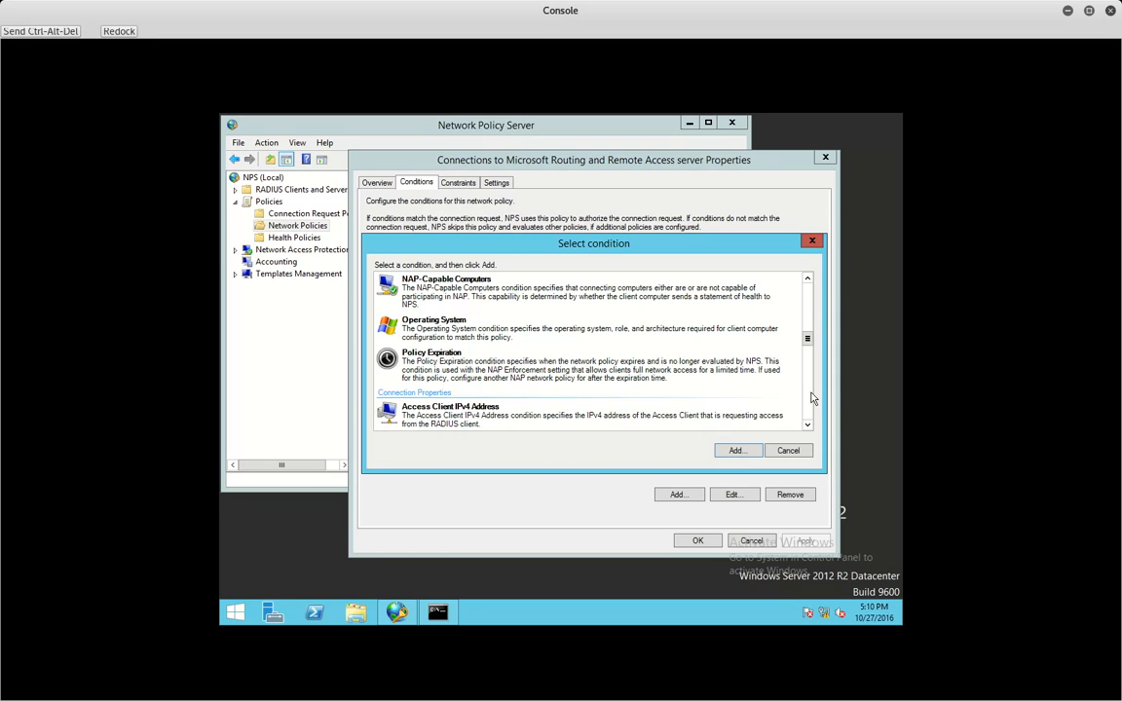
pyautogui.scroll(-2, 813, 398)
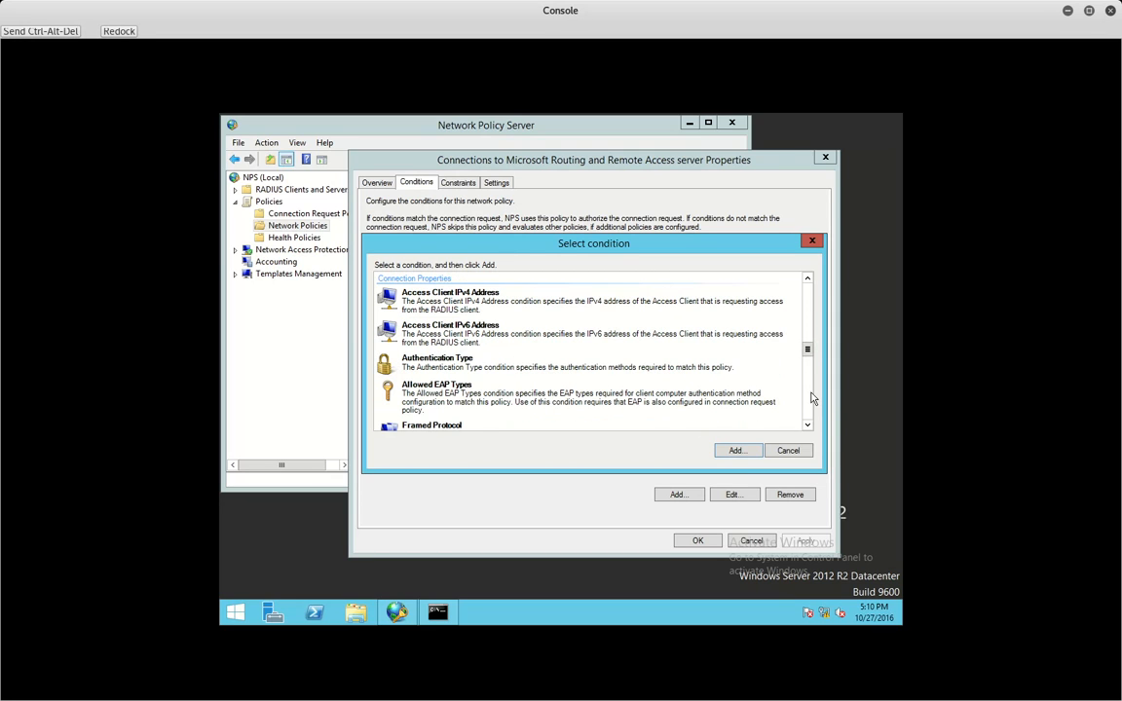
pyautogui.click(453, 405)
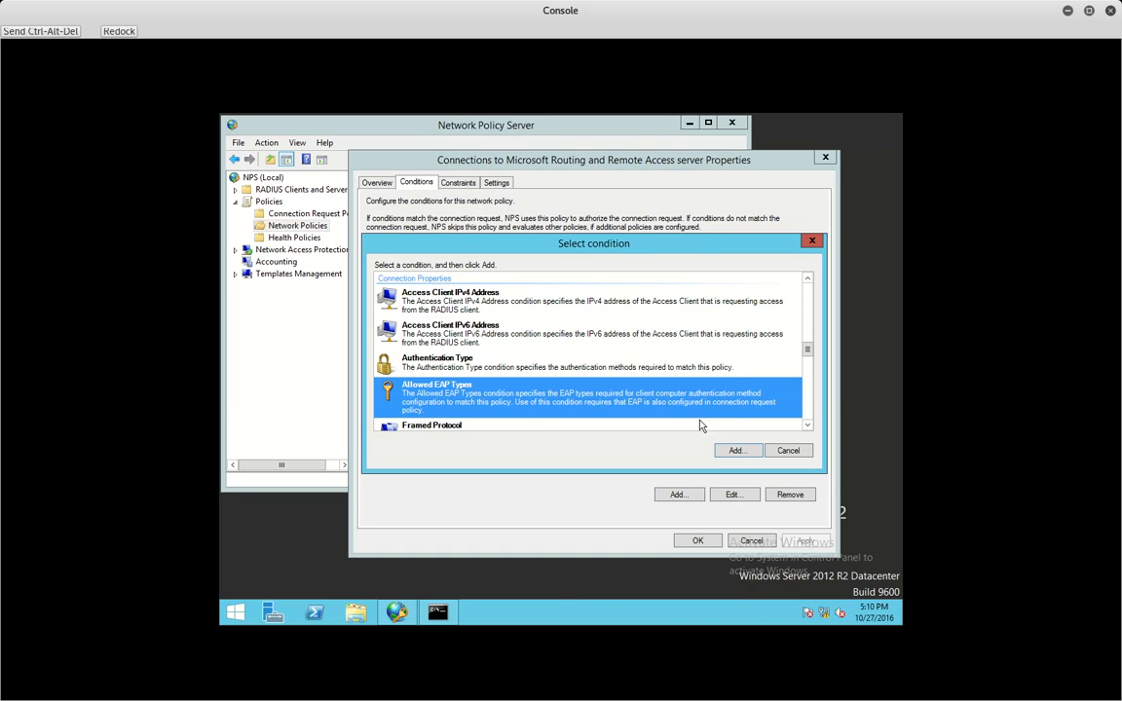
pyautogui.click(736, 450)
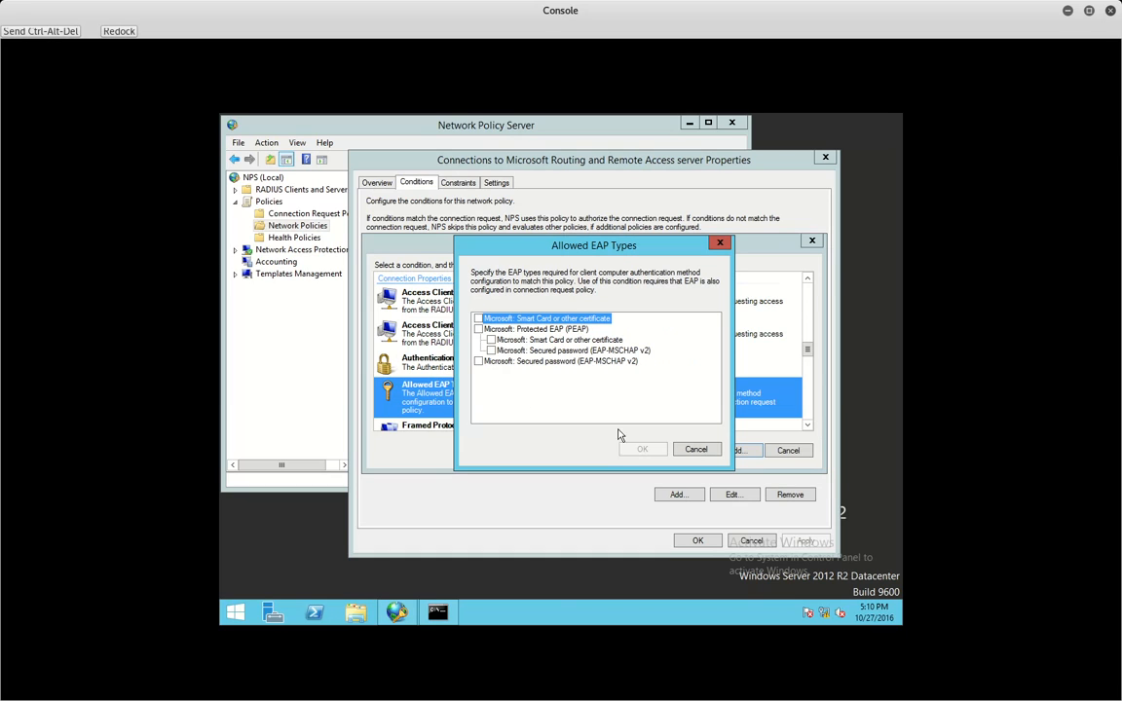
pyautogui.click(479, 318)
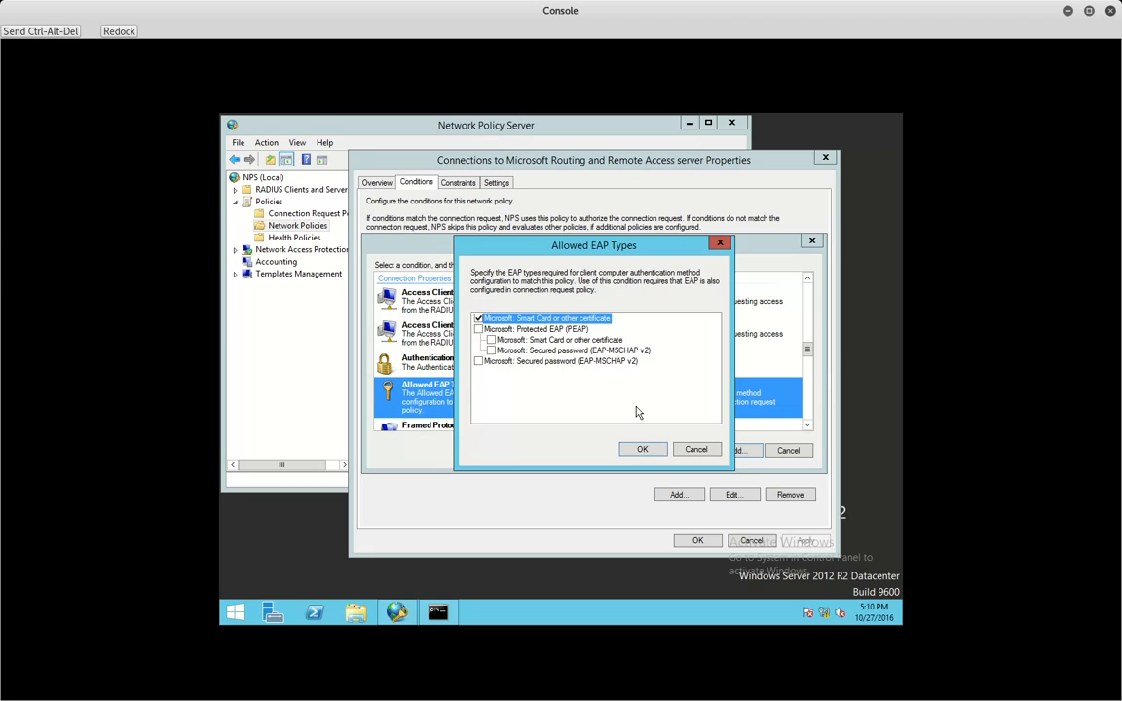
pyautogui.click(643, 449)
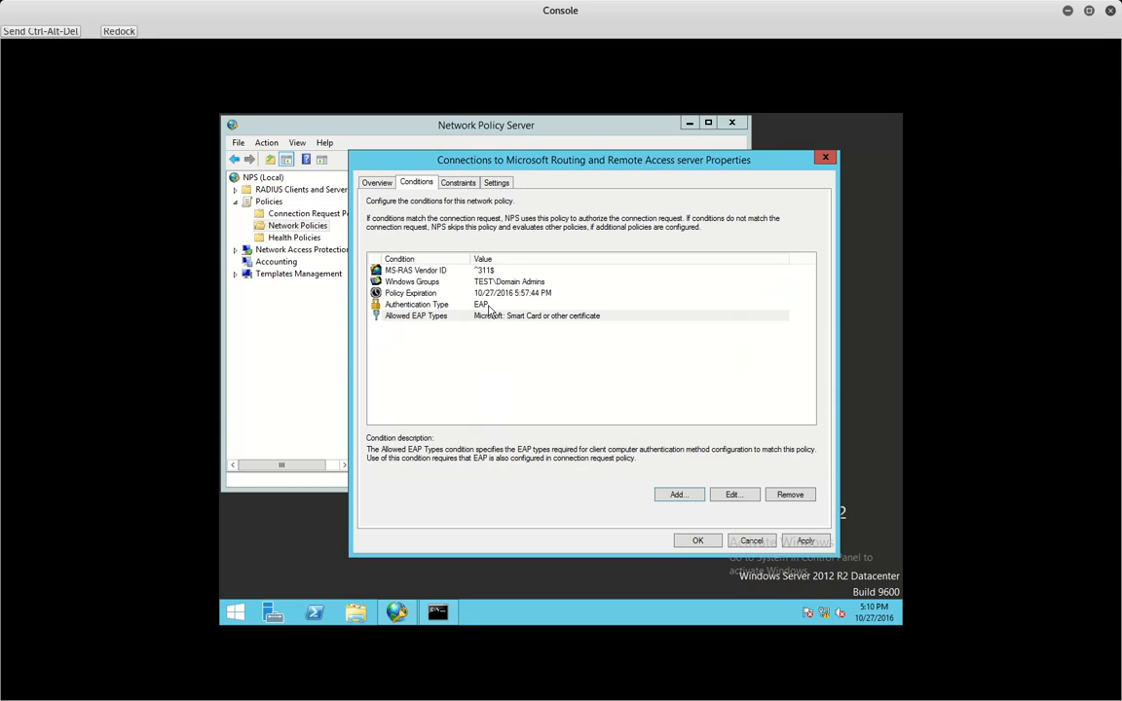
pyautogui.click(801, 539)
# - Review the Microsoft Routing and Remote Access Service connection request policy's authentication settings, leaving override off
pyautogui.click(697, 540)
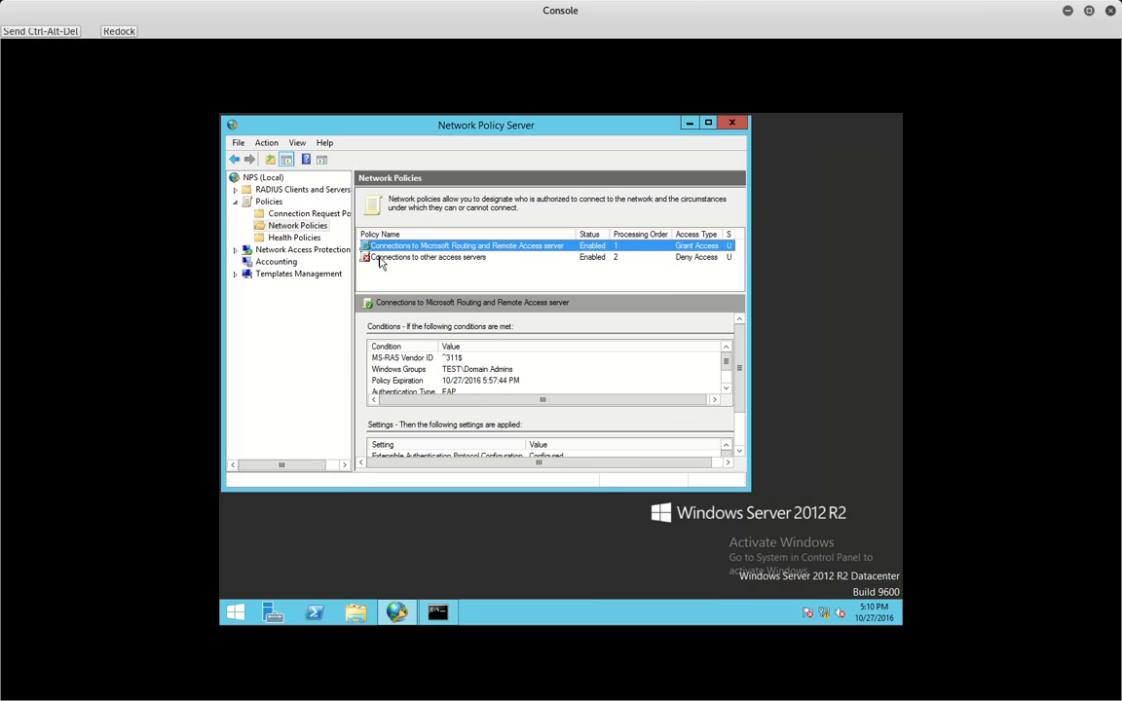
pyautogui.click(306, 214)
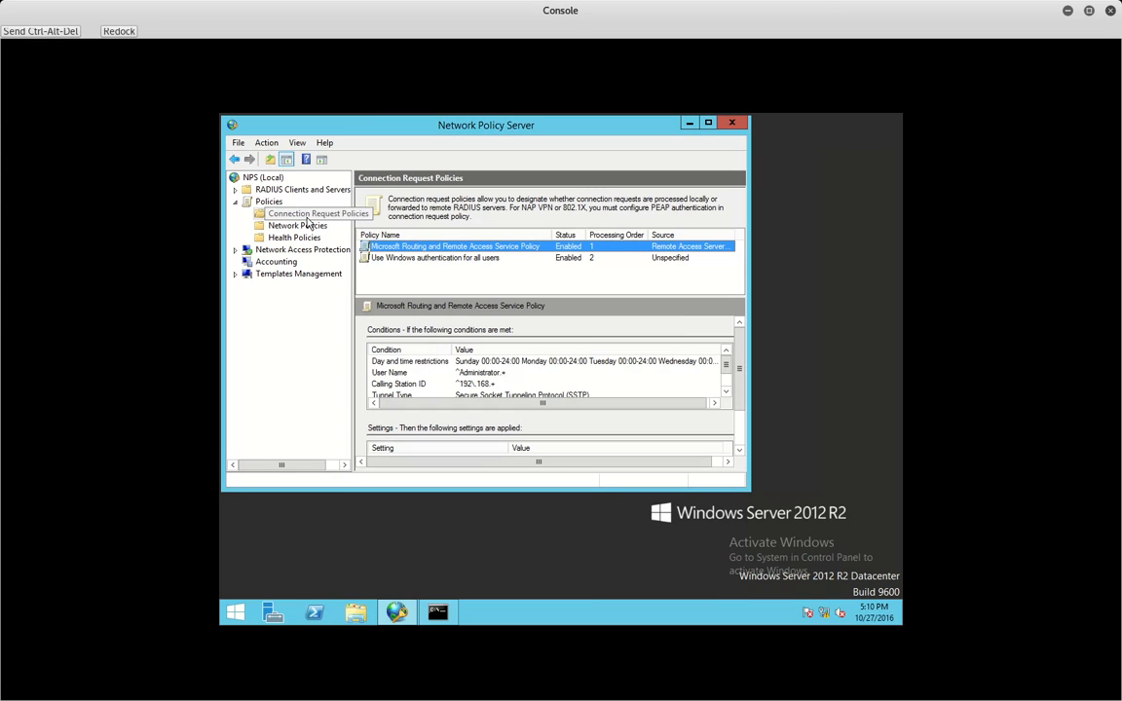
pyautogui.doubleClick(409, 246)
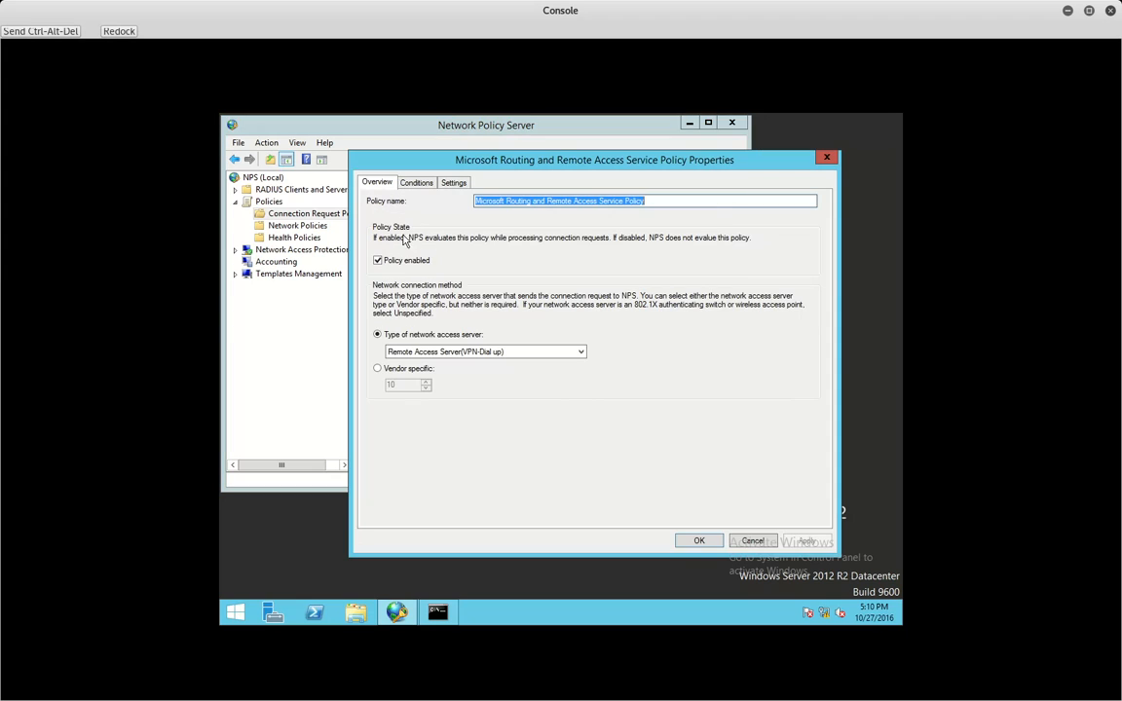
pyautogui.click(416, 183)
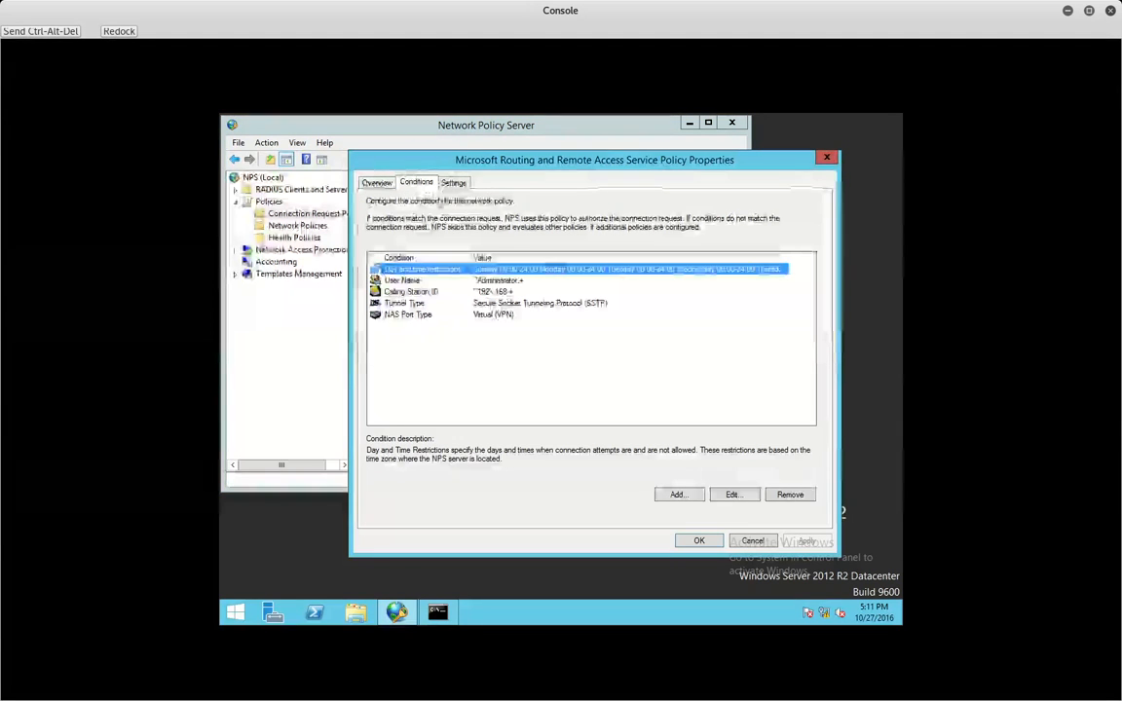
pyautogui.click(454, 182)
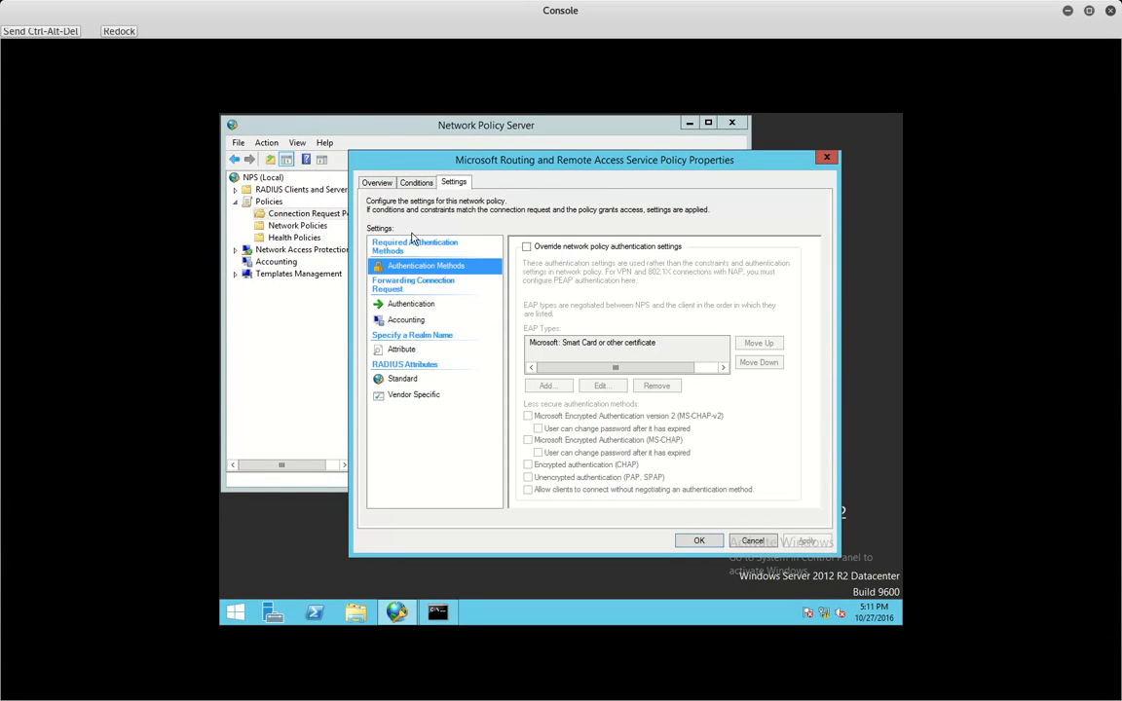
pyautogui.click(527, 246)
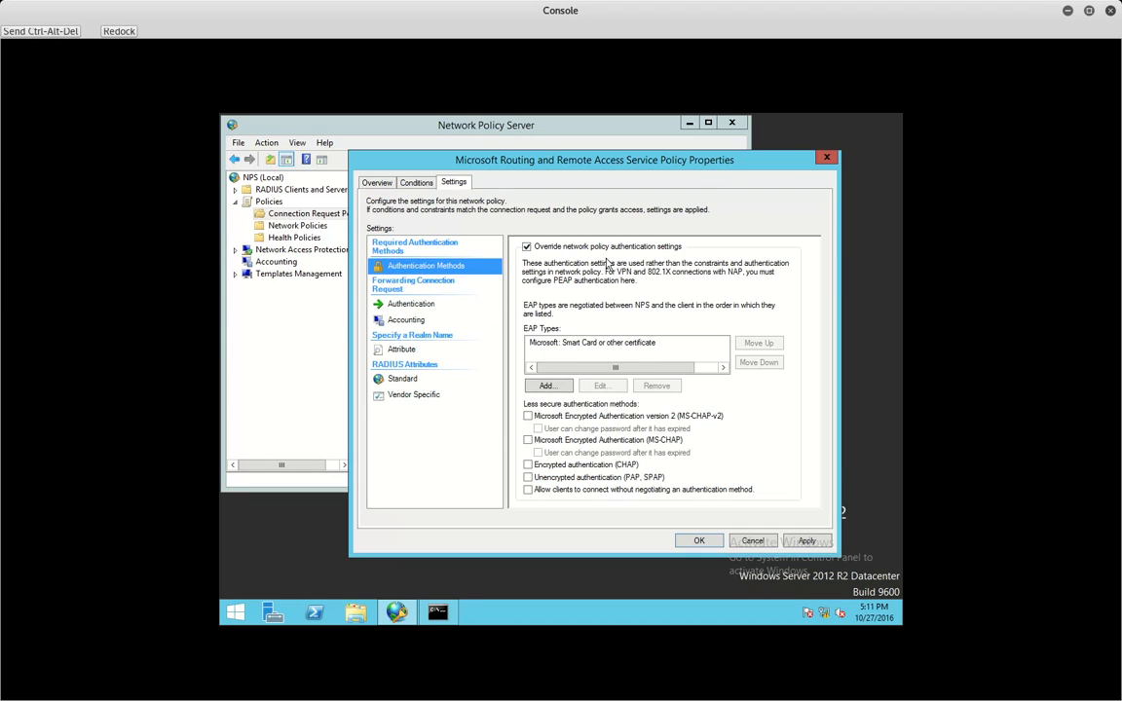
pyautogui.click(611, 343)
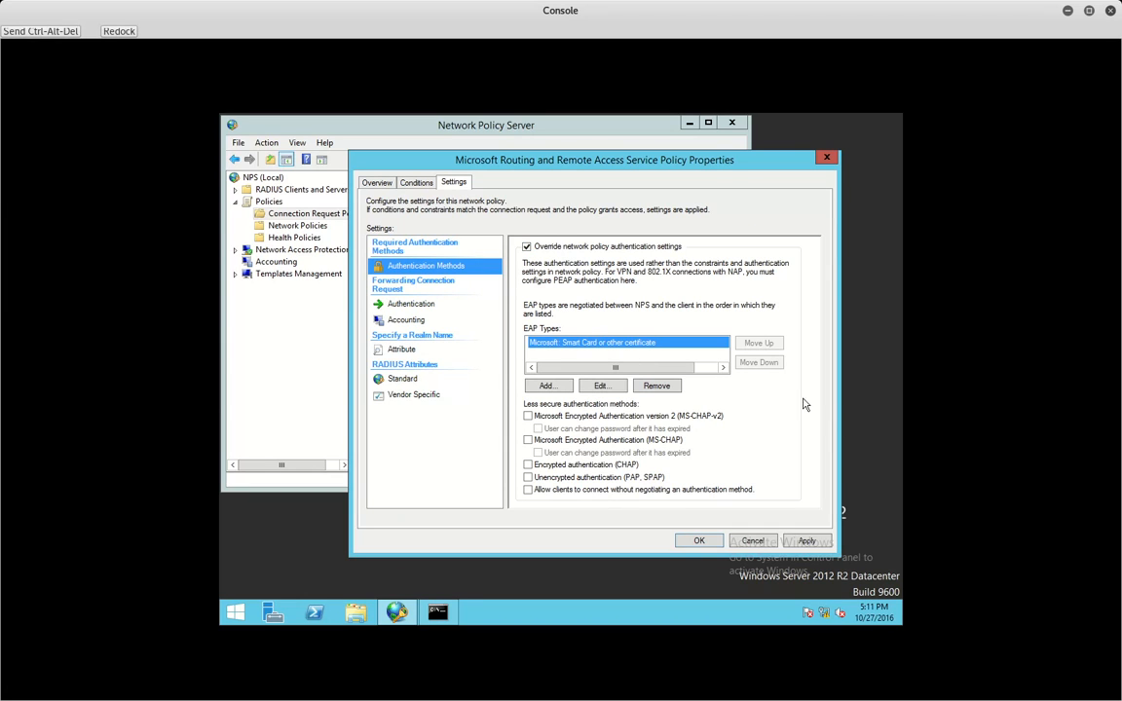
pyautogui.click(602, 250)
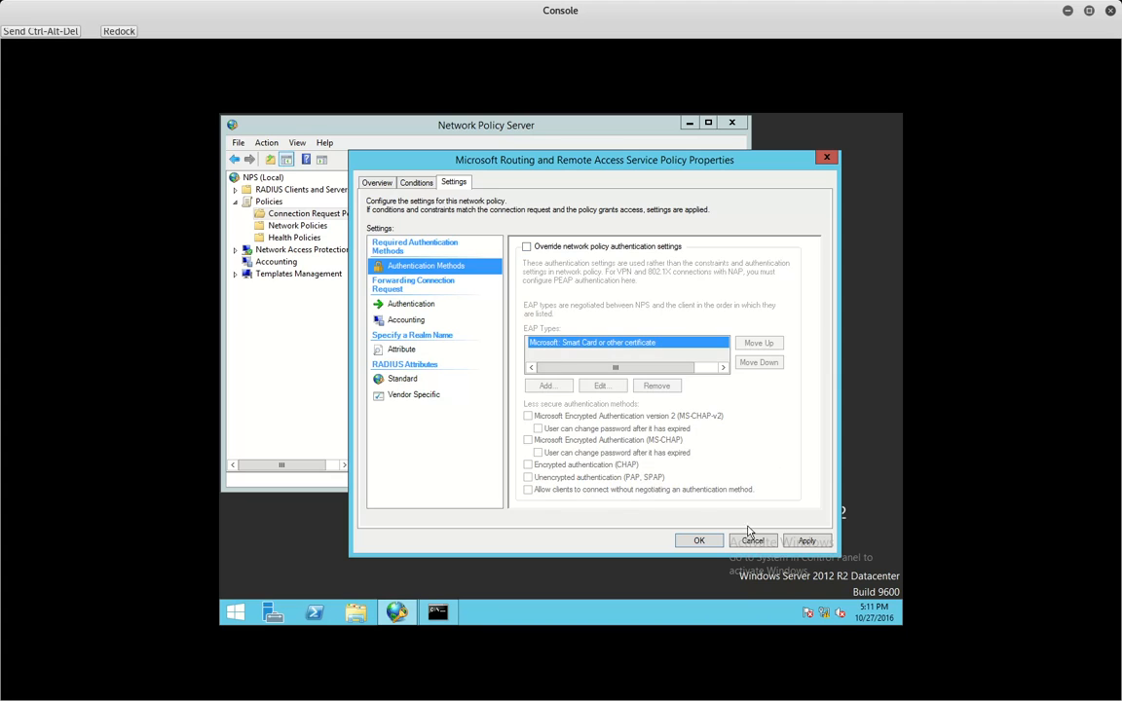
pyautogui.click(691, 538)
# - Show the first network policy's conditions
pyautogui.click(298, 226)
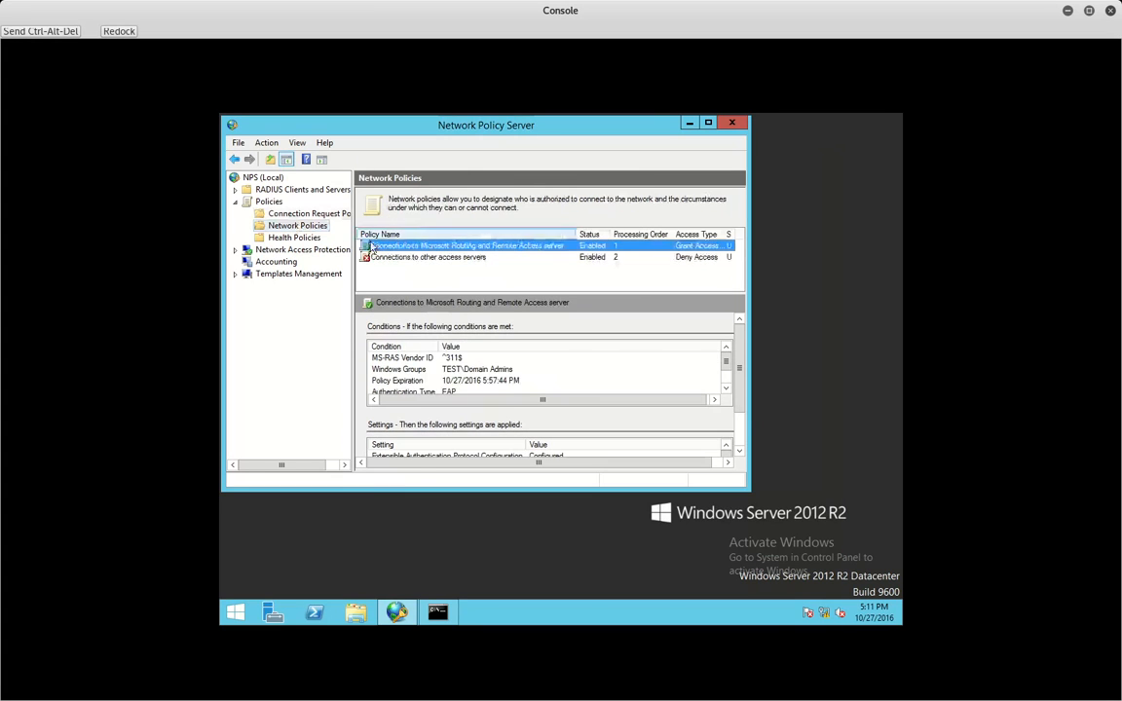
pyautogui.doubleClick(371, 246)
pyautogui.click(416, 182)
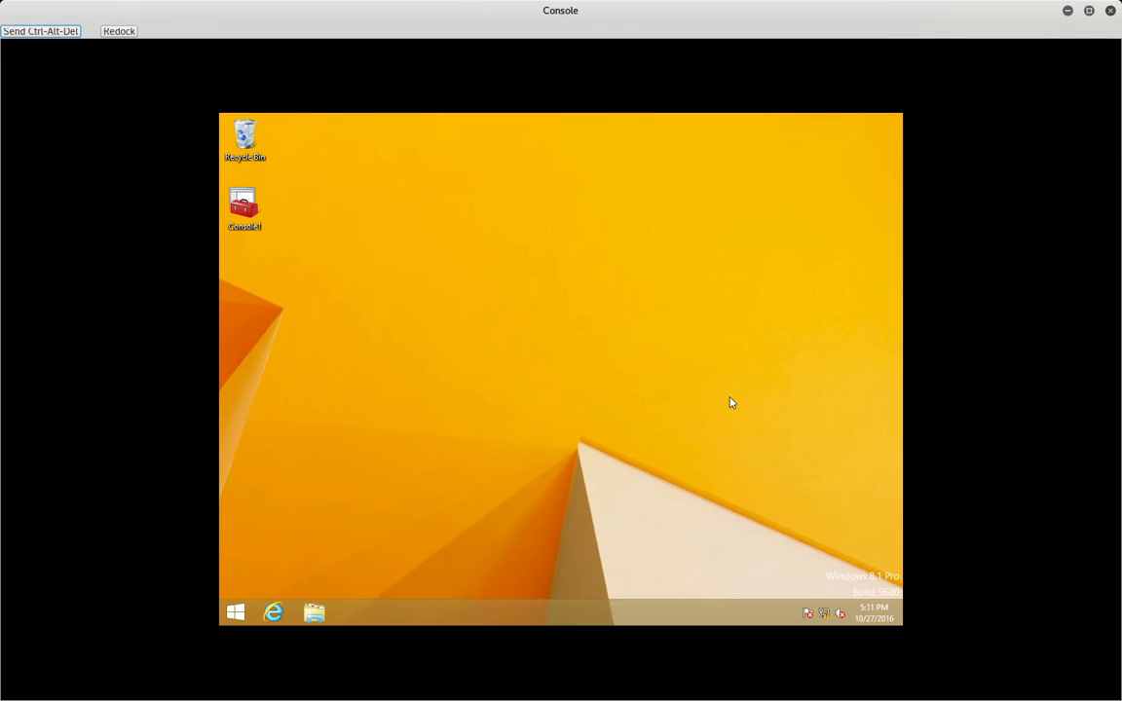
# - Try connecting VPN Connection from the Windows 8.1 Networks pane
pyautogui.click(824, 612)
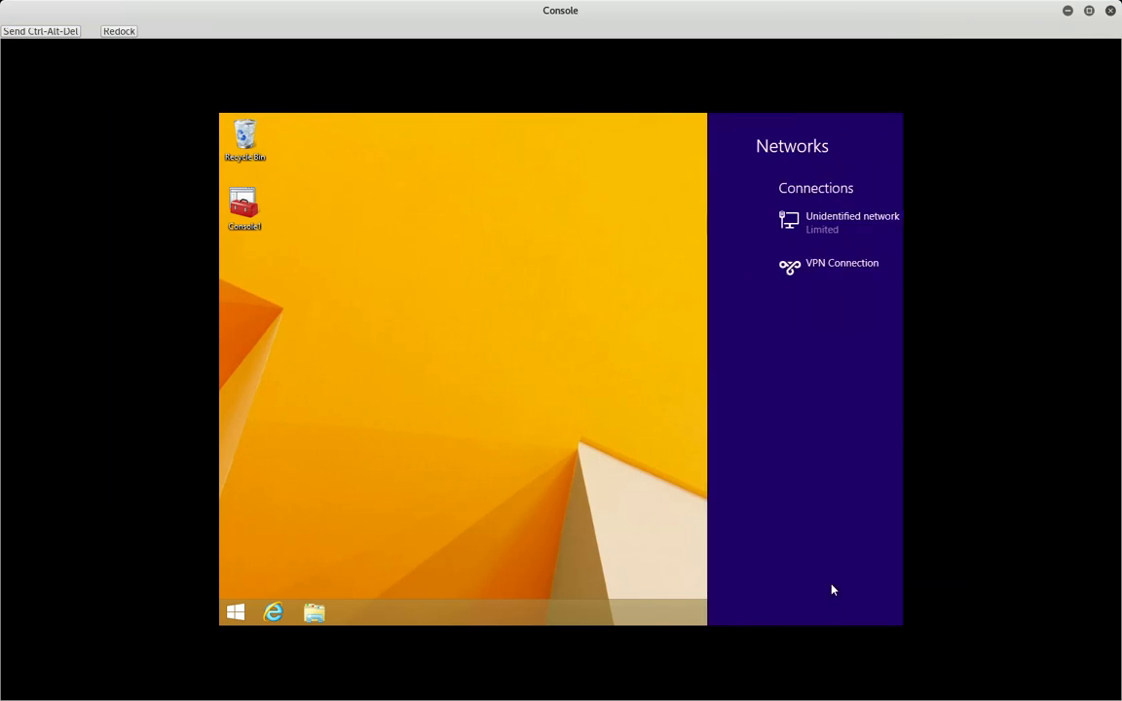
pyautogui.click(766, 292)
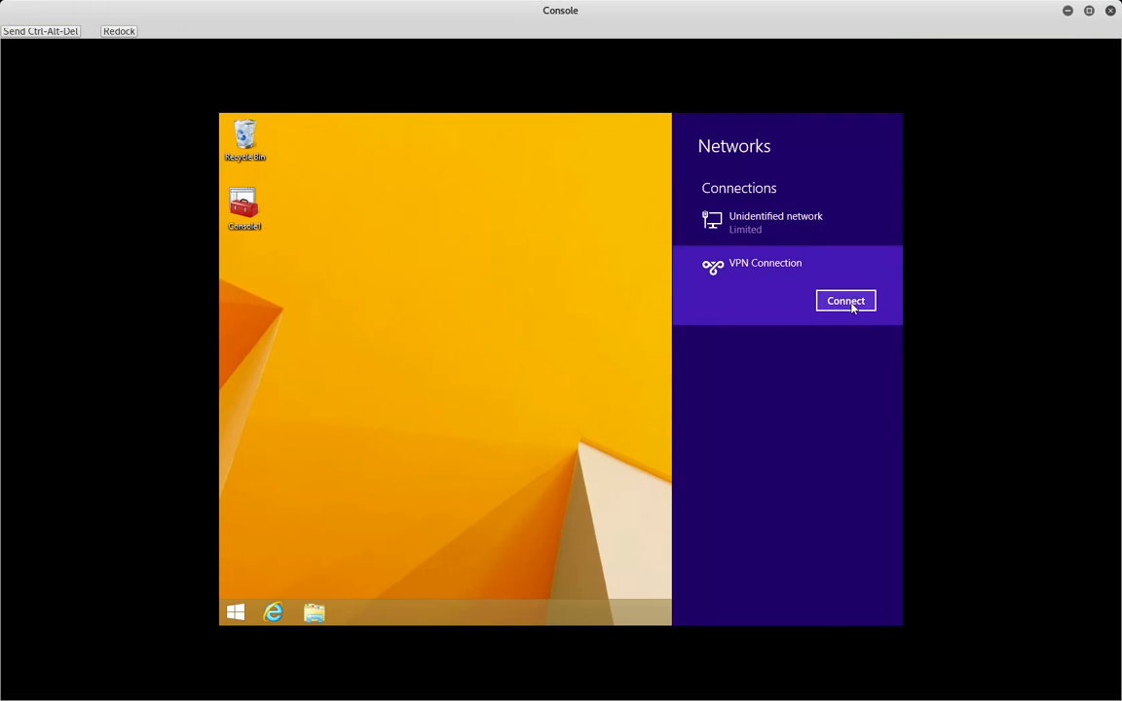
pyautogui.click(850, 301)
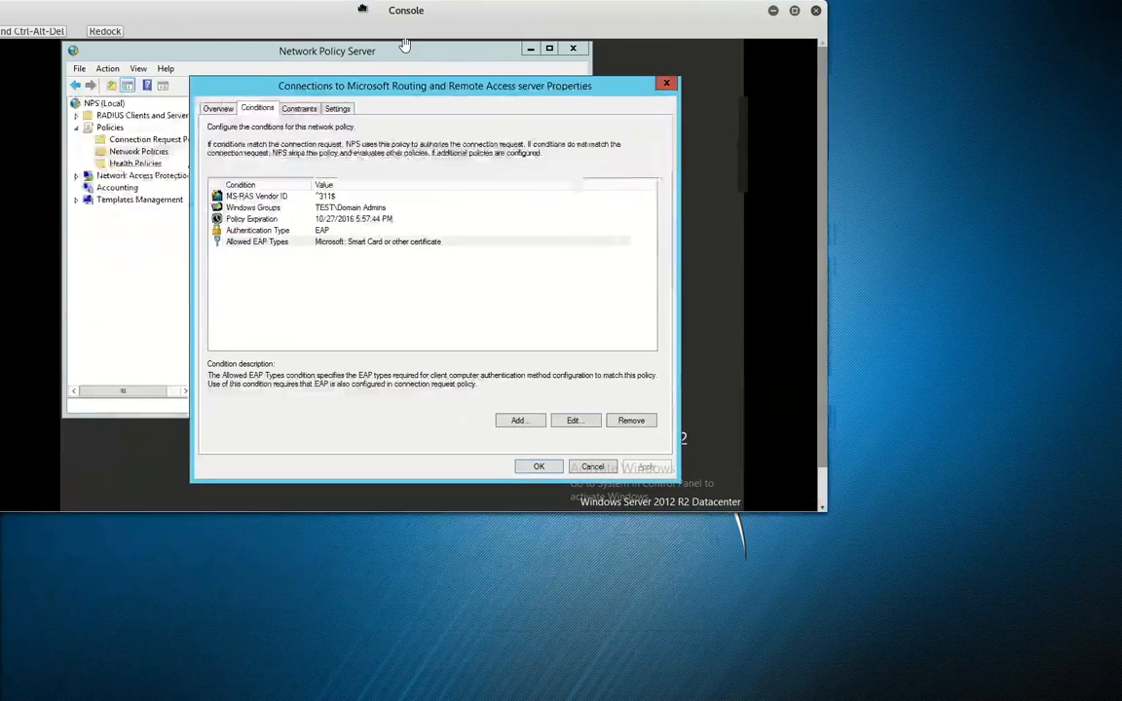
# - Enable Override network policy authentication settings on the first connection request policy and save it
pyautogui.doubleClick(433, 10)
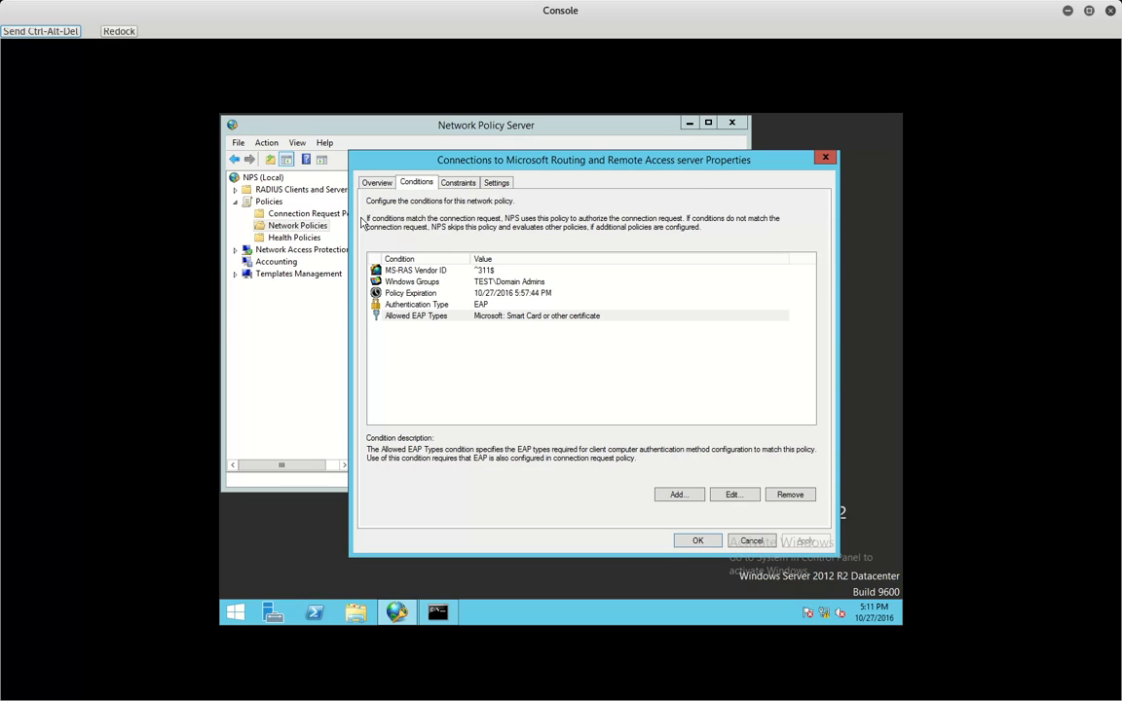
pyautogui.click(469, 357)
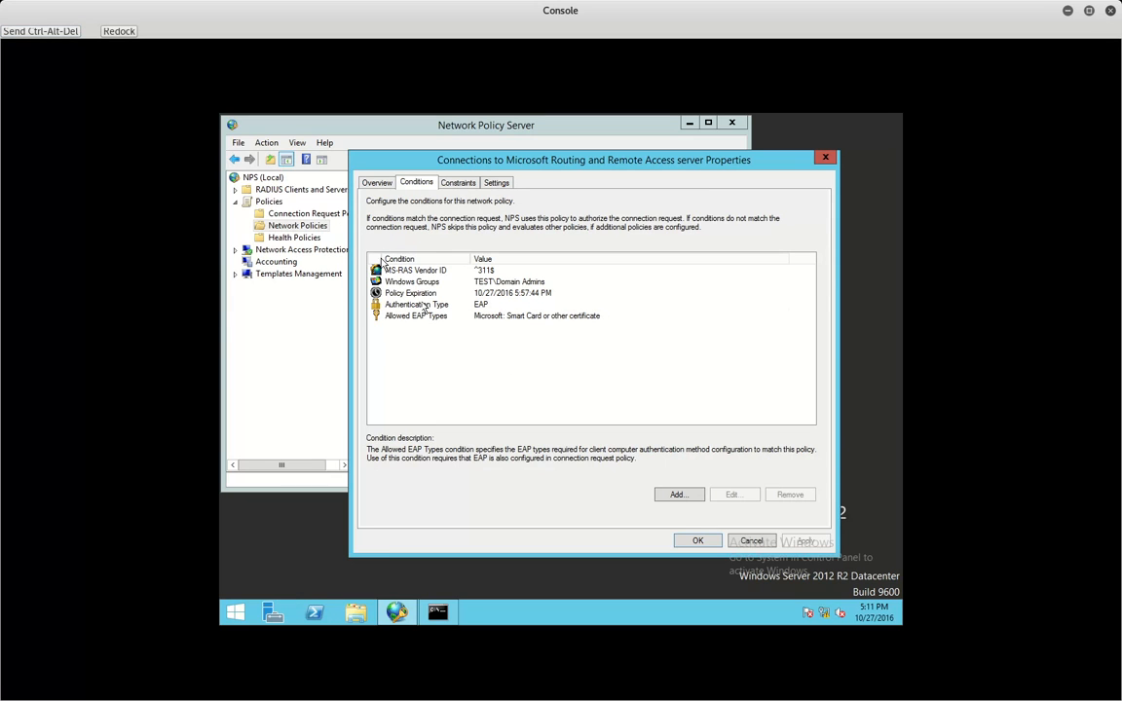
pyautogui.click(283, 214)
pyautogui.doubleClick(426, 251)
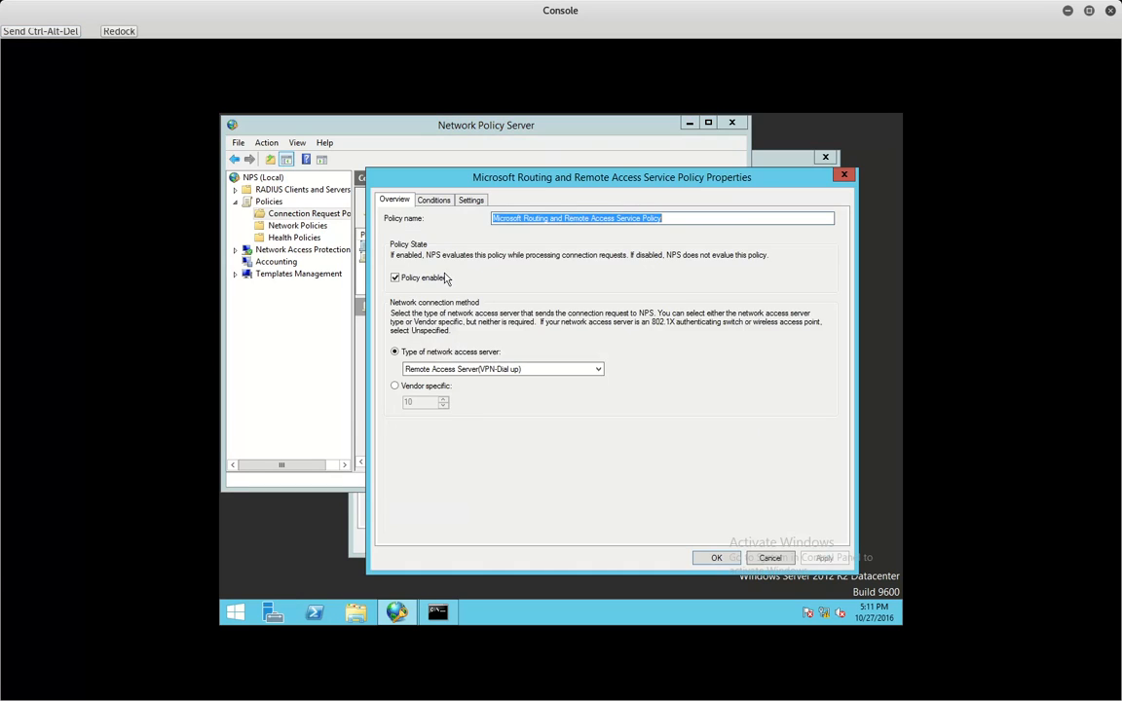
pyautogui.click(433, 199)
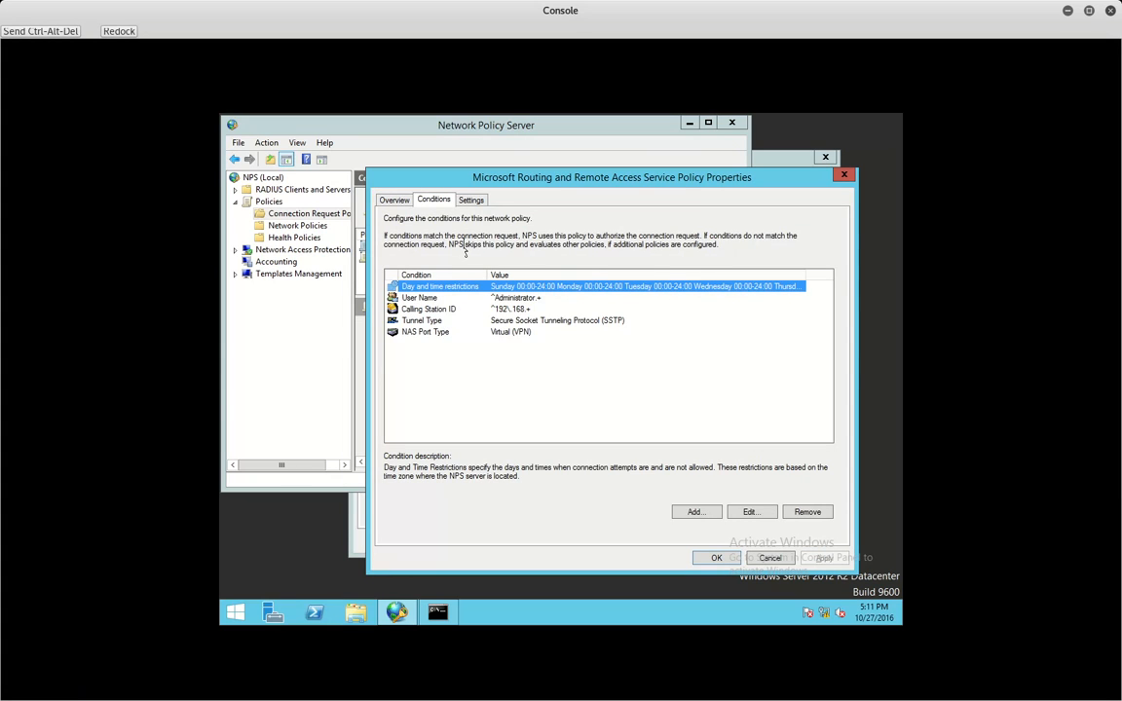
pyautogui.click(471, 199)
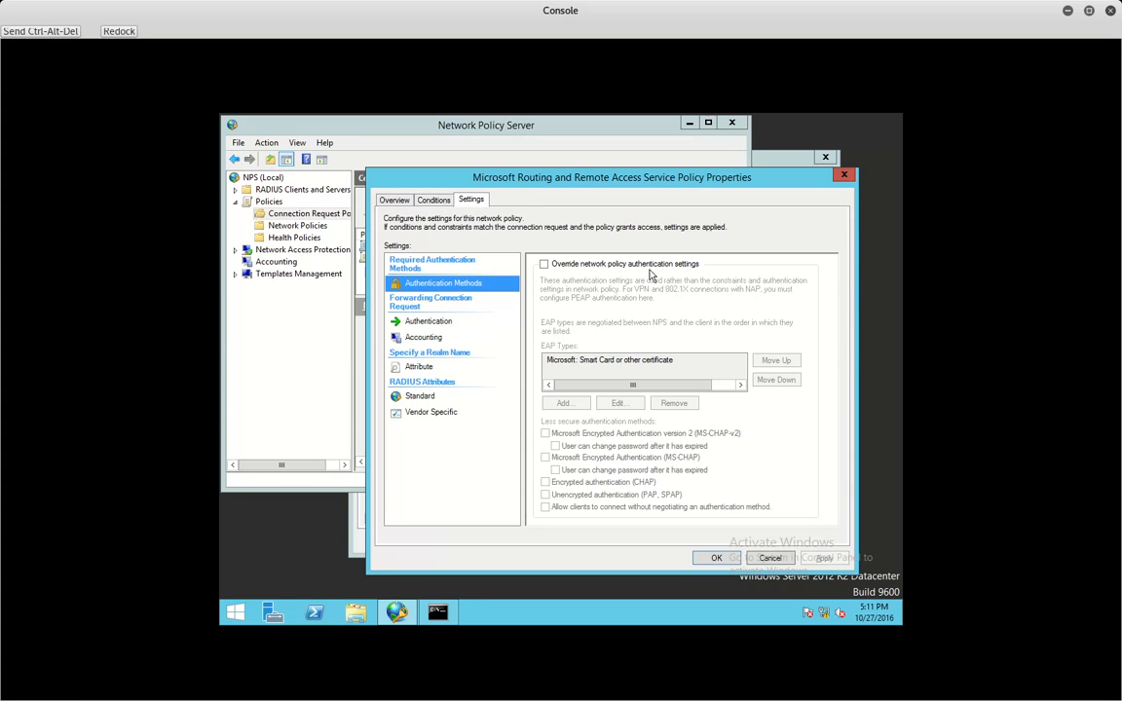
pyautogui.click(603, 263)
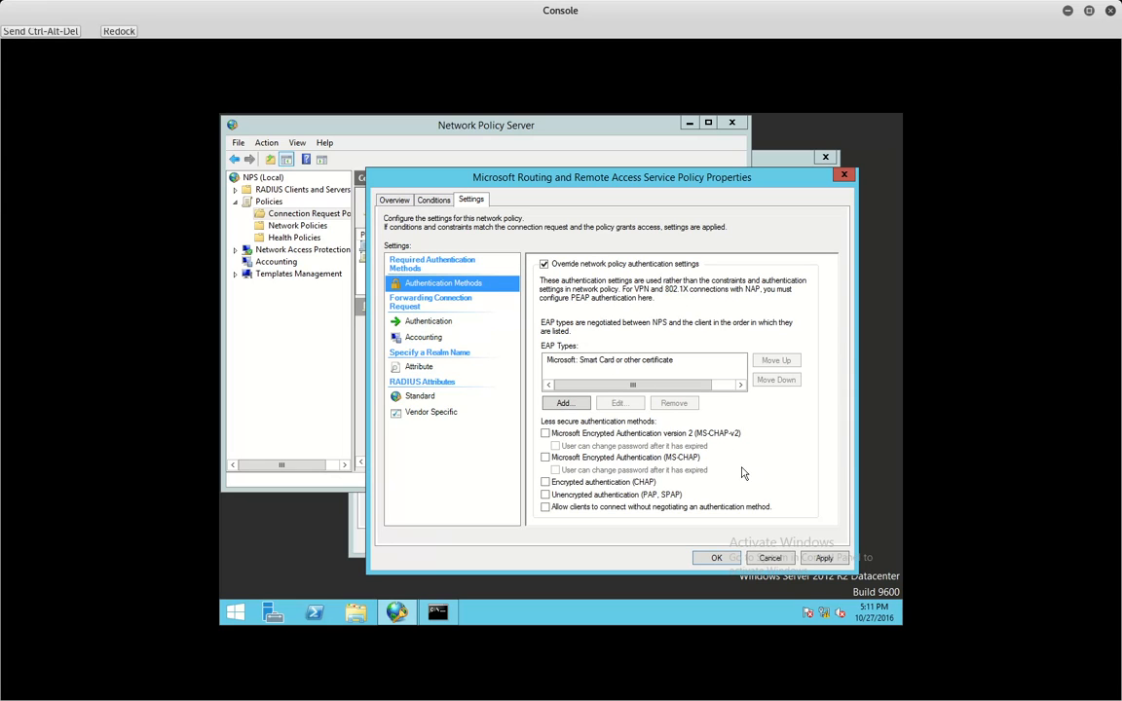
pyautogui.click(818, 562)
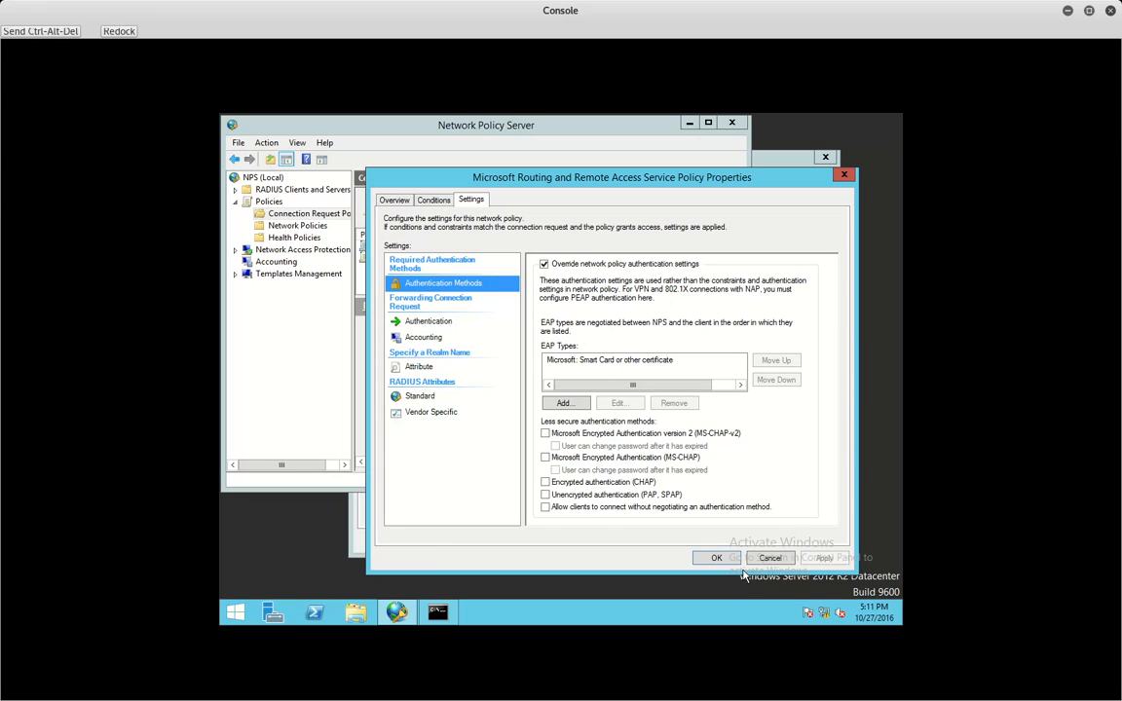
pyautogui.click(717, 562)
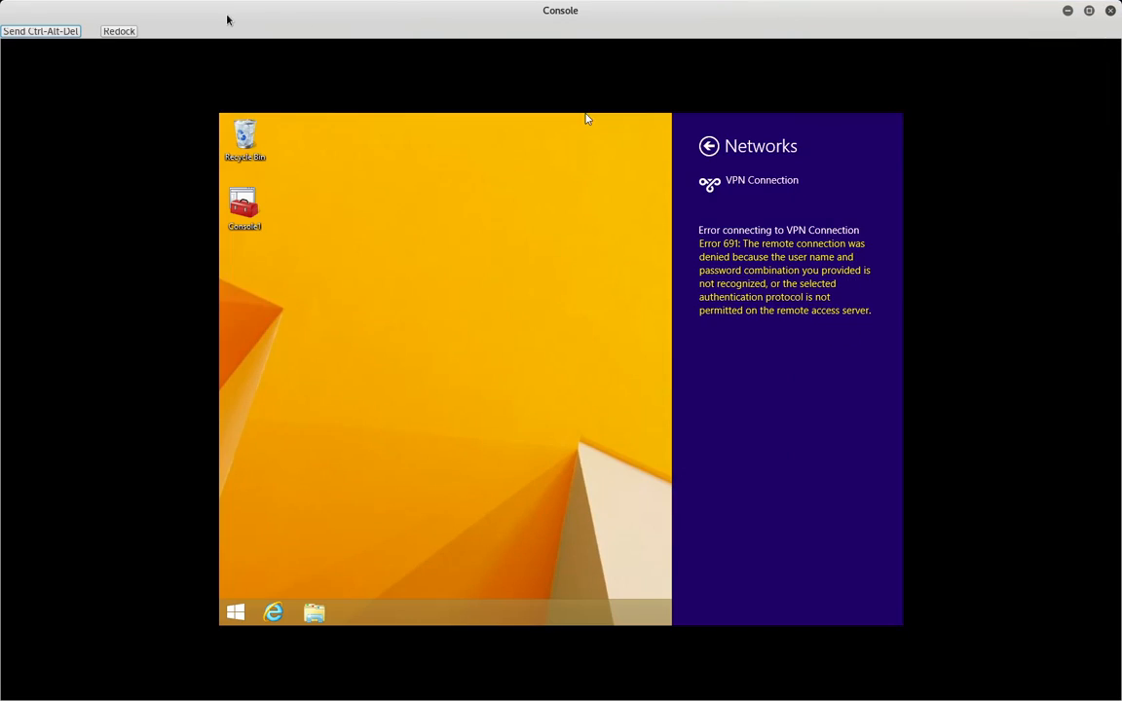
# - Go back from the error and retry connecting VPN Connection
pyautogui.click(710, 148)
pyautogui.click(760, 232)
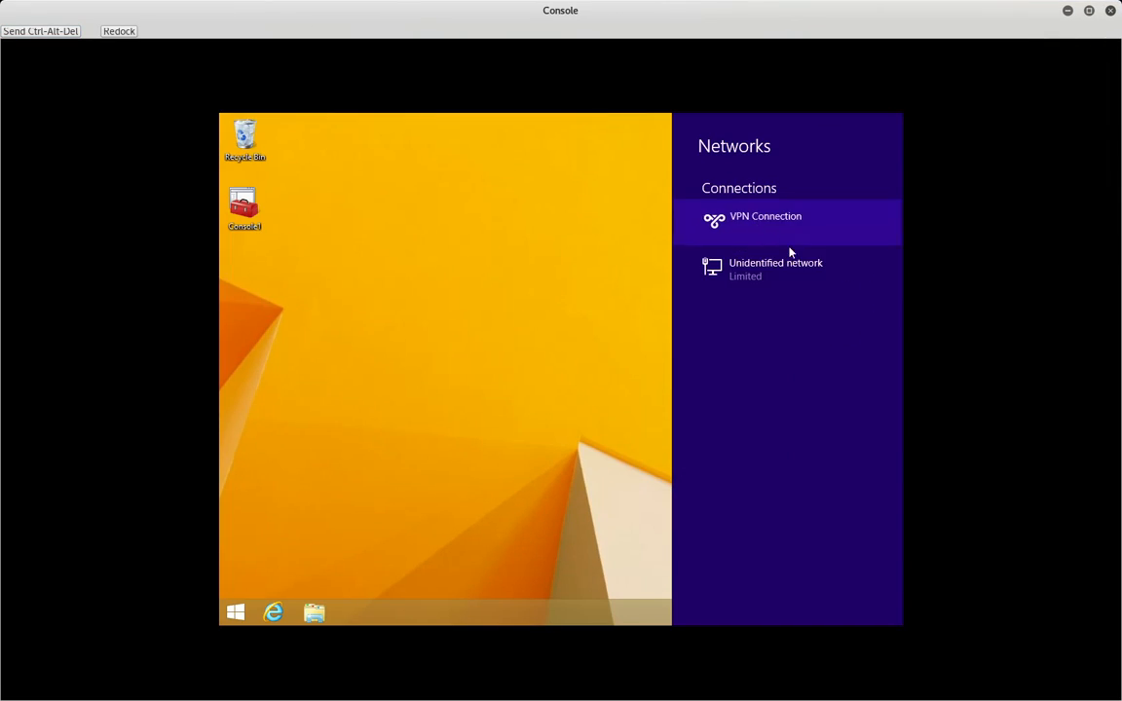
pyautogui.click(853, 263)
# - Disconnect VPN Connection, close the Networks pane, and leave the Windows 8.1 console
pyautogui.click(765, 241)
pyautogui.click(828, 261)
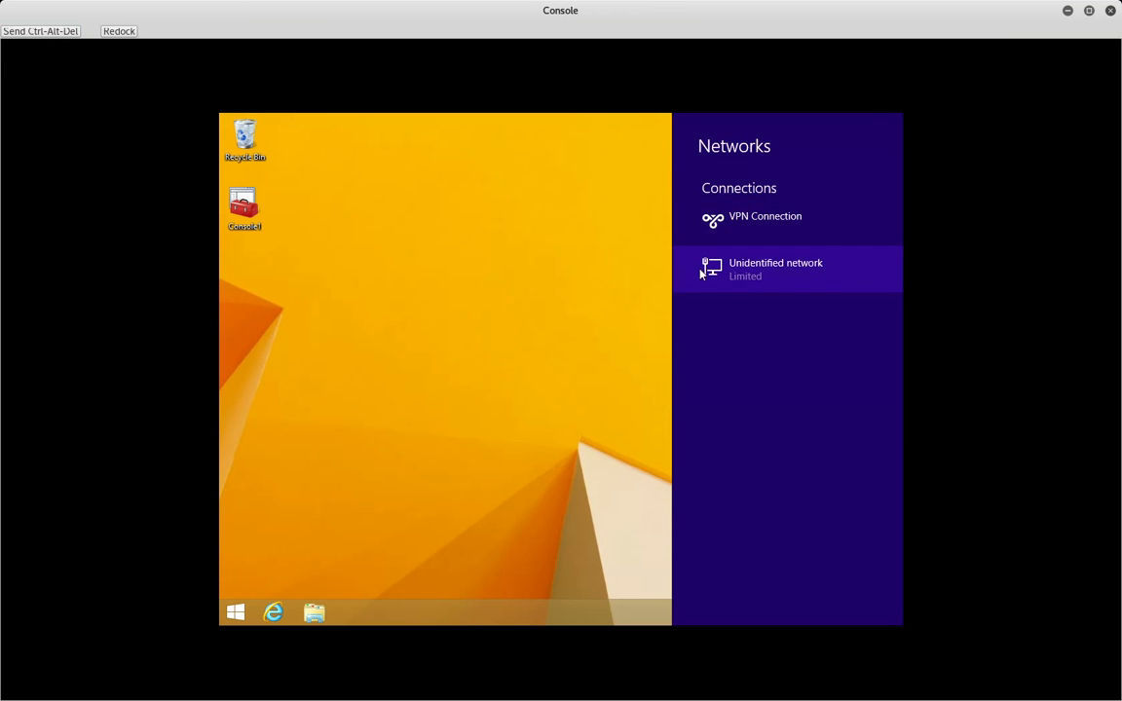
pyautogui.click(453, 295)
pyautogui.hotkey('alt', 'Tab')
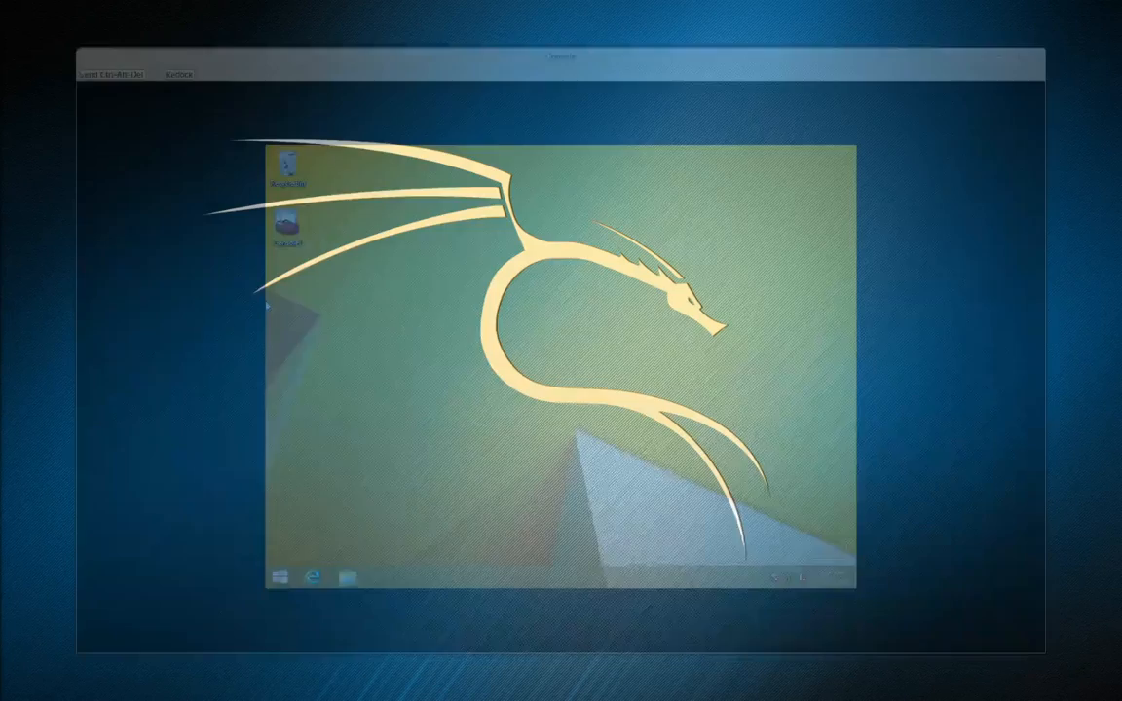
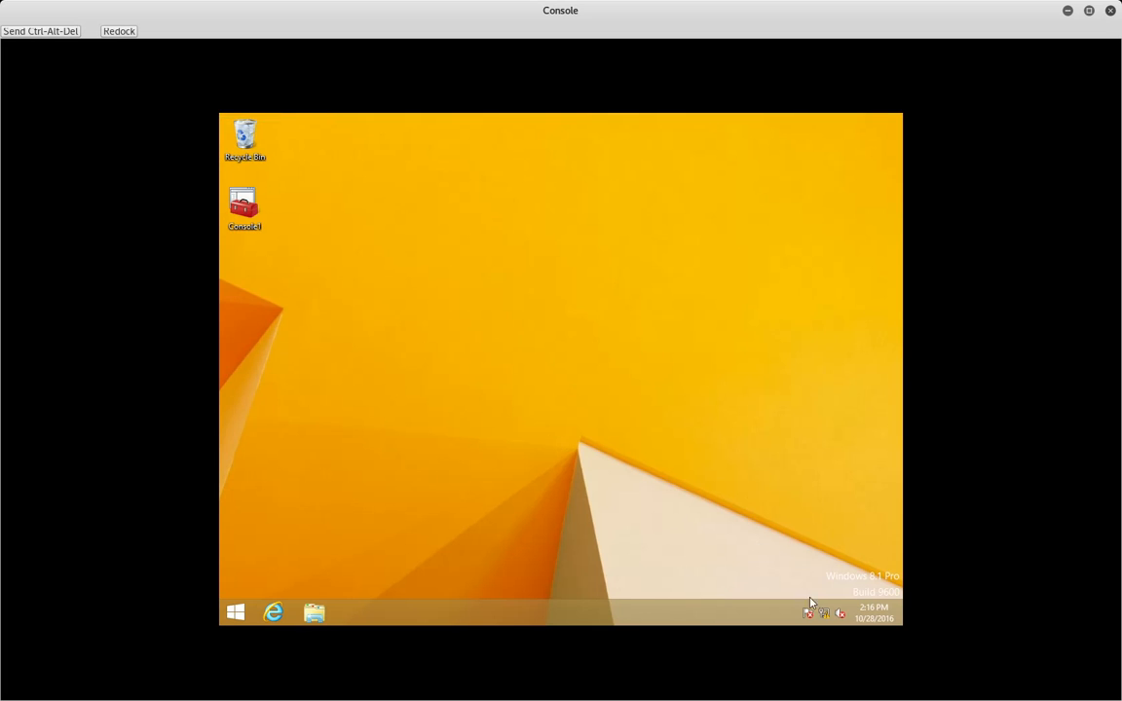
# - Open the VPN Connection's Security properties from Network and Sharing Center adapter settings
pyautogui.click(824, 614)
pyautogui.click(674, 516)
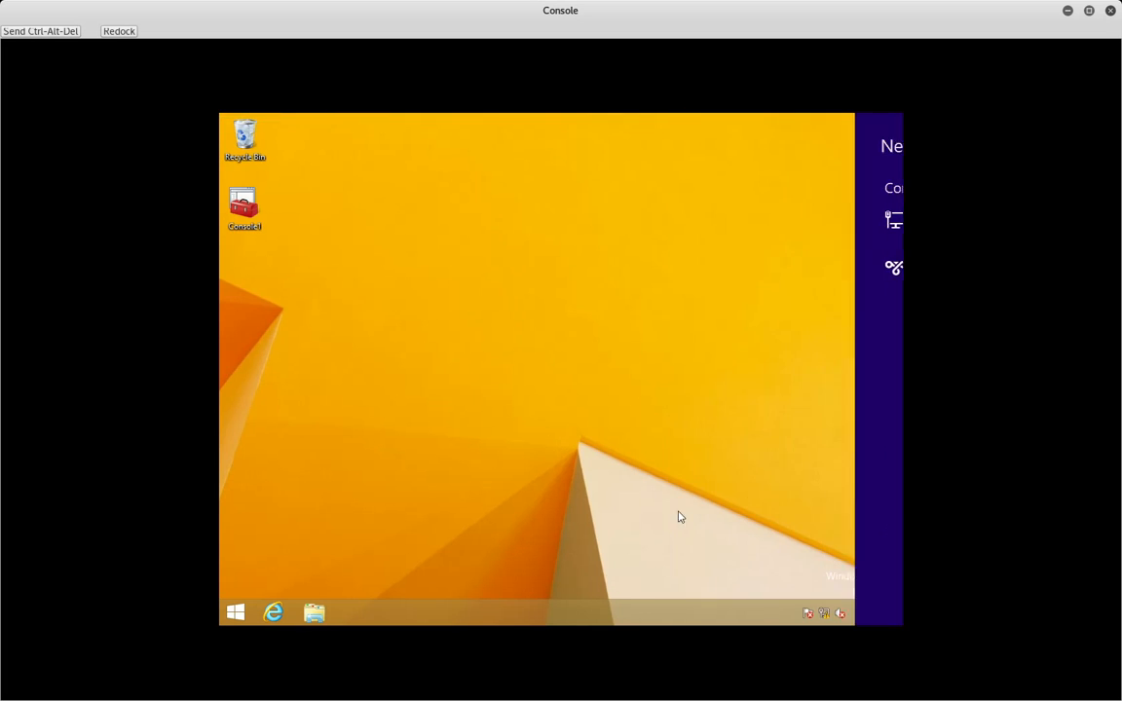
pyautogui.rightClick(830, 609)
pyautogui.click(793, 601)
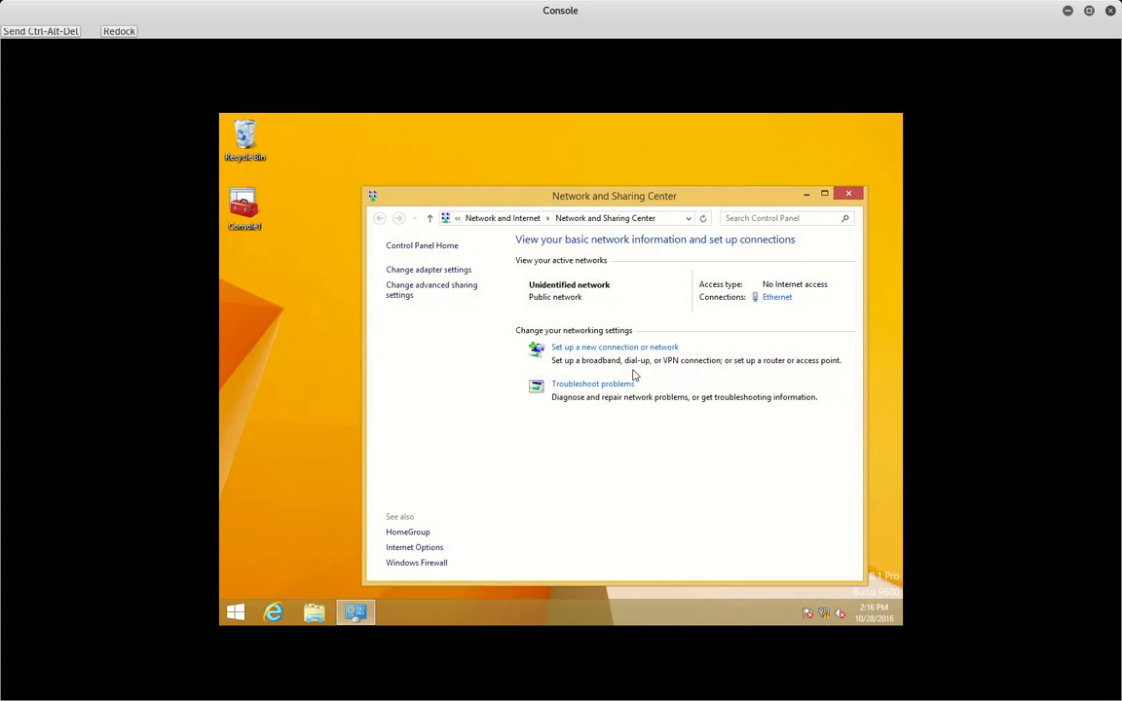
pyautogui.click(439, 270)
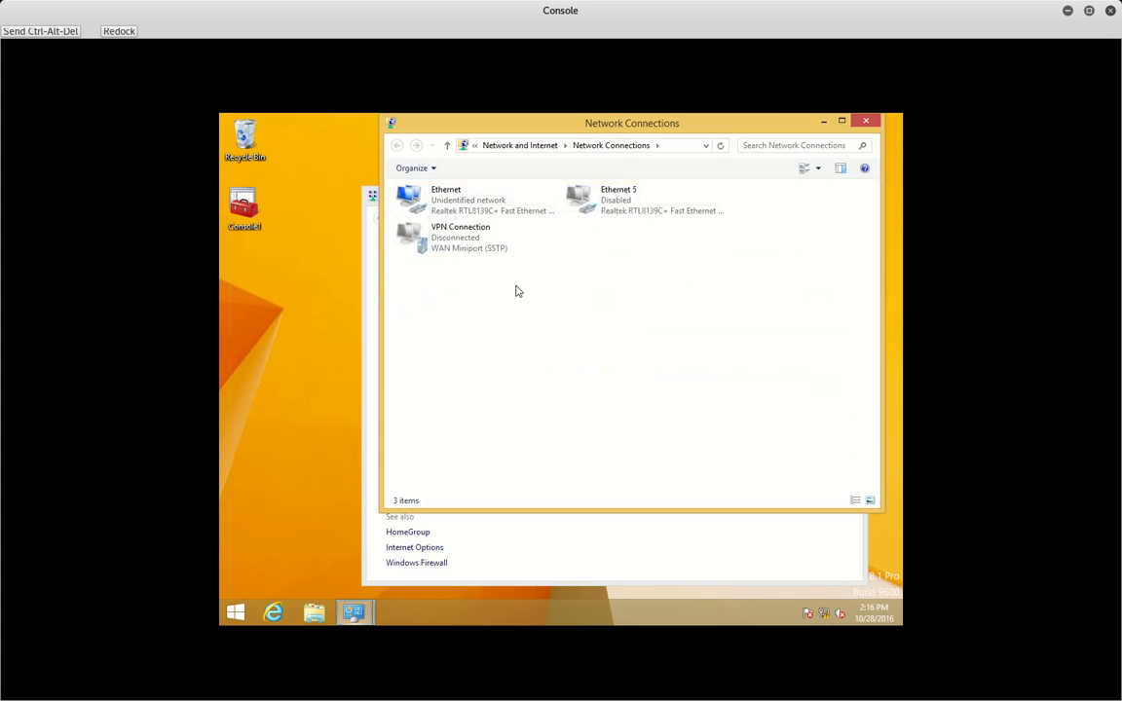
pyautogui.rightClick(612, 210)
pyautogui.rightClick(472, 241)
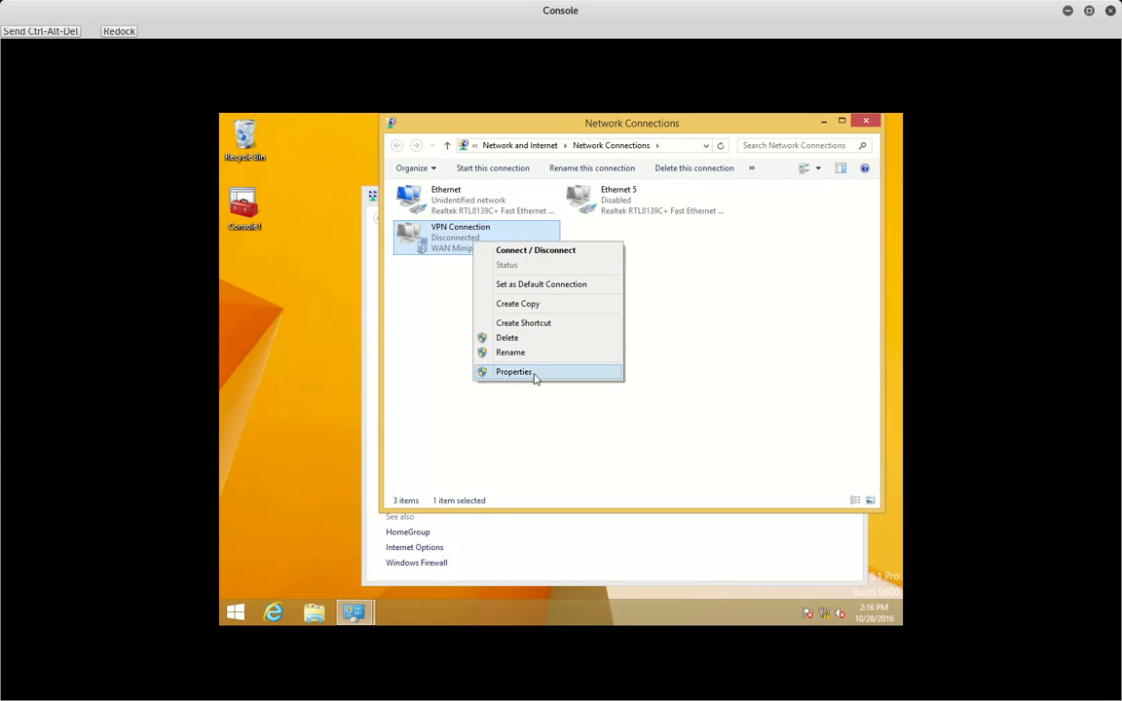
pyautogui.click(528, 372)
pyautogui.click(596, 187)
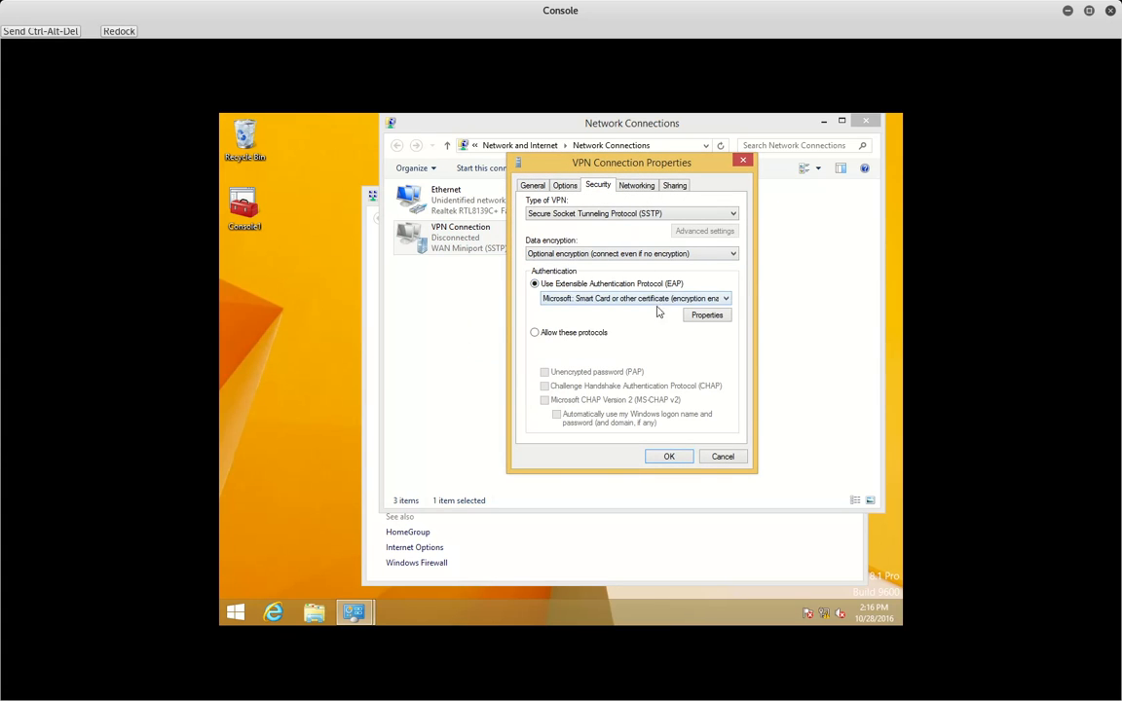
# - Allow only PAP and CHAP with MS-CHAP v2 off, save, and close Network Connections
pyautogui.click(534, 332)
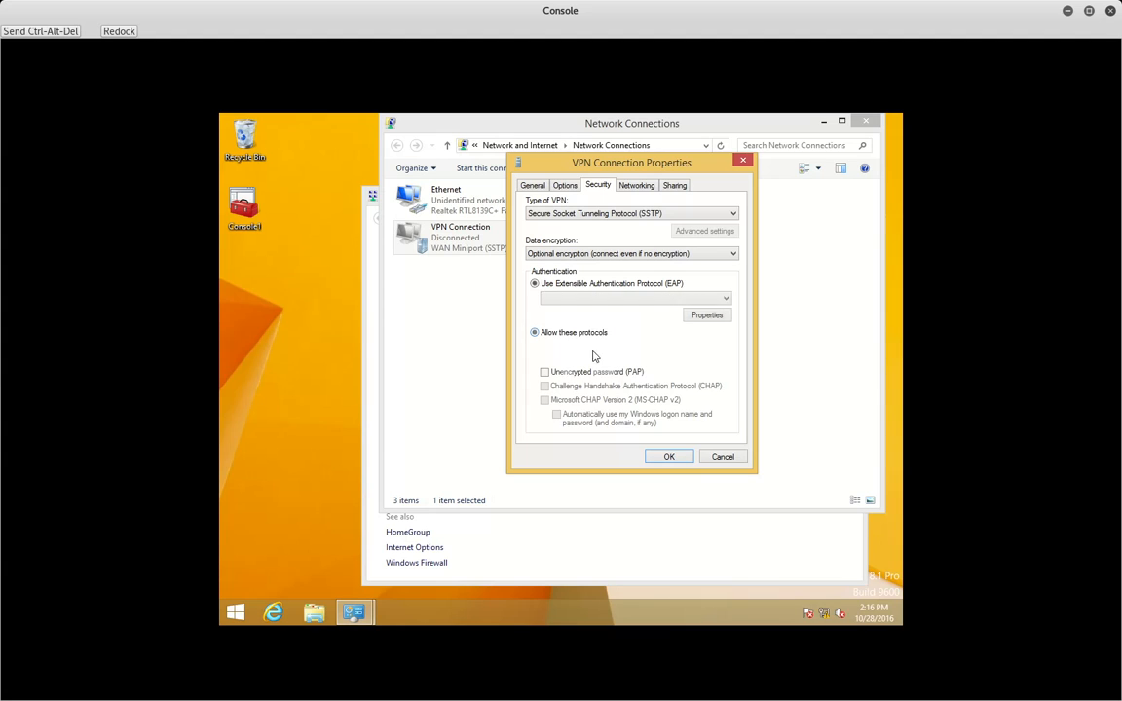
pyautogui.click(590, 385)
pyautogui.click(583, 371)
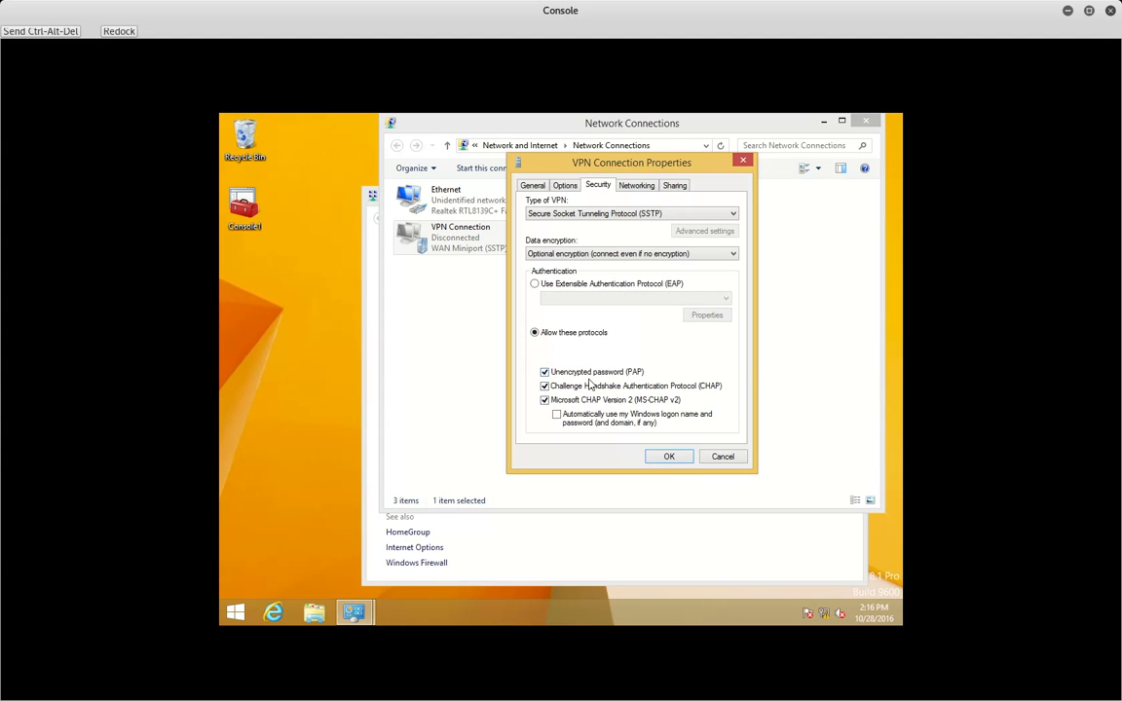
pyautogui.click(617, 405)
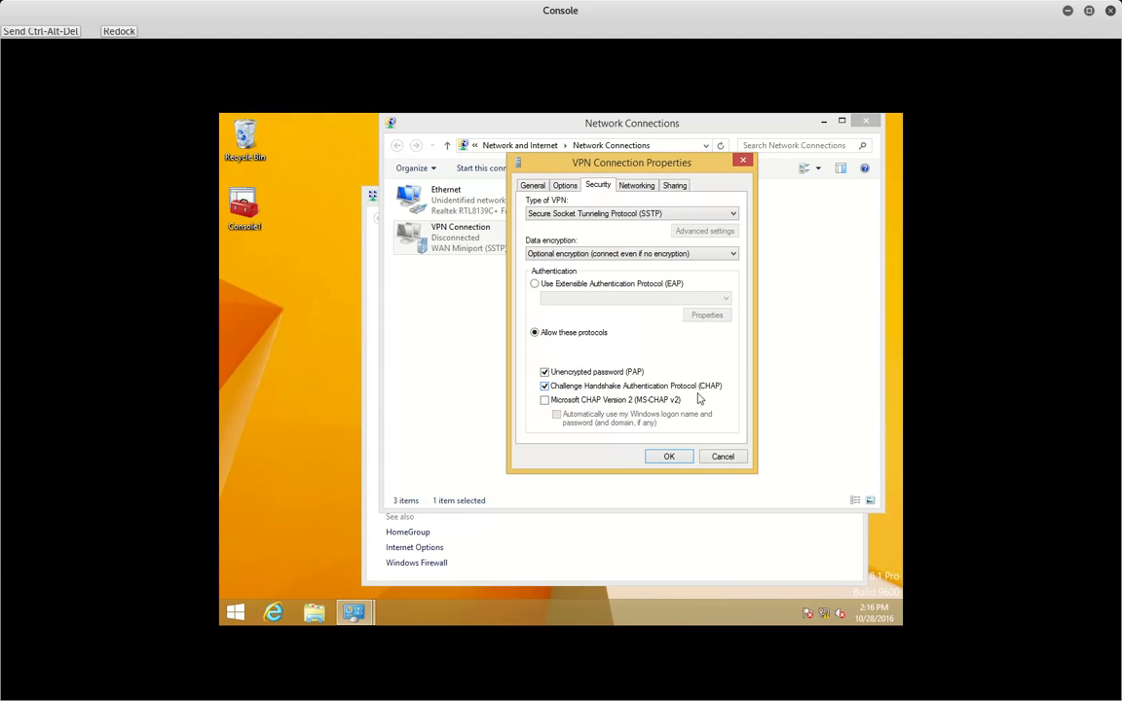
pyautogui.click(668, 456)
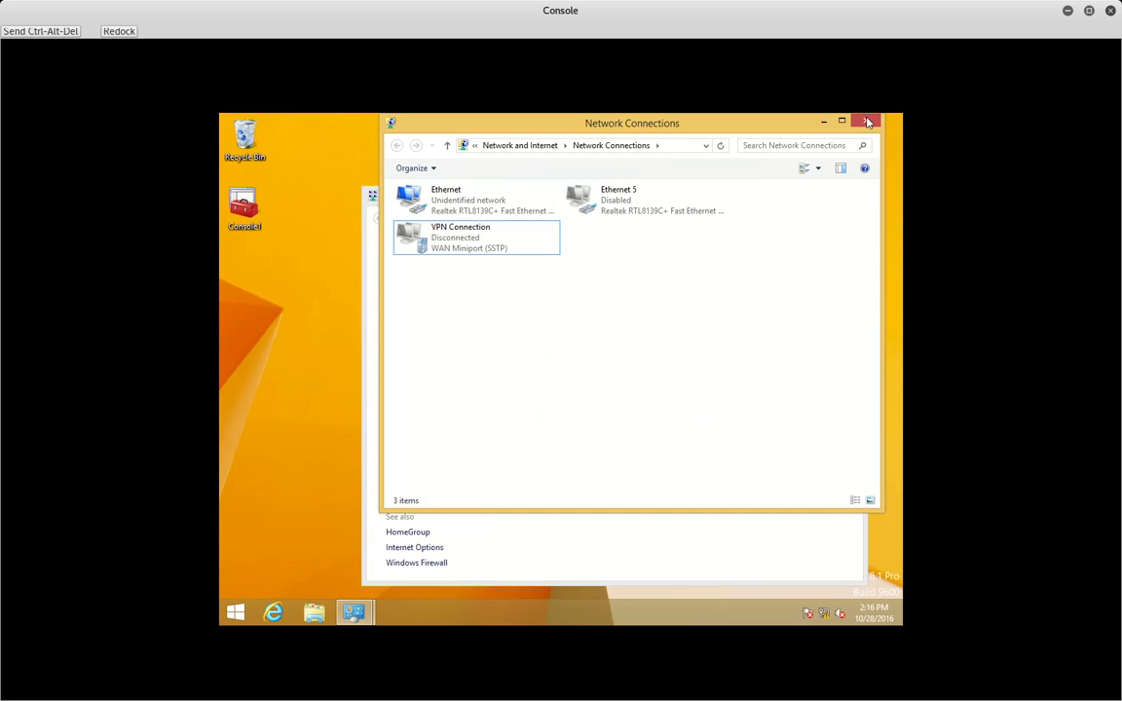
pyautogui.click(867, 122)
# - Start connecting VPN Connection from the Networks pane, then dismiss the sign-in prompt
pyautogui.click(848, 191)
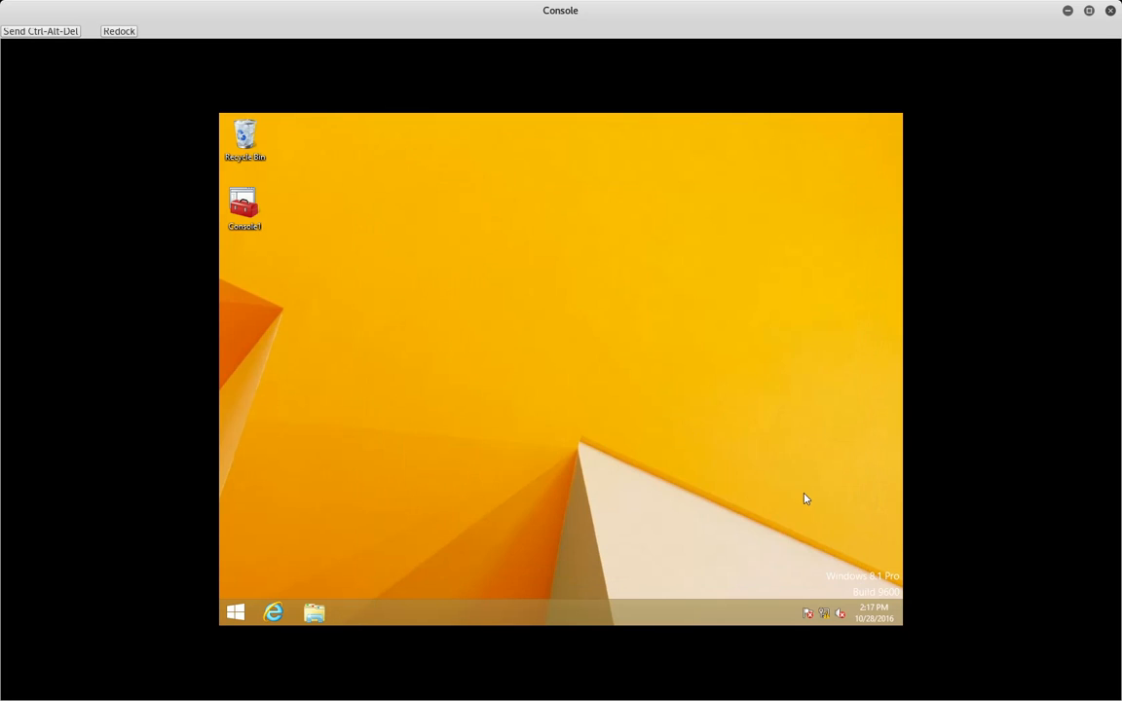
pyautogui.click(825, 612)
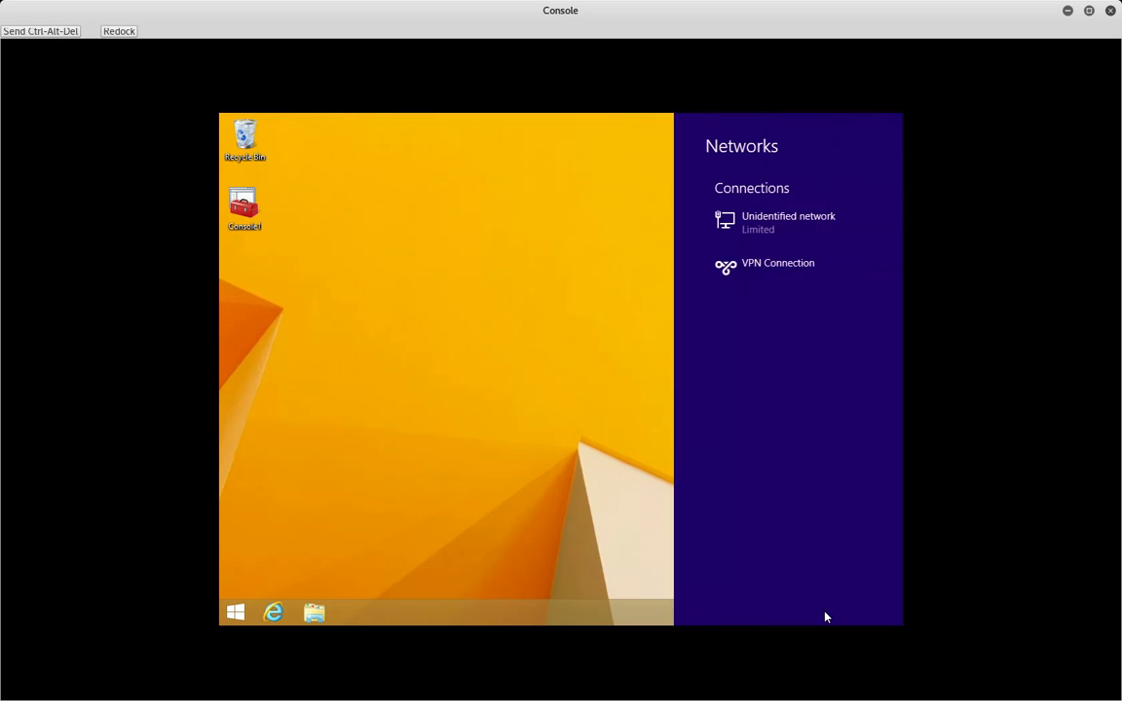
pyautogui.click(764, 276)
pyautogui.click(833, 308)
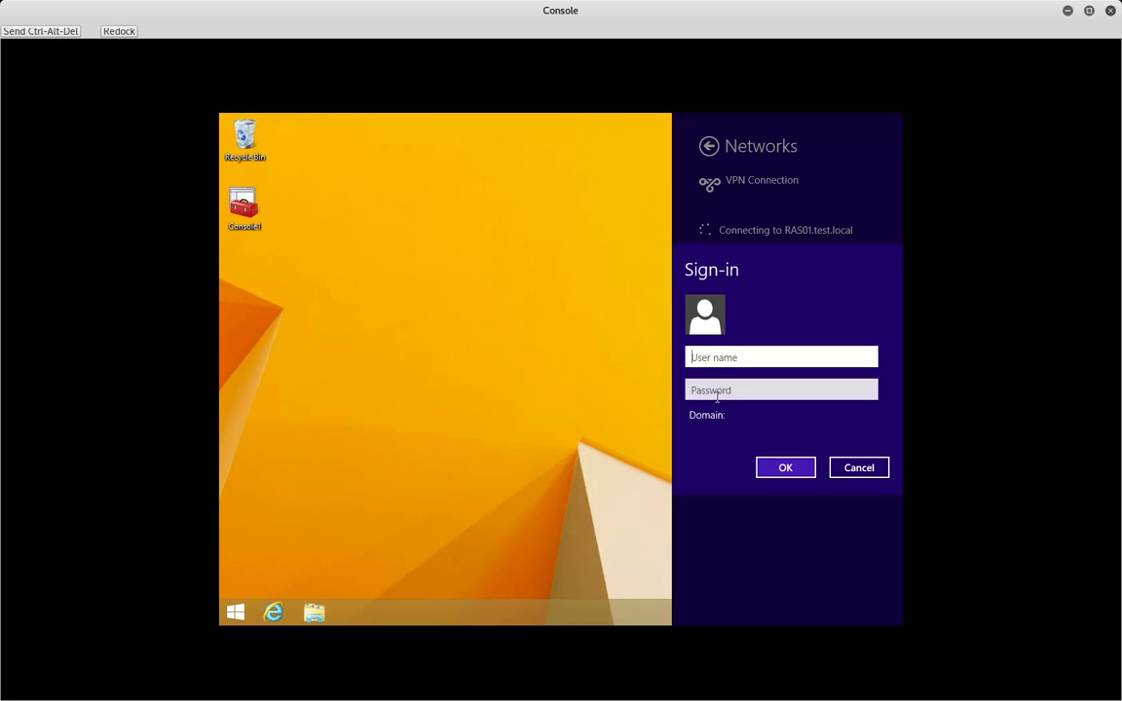
pyautogui.click(575, 325)
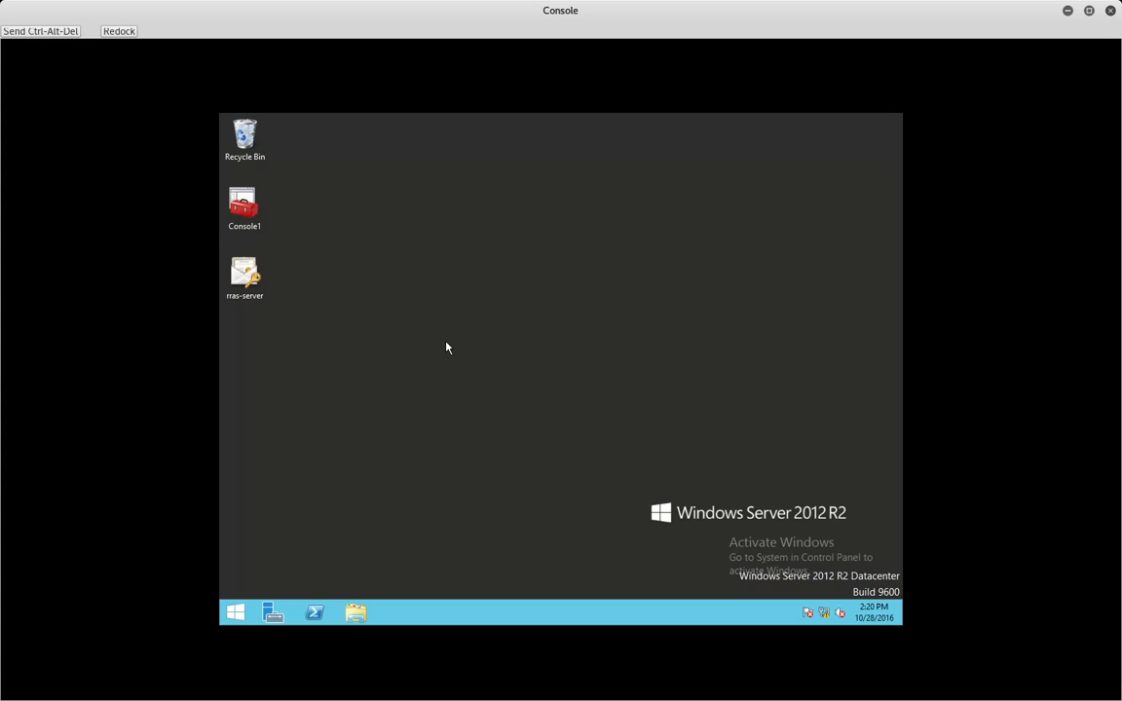
# - Open the RAS01 server's properties in the Routing and Remote Access console
pyautogui.rightClick(273, 613)
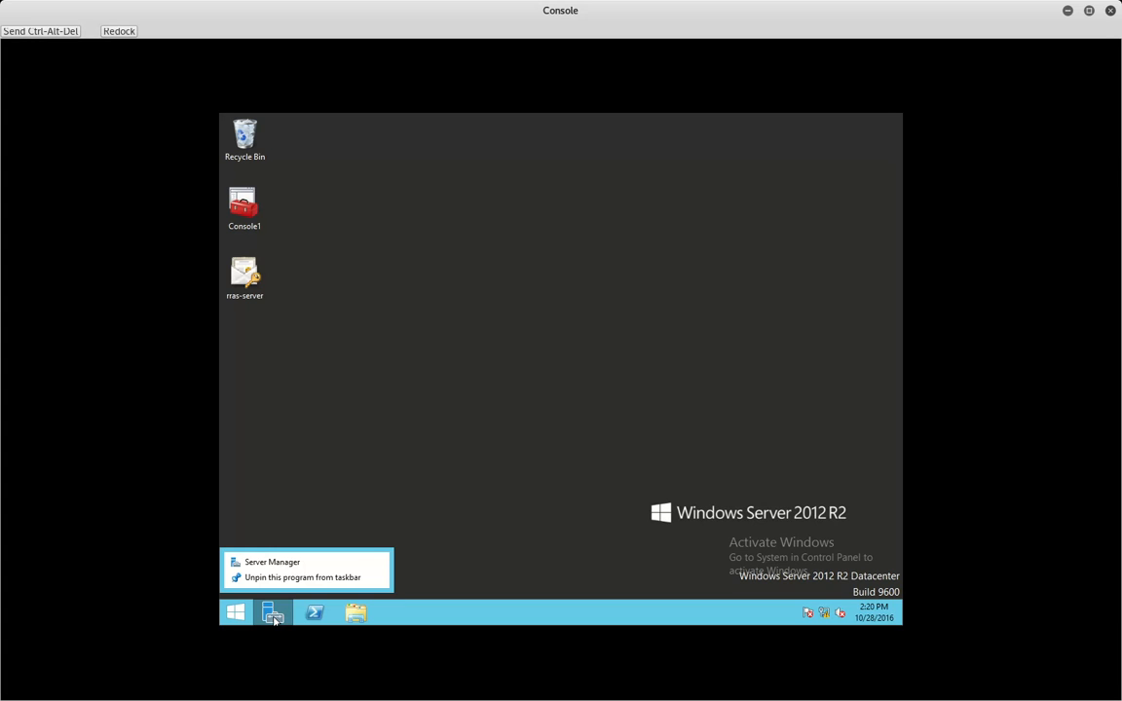
pyautogui.click(283, 612)
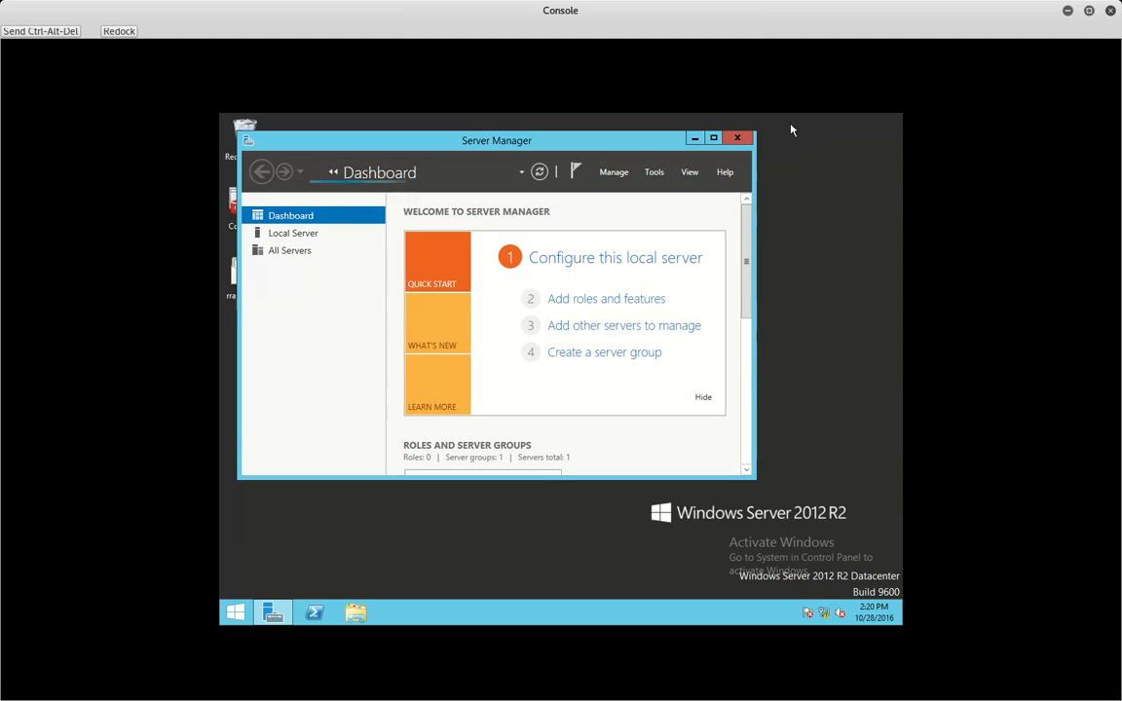
pyautogui.click(654, 173)
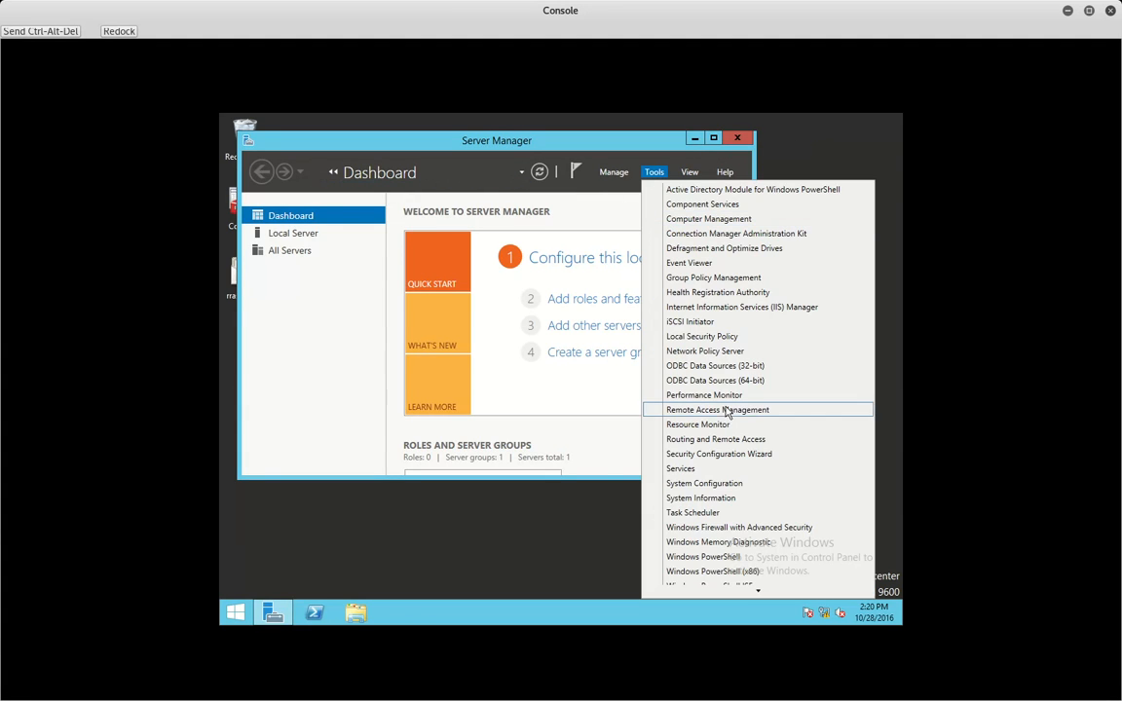
pyautogui.click(725, 437)
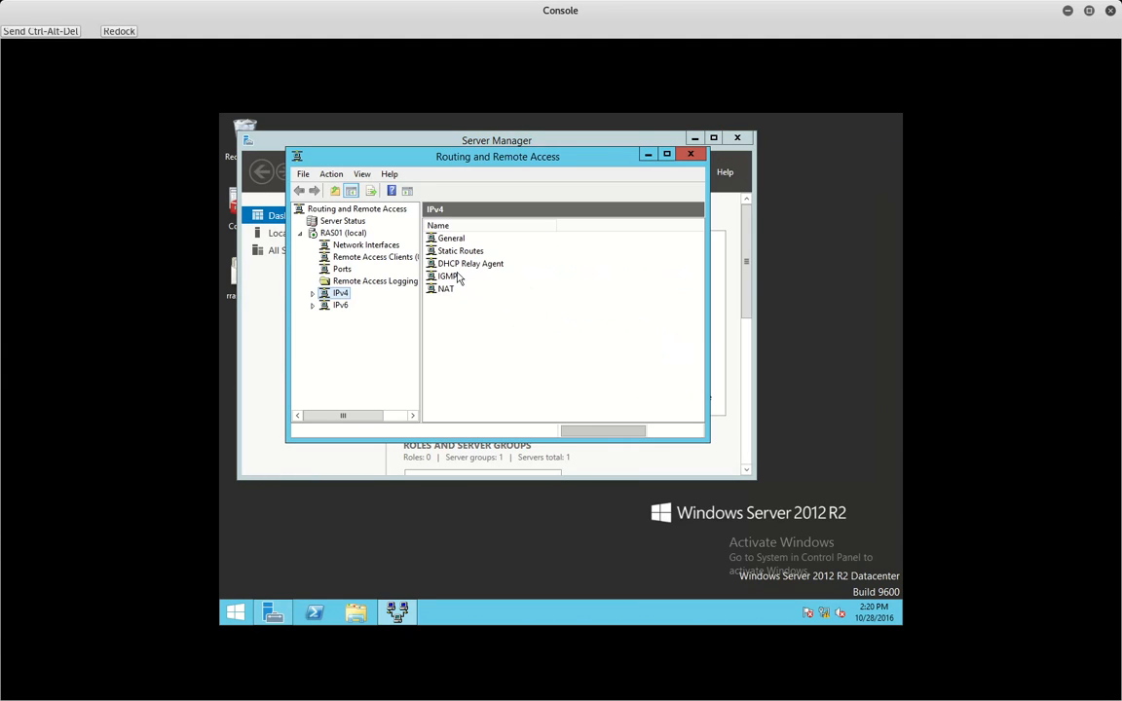
pyautogui.rightClick(350, 234)
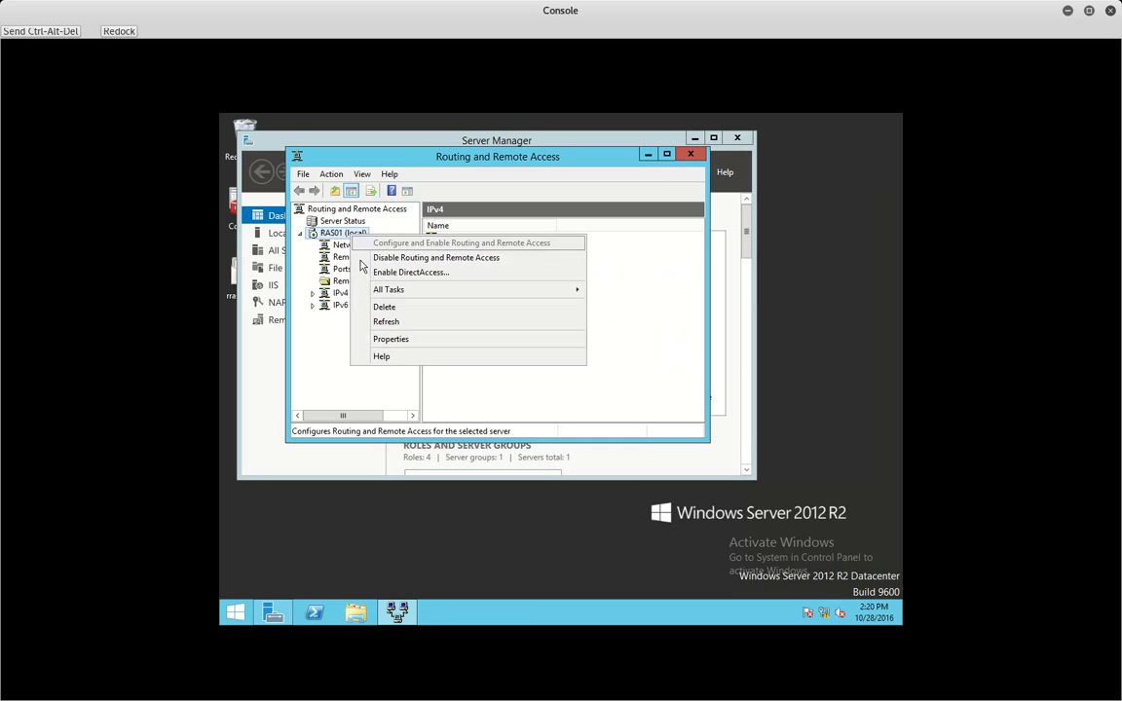
pyautogui.click(391, 339)
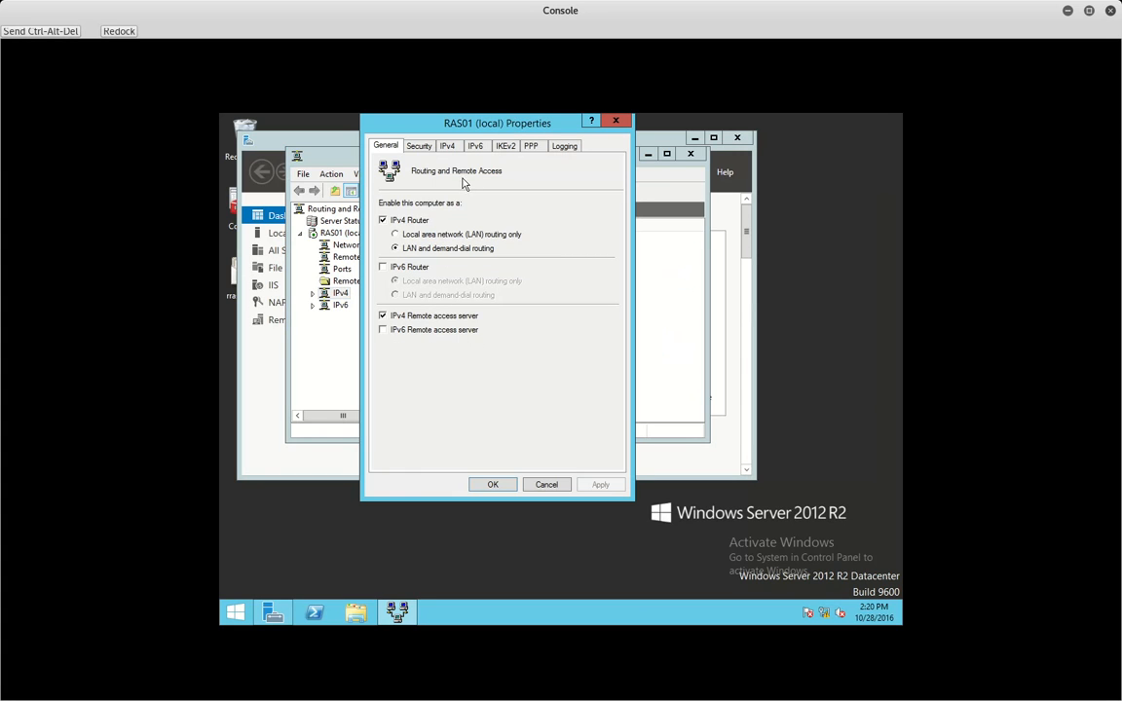
# - Enable CHAP in RAS01's authentication methods, apply, and restart the routing service
pyautogui.click(418, 145)
pyautogui.click(399, 215)
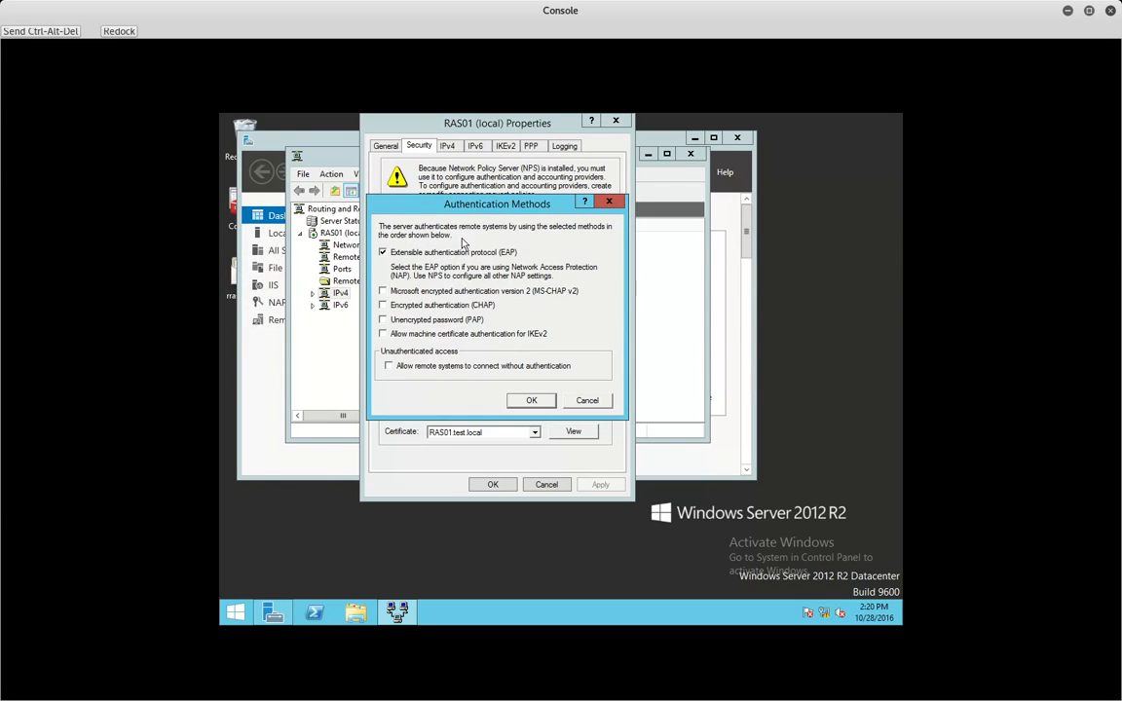
pyautogui.click(458, 306)
pyautogui.click(531, 401)
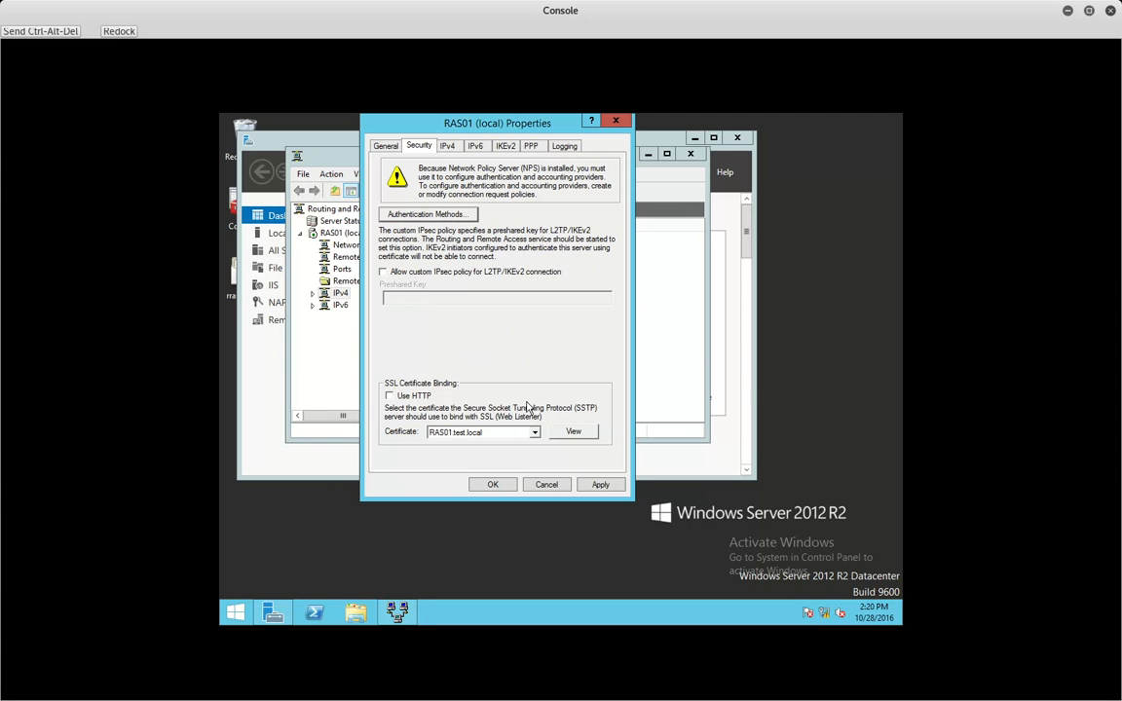
pyautogui.click(494, 485)
pyautogui.click(691, 427)
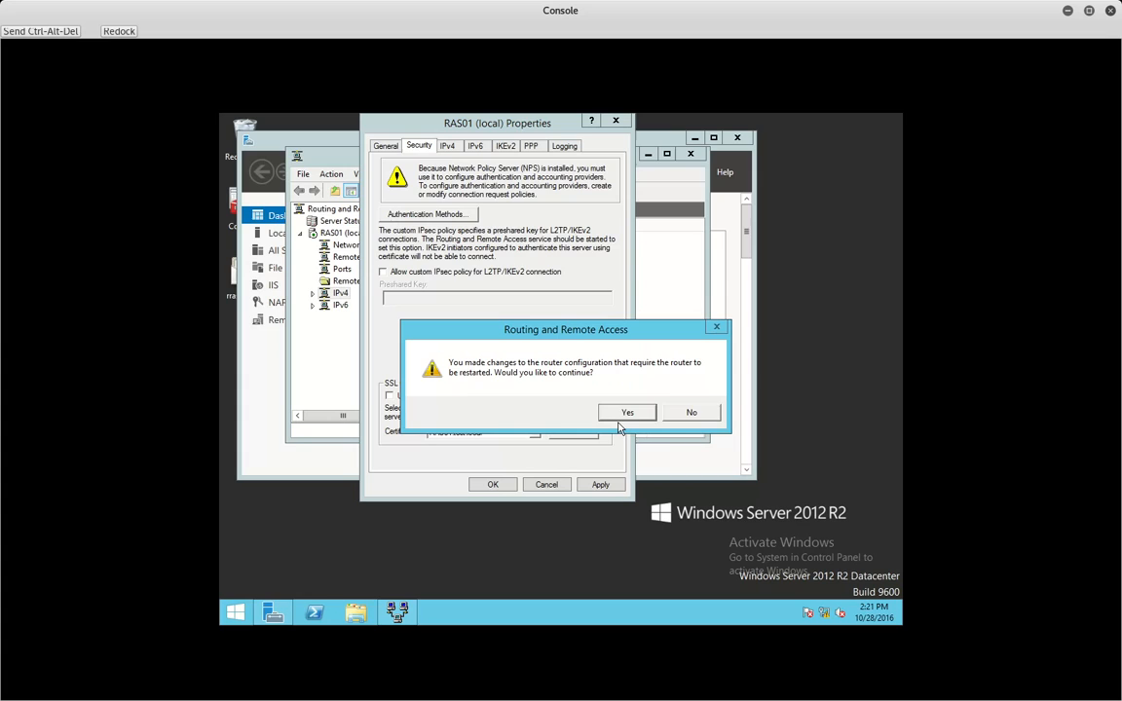
pyautogui.click(626, 413)
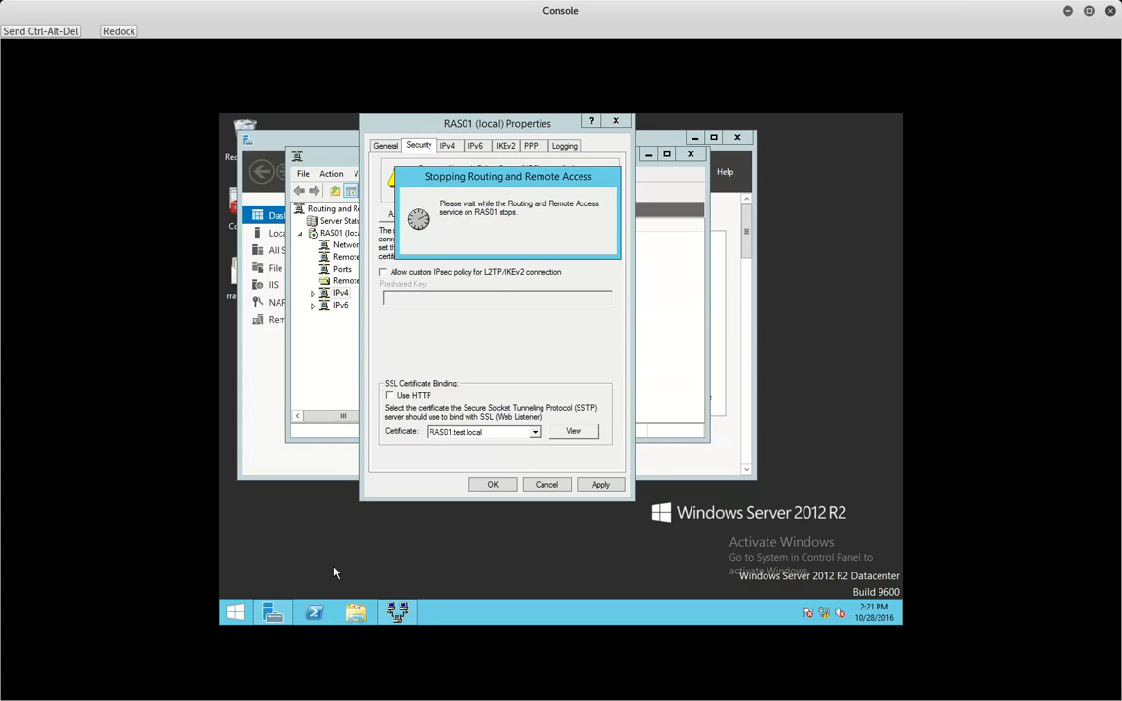
pyautogui.click(274, 609)
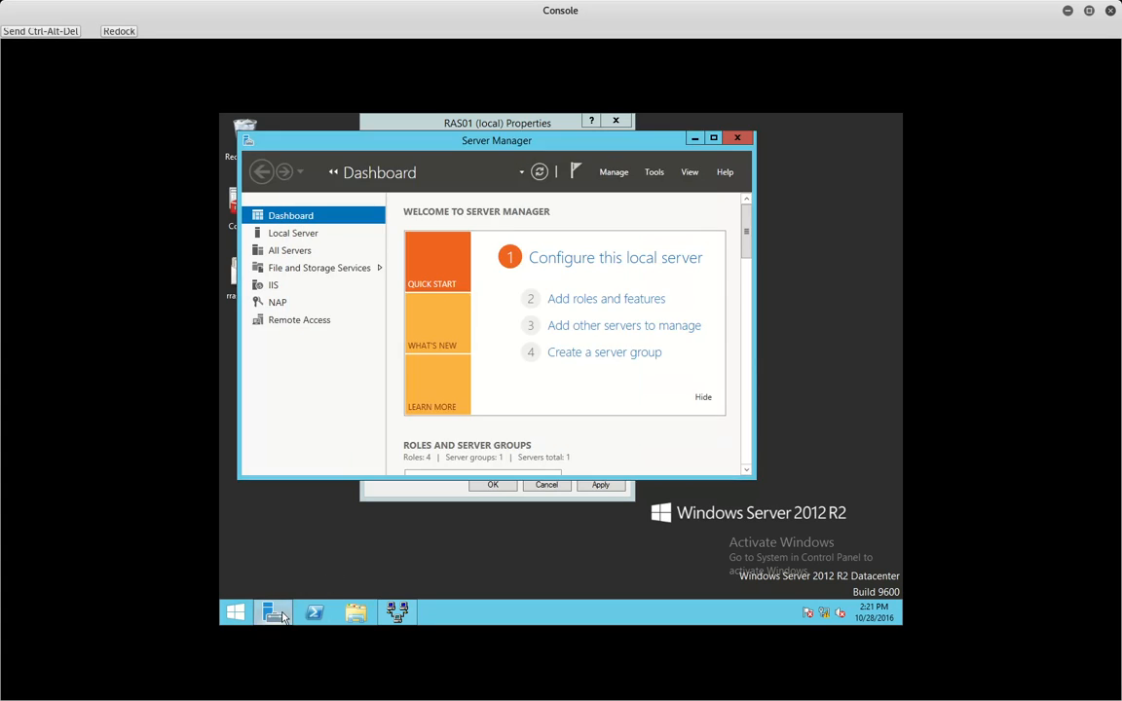
# - Review the RRAS connection request policy's authentication settings in NPS, then show Network Policies
pyautogui.click(654, 179)
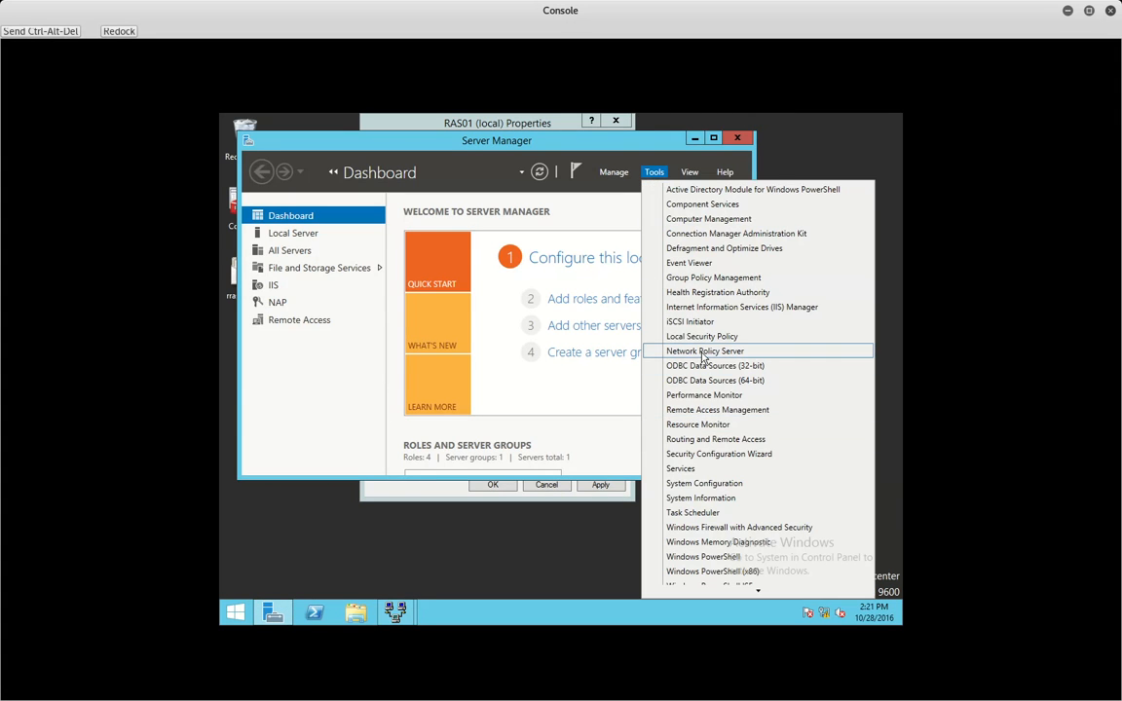
pyautogui.click(704, 353)
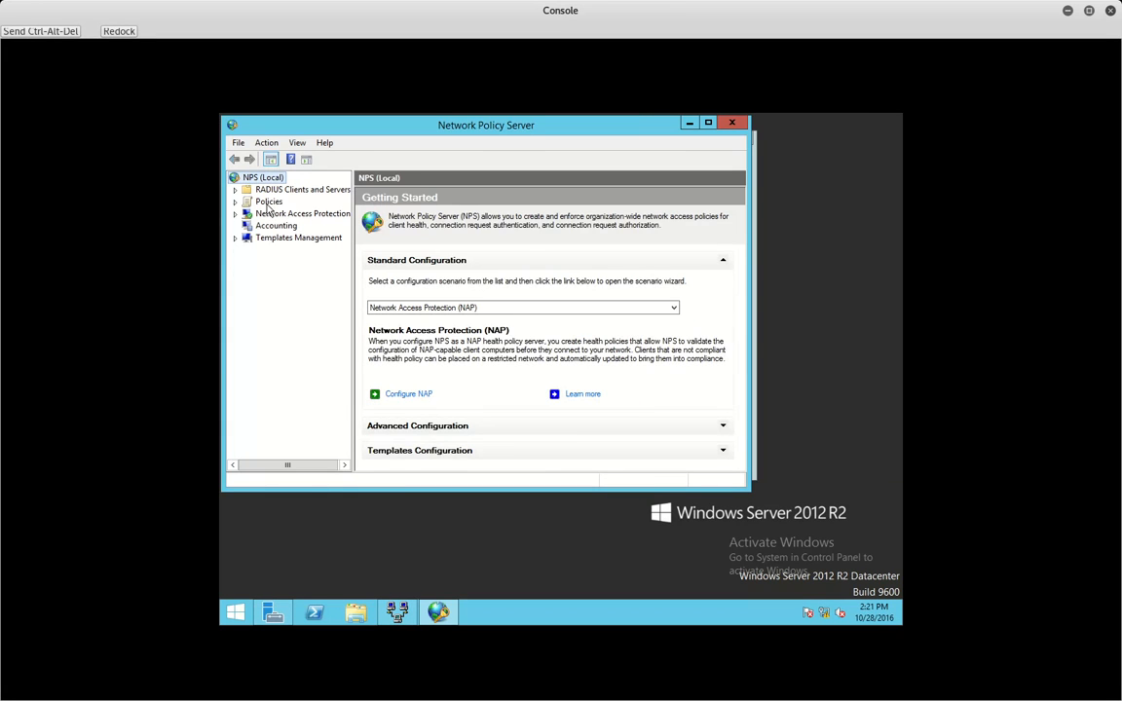
pyautogui.doubleClick(263, 201)
pyautogui.click(295, 218)
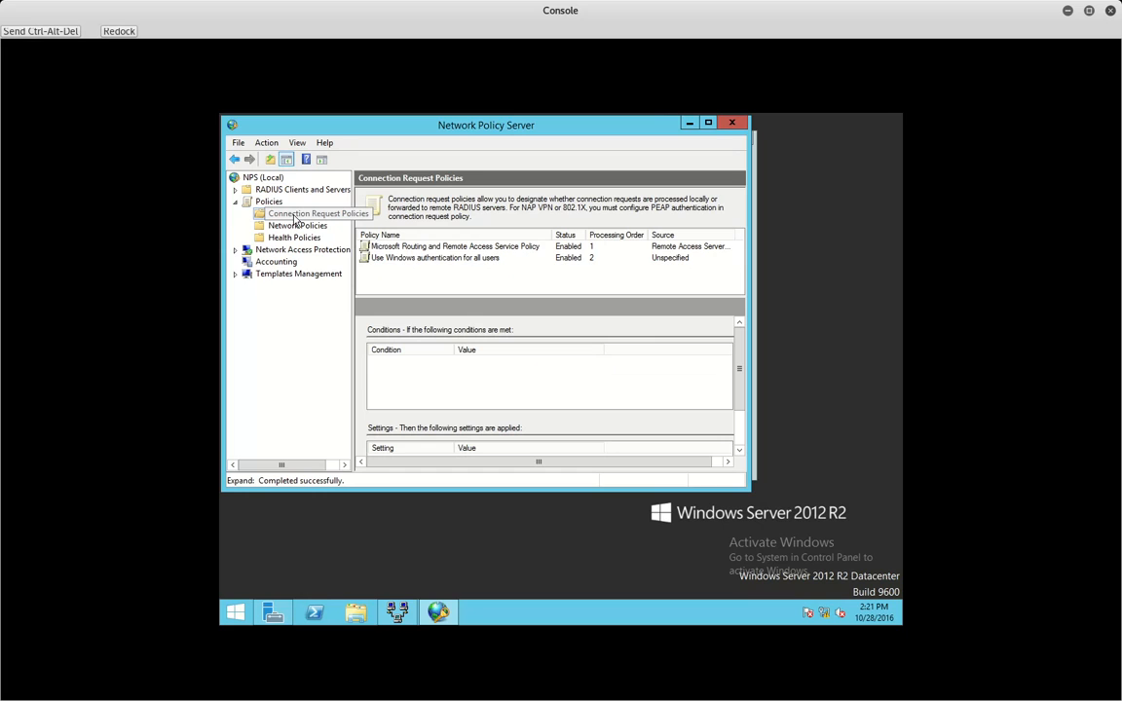
pyautogui.doubleClick(370, 246)
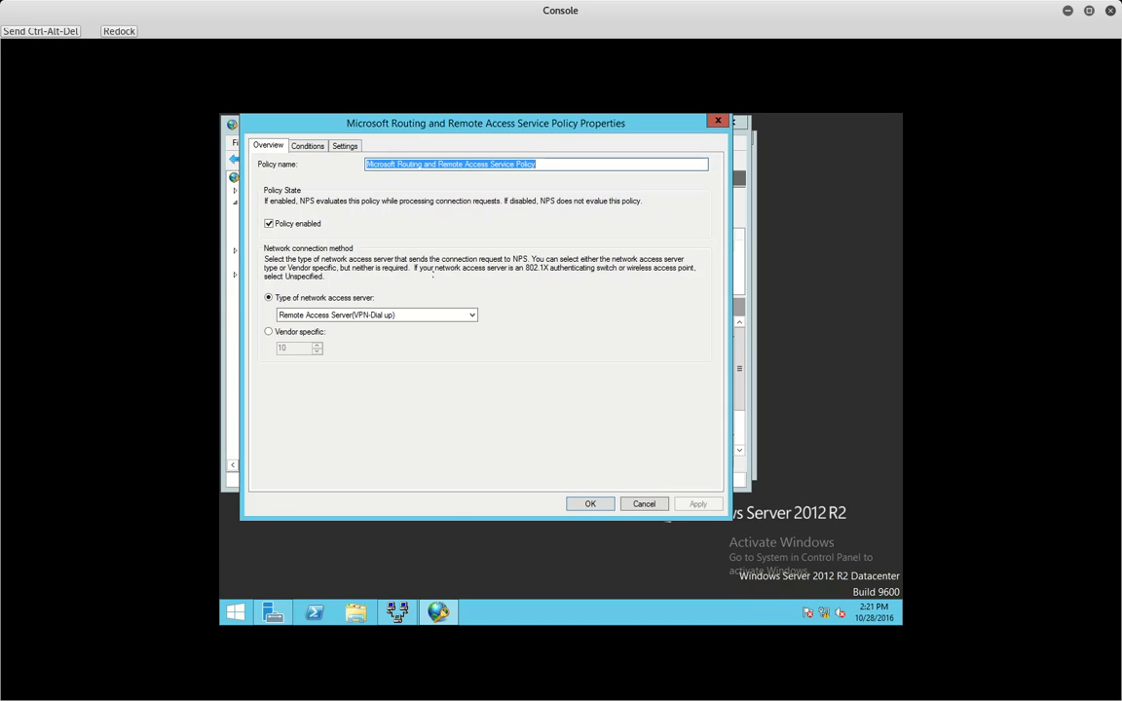
pyautogui.click(344, 147)
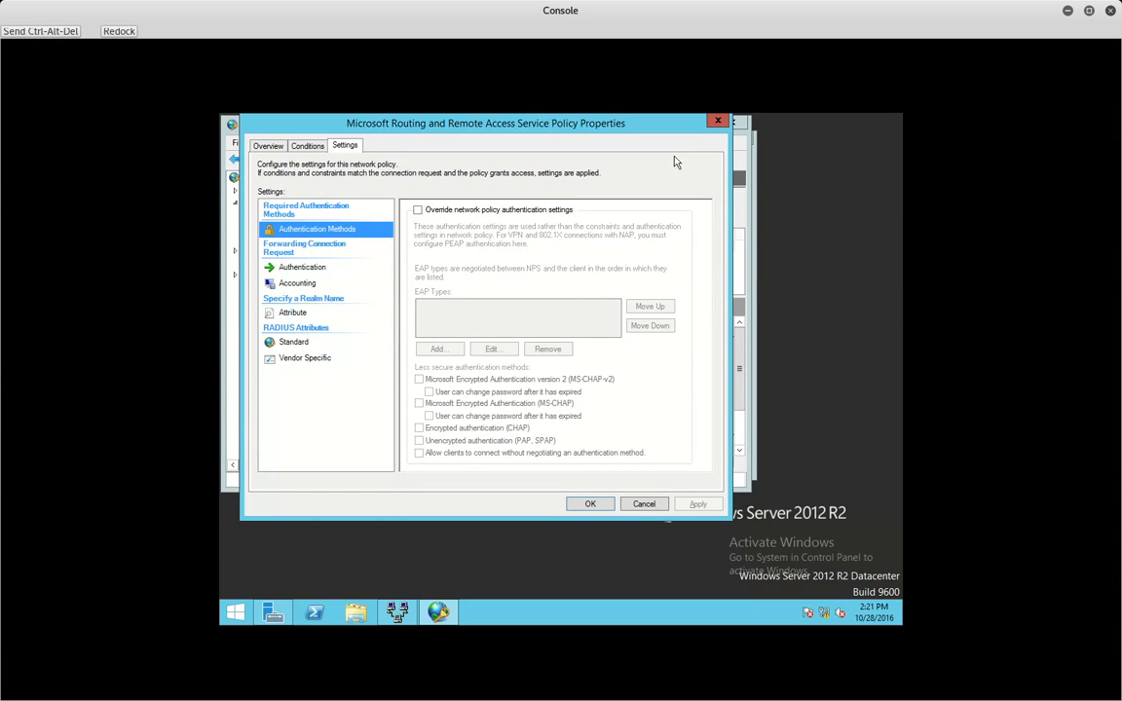
pyautogui.click(718, 120)
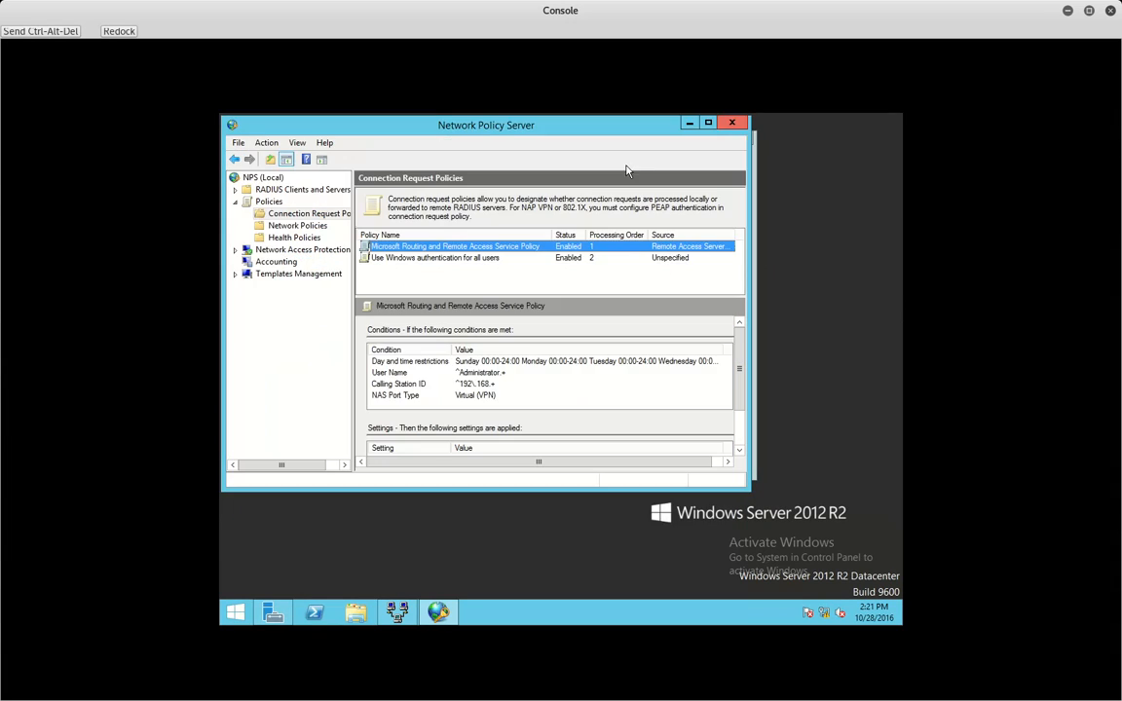
pyautogui.click(295, 225)
# - Allow CHAP and PAP/SPAP in the first network policy and remove the Smart Card EAP method
pyautogui.doubleClick(403, 248)
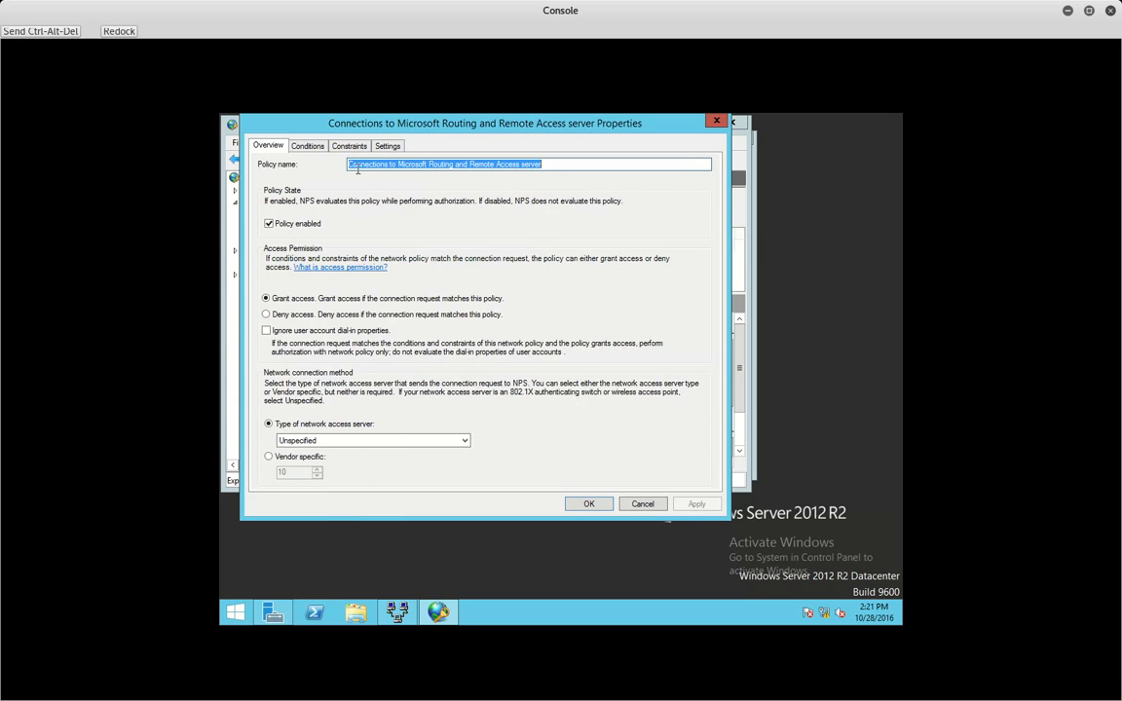
pyautogui.click(307, 146)
pyautogui.click(348, 146)
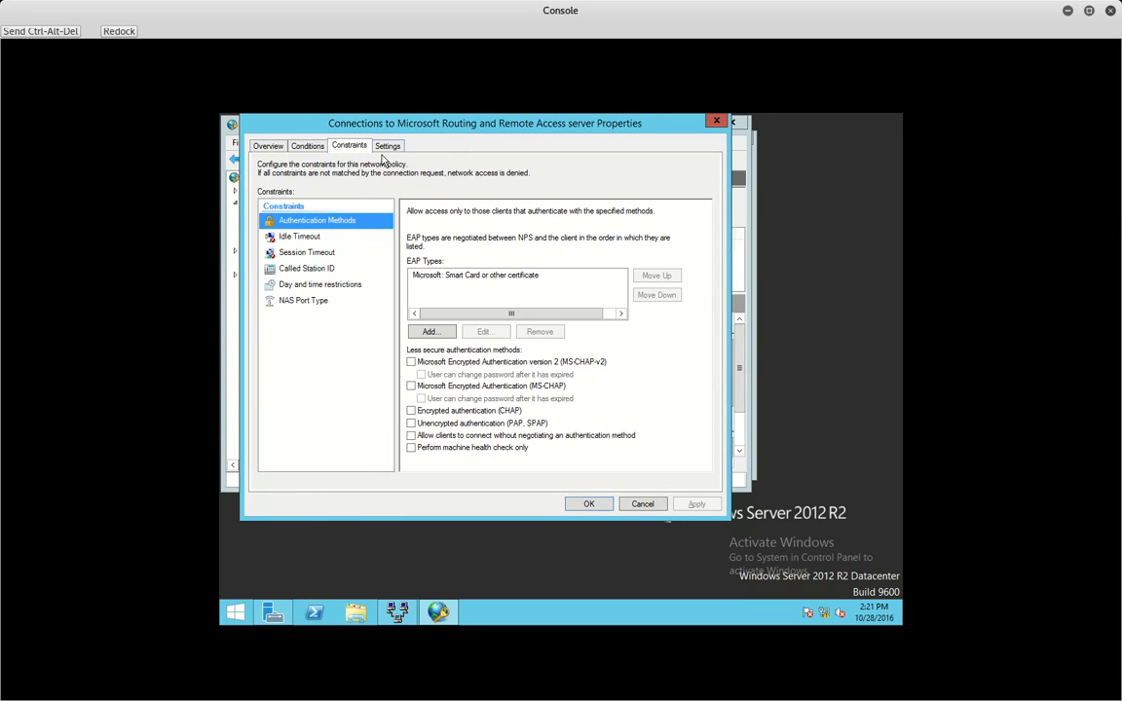
pyautogui.click(434, 413)
pyautogui.click(437, 425)
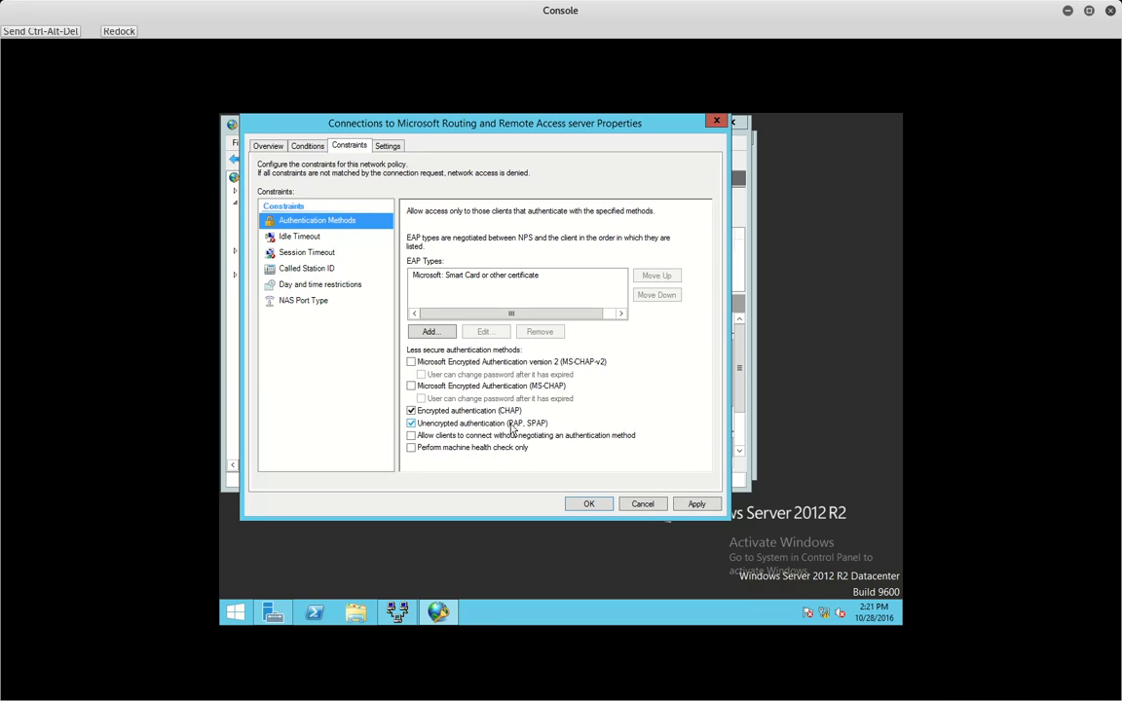
pyautogui.click(498, 276)
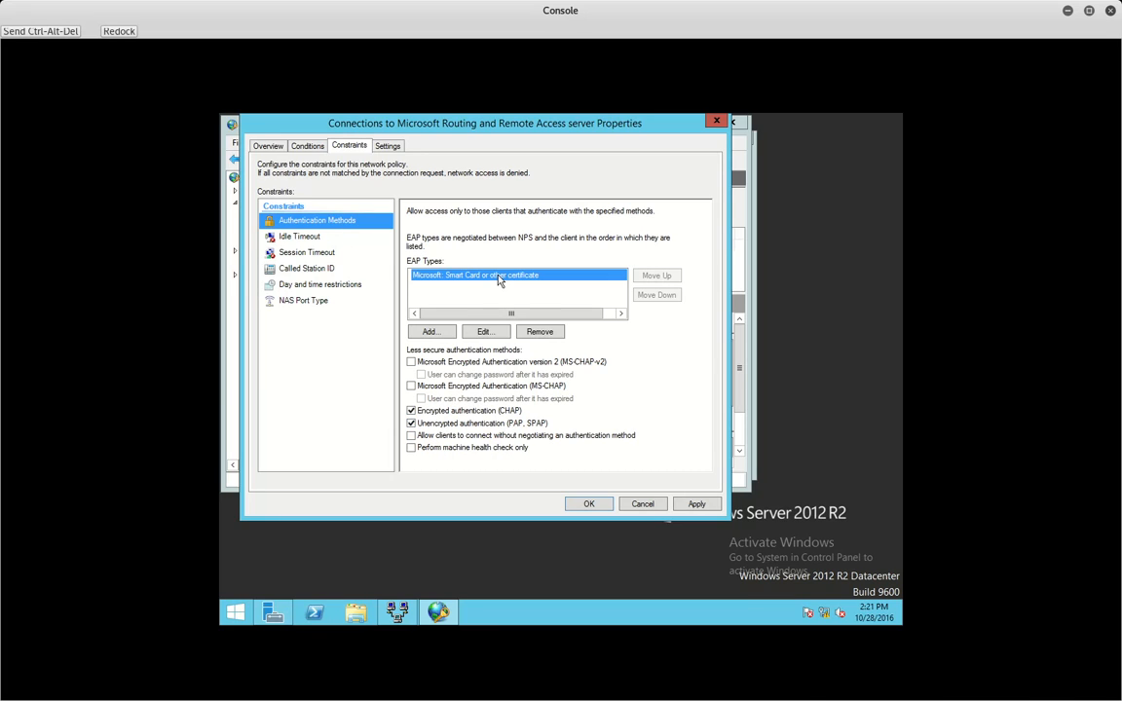
pyautogui.click(543, 335)
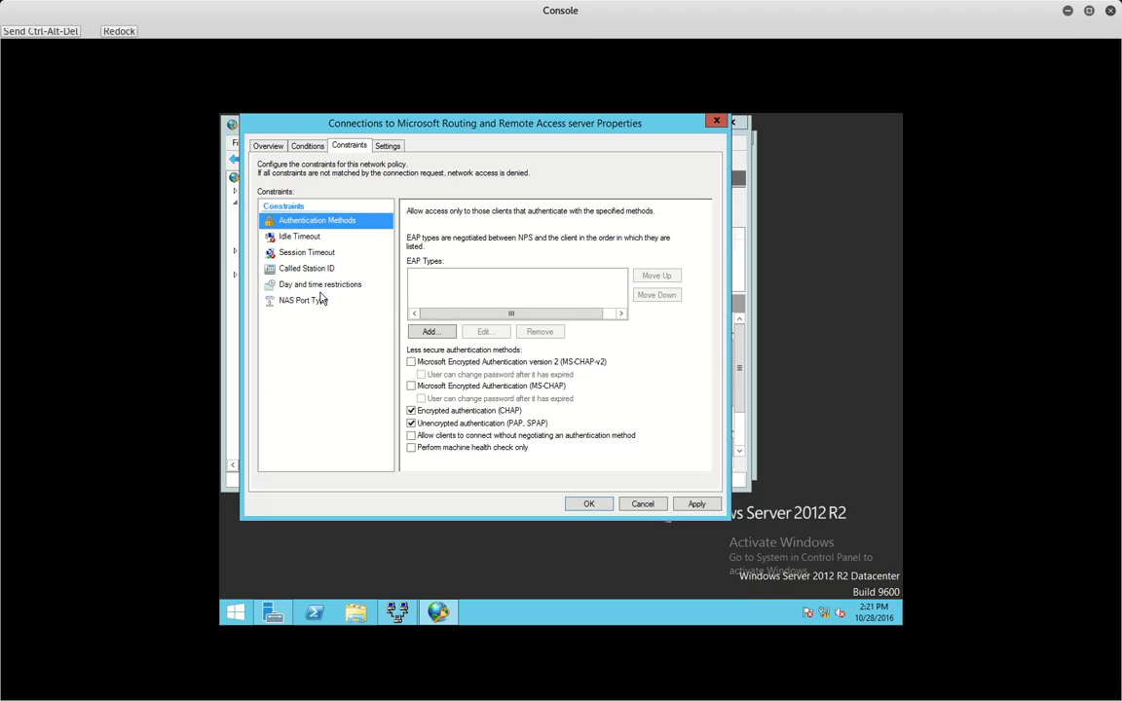
# - Permit No encryption in the policy's encryption settings, then save, declining the help prompts
pyautogui.click(390, 147)
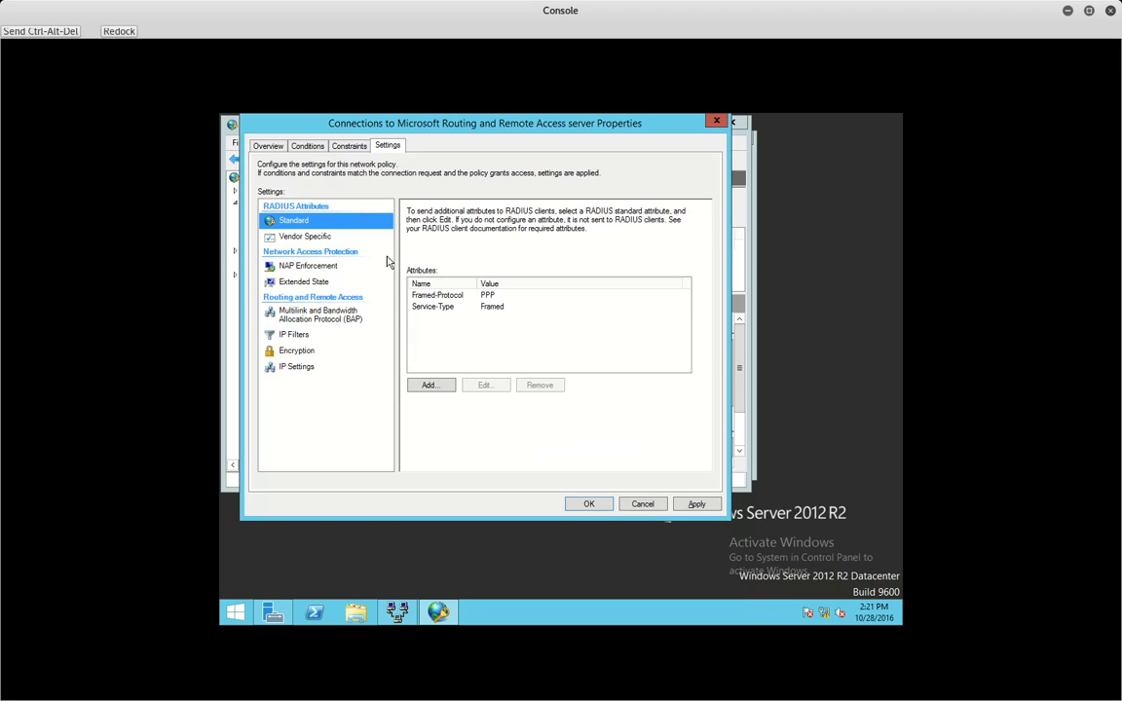
pyautogui.click(278, 351)
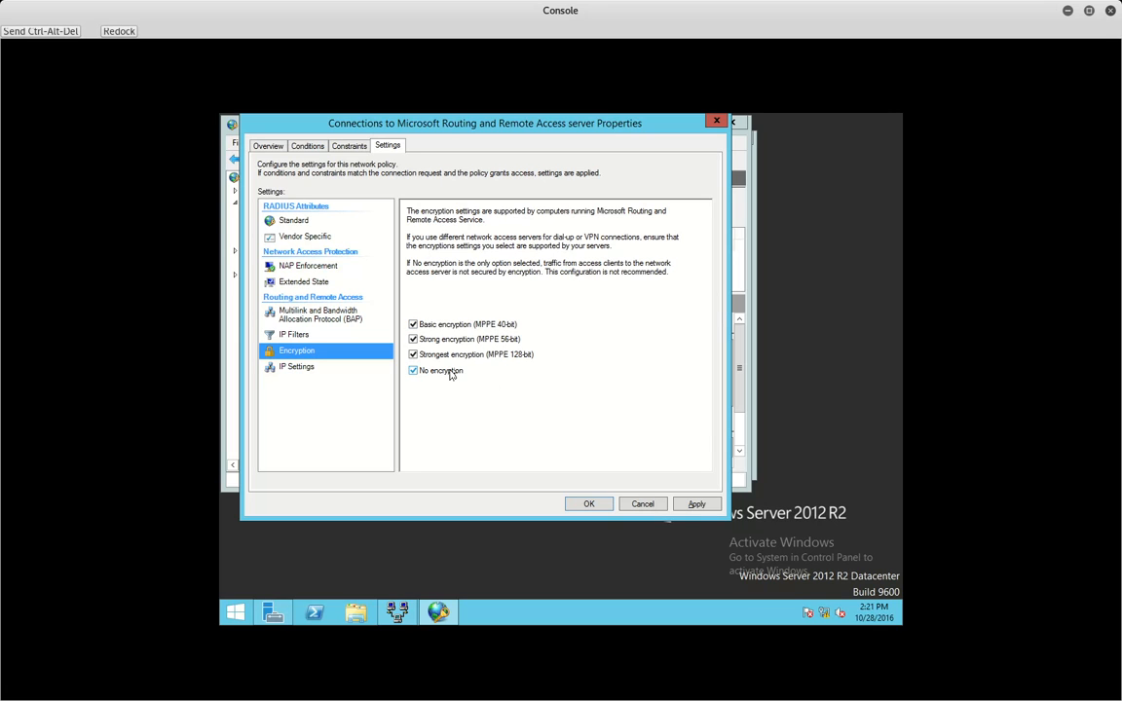
pyautogui.click(694, 504)
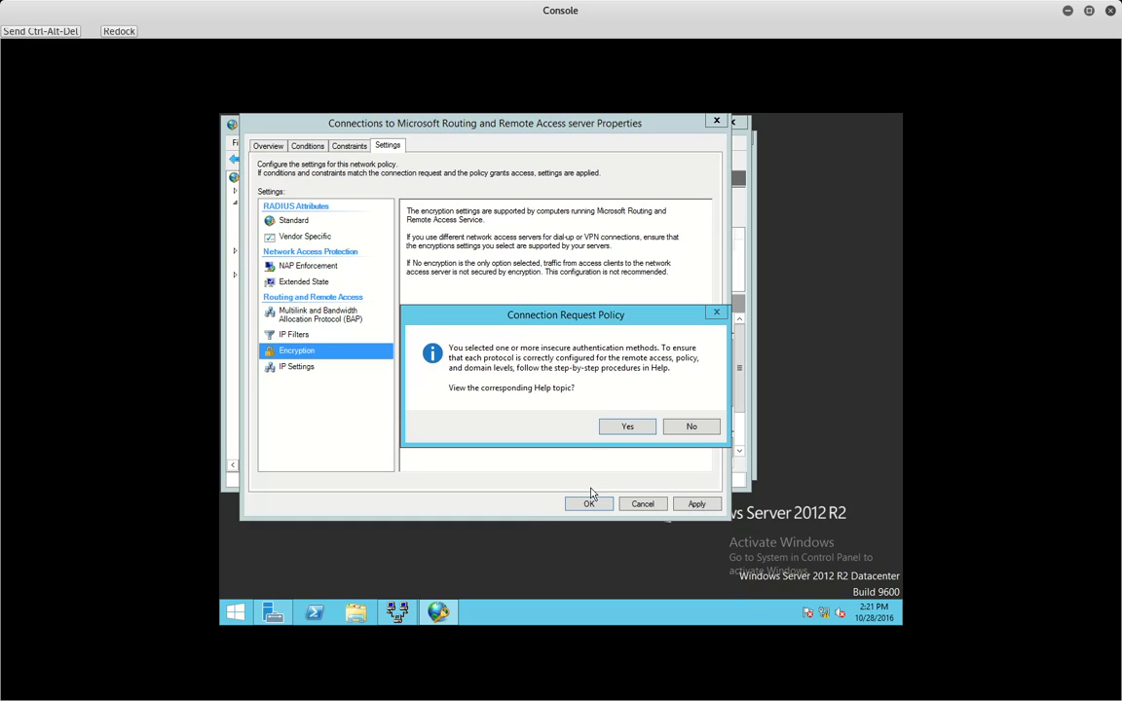
pyautogui.click(640, 432)
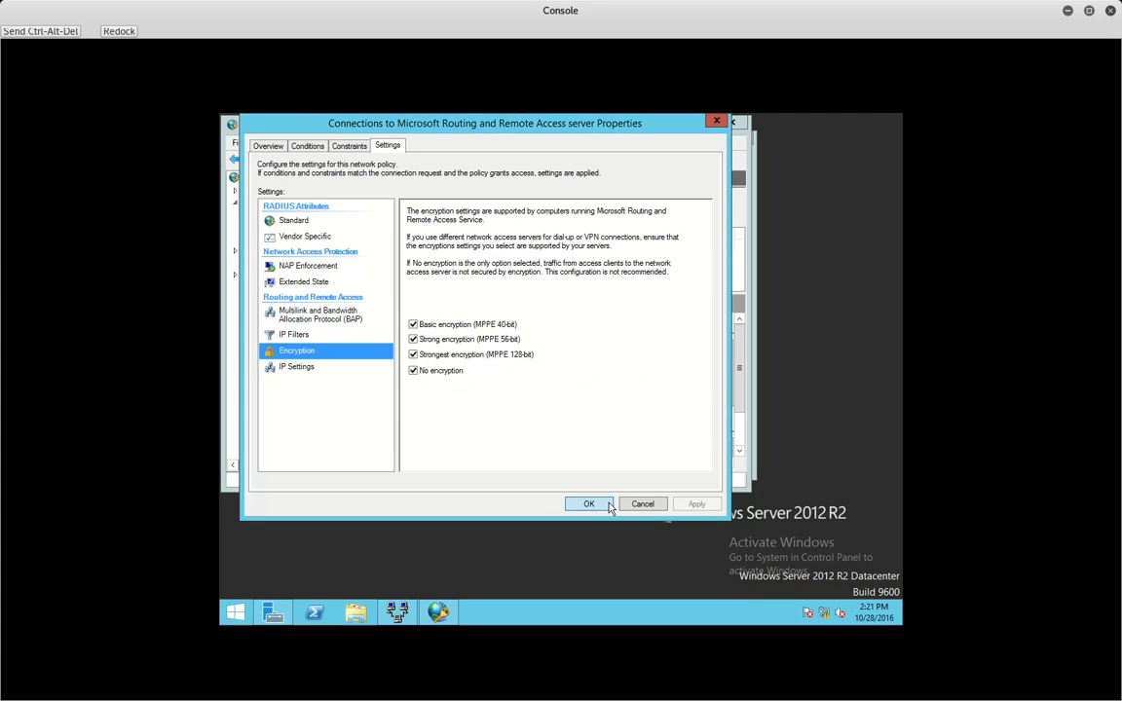
pyautogui.click(608, 505)
pyautogui.click(689, 428)
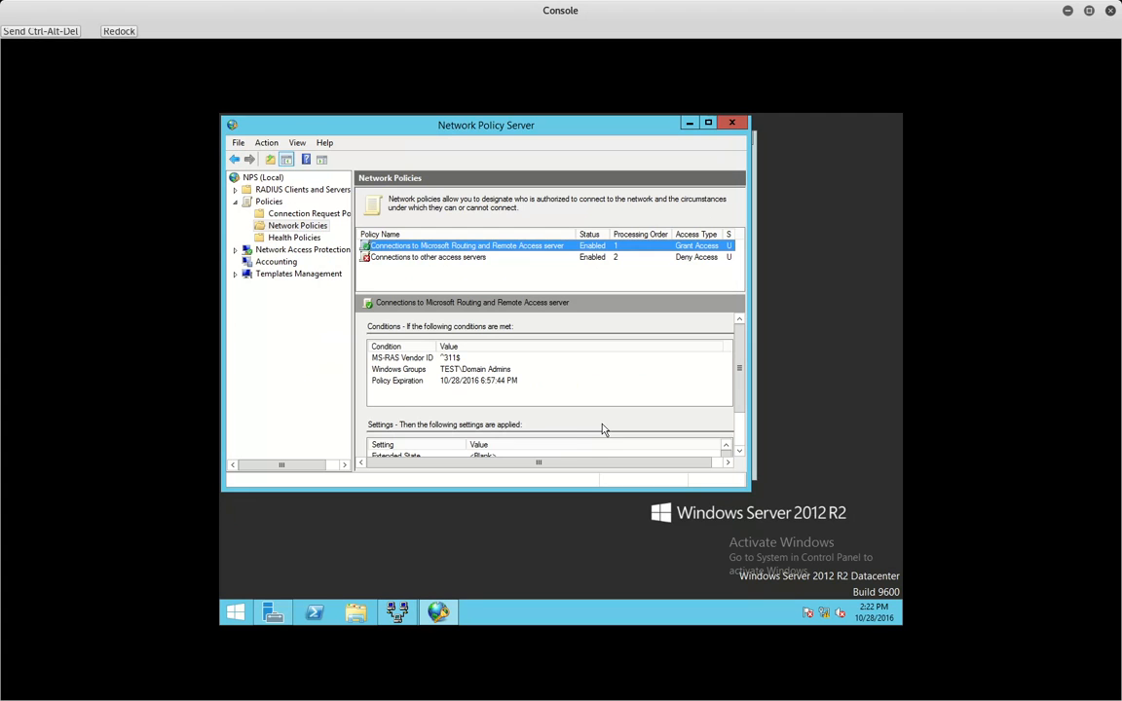
# - Close the NPS, Server Manager and Routing and Remote Access windows
pyautogui.click(731, 122)
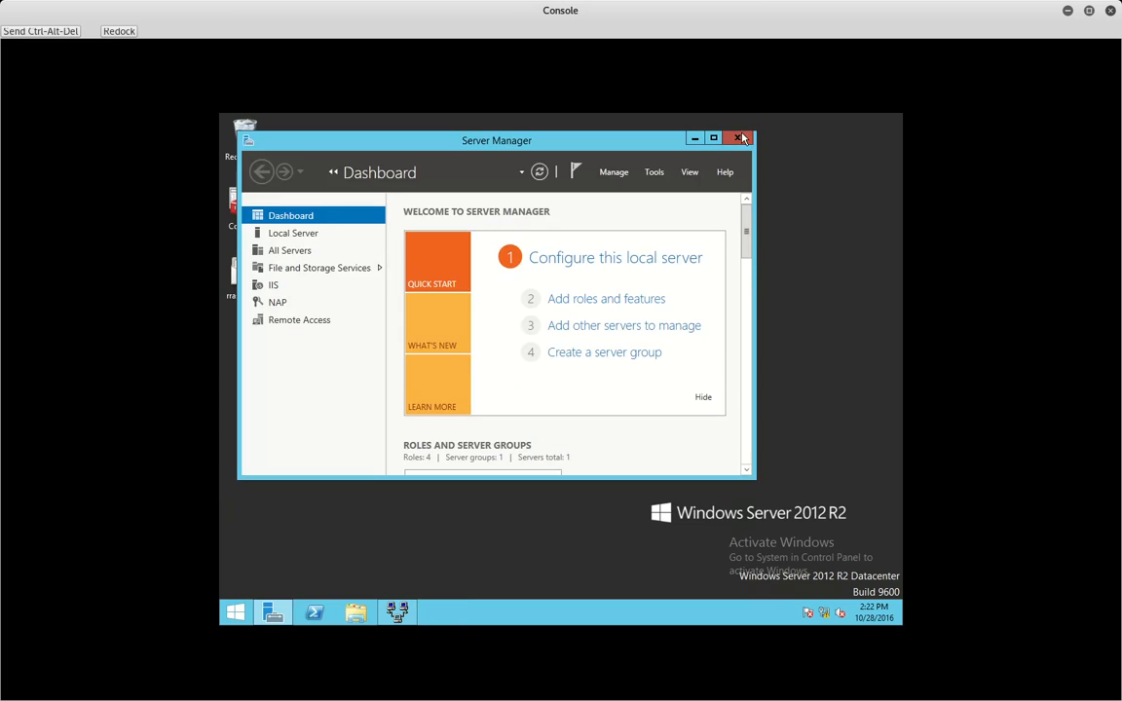
pyautogui.click(740, 133)
pyautogui.click(690, 154)
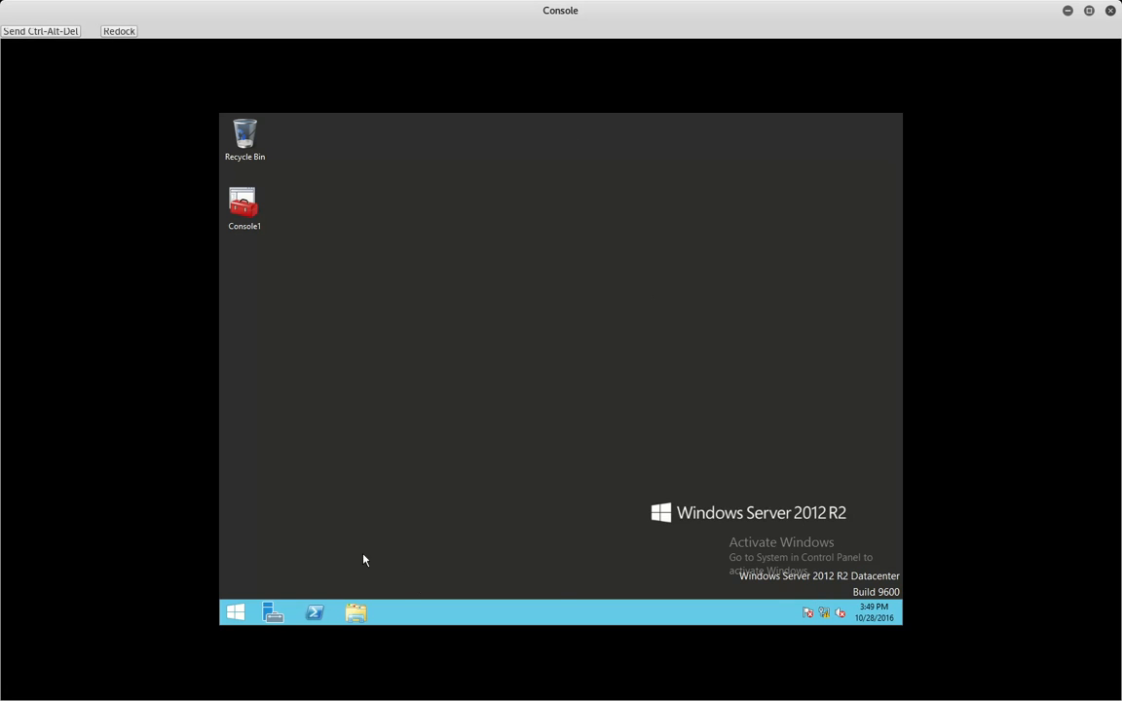
# - Enable 'Store password using reversible encryption' on the Administrator account and apply it
pyautogui.click(276, 616)
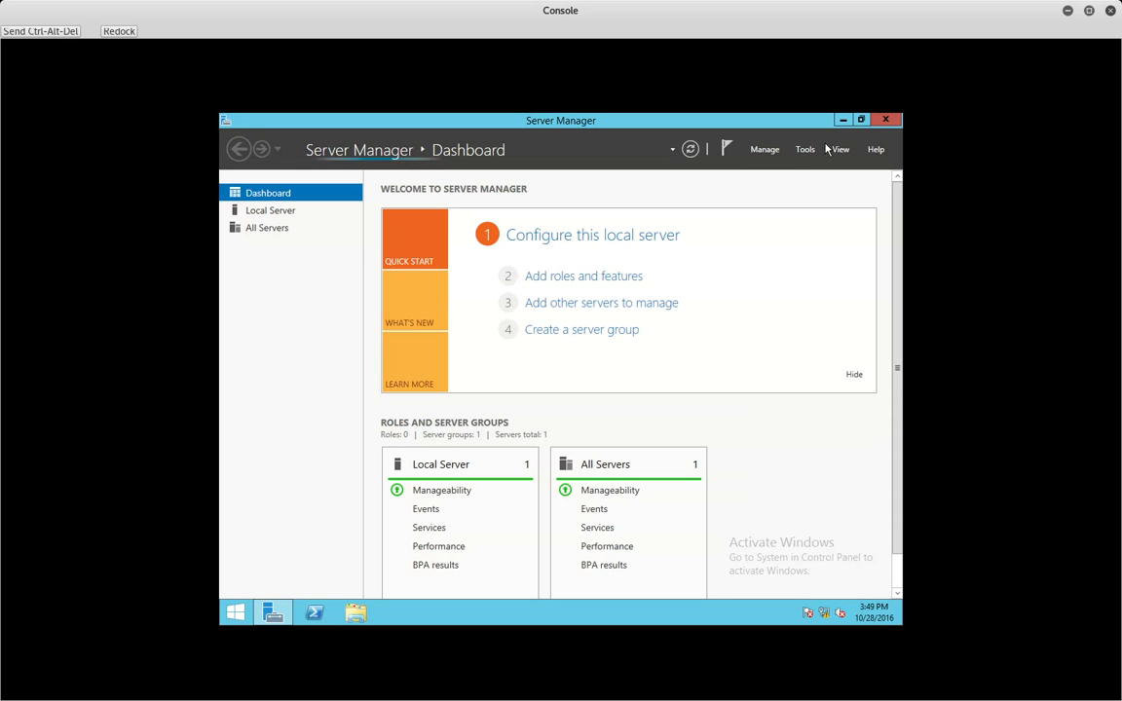
pyautogui.click(806, 149)
pyautogui.click(784, 225)
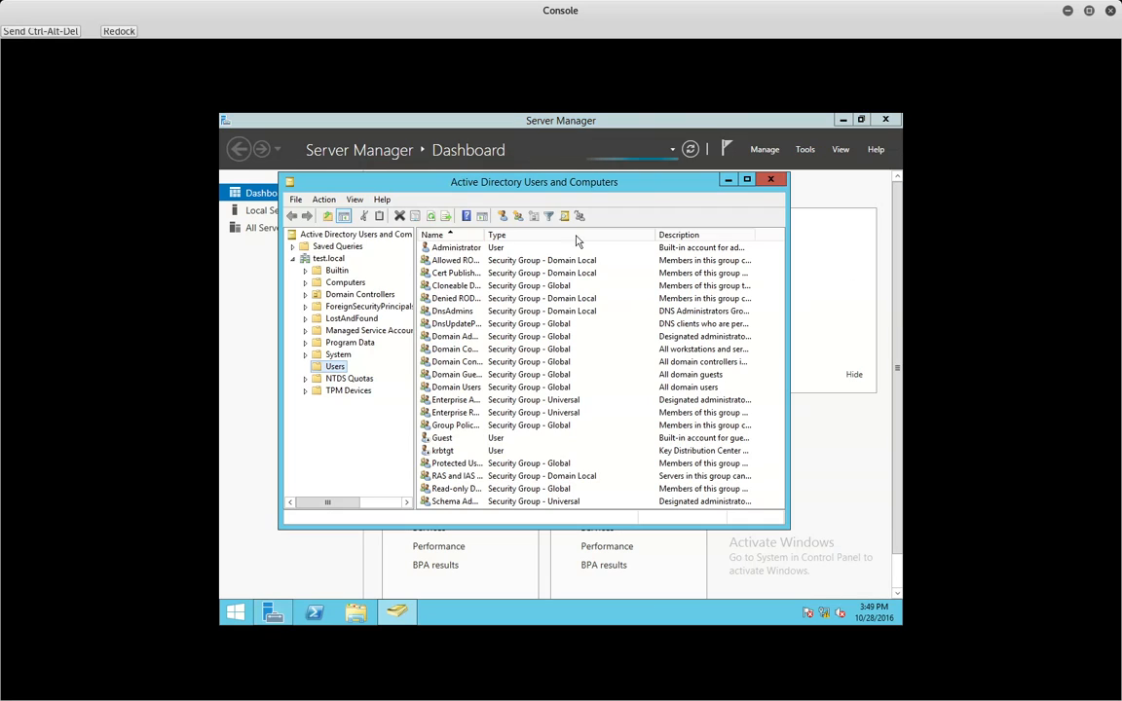
pyautogui.rightClick(447, 251)
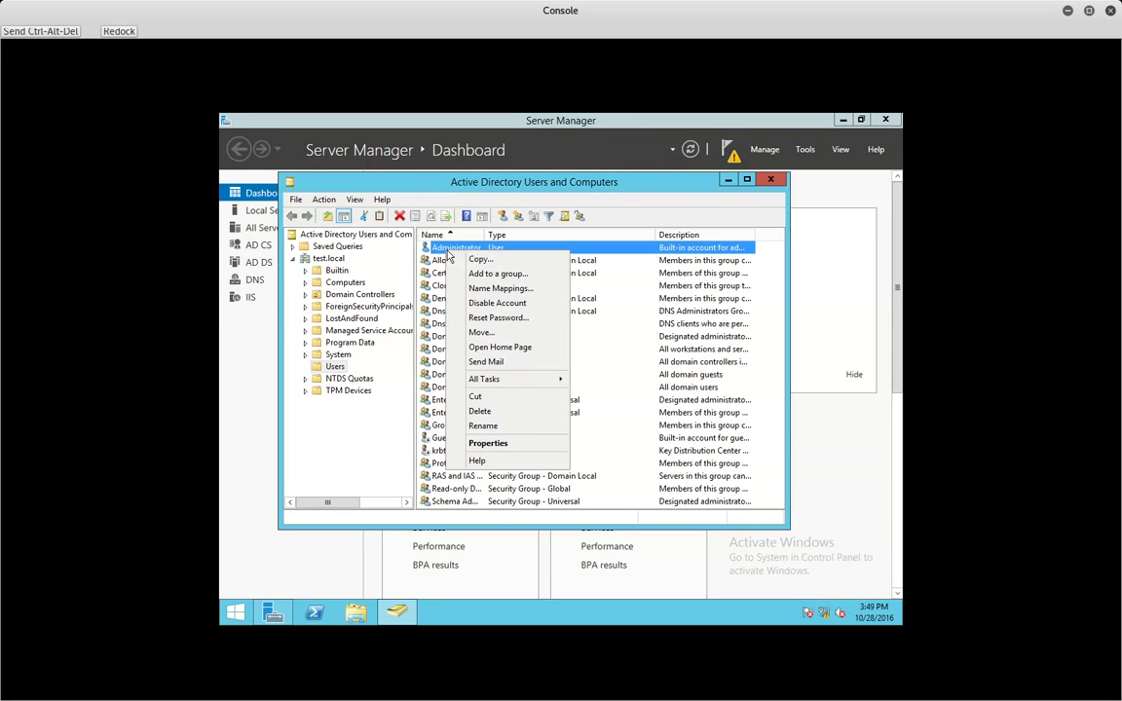
pyautogui.click(514, 441)
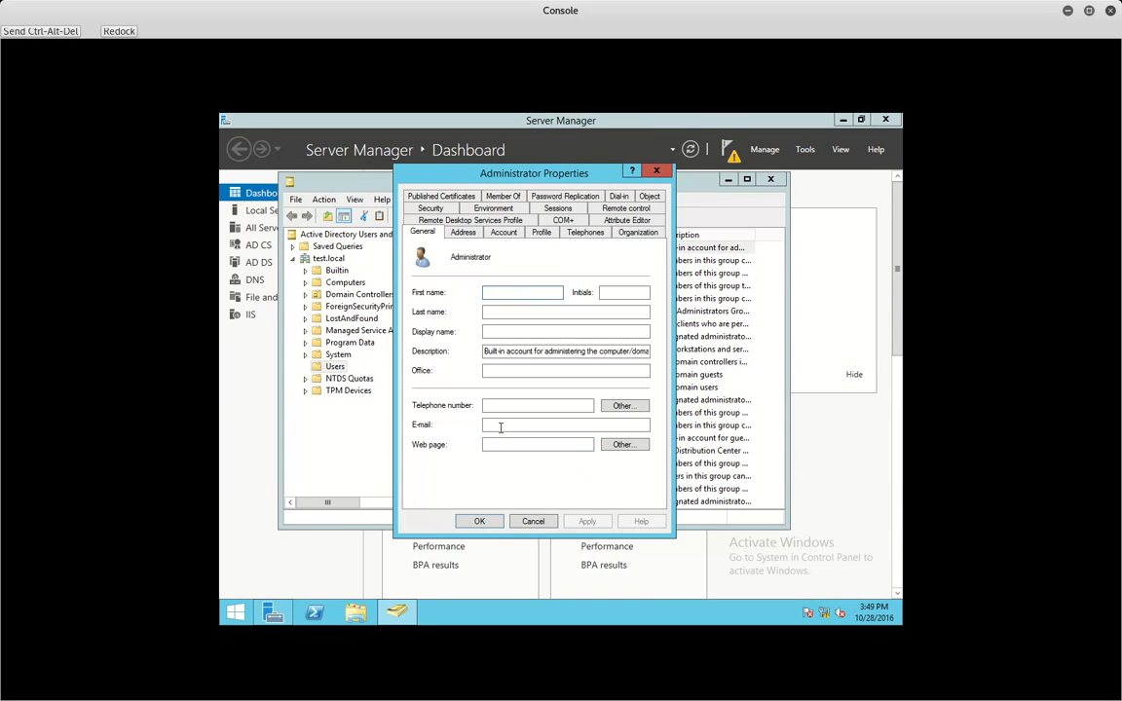
pyautogui.click(504, 233)
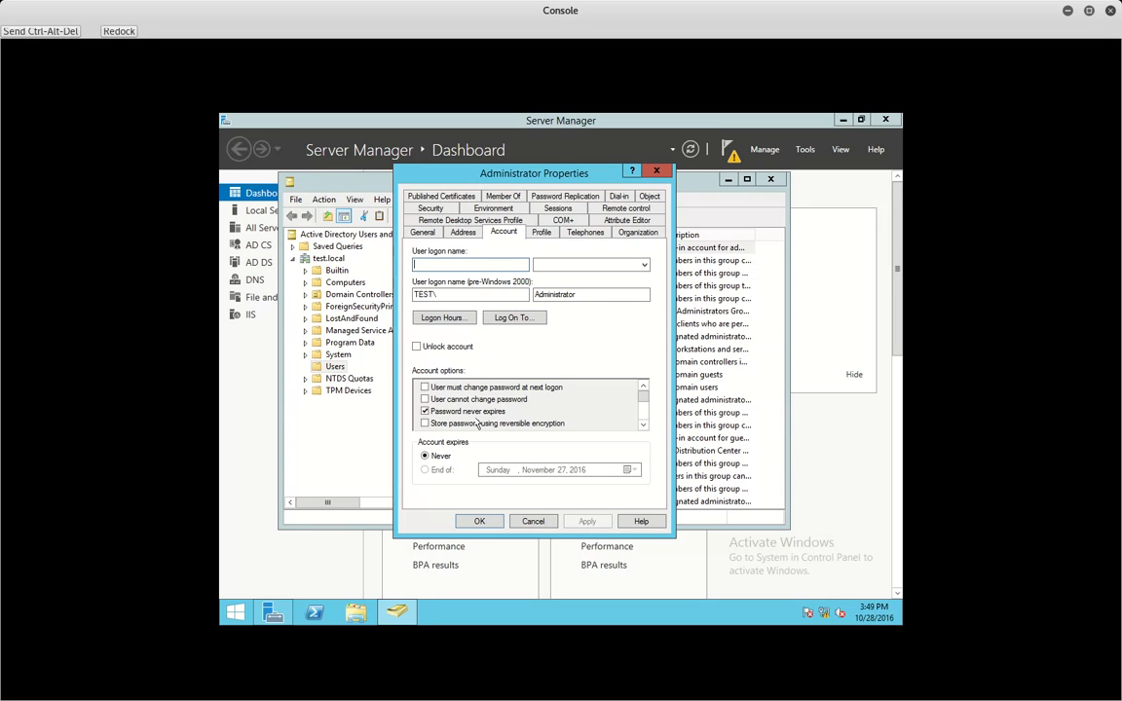
pyautogui.click(425, 423)
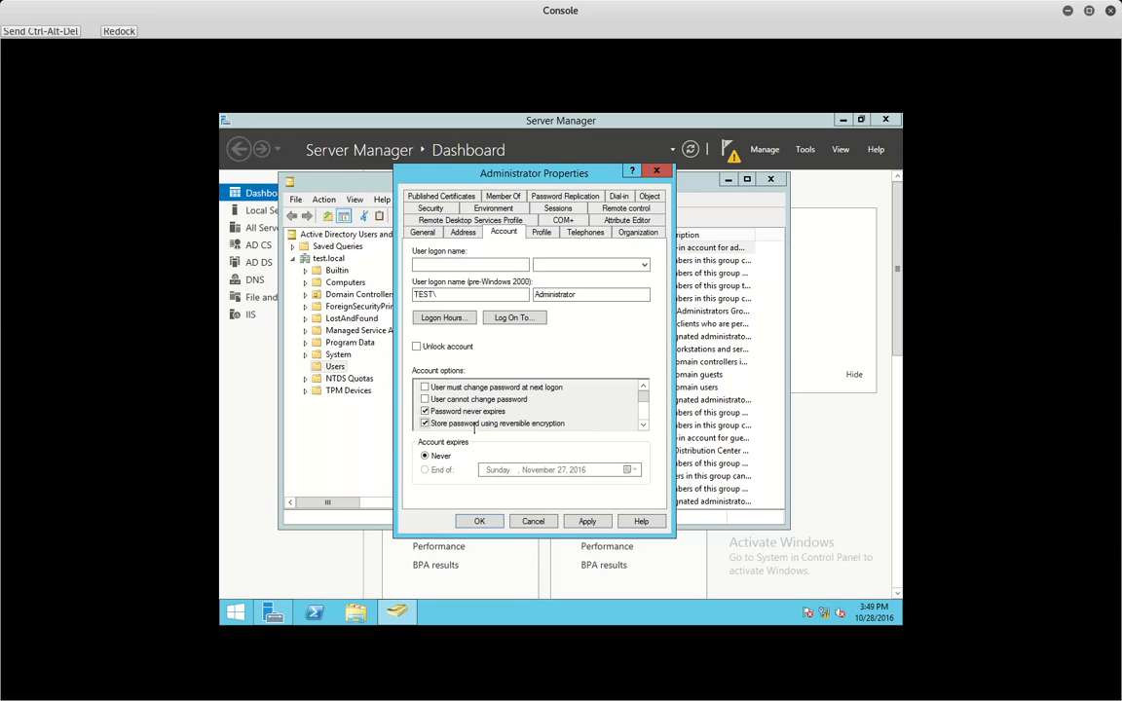
pyautogui.click(588, 521)
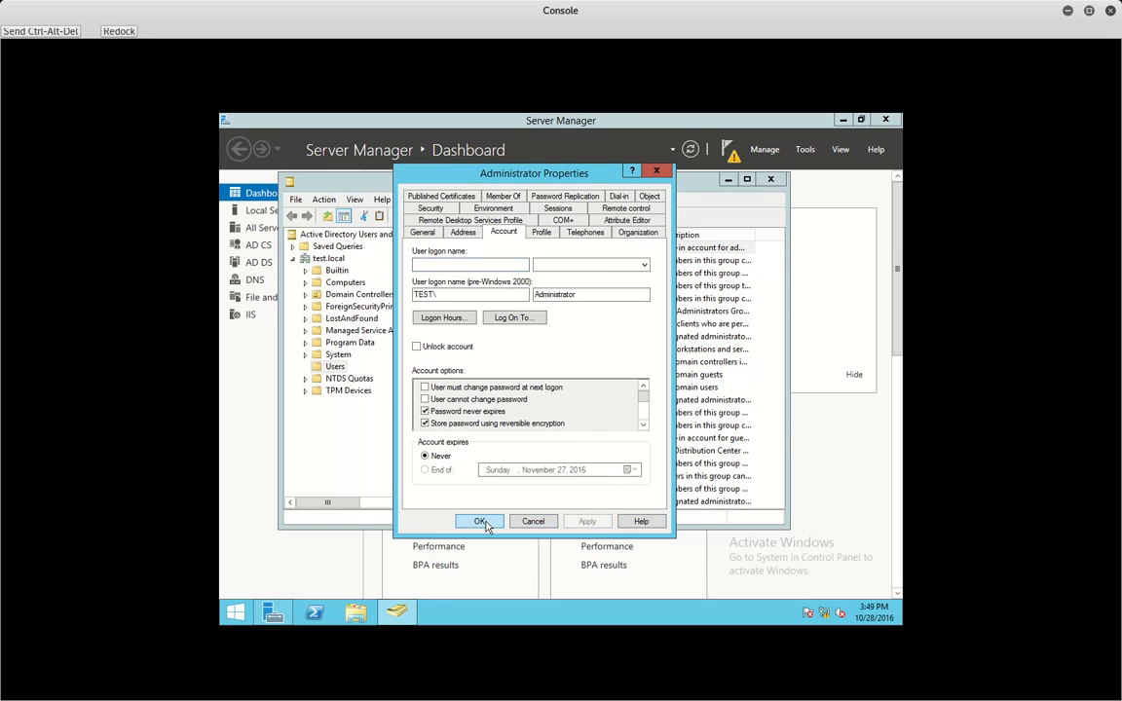
pyautogui.click(478, 521)
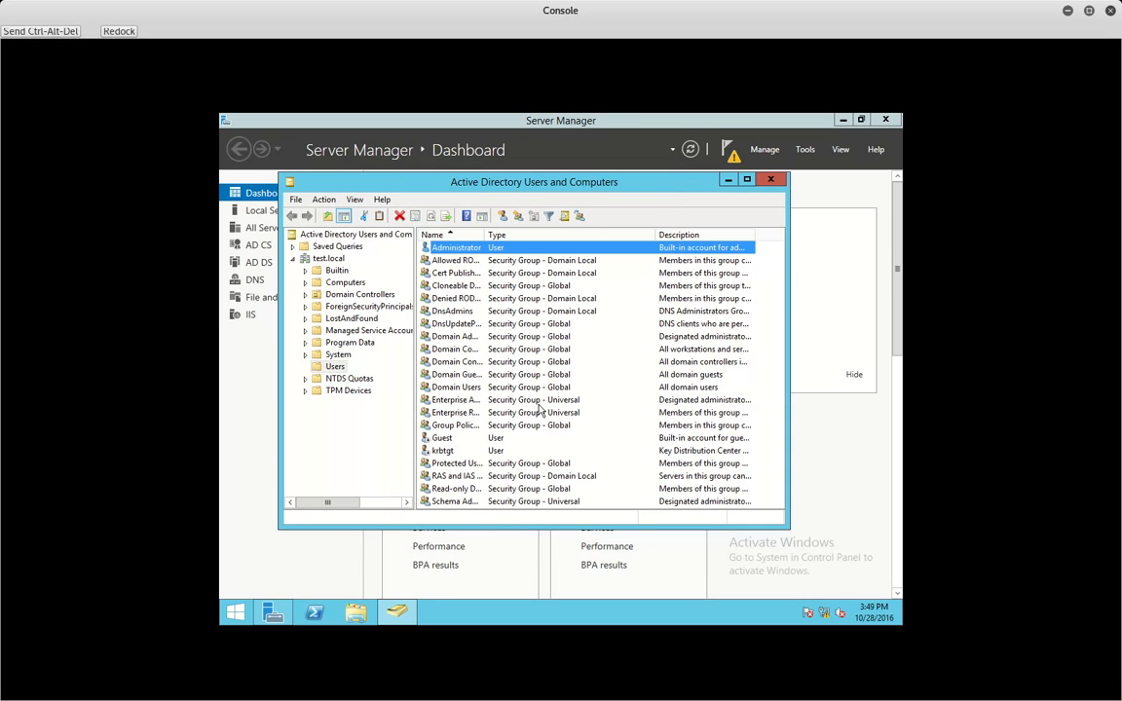
# - Reset the Administrator password, entering and confirming the new one, then close ADUC and Server Manager
pyautogui.rightClick(465, 253)
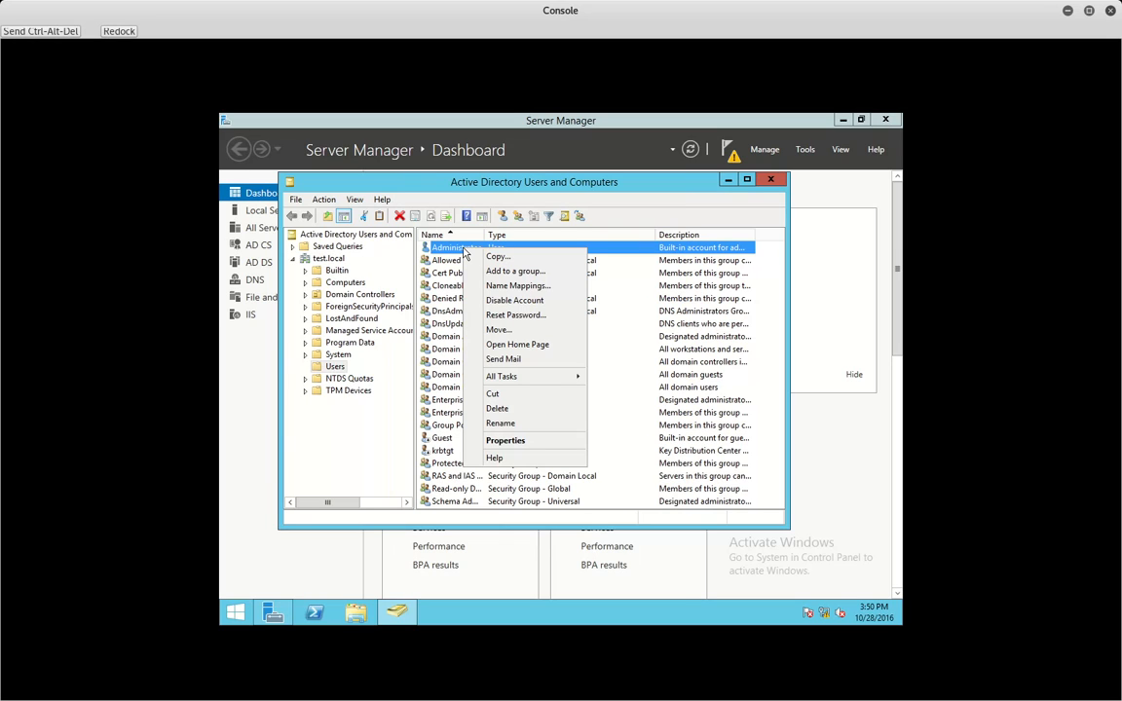
pyautogui.click(515, 314)
pyautogui.write('••••••••')
pyautogui.press('Tab')
pyautogui.write('•••••')
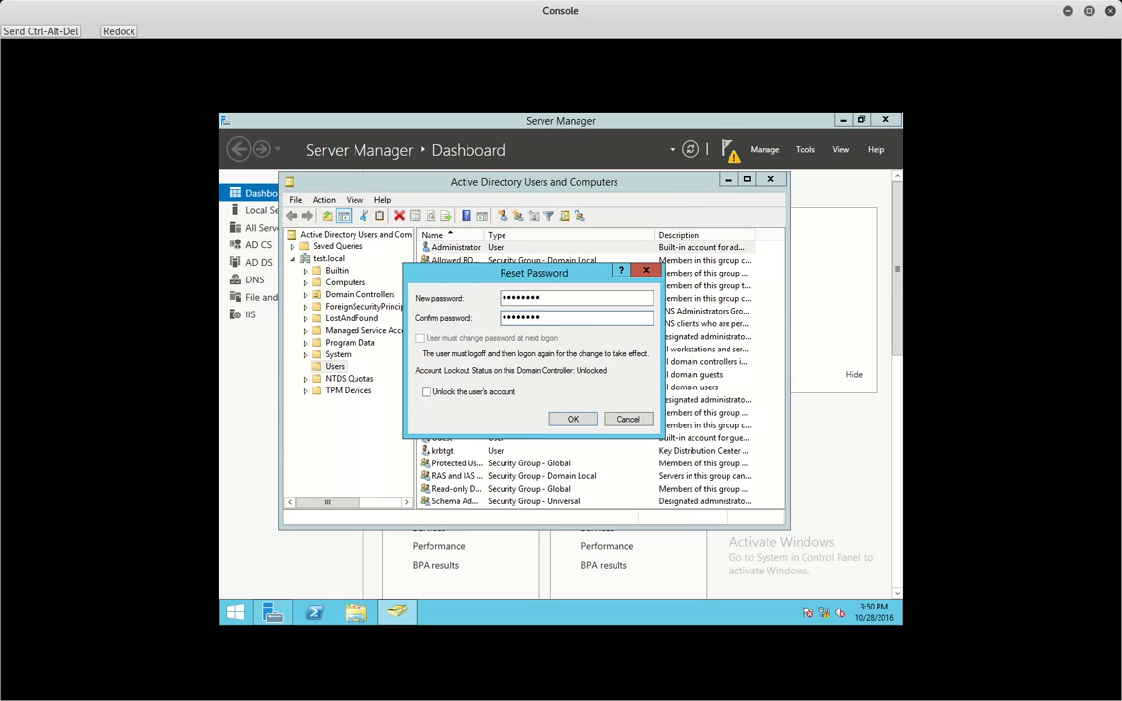
pyautogui.click(573, 419)
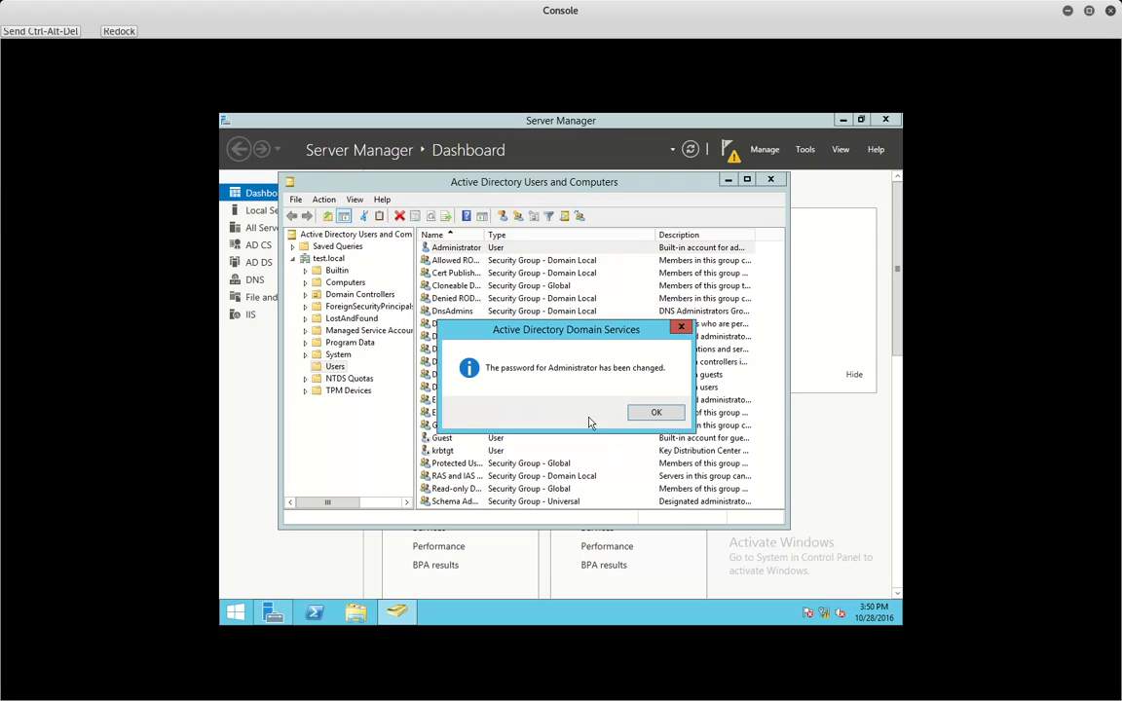
pyautogui.click(657, 416)
pyautogui.click(771, 179)
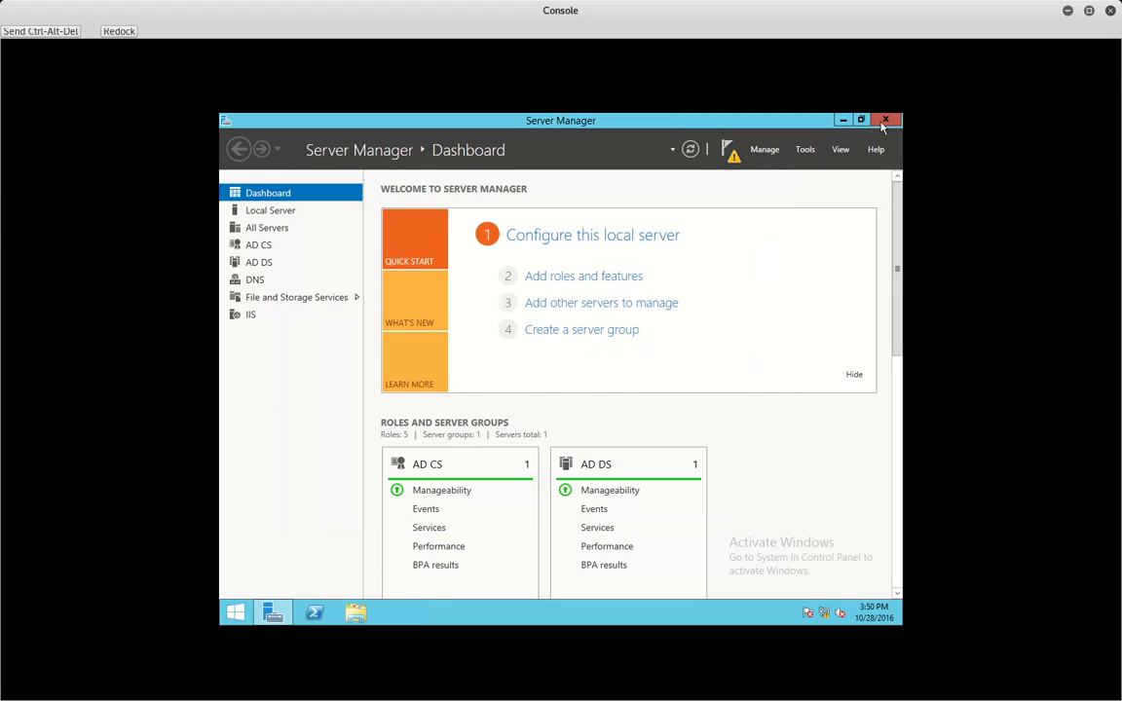
pyautogui.click(884, 120)
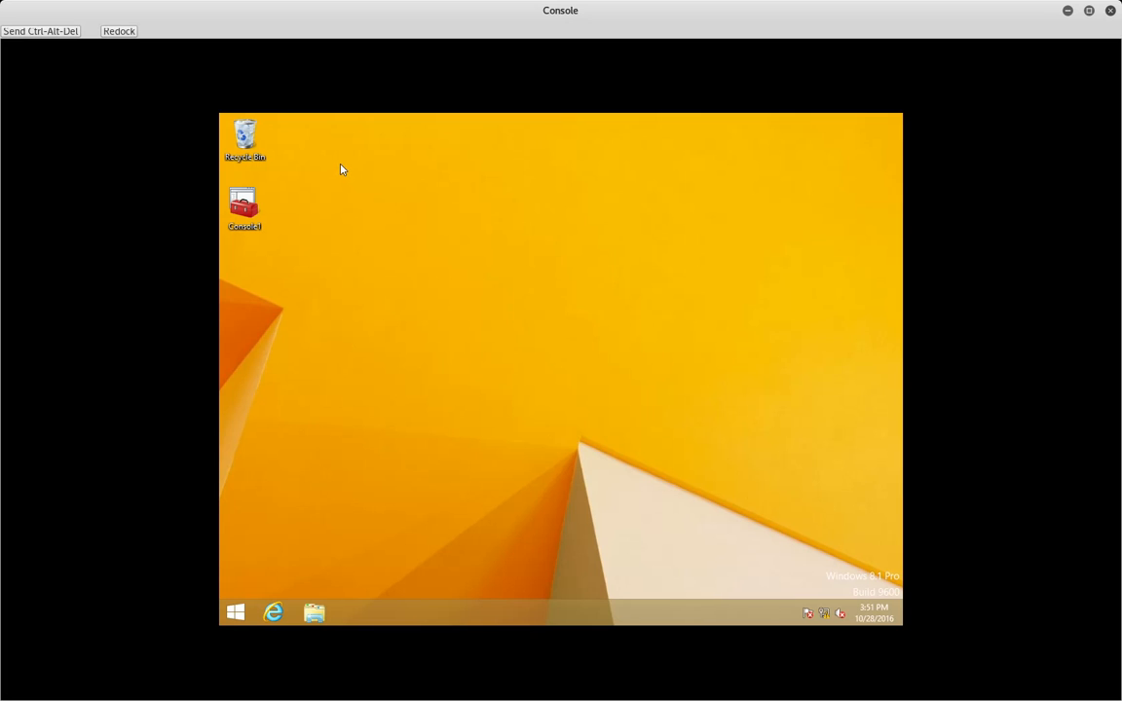
# - Connect VPN Connection, signing in with the domain Administrator account and its password
pyautogui.click(840, 613)
pyautogui.click(789, 278)
pyautogui.click(835, 302)
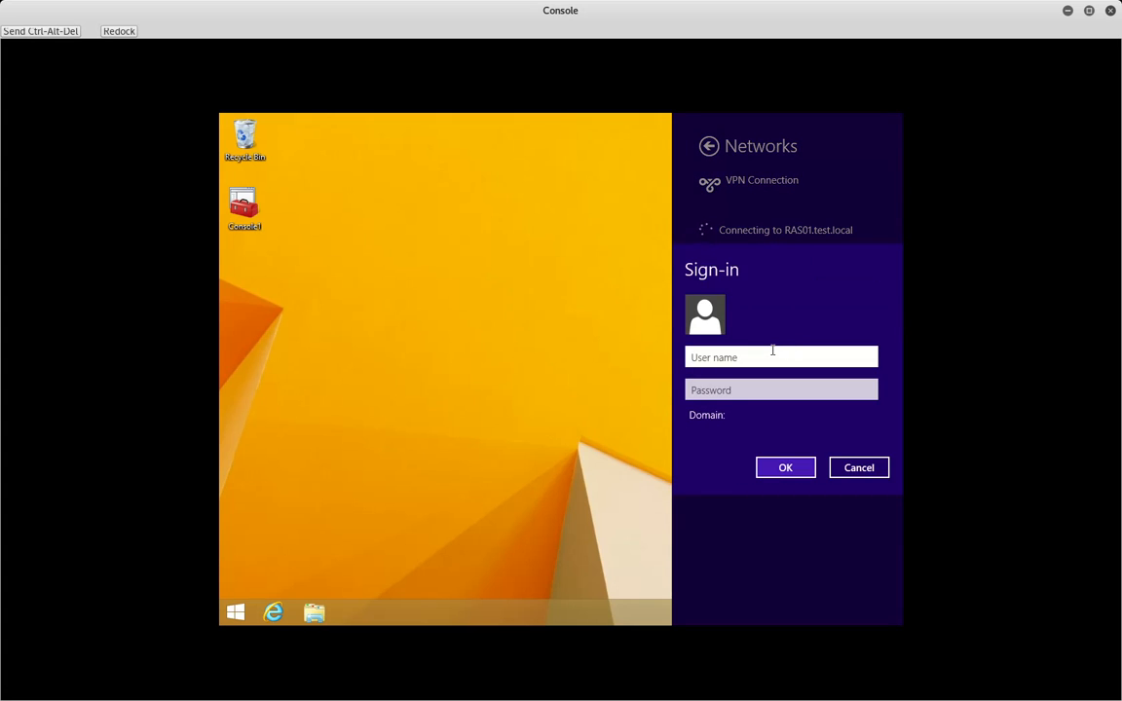
pyautogui.write('Administrator@test.local')
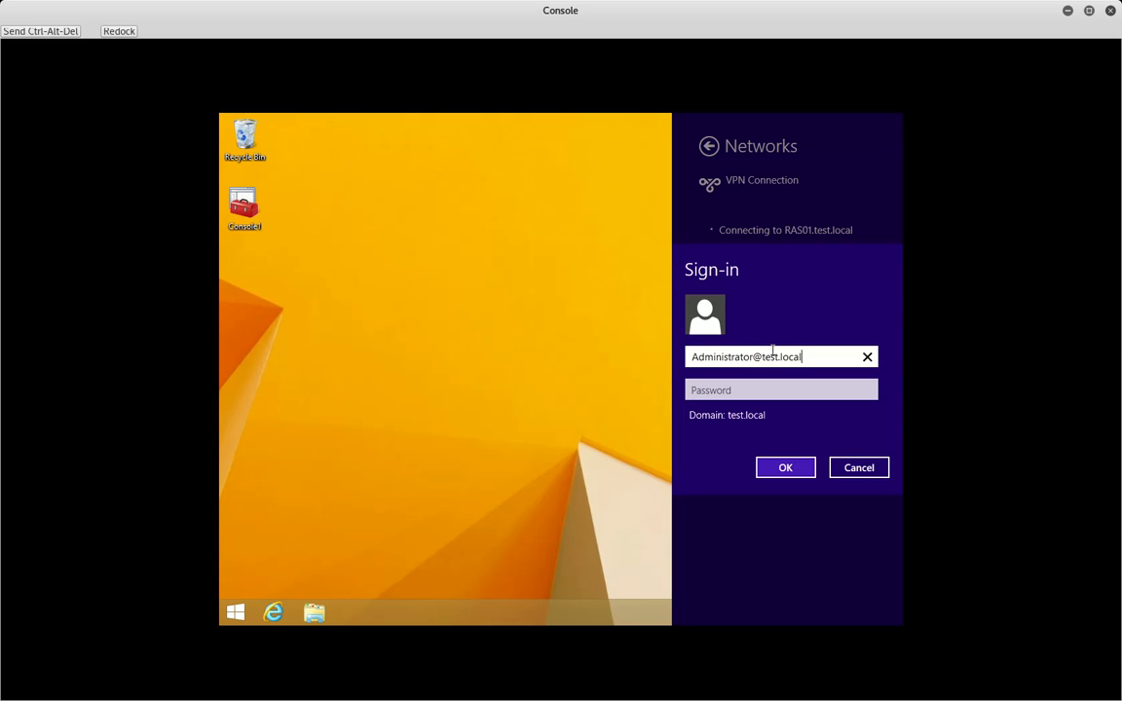
pyautogui.press('Tab')
pyautogui.write('••••••••')
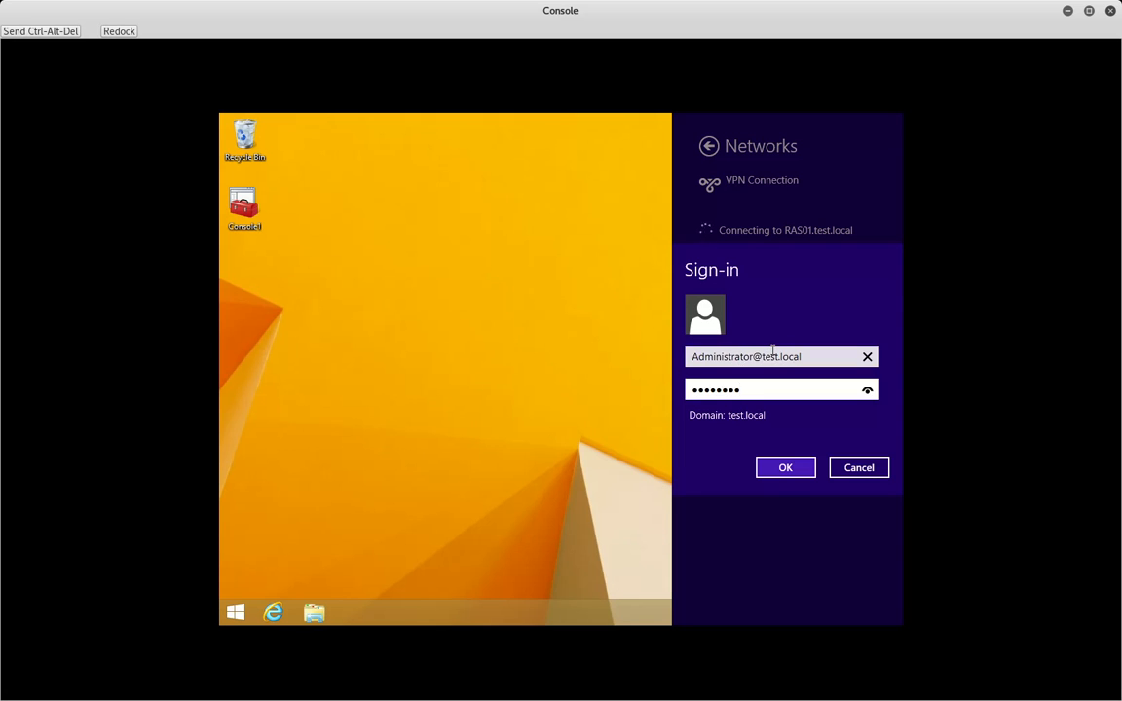
pyautogui.click(787, 467)
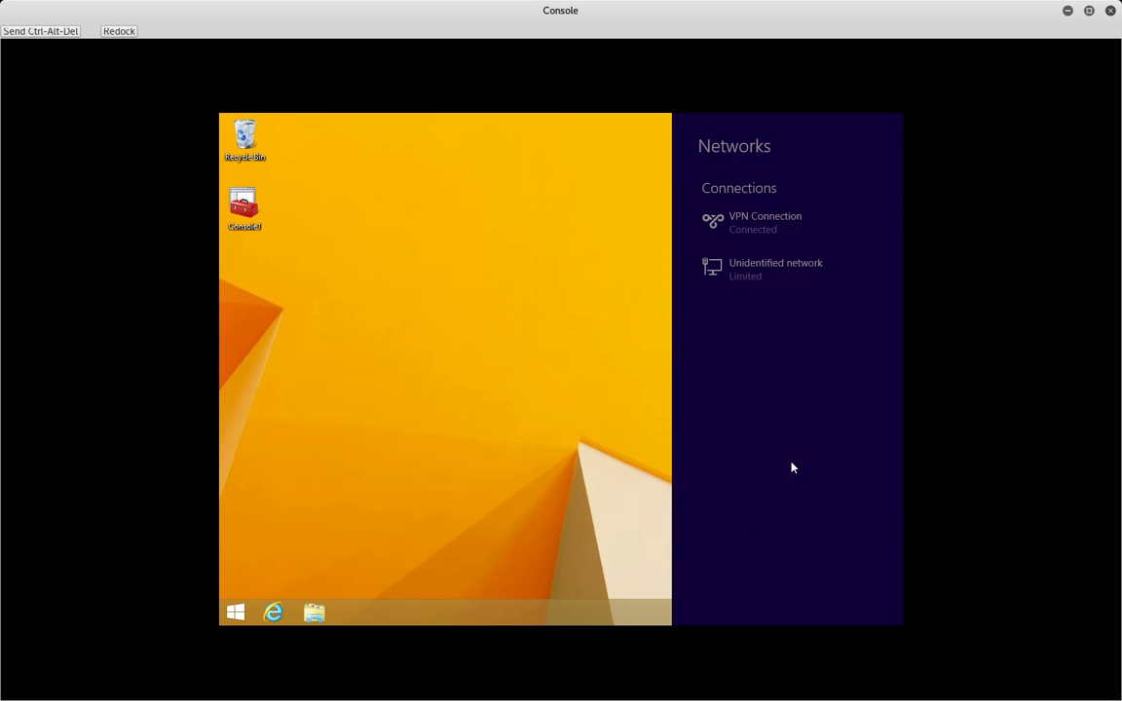
pyautogui.click(663, 293)
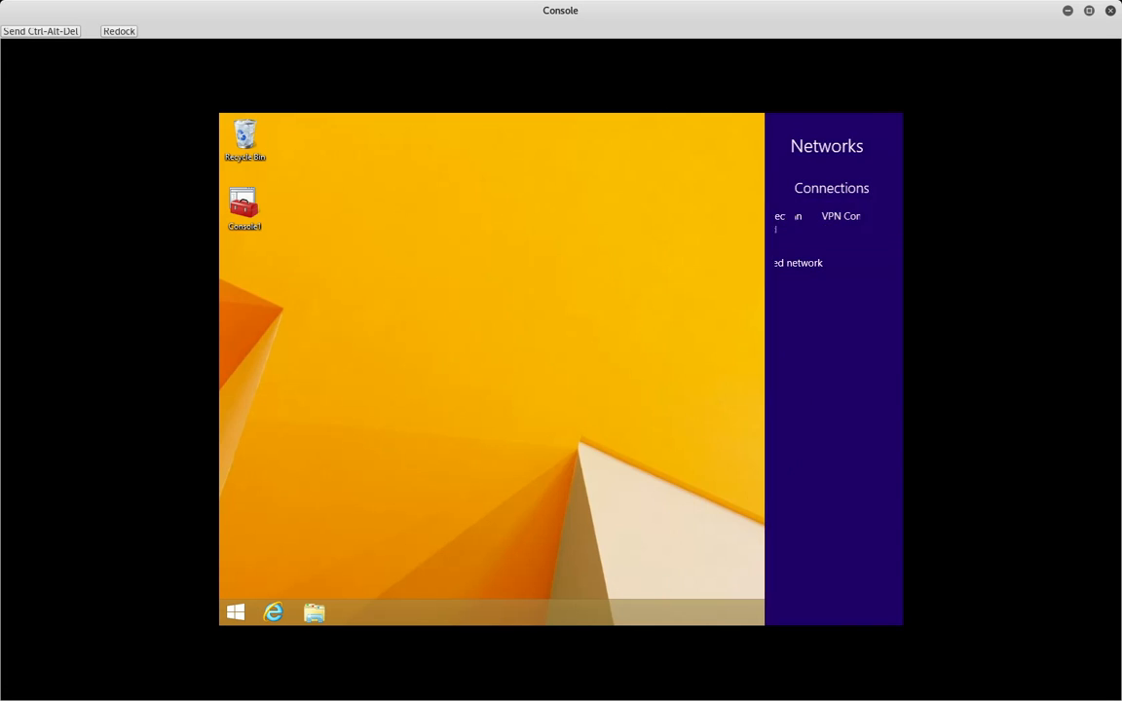
# - Open the Network and Sharing Center from the tray network icon
pyautogui.click(827, 615)
pyautogui.click(660, 551)
pyautogui.rightClick(824, 613)
pyautogui.click(800, 601)
# - Check the VPN Connection's status details (CHAP over SSTP, client 11.0.0.3), then right-click it again
pyautogui.click(458, 197)
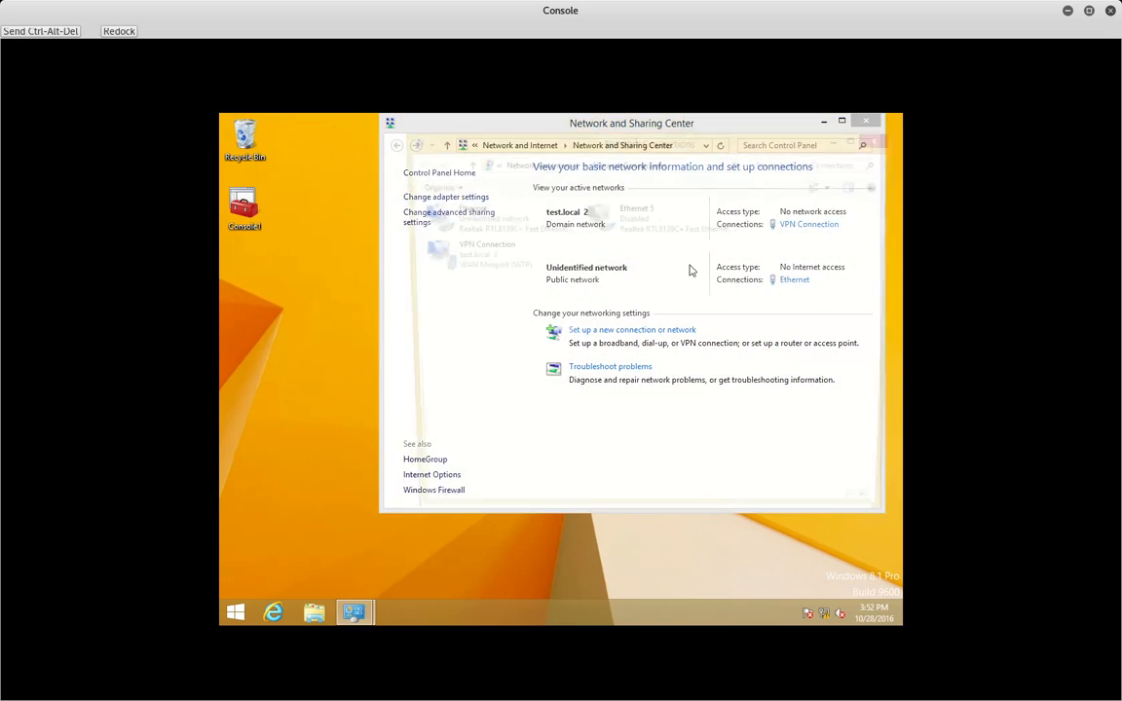
pyautogui.rightClick(477, 255)
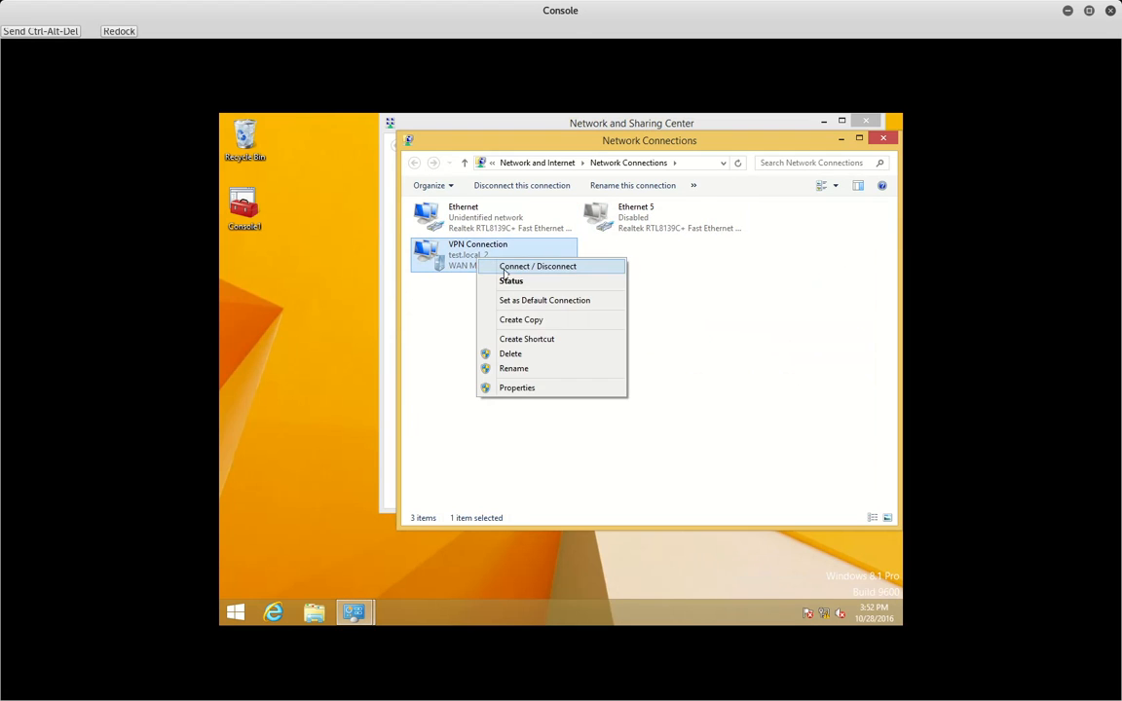
pyautogui.click(513, 282)
pyautogui.click(492, 251)
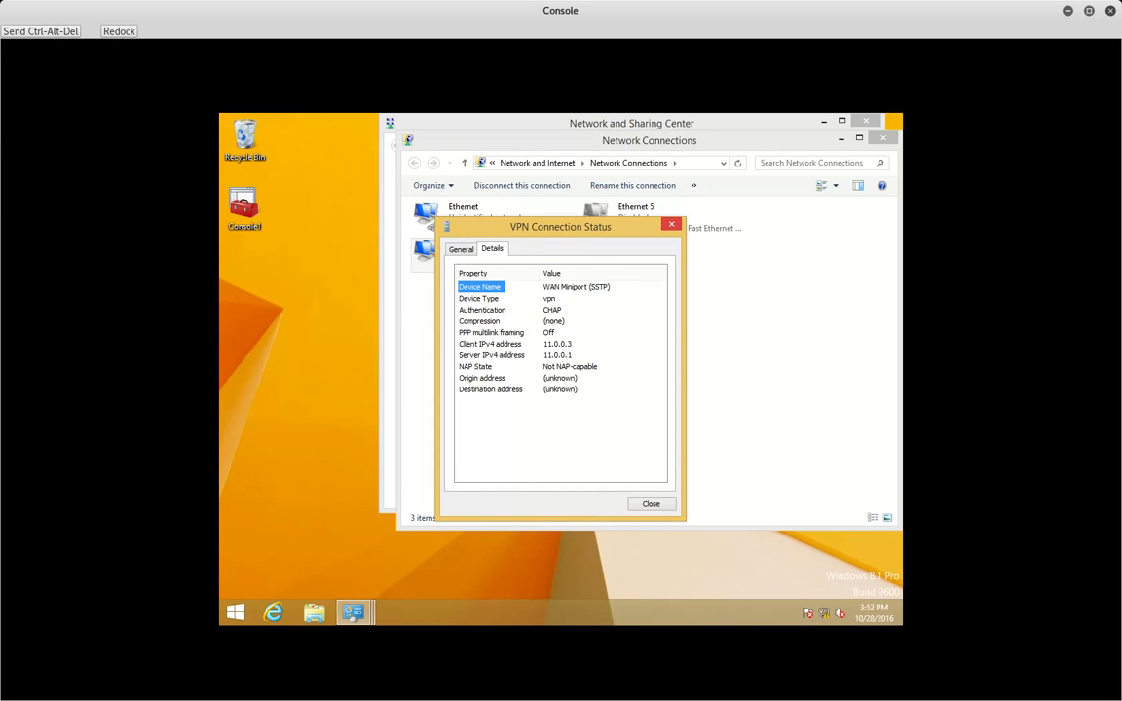
pyautogui.click(671, 224)
pyautogui.click(491, 261)
pyautogui.rightClick(483, 258)
# - Change the VPN Connection's security type to Point to Point Tunneling Protocol (PPTP)
pyautogui.click(518, 384)
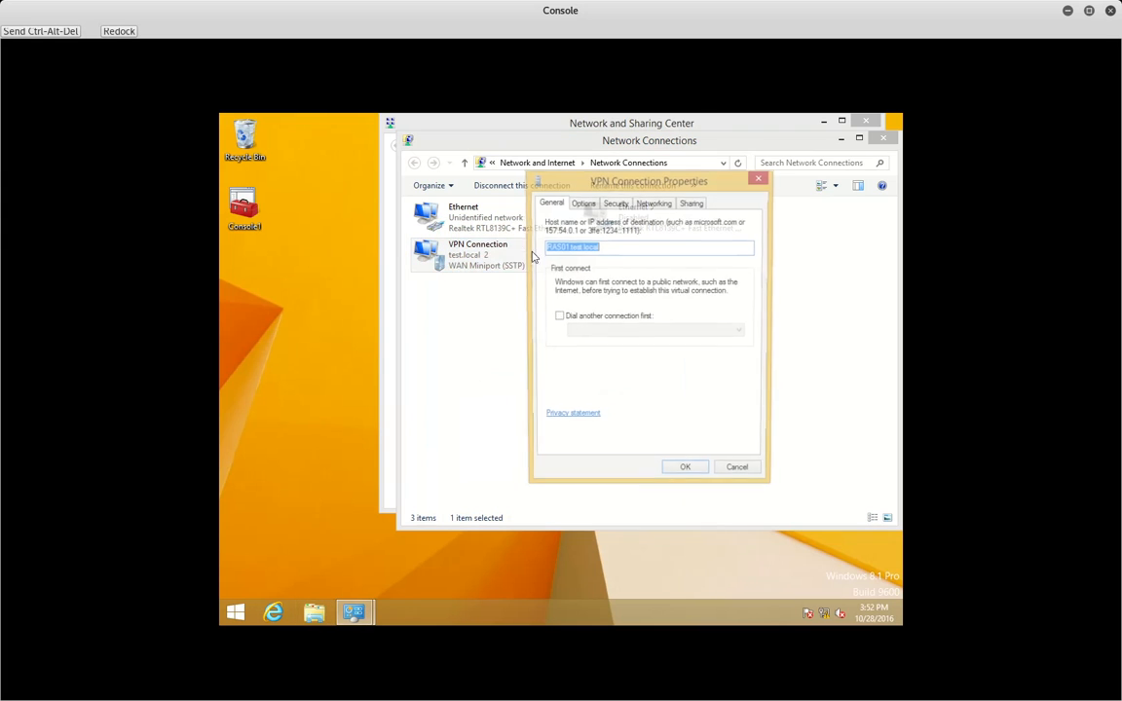
pyautogui.click(615, 202)
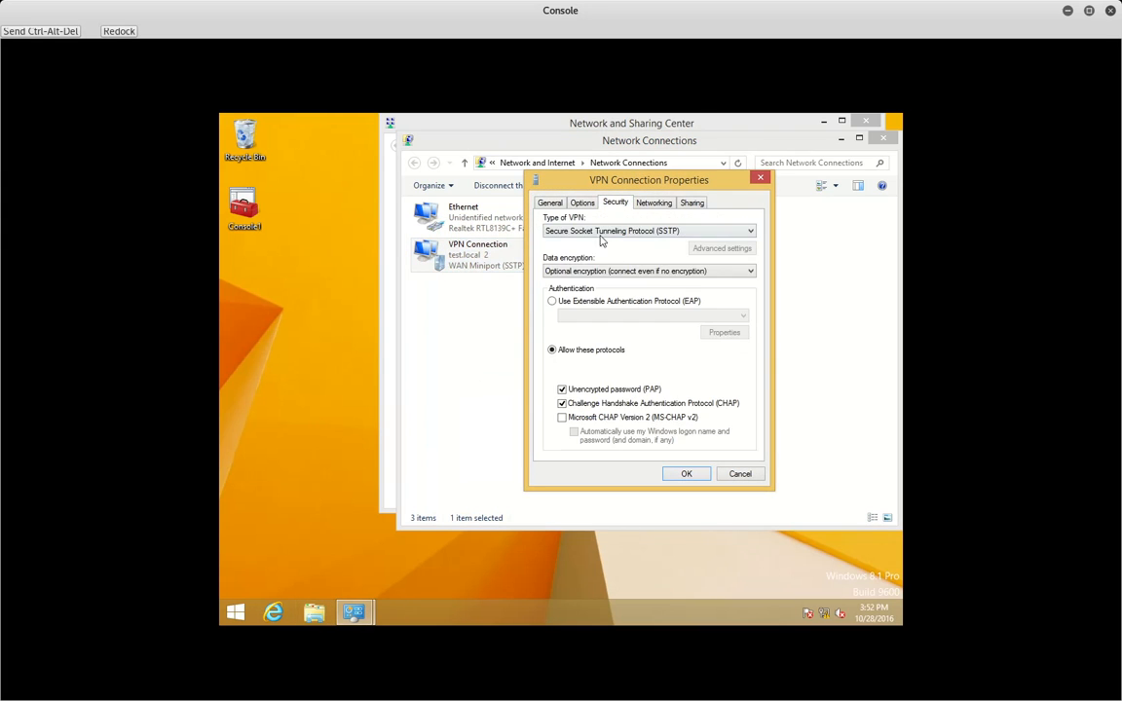
pyautogui.click(602, 234)
pyautogui.click(615, 253)
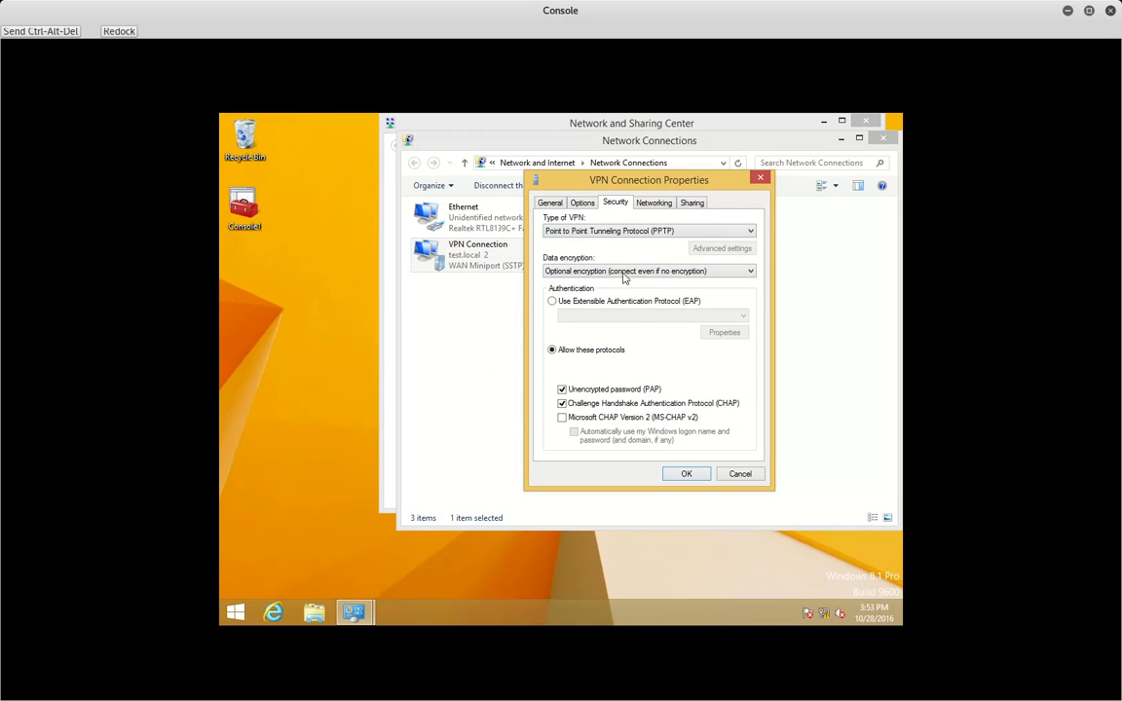
pyautogui.click(687, 475)
pyautogui.click(773, 371)
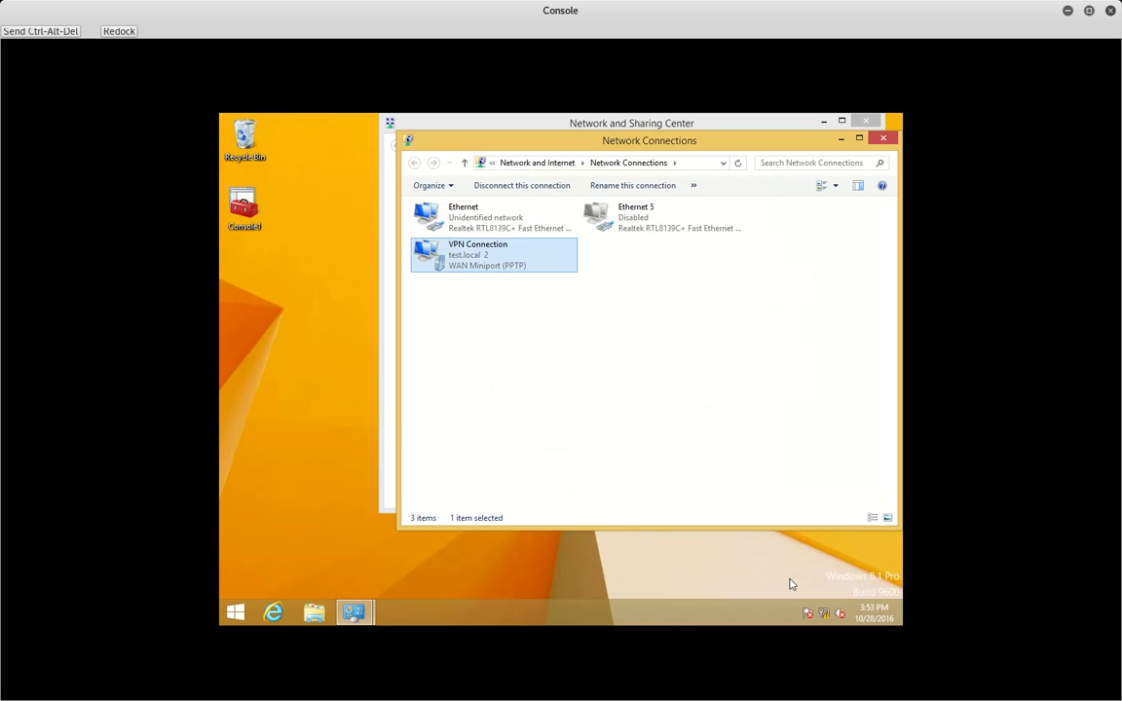
# - Disconnect the VPN, then reconnect it by signing in with the domain administrator account and its password
pyautogui.click(824, 612)
pyautogui.click(772, 288)
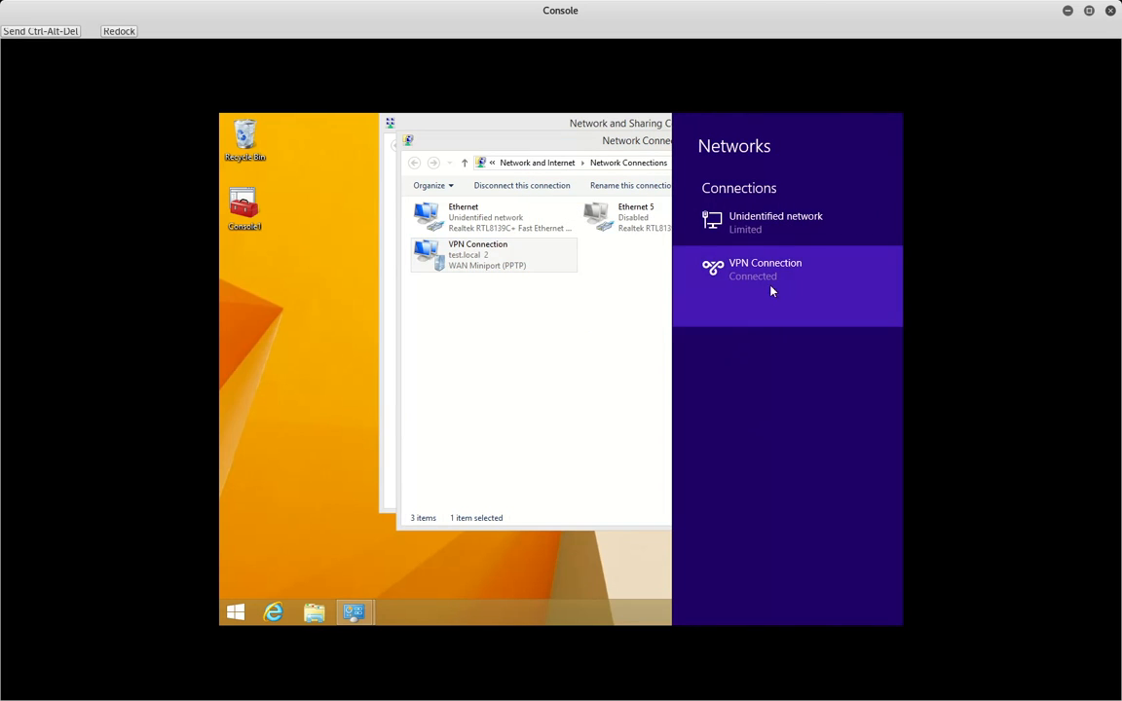
pyautogui.click(841, 306)
pyautogui.click(784, 229)
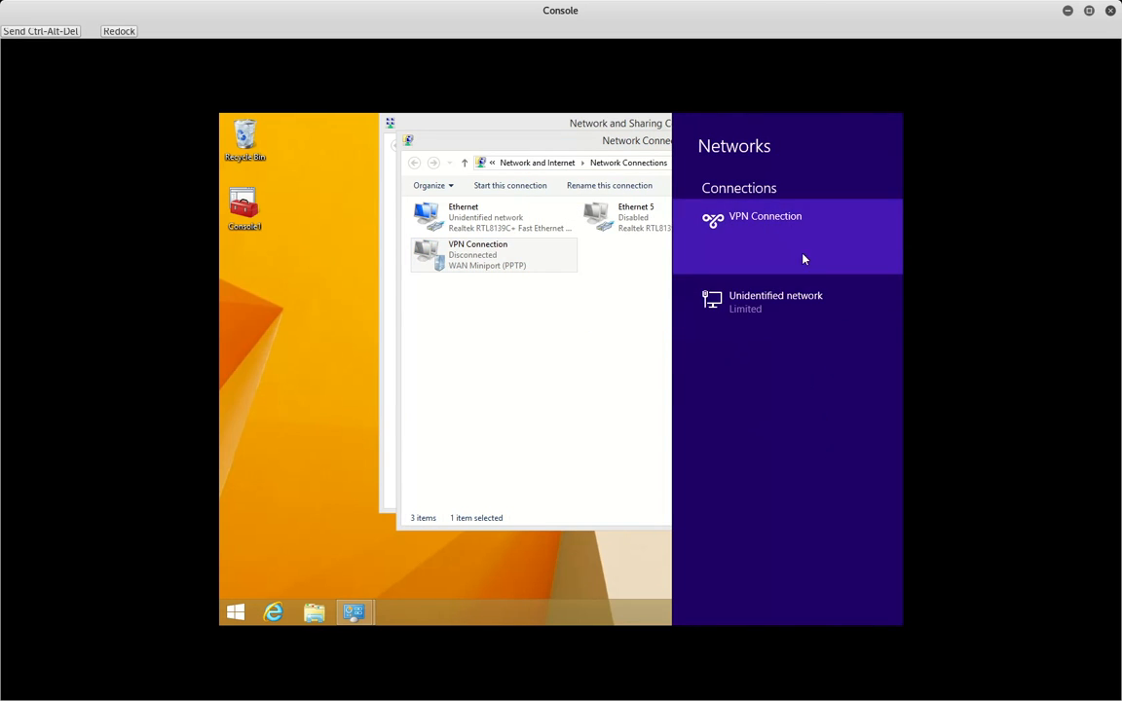
pyautogui.click(826, 257)
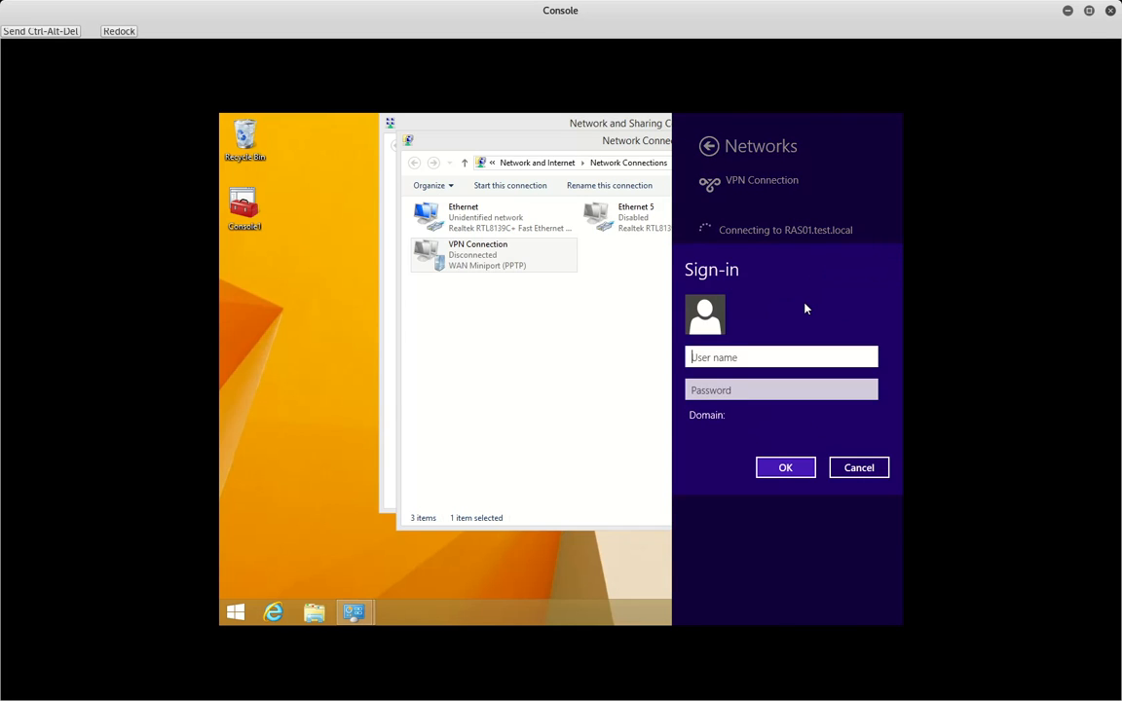
pyautogui.write('Administrator@test.local')
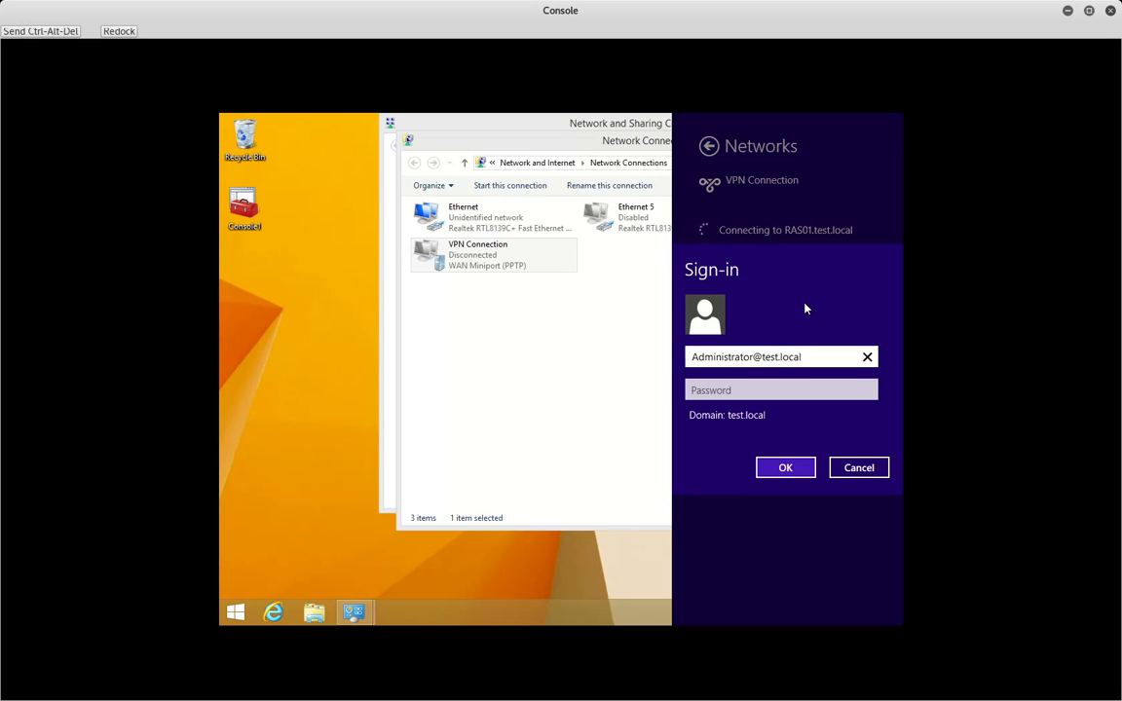
pyautogui.press('Tab')
pyautogui.write('P@ssw0rd1')
pyautogui.press('Return')
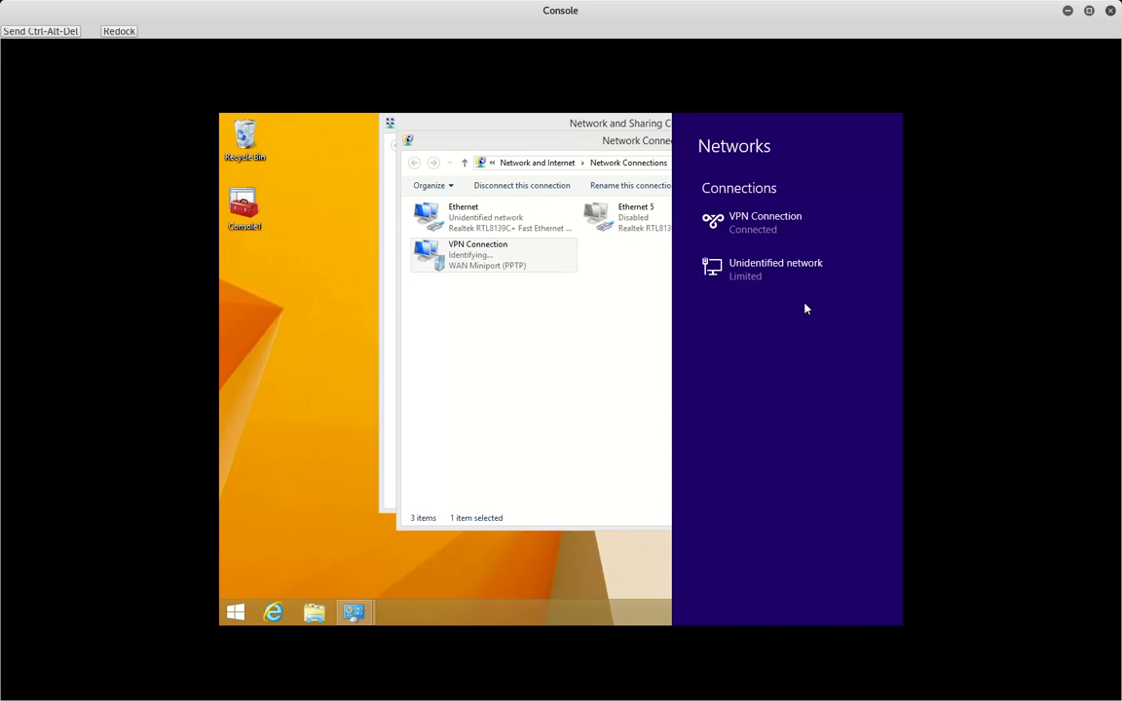
pyautogui.click(548, 289)
pyautogui.rightClick(507, 269)
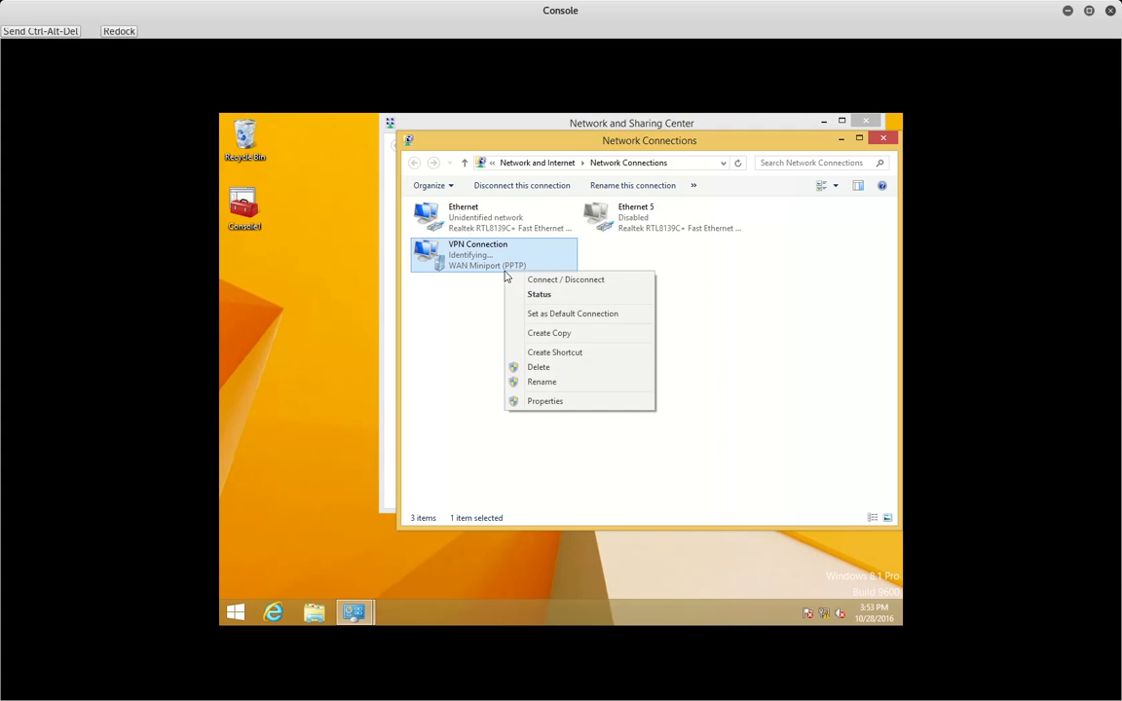
pyautogui.rightClick(482, 259)
pyautogui.click(521, 284)
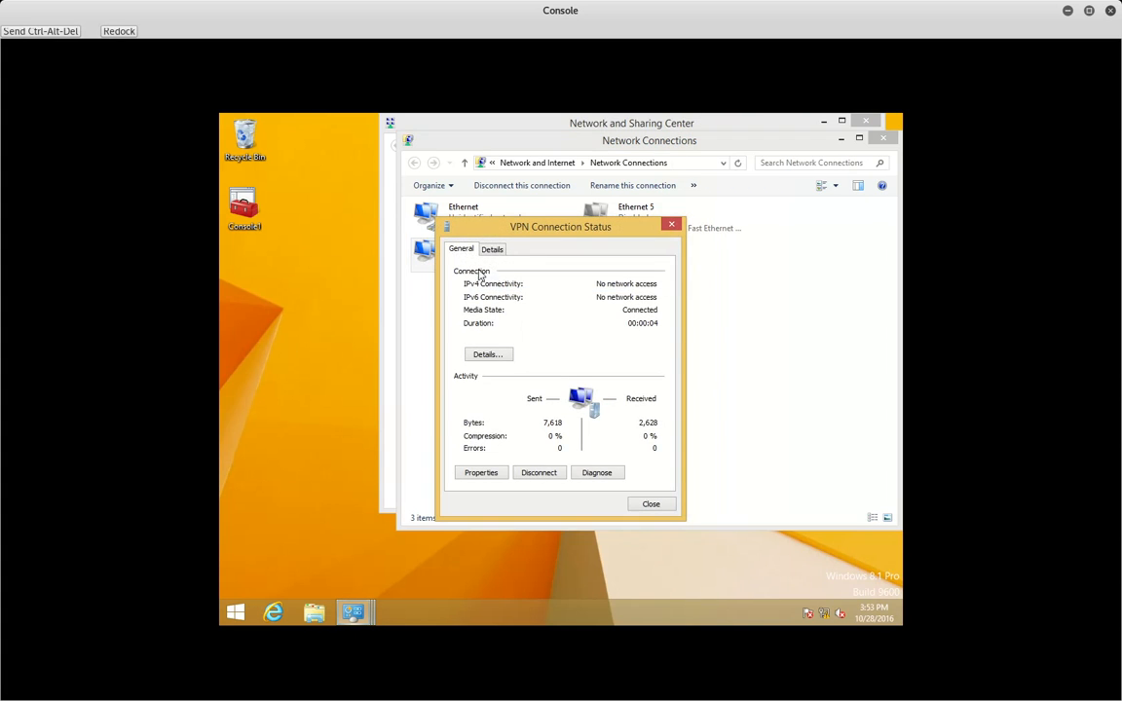
pyautogui.click(492, 249)
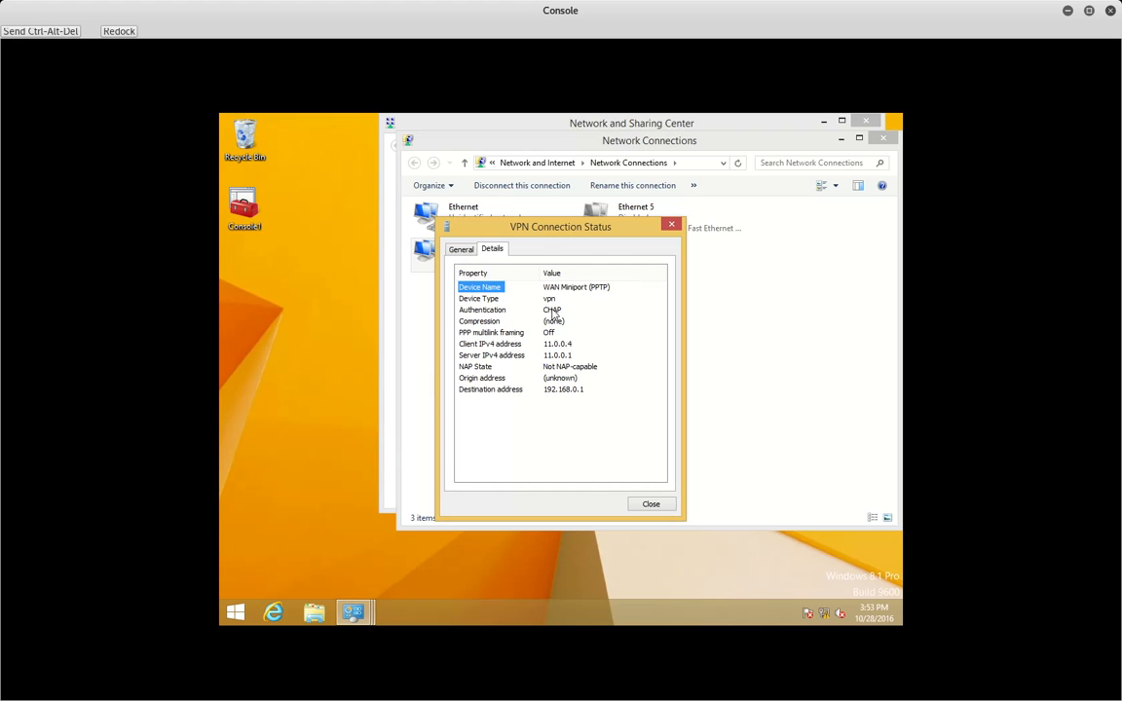
pyautogui.click(650, 505)
# - Uncheck CHAP so the VPN Connection allows only PAP, accepting the unencrypted-password warning
pyautogui.rightClick(499, 251)
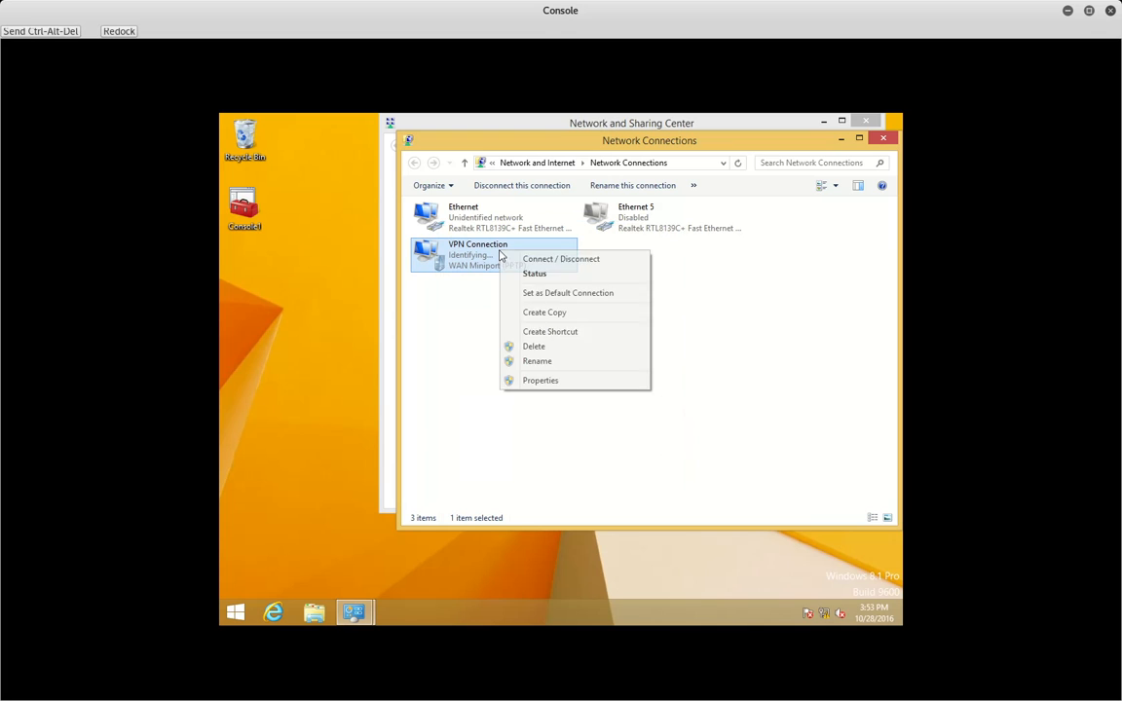
pyautogui.click(551, 380)
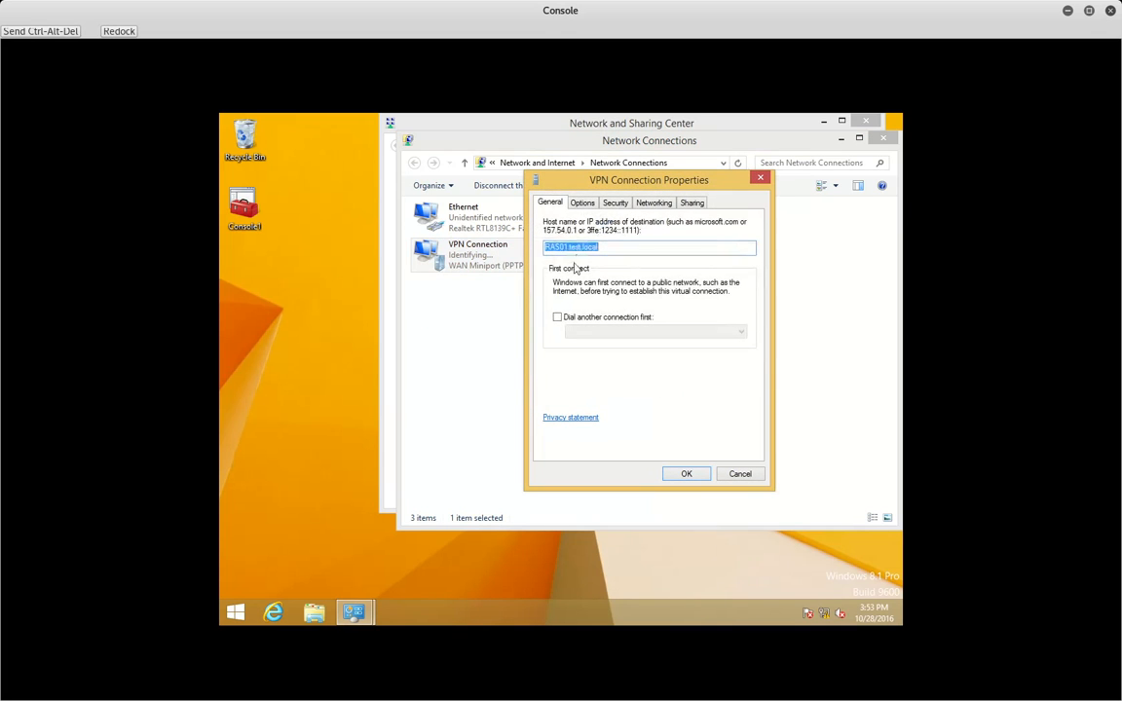
pyautogui.click(614, 202)
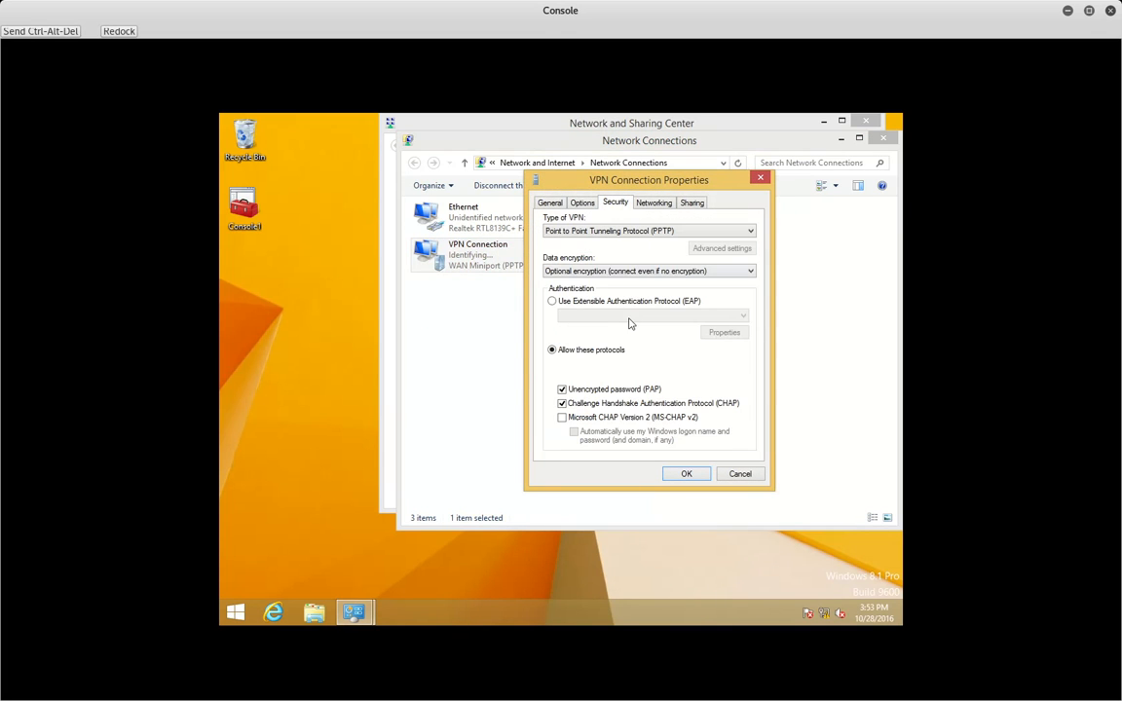
pyautogui.click(611, 403)
pyautogui.click(686, 473)
pyautogui.click(721, 371)
pyautogui.click(767, 369)
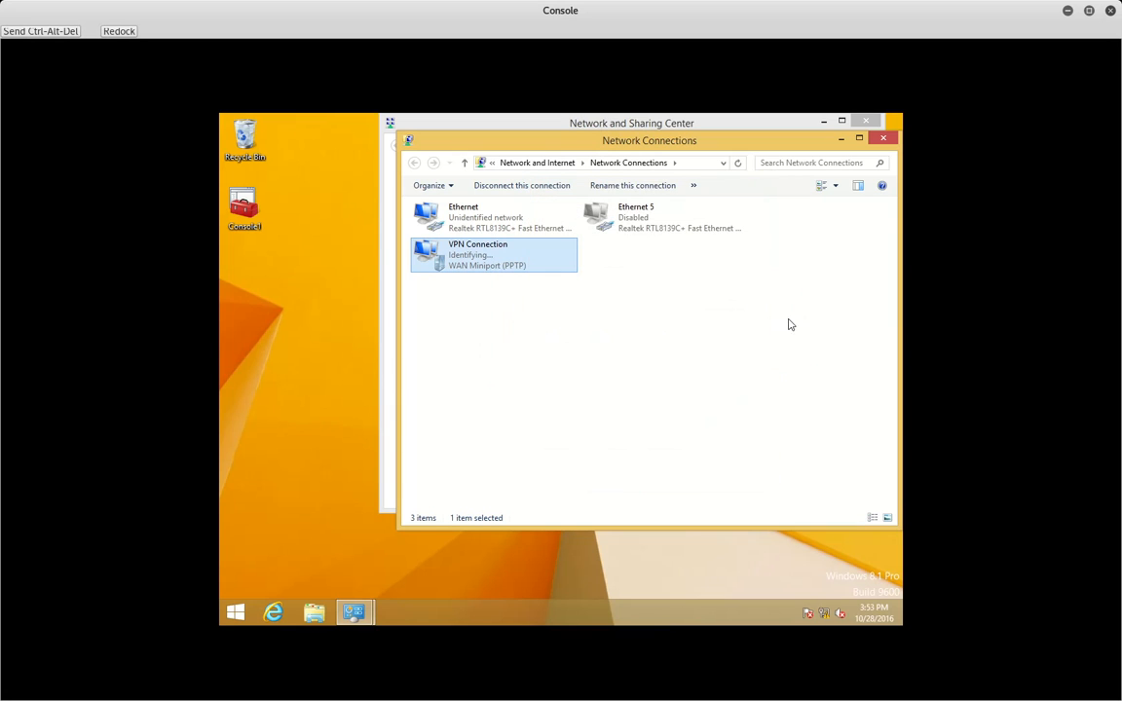
# - Disconnect the VPN and reconnect it with the domain administrator account and its password
pyautogui.click(825, 614)
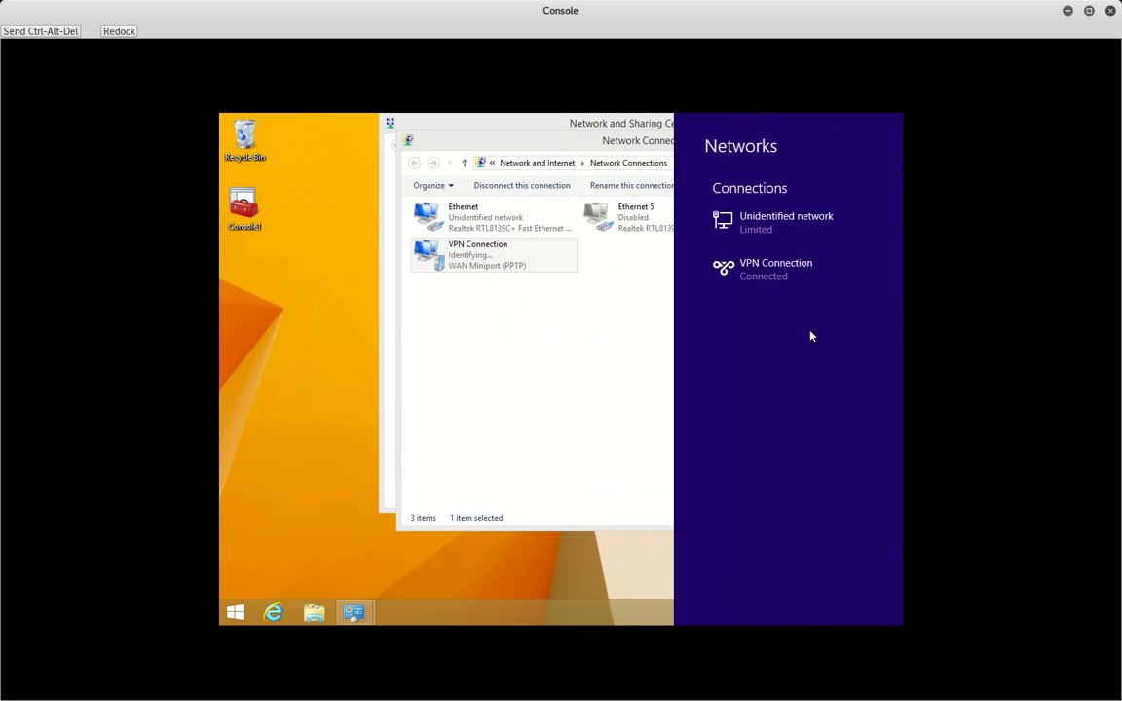
pyautogui.click(787, 265)
pyautogui.click(832, 306)
pyautogui.click(799, 242)
pyautogui.click(848, 258)
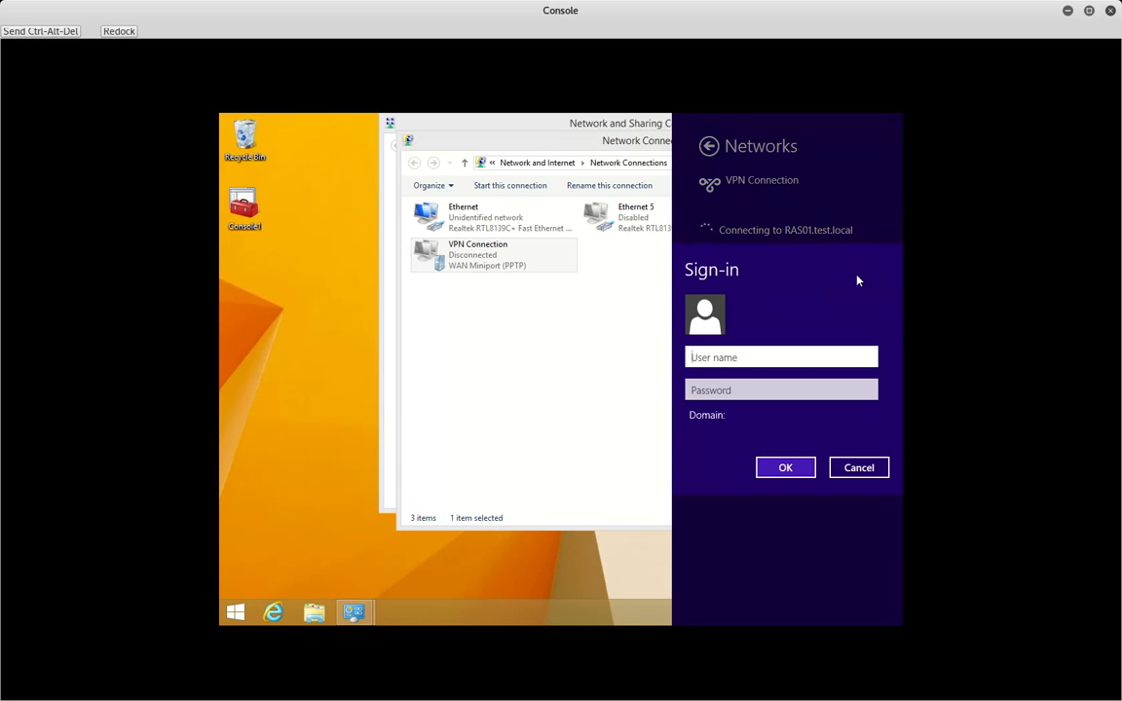
pyautogui.write('Administrator@test')
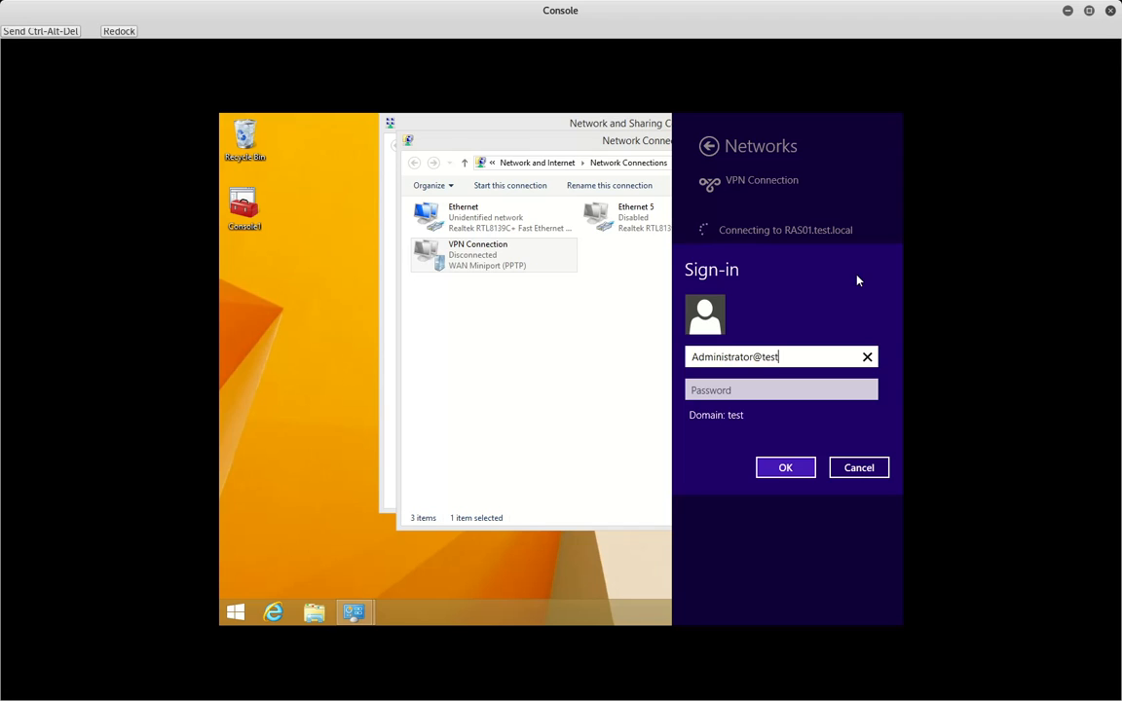
pyautogui.write('.local')
pyautogui.press('Tab')
pyautogui.write('********')
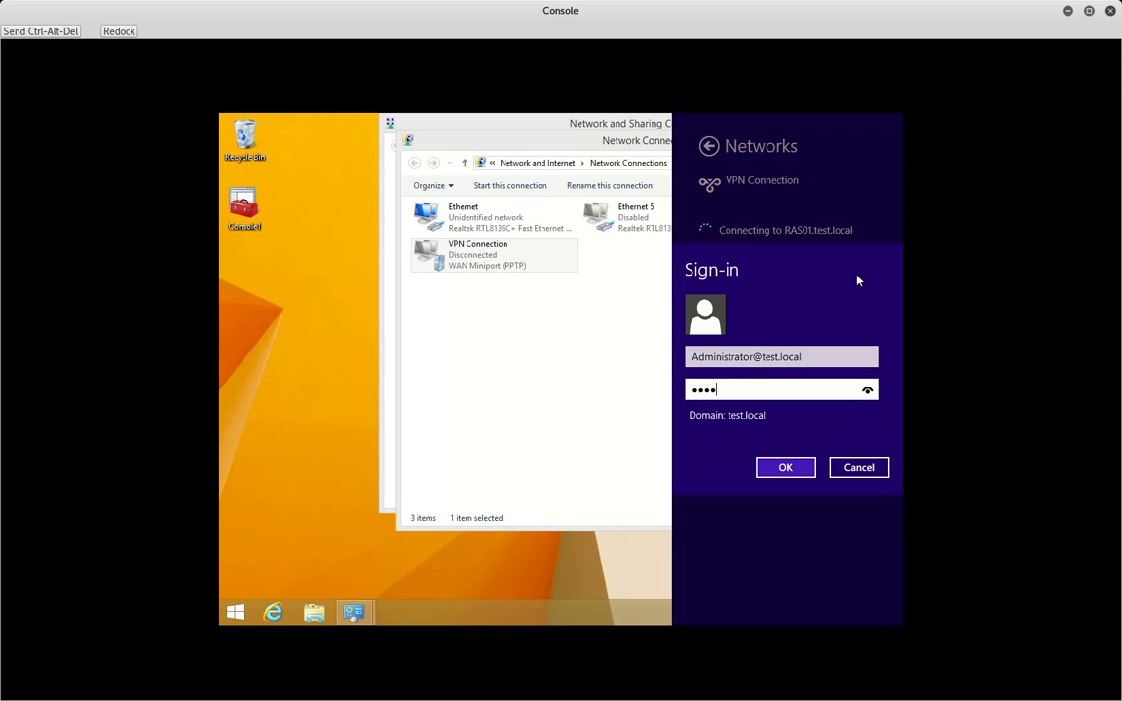
pyautogui.press('Return')
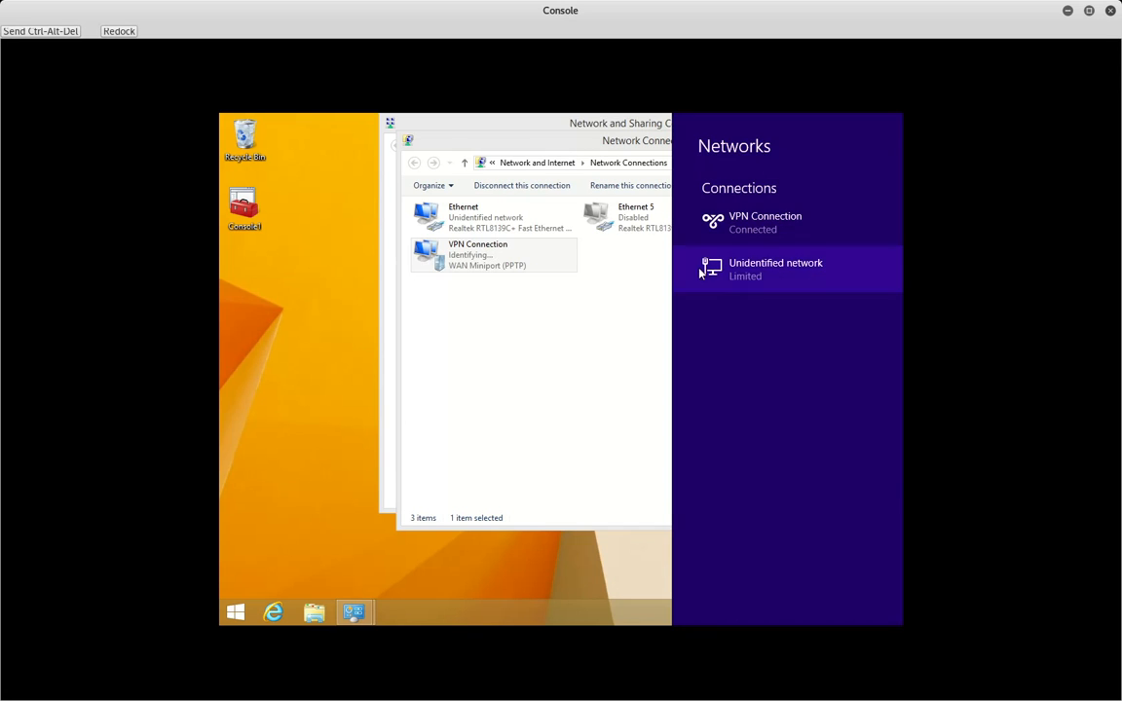
pyautogui.rightClick(501, 256)
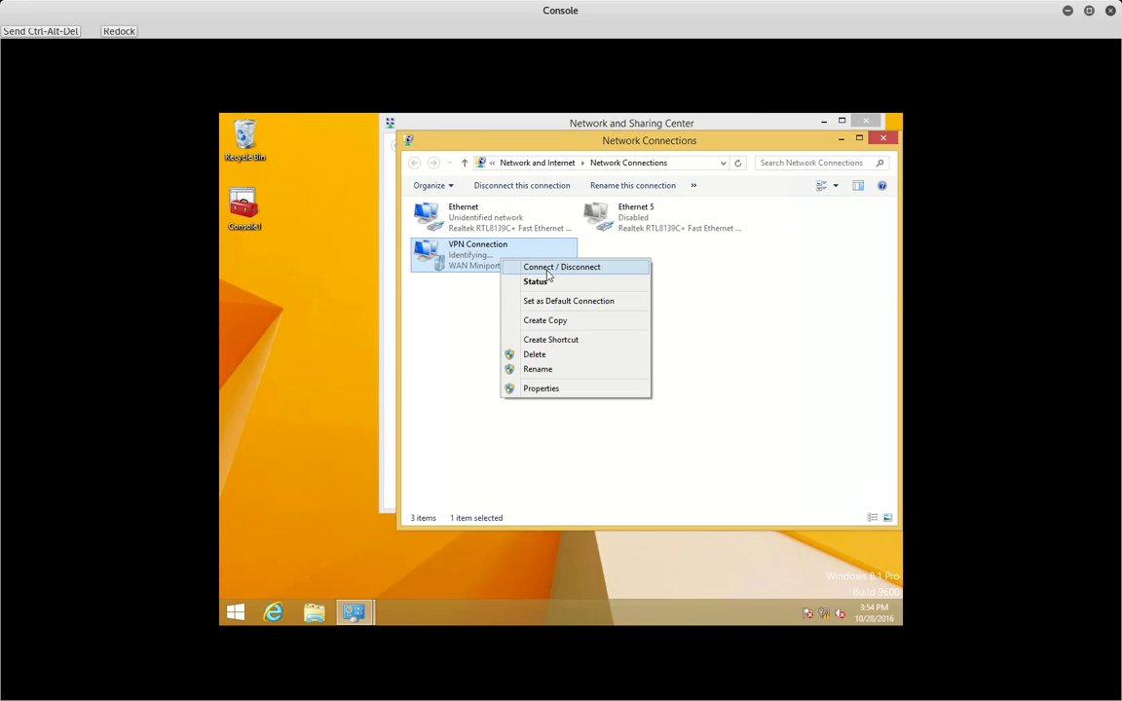
# - Verify the VPN status details show PAP over PPTP with client 11.0.0.5, then close the network windows
pyautogui.click(539, 282)
pyautogui.click(497, 252)
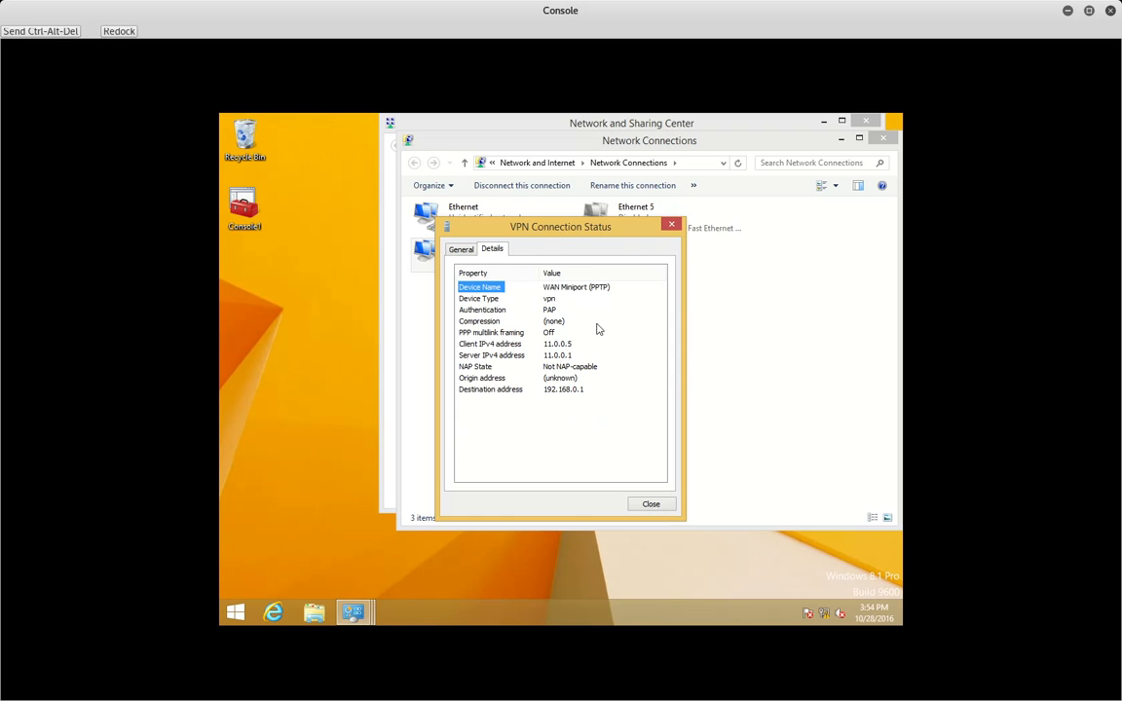
pyautogui.click(651, 503)
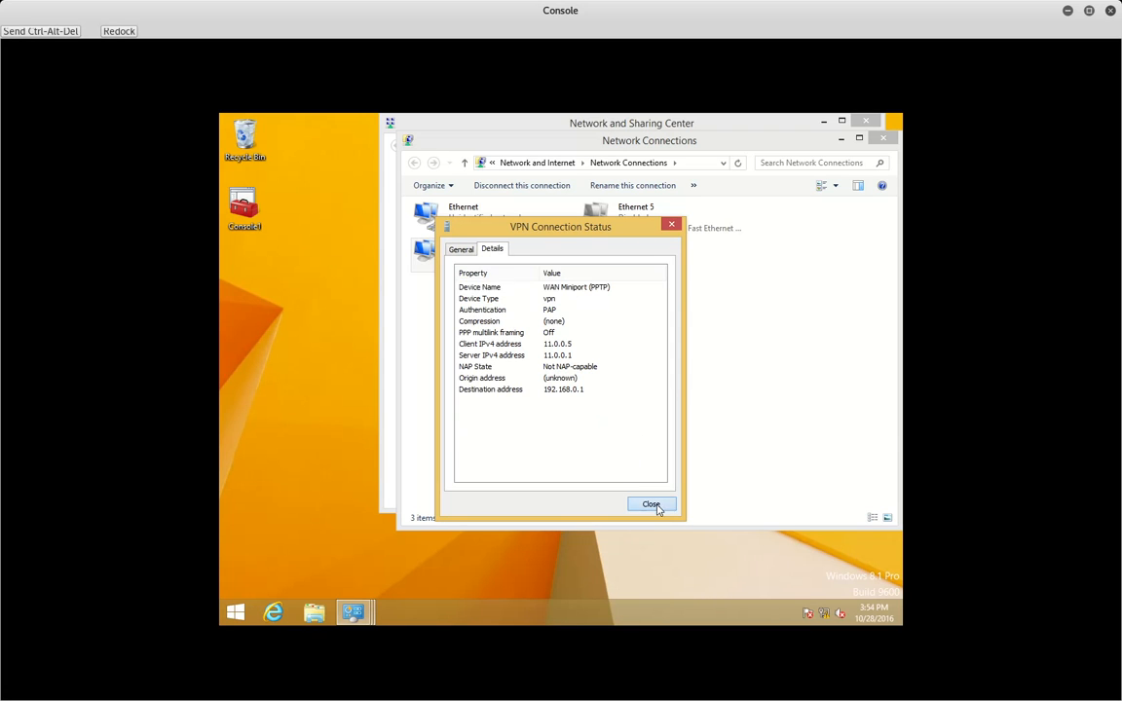
pyautogui.click(884, 138)
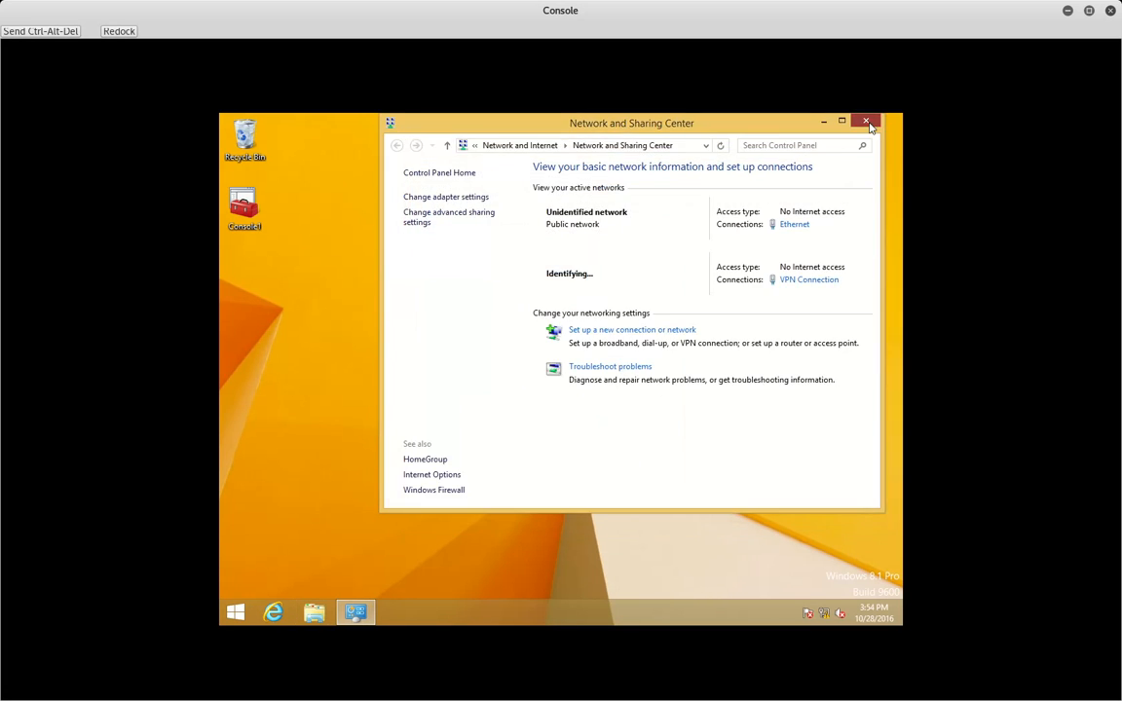
pyautogui.click(866, 121)
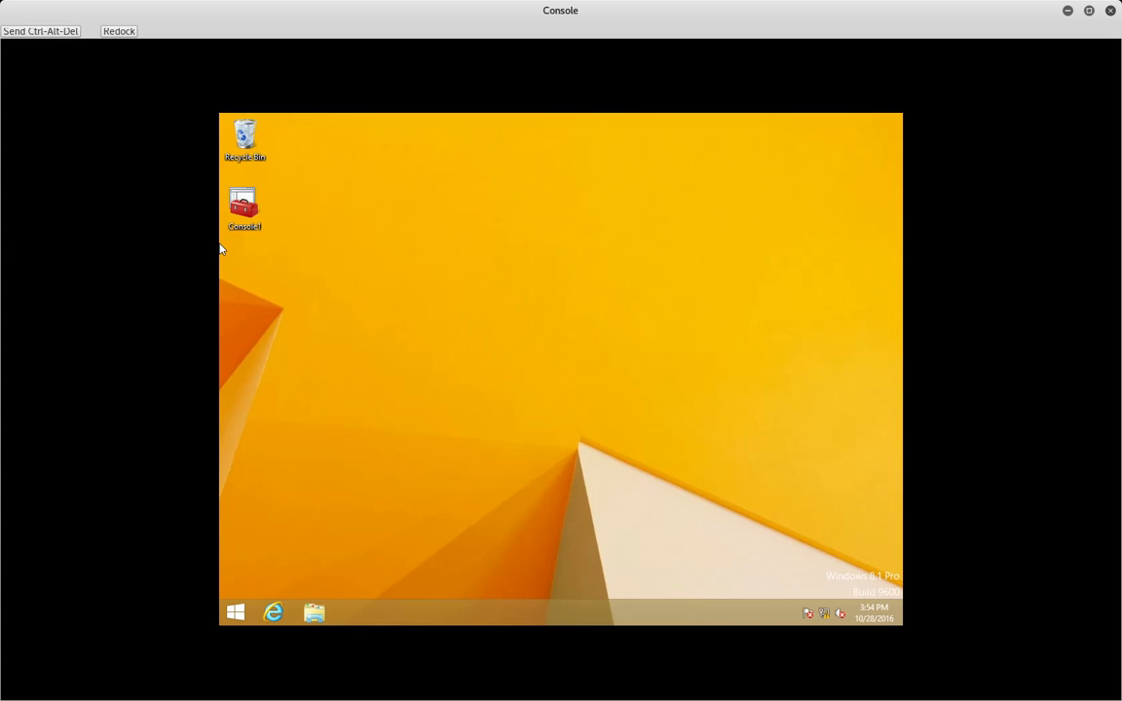